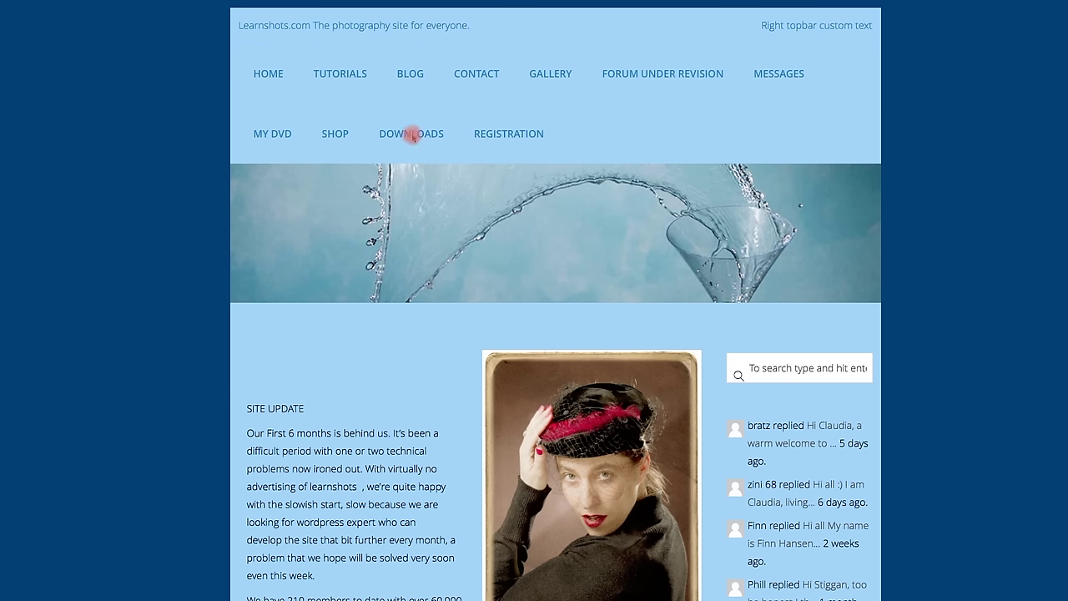
# Download the Pinup PSD files from the site's image downloads page for tutorials.
pyautogui.click(415, 140)
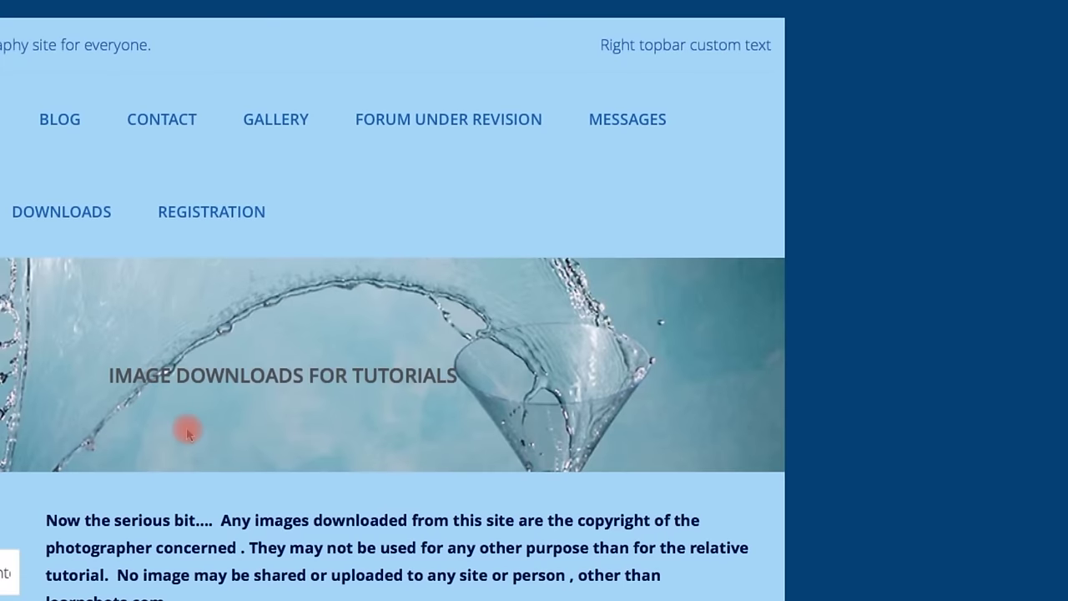
pyautogui.scroll(-3, 493, 276)
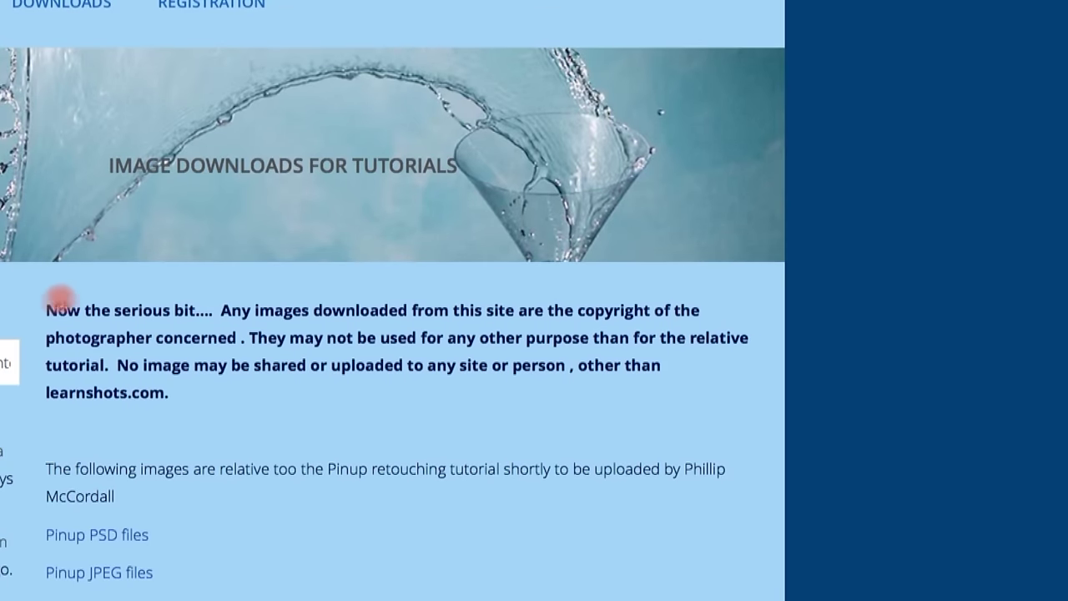
pyautogui.scroll(-2, 250, 396)
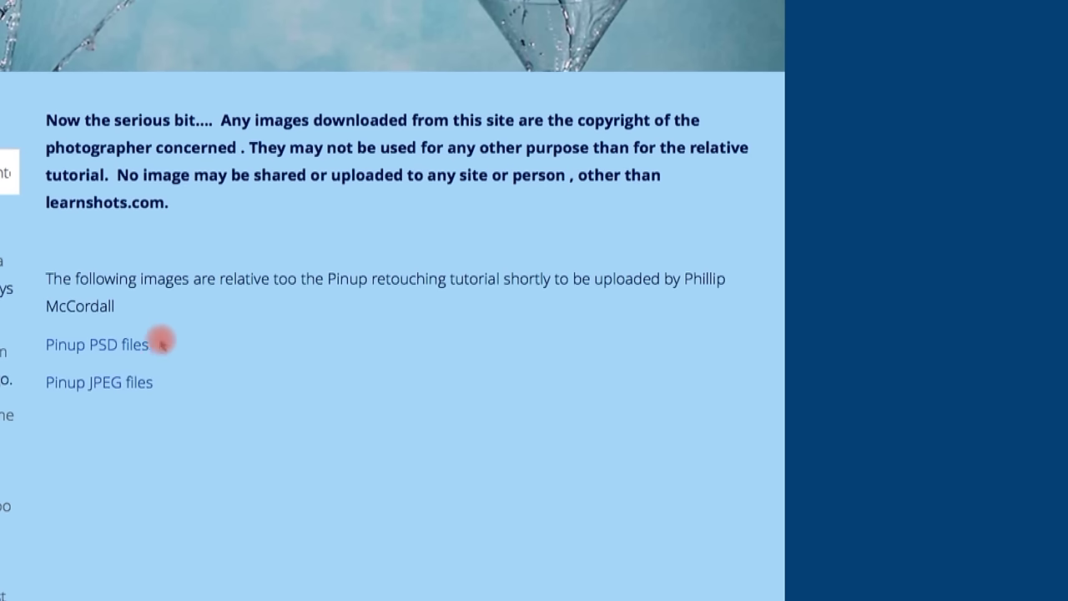
pyautogui.click(101, 352)
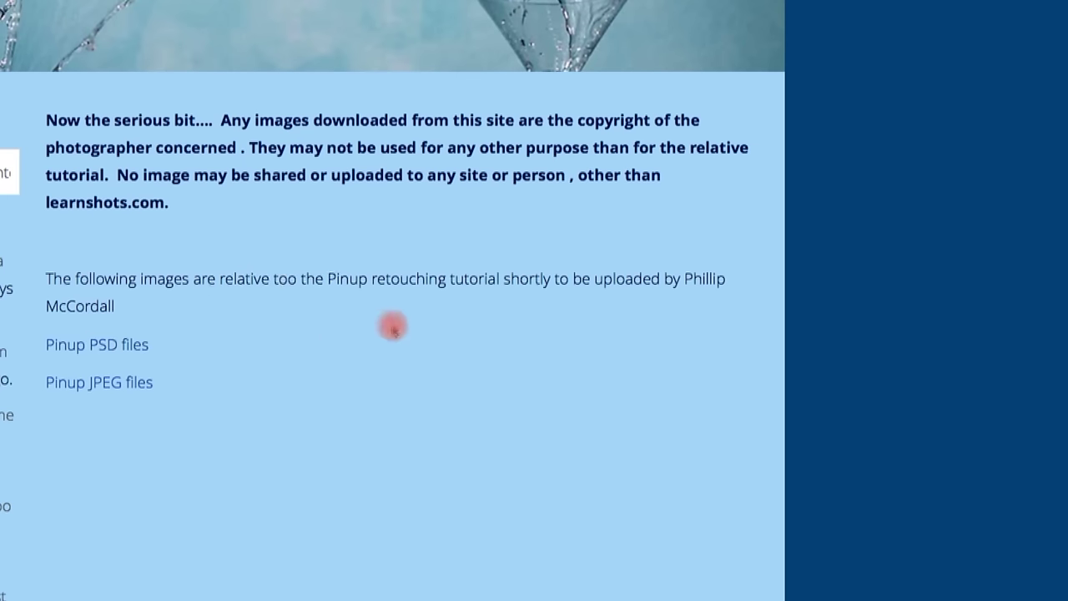
pyautogui.scroll(3, 319, 344)
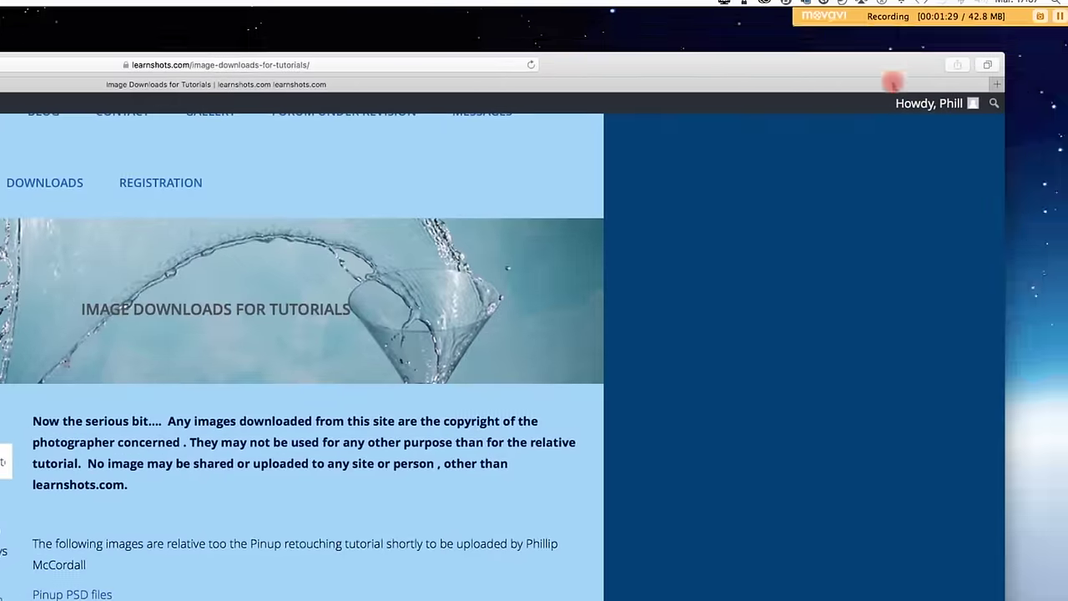
# Open all five PSD images from the Pinup-PSD-files1 folder on the desktop in Photoshop.
pyautogui.moveTo(892, 82); pyautogui.dragTo(759, 251)
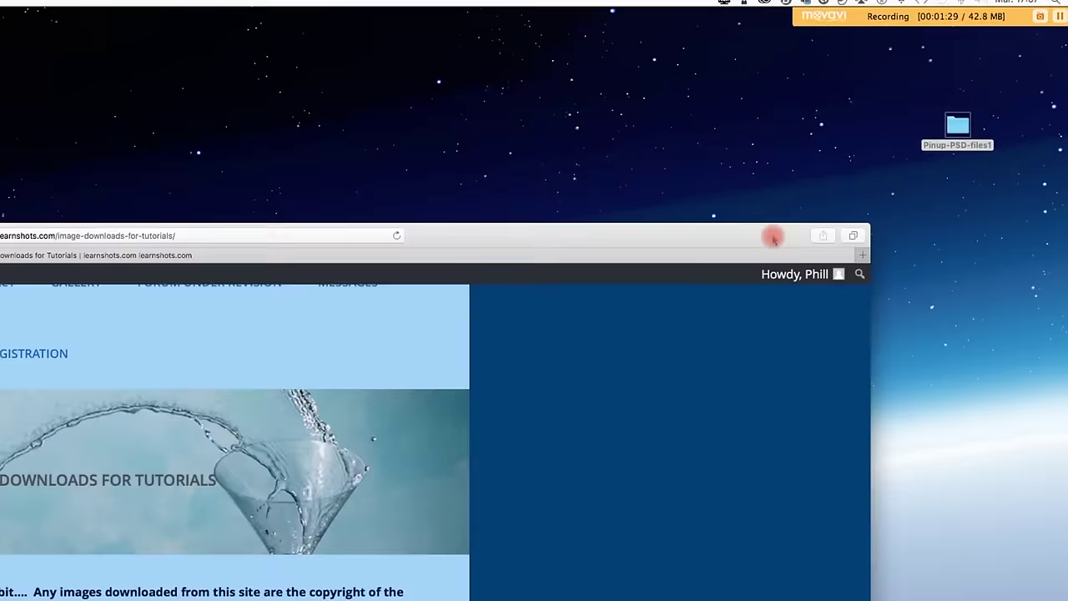
pyautogui.doubleClick(958, 128)
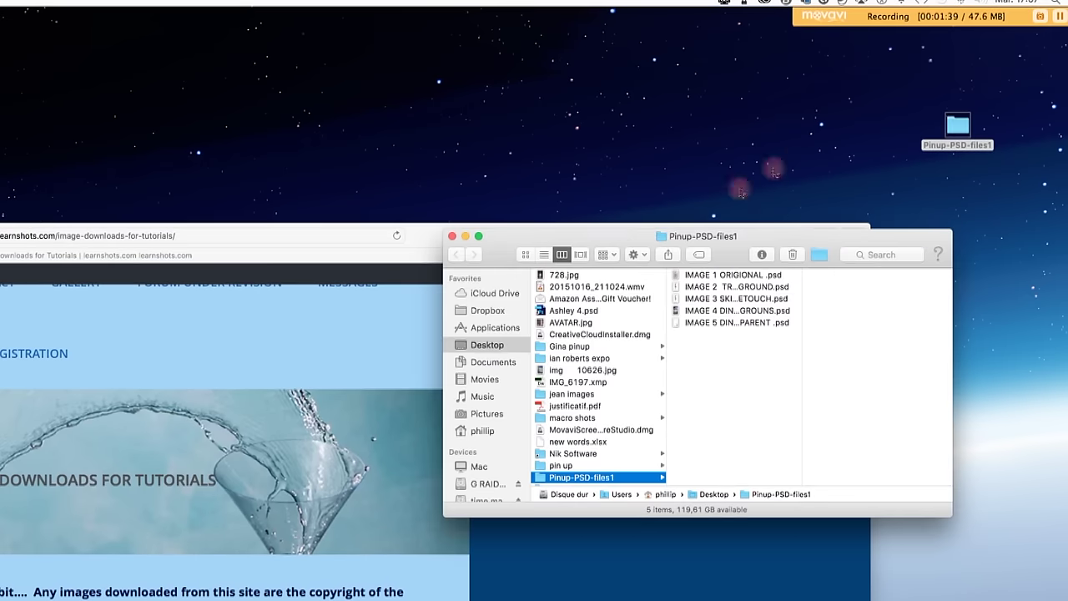
pyautogui.moveTo(596, 236); pyautogui.dragTo(167, 154)
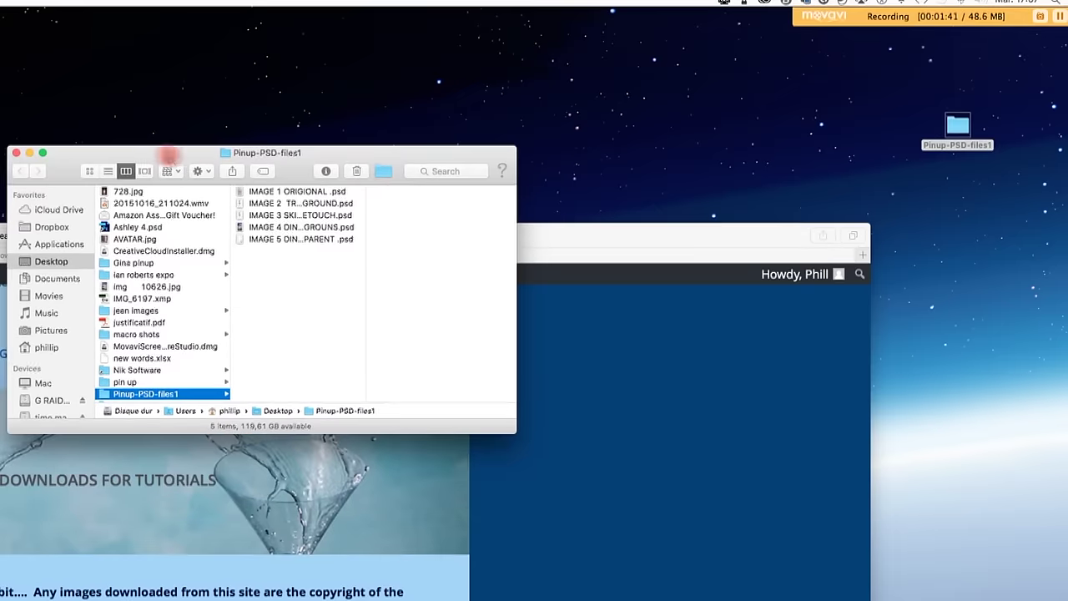
pyautogui.click(357, 192)
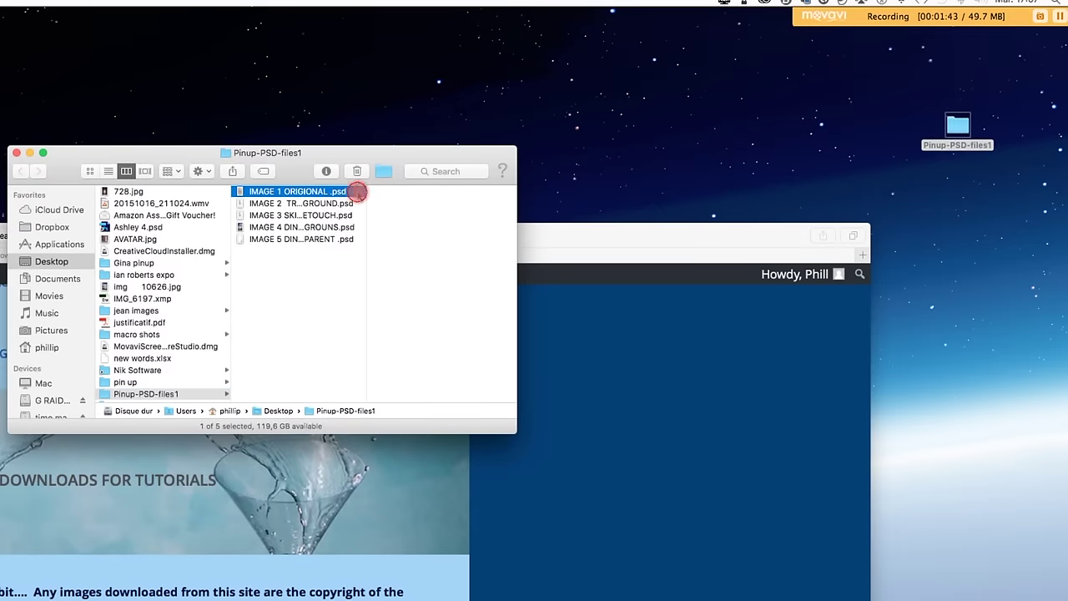
pyautogui.keyDown('shift'); pyautogui.click(353, 239); pyautogui.keyUp('shift')
pyautogui.moveTo(320, 242); pyautogui.dragTo(386, 544)
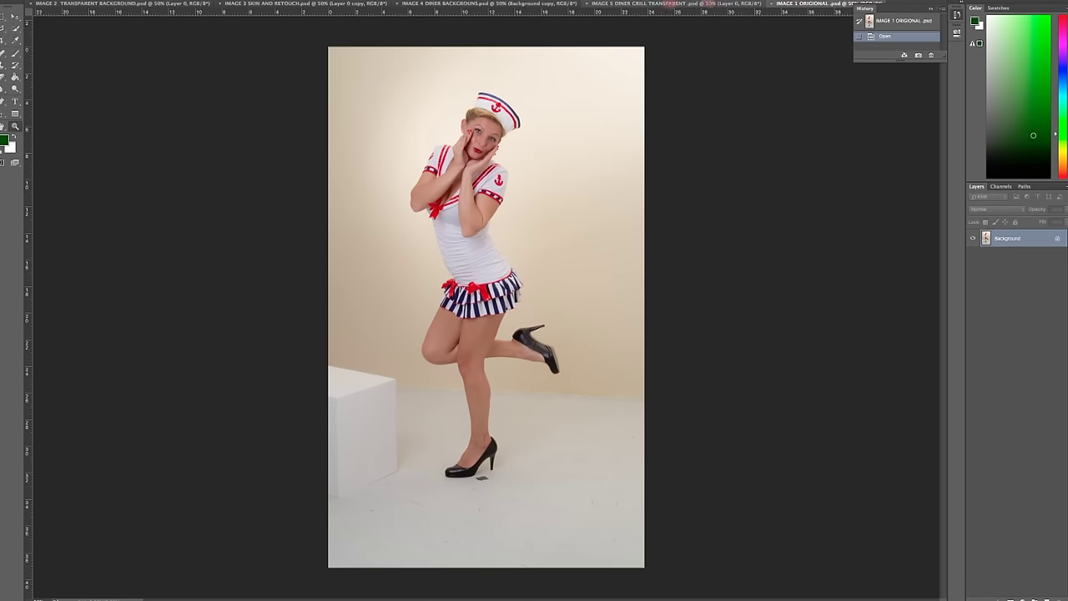
# Review the diner grill and diner background images, and examine the face and skin in IMAGE 3 SKIN AND RETOUCH up close.
pyautogui.click(666, 5)
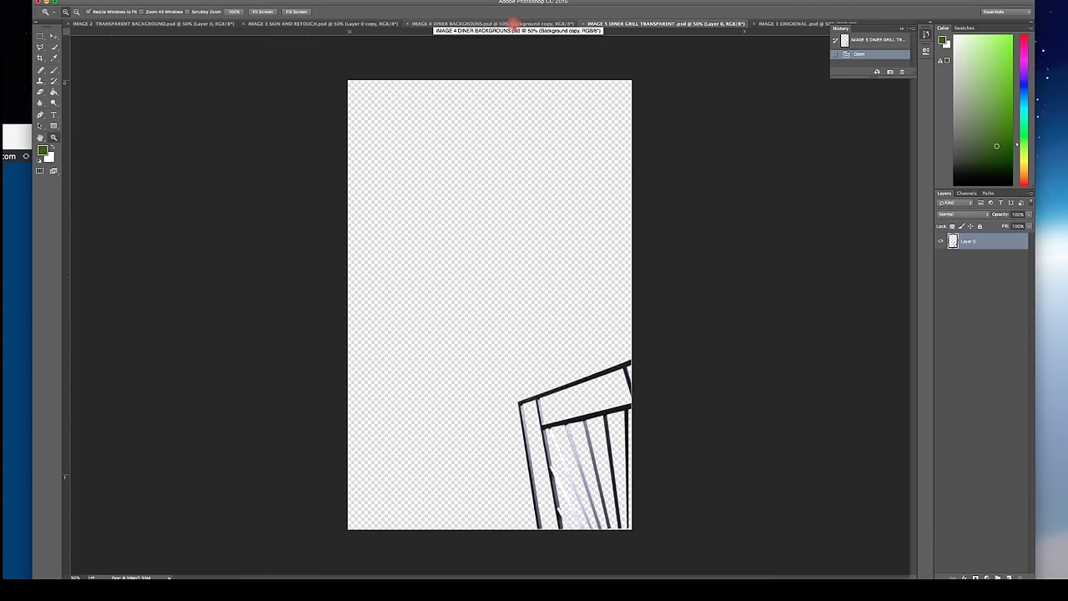
pyautogui.click(512, 24)
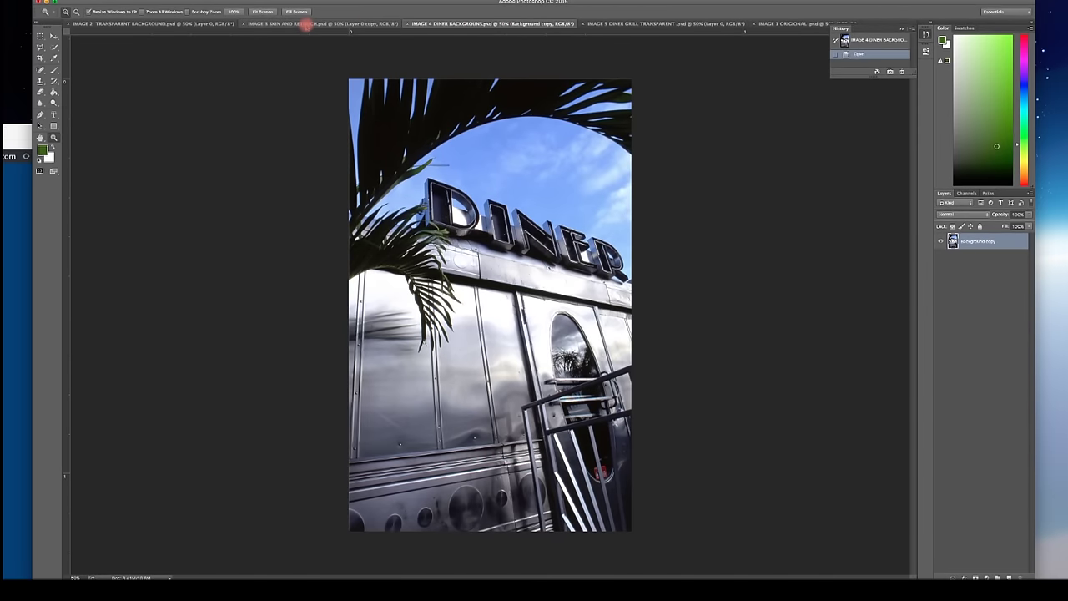
pyautogui.click(307, 24)
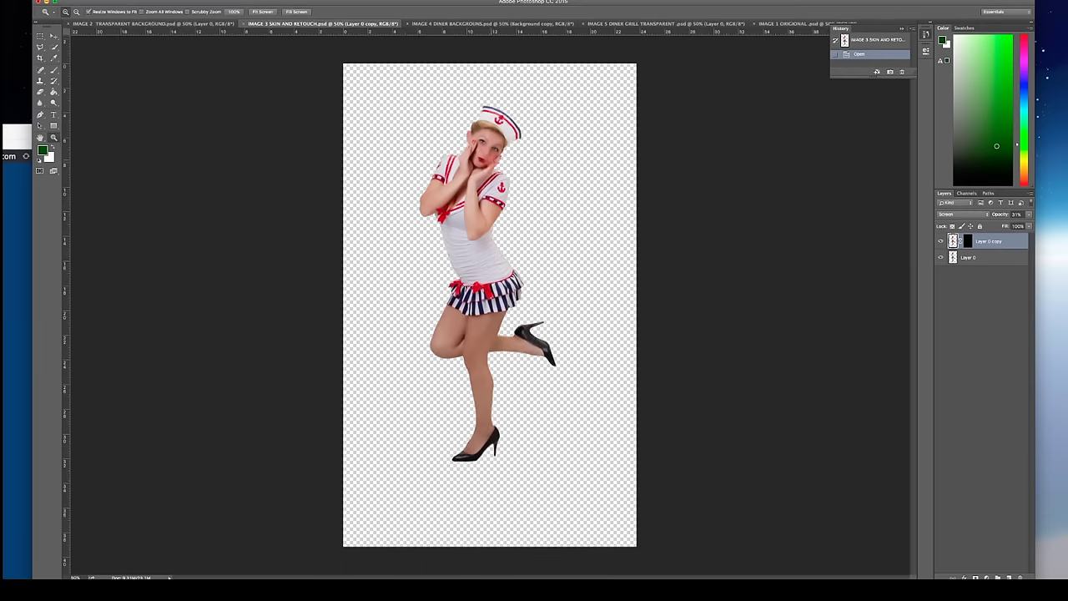
pyautogui.click(489, 158)
pyautogui.click(490, 157)
pyautogui.click(490, 158)
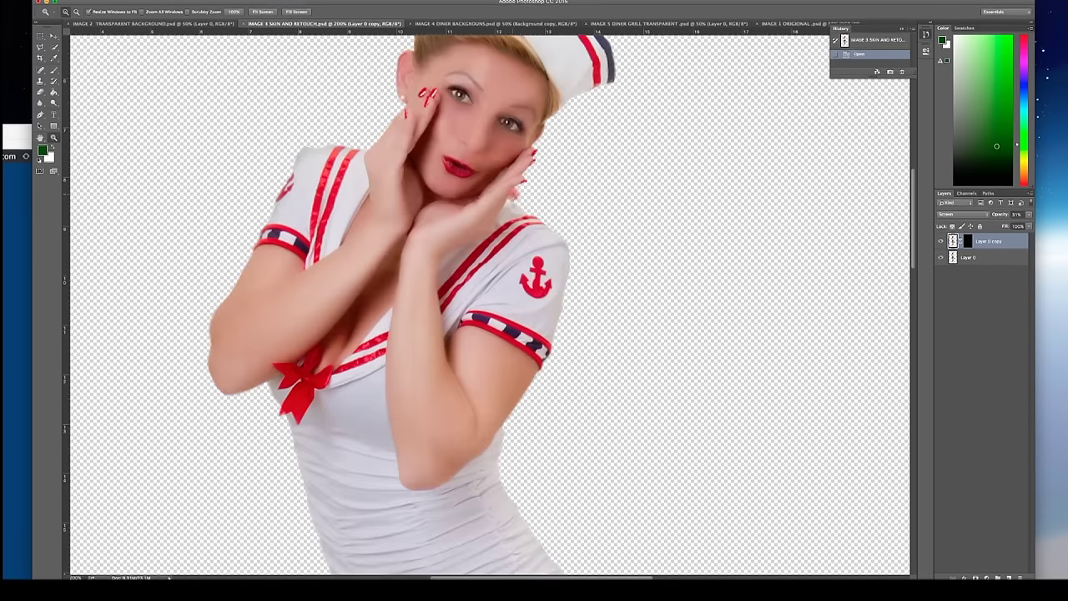
pyautogui.scroll(5, 503, 179)
pyautogui.scroll(-2, 503, 179)
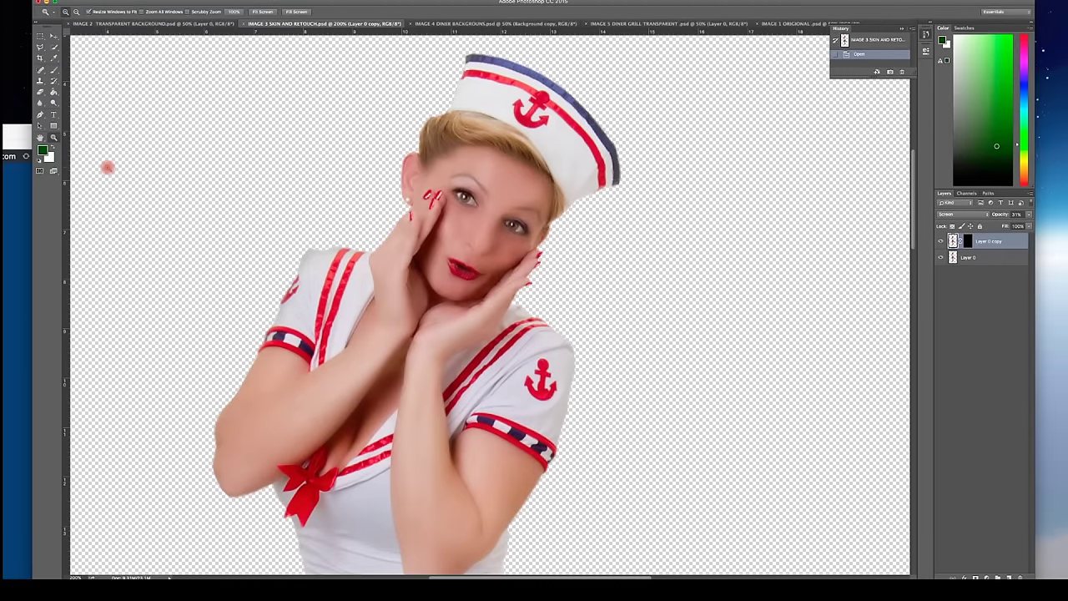
pyautogui.scroll(-4, 399, 118)
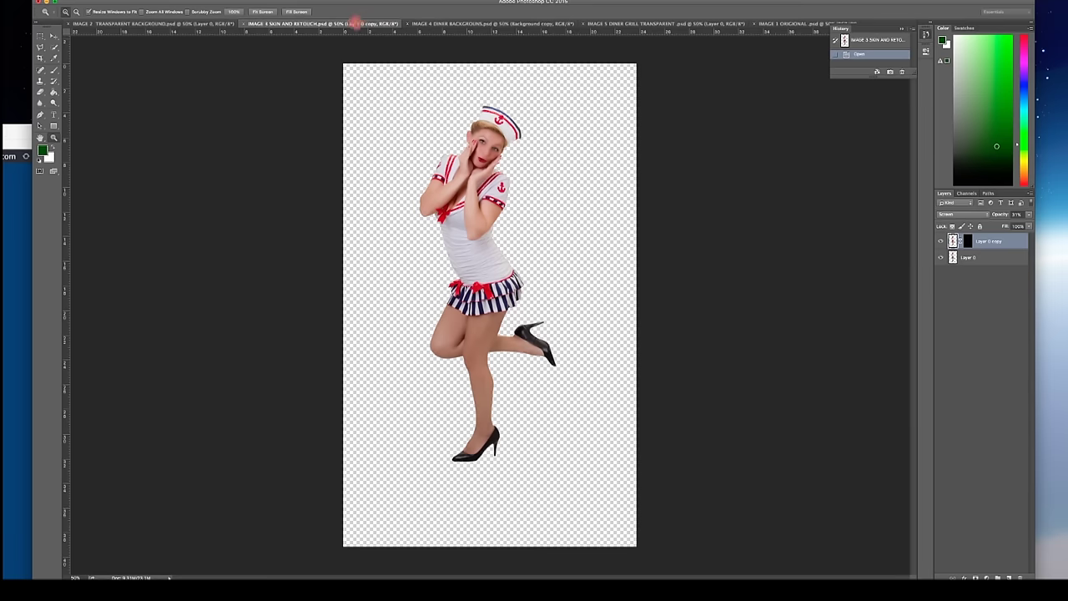
# Examine the pinup's face and skin up close in IMAGE 2 TRANSPARENT BACKGROUND, and view the whole figure.
pyautogui.click(199, 24)
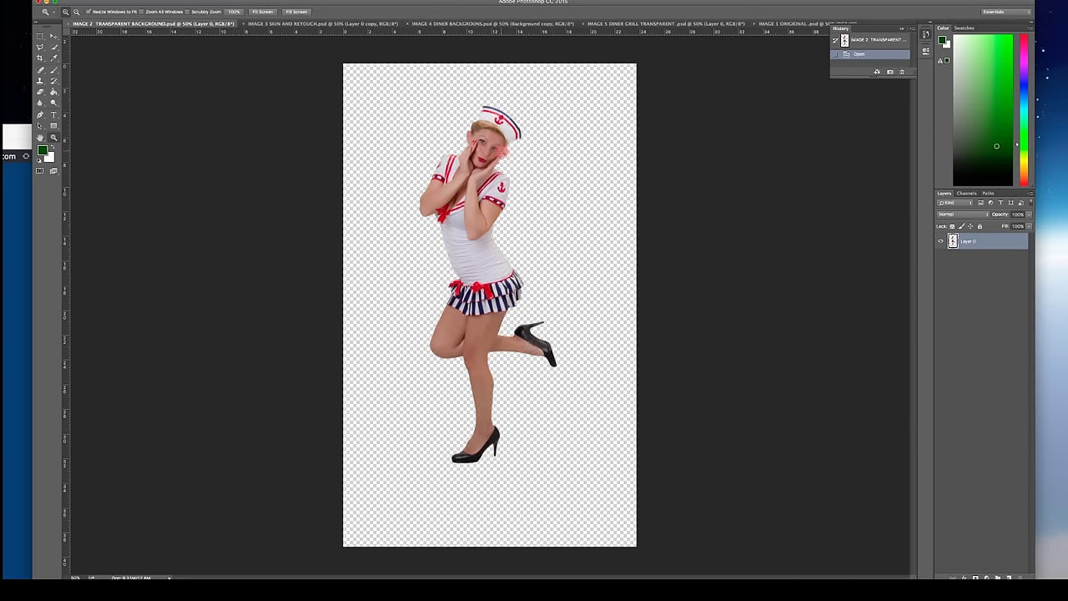
pyautogui.scroll(1, 499, 150)
pyautogui.scroll(3, 491, 153)
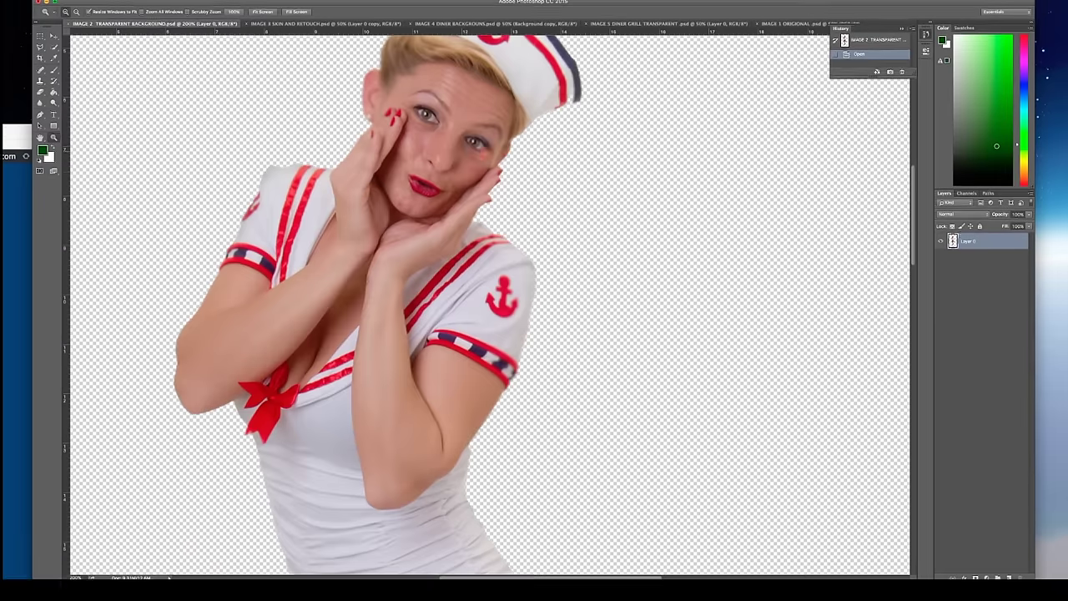
pyautogui.hscroll(-3, 483, 173)
pyautogui.hscroll(1, 483, 172)
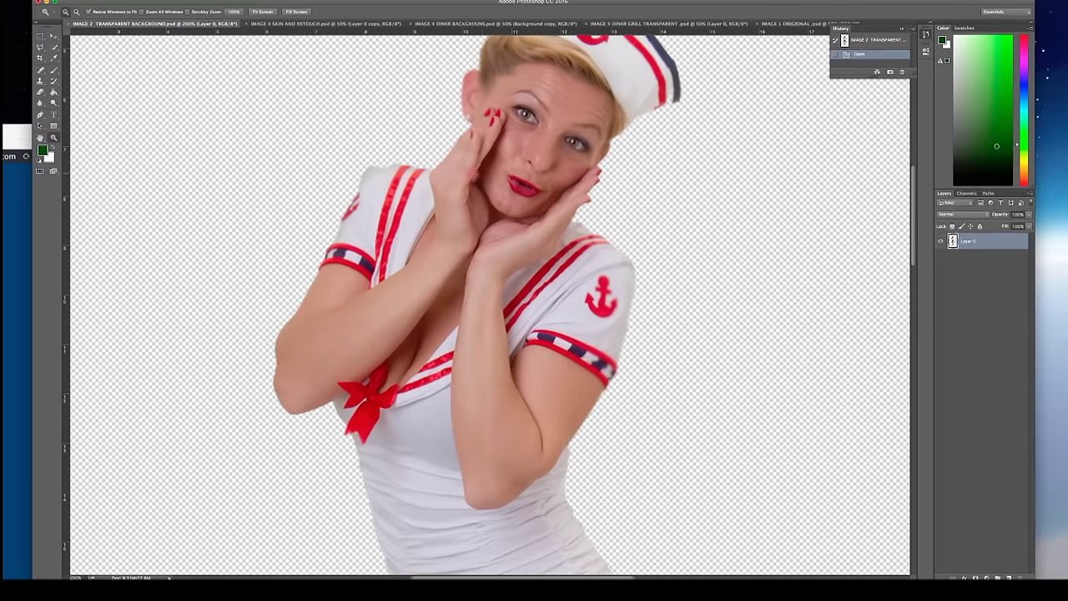
pyautogui.scroll(-4, 482, 173)
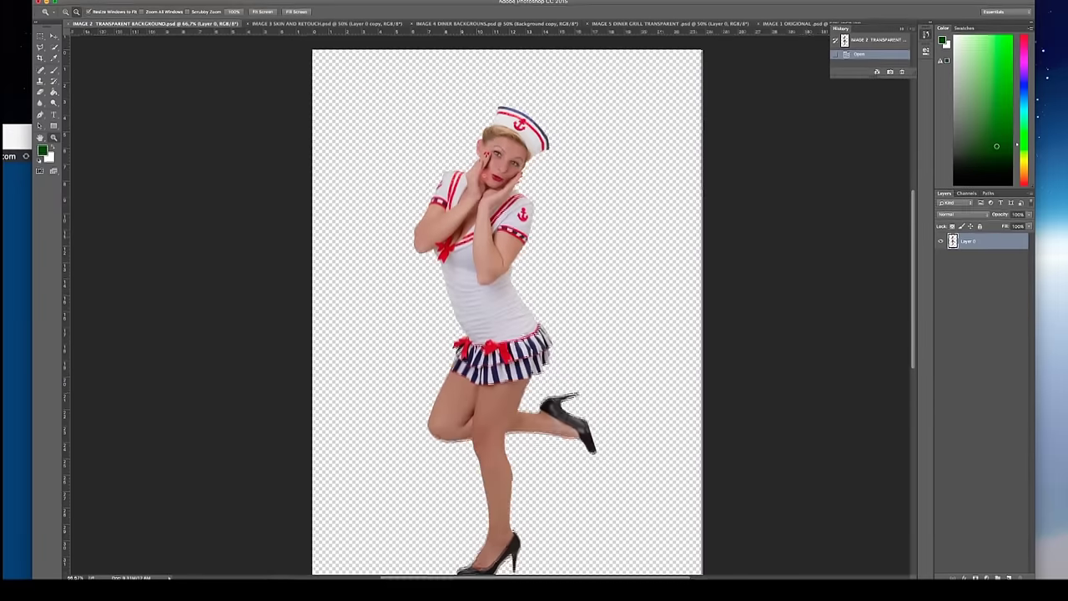
pyautogui.press('super+minus')
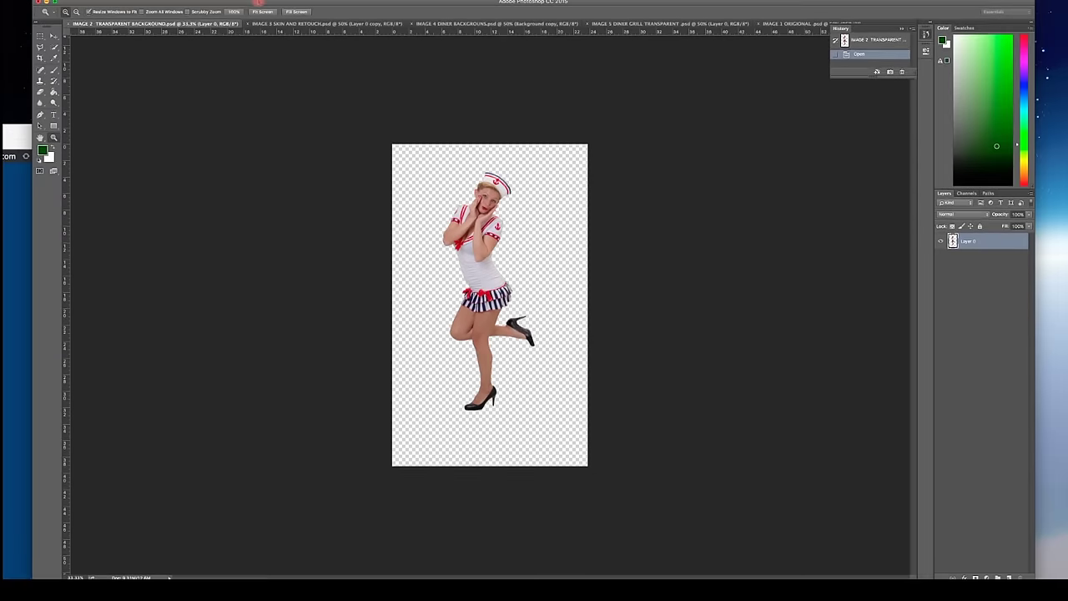
pyautogui.moveTo(258, 2); pyautogui.dragTo(265, 0)
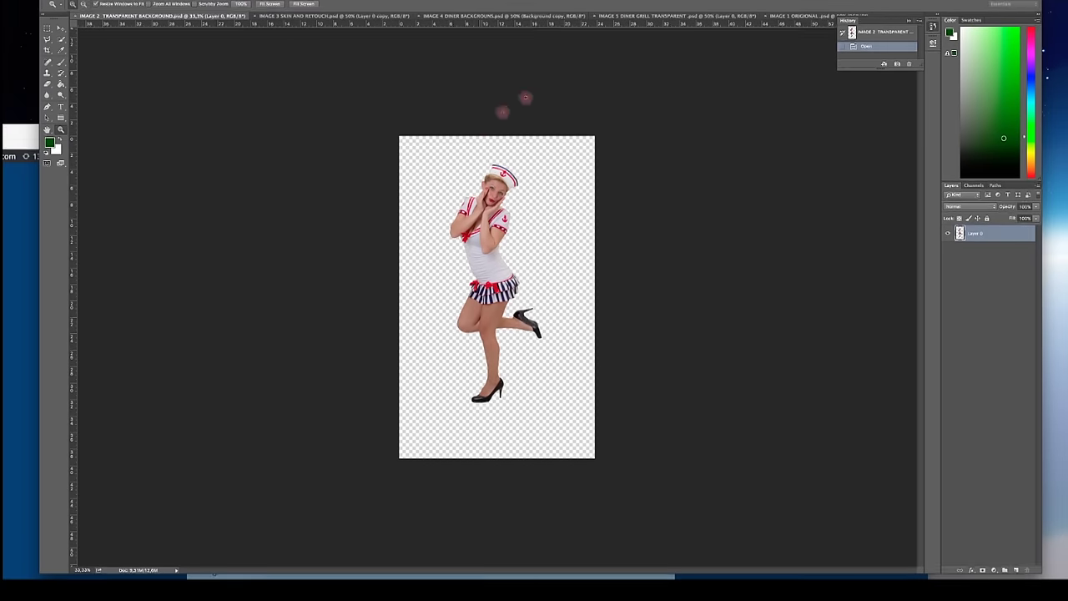
pyautogui.moveTo(497, 0); pyautogui.dragTo(492, 1)
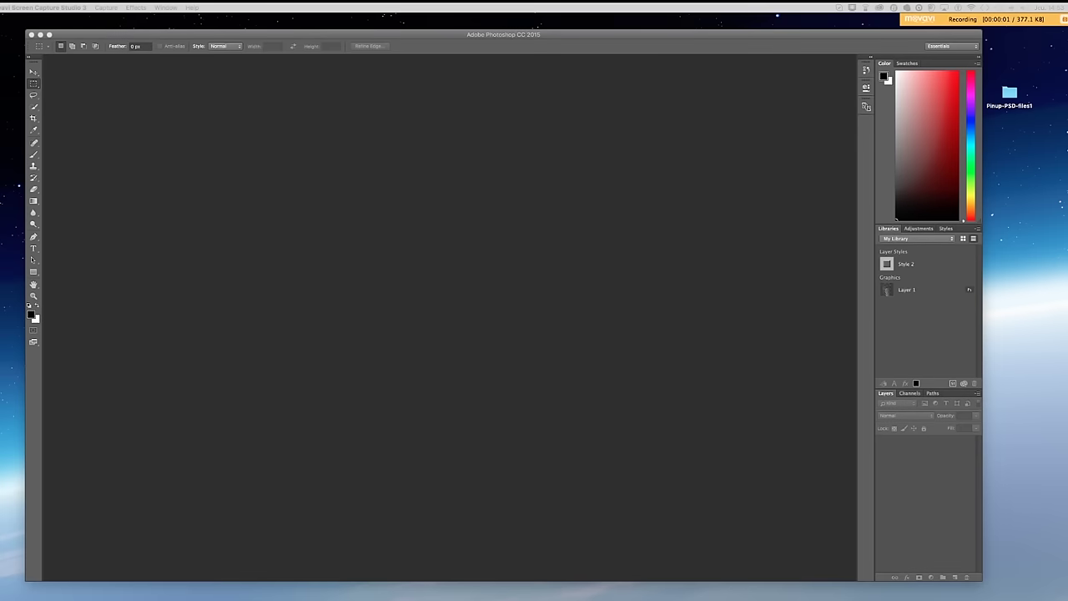
# Open IMAGE 3 SKIN AND RETOUCH.psd from the Pinup-PSD-files1 folder on the desktop in Photoshop.
pyautogui.doubleClick(1010, 93)
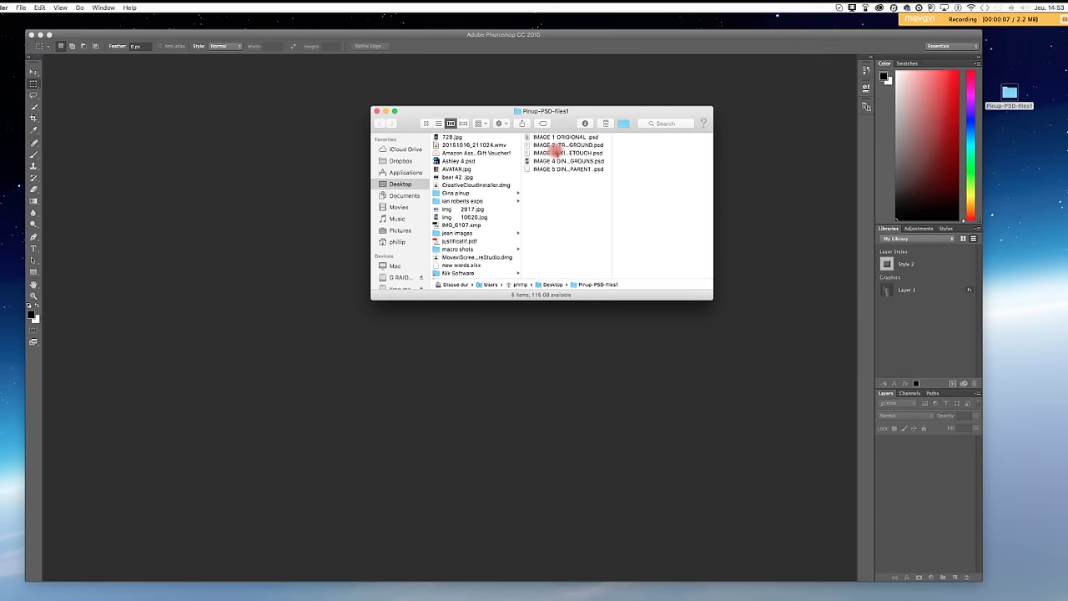
pyautogui.doubleClick(554, 153)
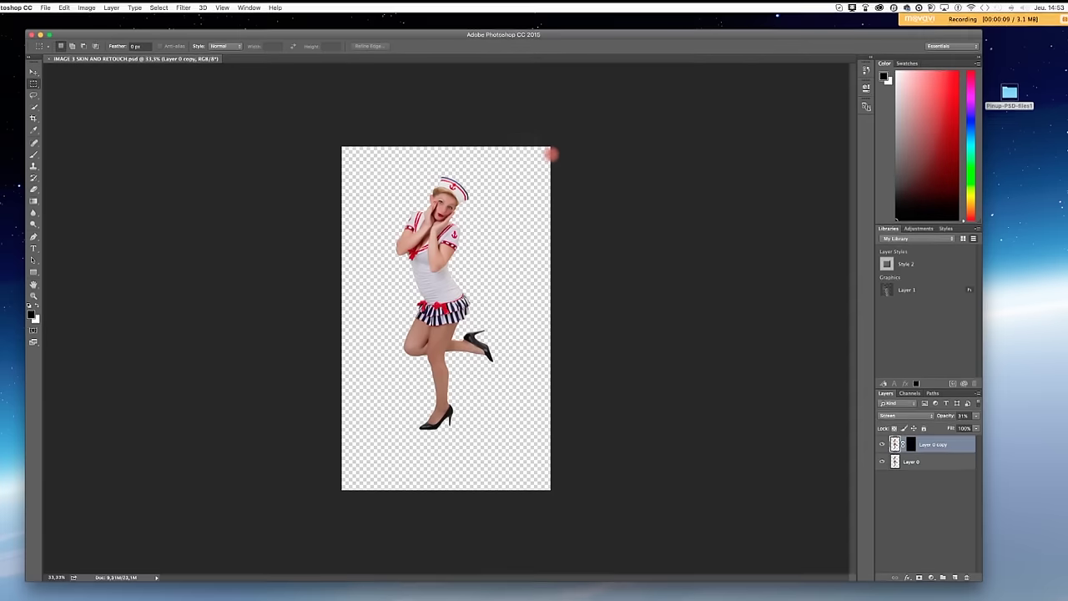
pyautogui.moveTo(410, 34); pyautogui.dragTo(464, 26)
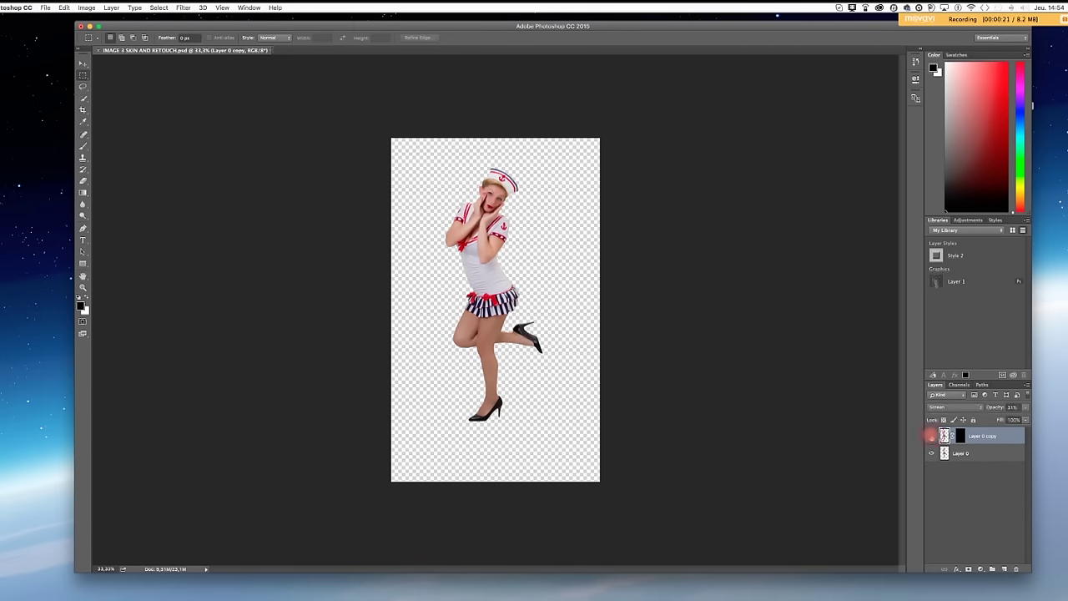
# Hide Layer 0 to check the retouch layer on its own, and show it again.
pyautogui.click(932, 453)
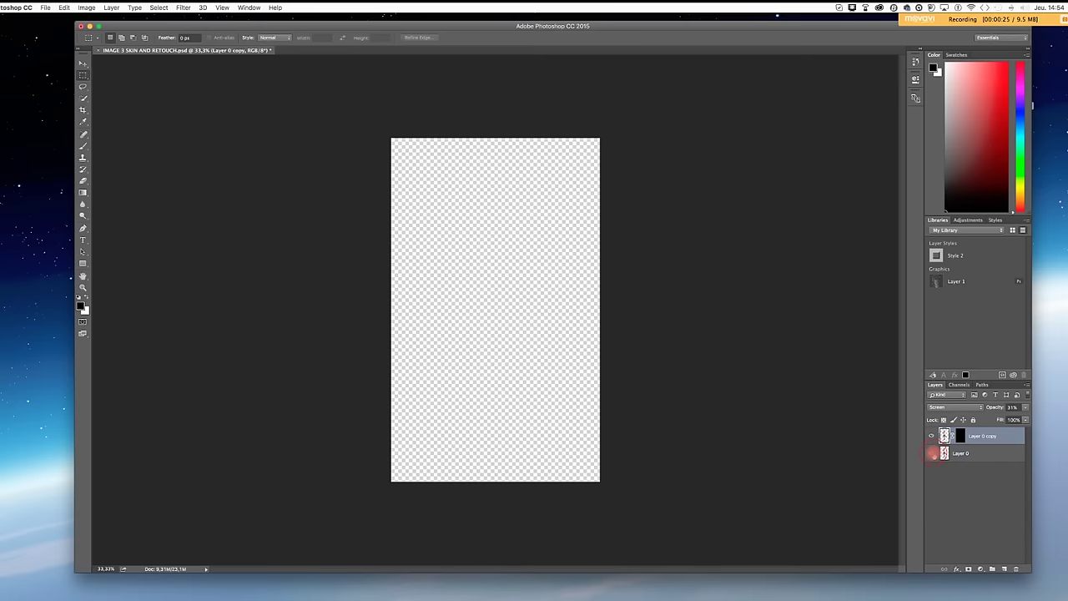
pyautogui.click(931, 452)
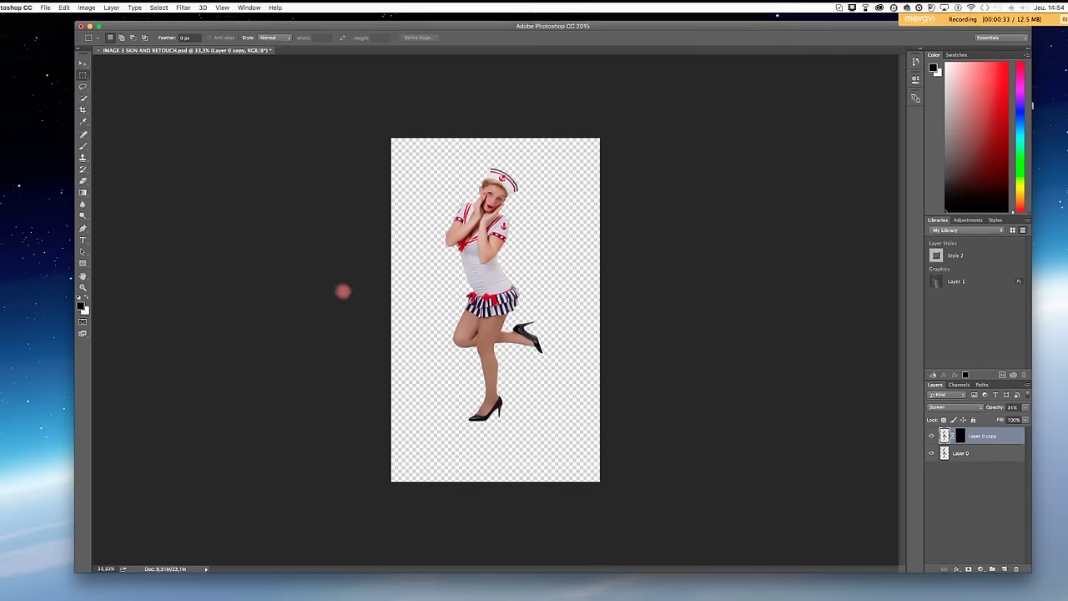
# Set the opacity of the Layer 0 copy retouch layer to 34% while checking the face up close.
pyautogui.click(82, 287)
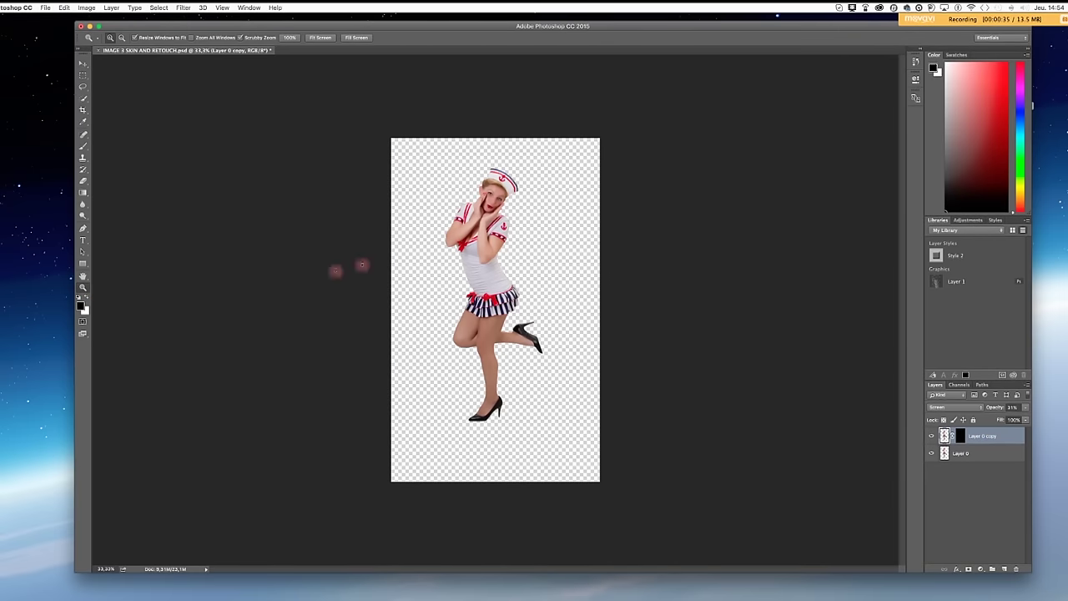
pyautogui.moveTo(498, 213); pyautogui.dragTo(497, 213)
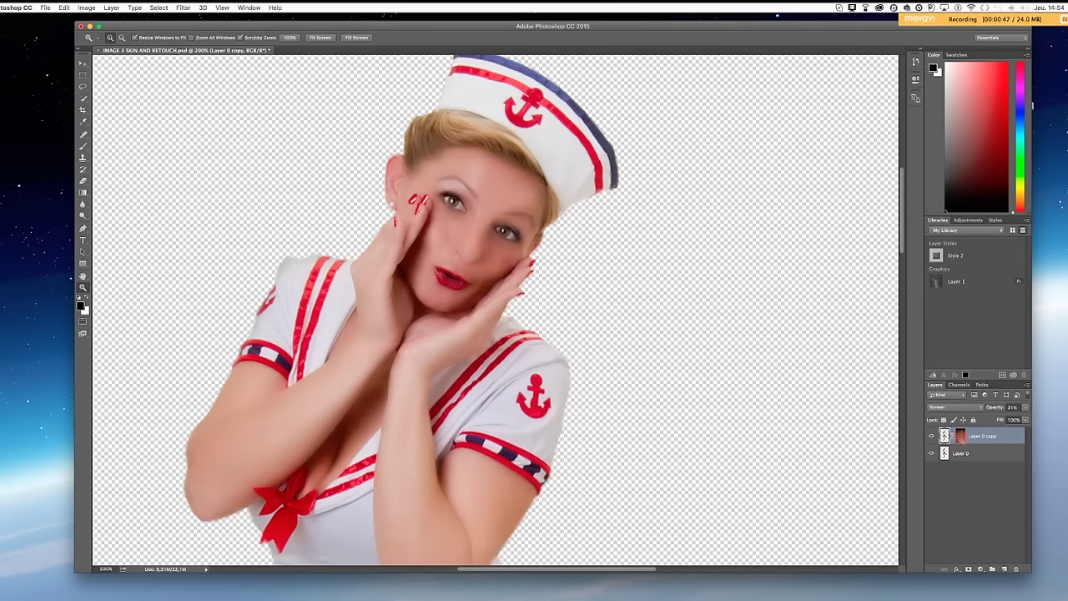
pyautogui.click(1026, 407)
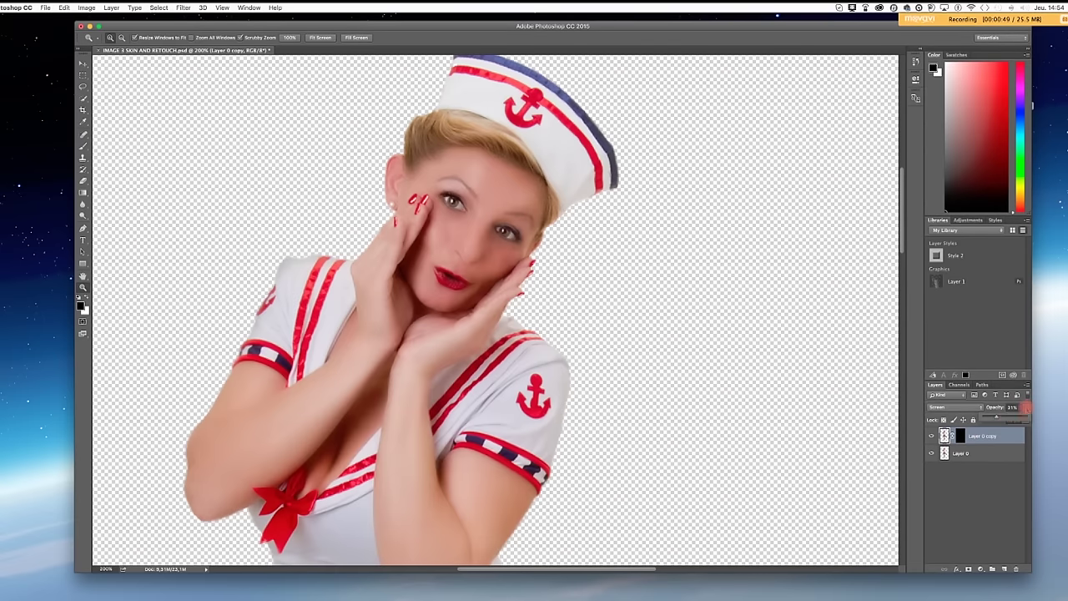
pyautogui.moveTo(998, 418)
pyautogui.mouseDown()
pyautogui.moveTo(988, 416)
pyautogui.moveTo(1026, 418)
pyautogui.moveTo(987, 419)
pyautogui.moveTo(999, 418)
pyautogui.mouseUp()
pyautogui.click(1026, 407)
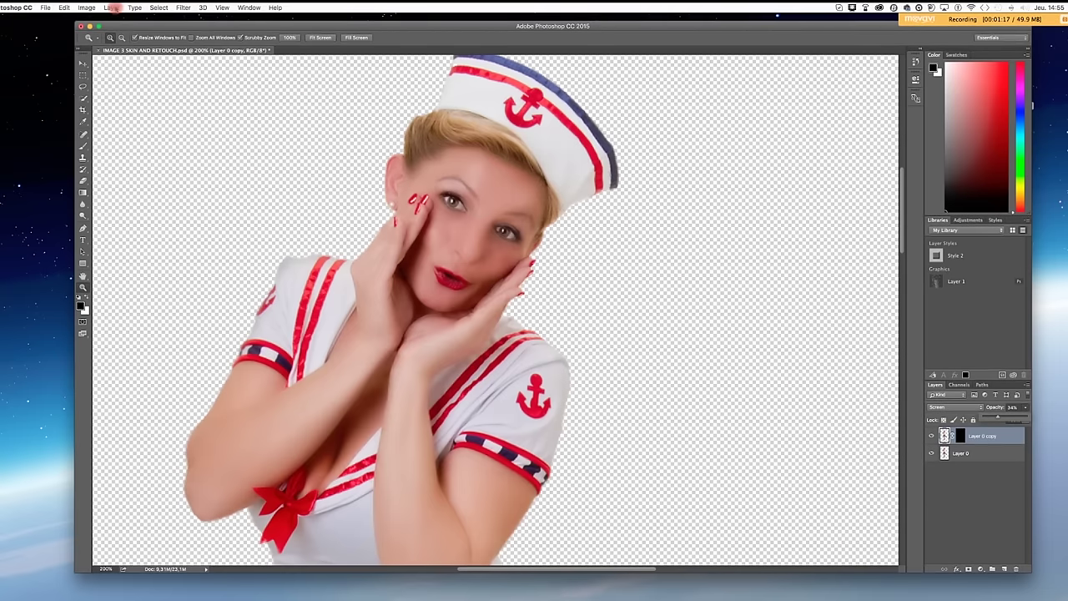
# Merge the visible layers, Layer 0 copy and Layer 0, into a single layer.
pyautogui.click(111, 8)
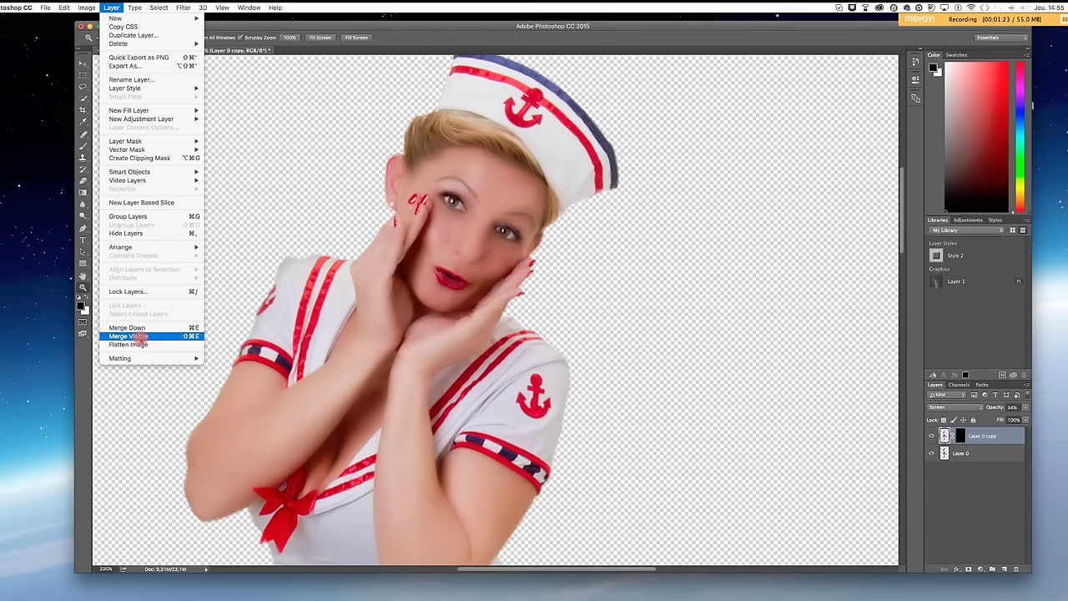
pyautogui.click(139, 336)
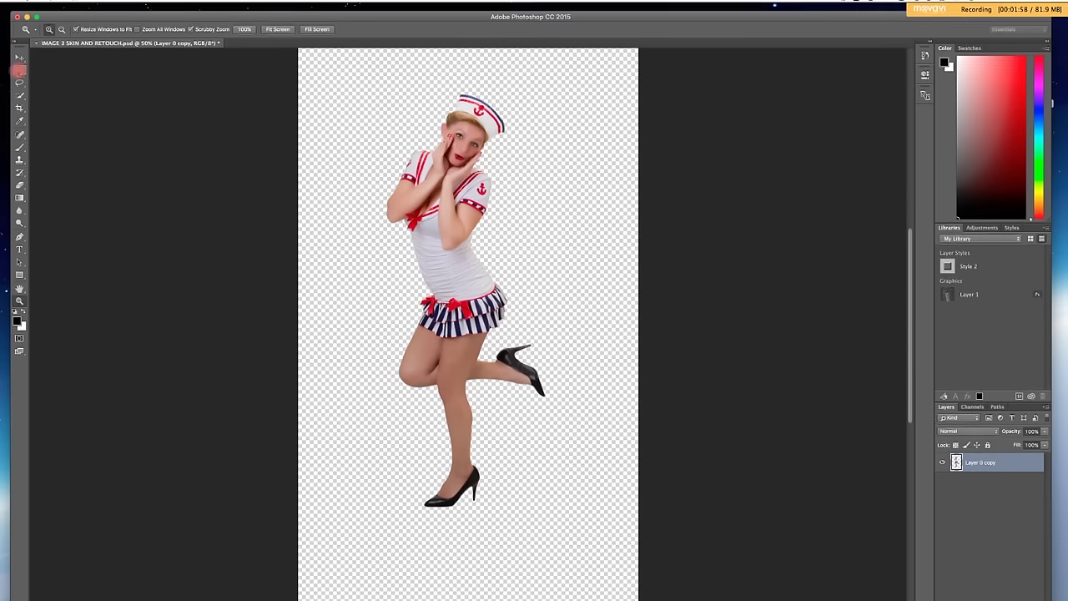
# Select the standing lower leg and shoe with a rectangular marquee, stretch it downward to 119.31% height, and clear the selection.
pyautogui.click(19, 69)
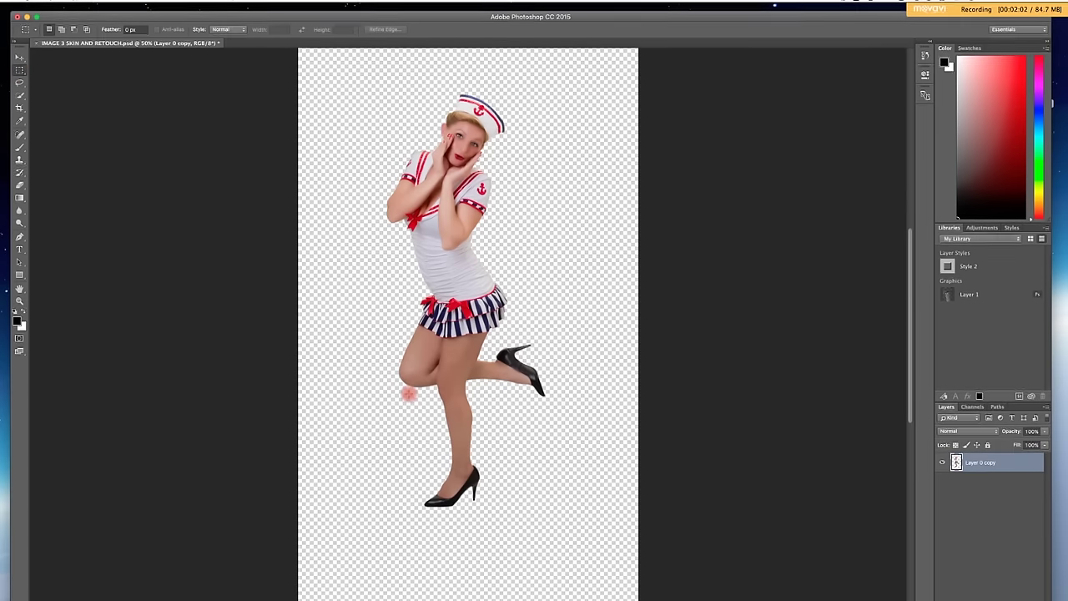
pyautogui.moveTo(413, 397); pyautogui.dragTo(494, 530)
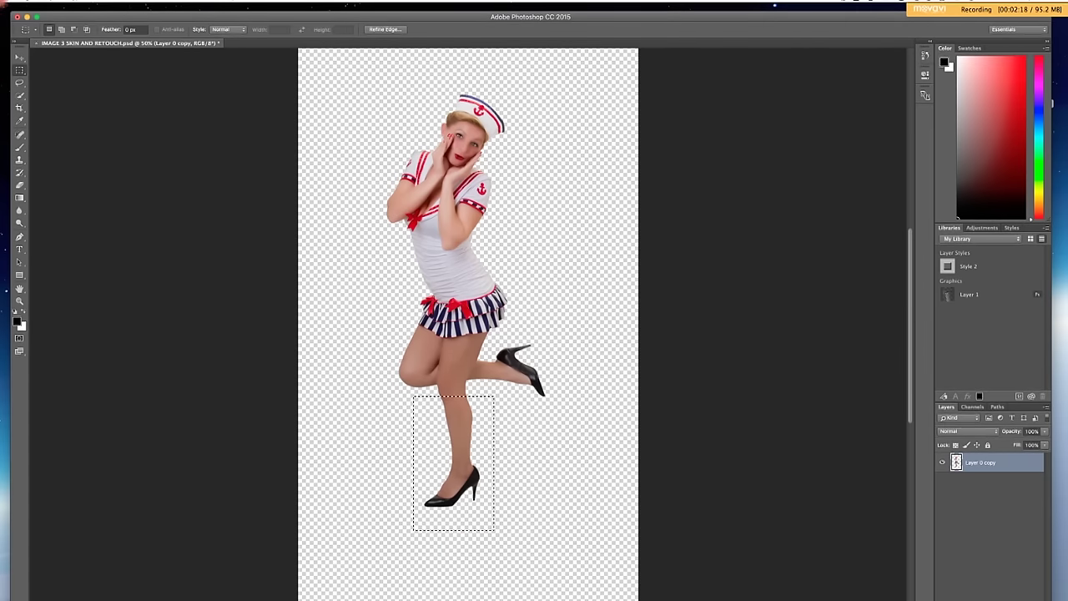
pyautogui.click(4, 1)
pyautogui.moveTo(19, 204)
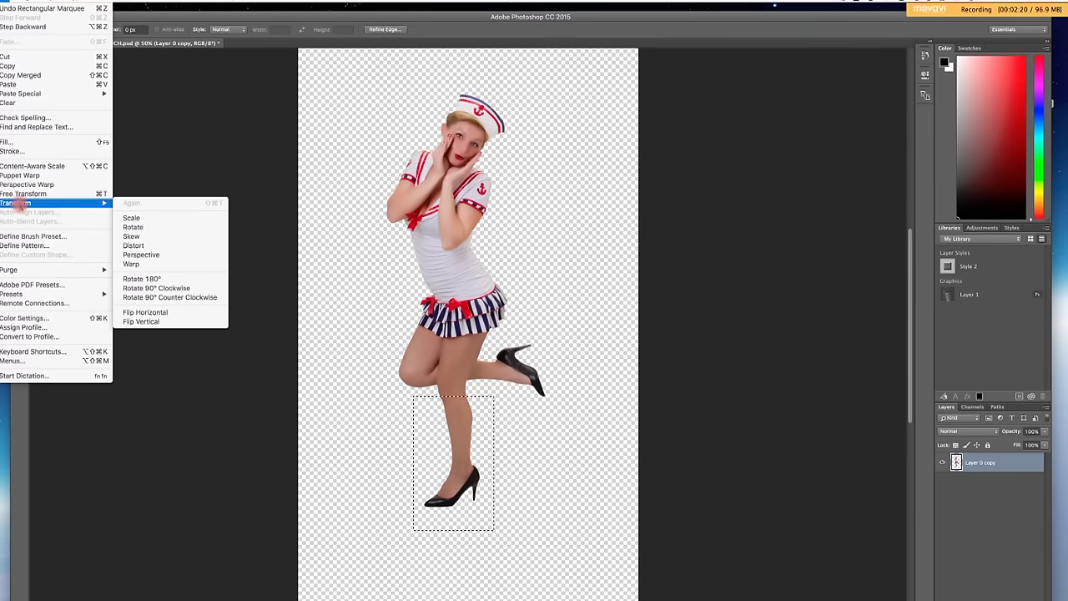
pyautogui.click(131, 218)
pyautogui.click(493, 425)
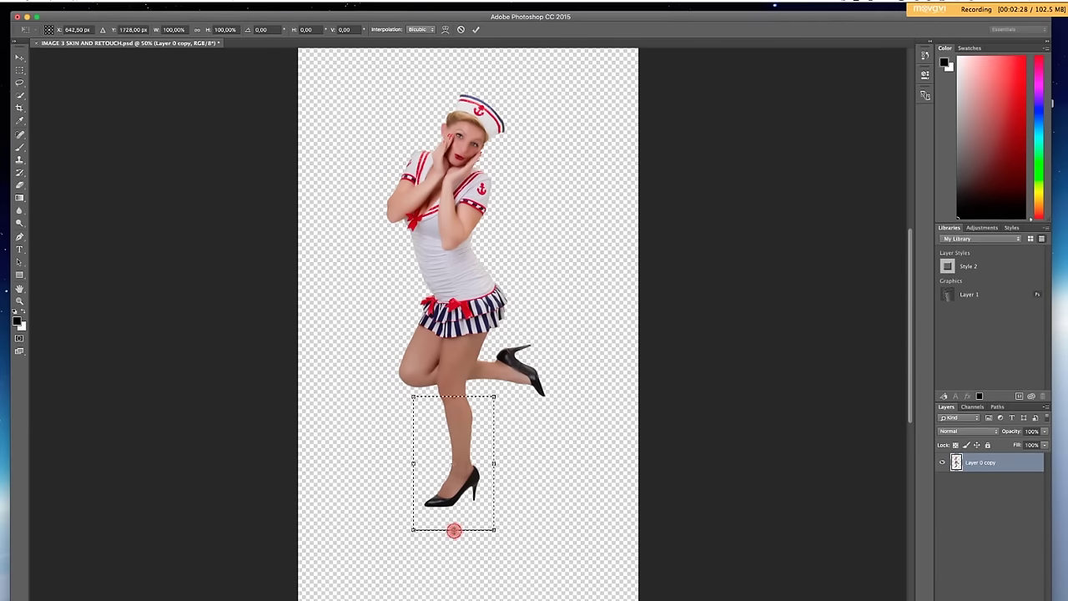
pyautogui.moveTo(454, 532); pyautogui.dragTo(455, 555)
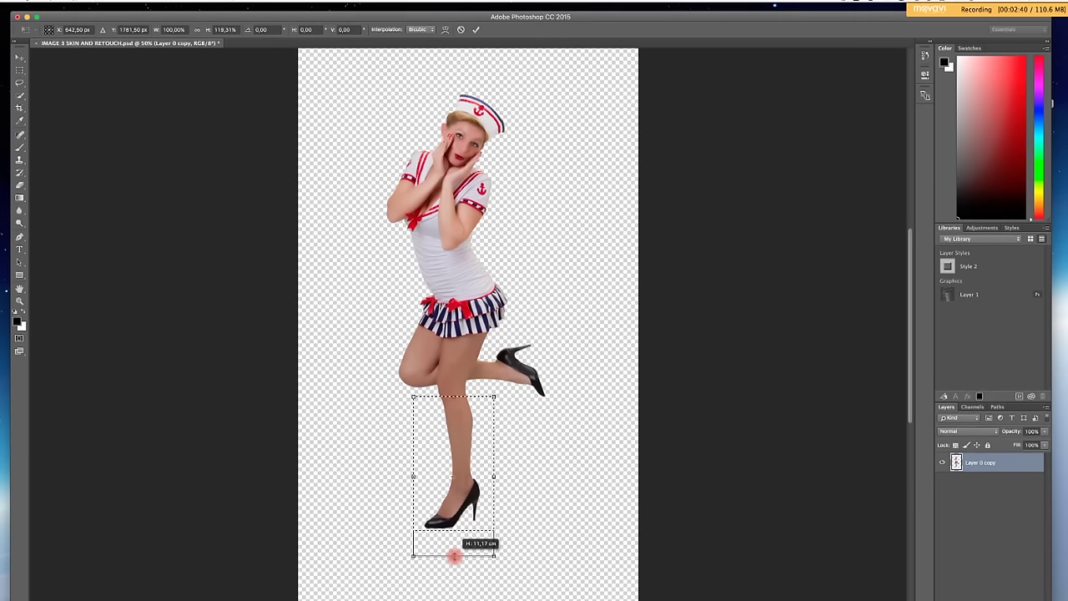
pyautogui.moveTo(454, 557); pyautogui.dragTo(454, 556)
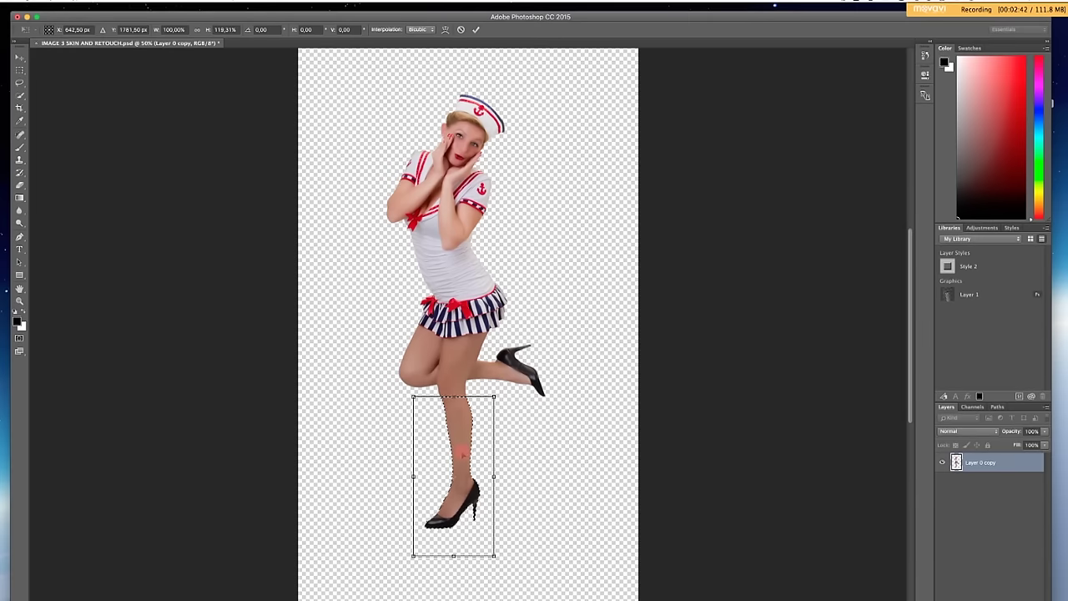
pyautogui.press('Return')
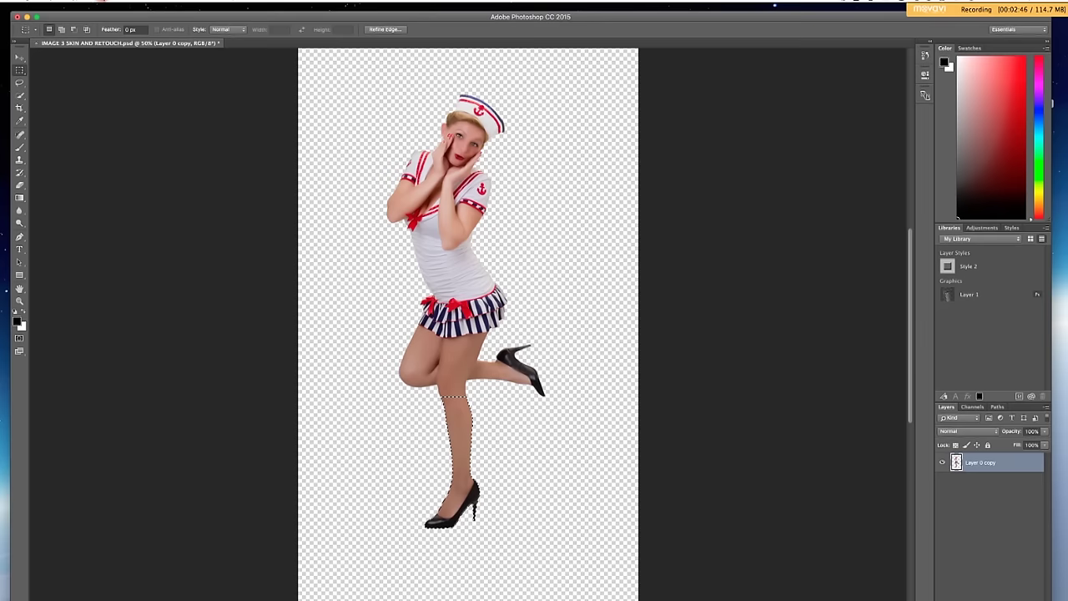
pyautogui.click(101, 2)
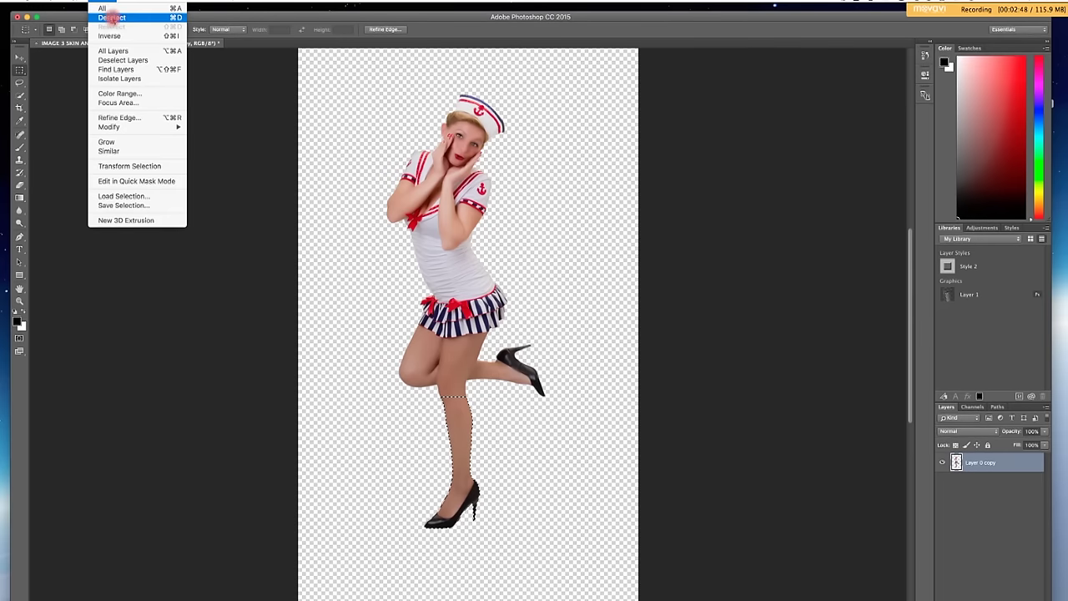
pyautogui.click(112, 17)
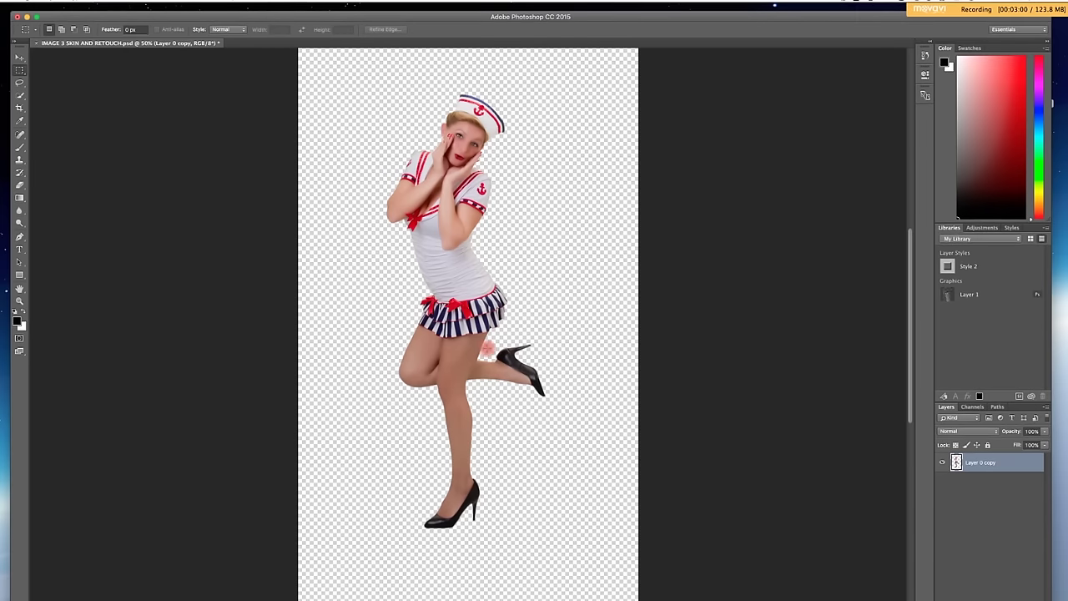
# Select the raised foot and its shoe, from just behind the ankle, with a rectangular marquee.
pyautogui.moveTo(486, 340); pyautogui.dragTo(564, 412)
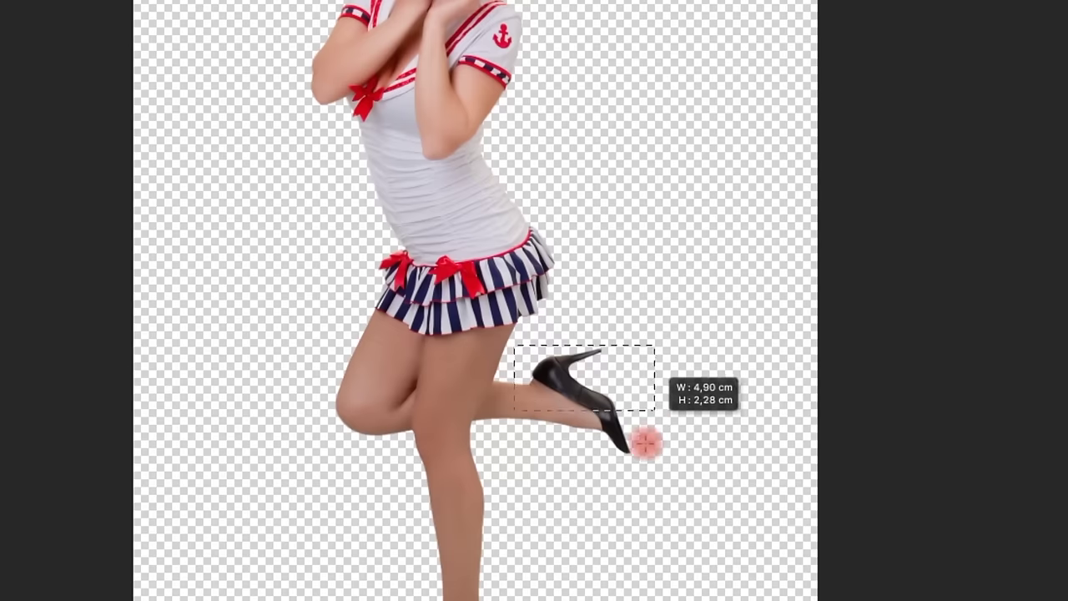
pyautogui.moveTo(674, 488); pyautogui.dragTo(674, 488)
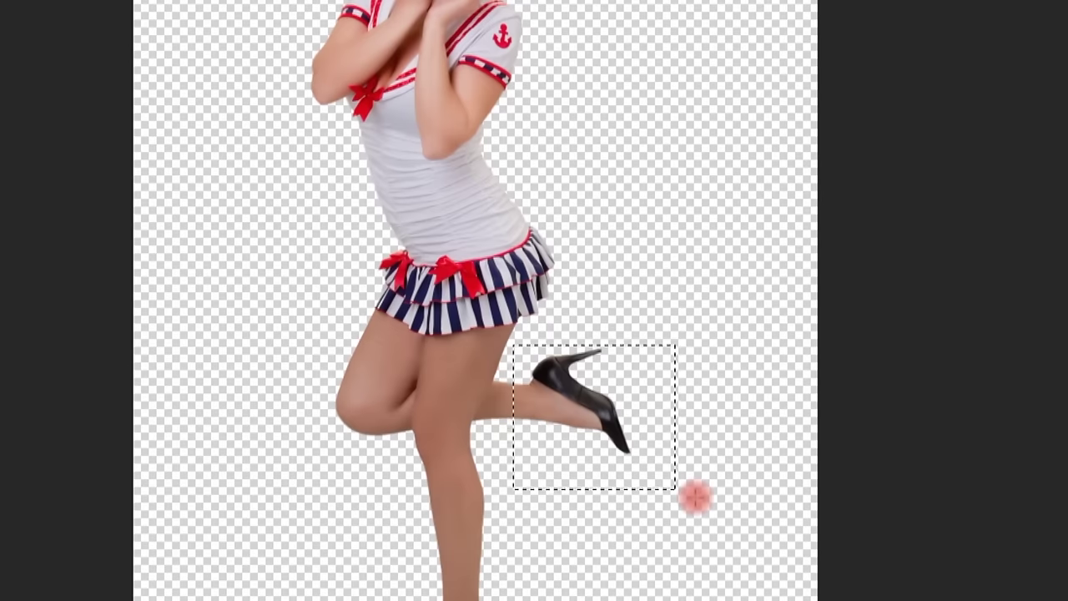
# Try stretching the selected raised foot horizontally to about 147% width, and undo the transform.
pyautogui.hotkey('ctrl', 't')
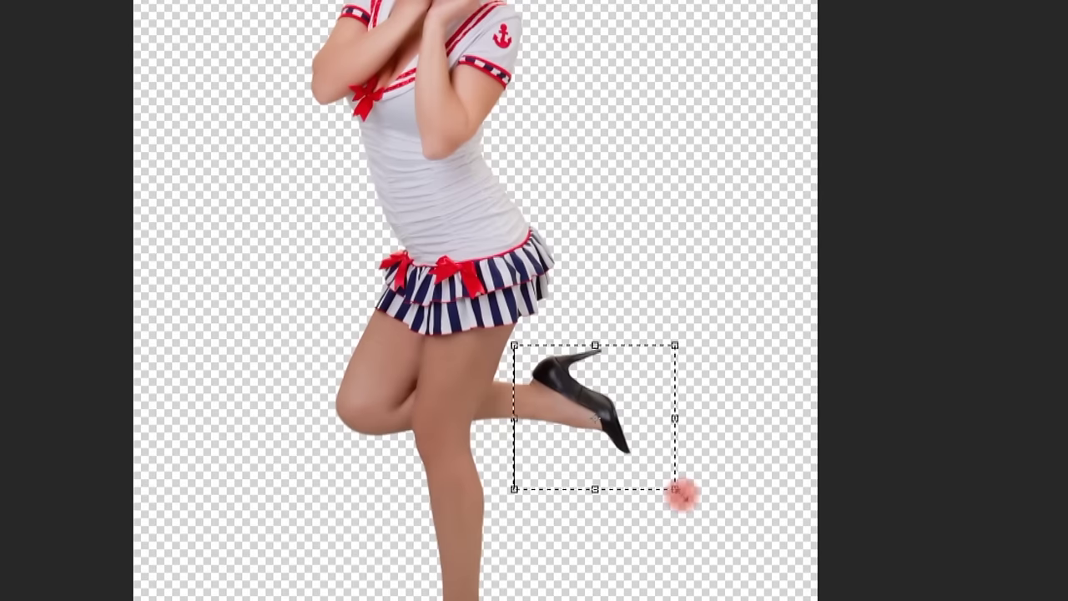
pyautogui.moveTo(675, 420); pyautogui.dragTo(748, 423)
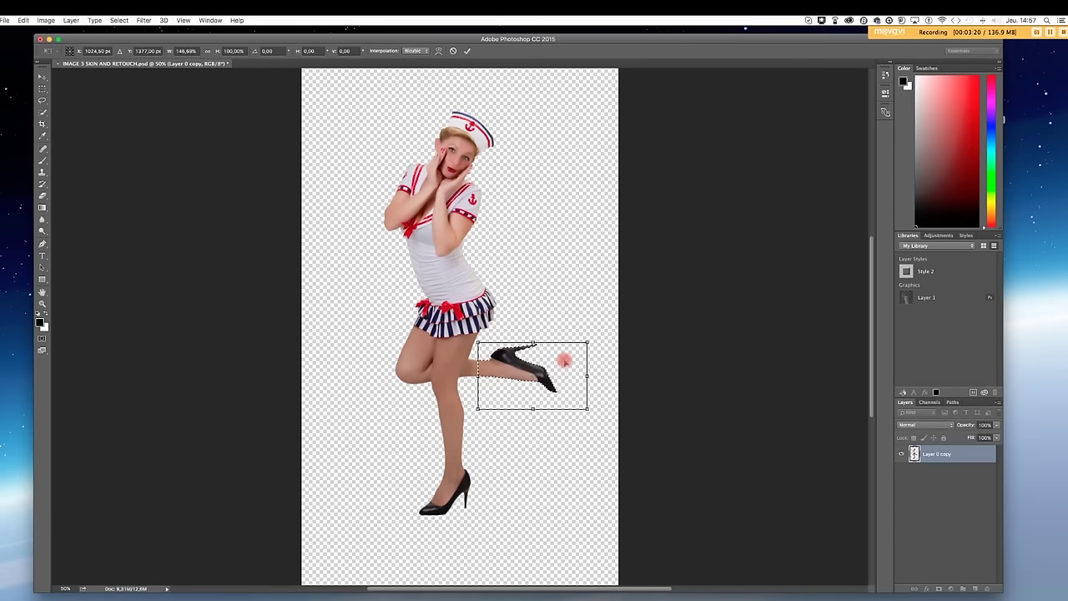
pyautogui.press('Return')
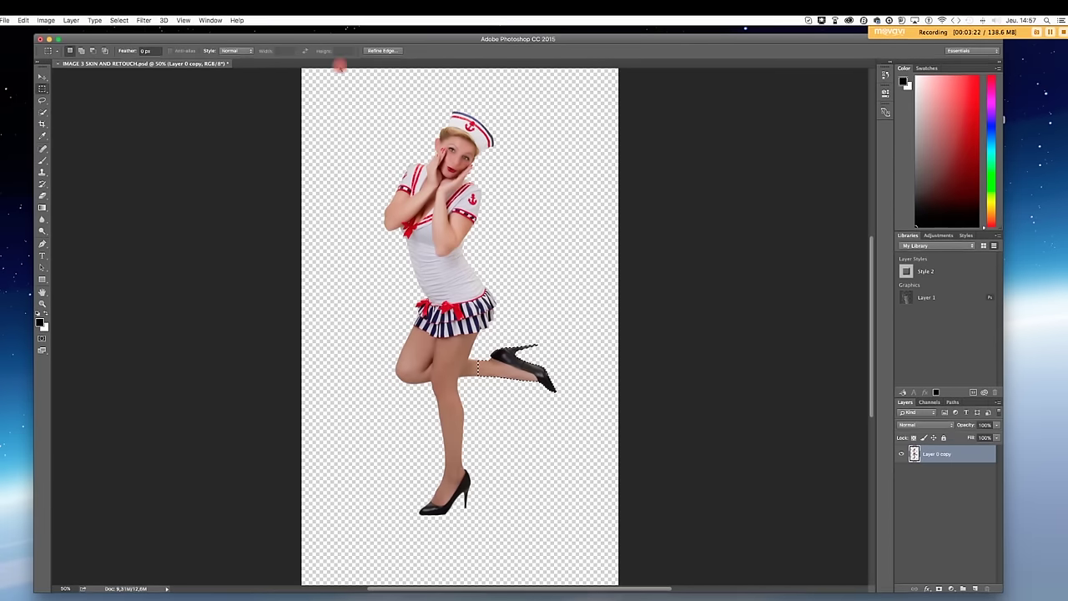
pyautogui.click(18, 21)
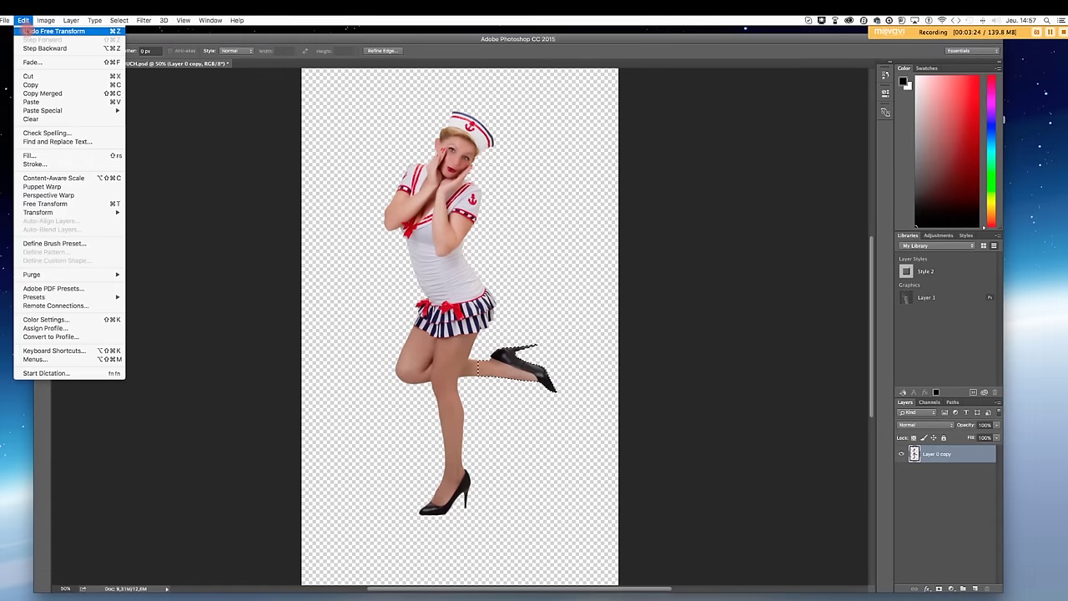
pyautogui.click(28, 31)
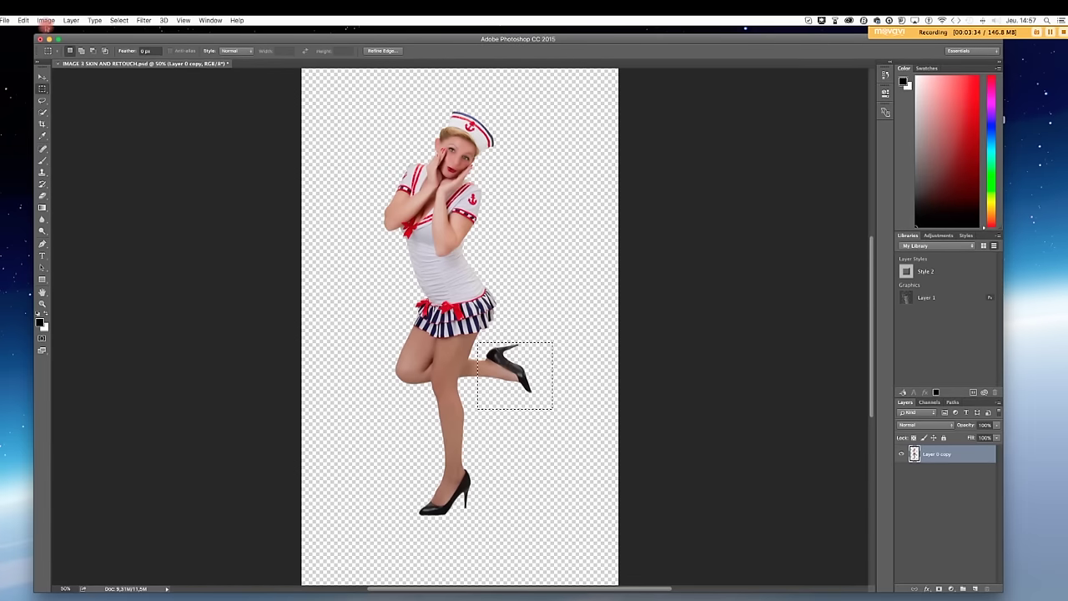
# Copy the selected raised foot, paste it as a new layer, and move the copy to the empty area beside the torso.
pyautogui.click(23, 20)
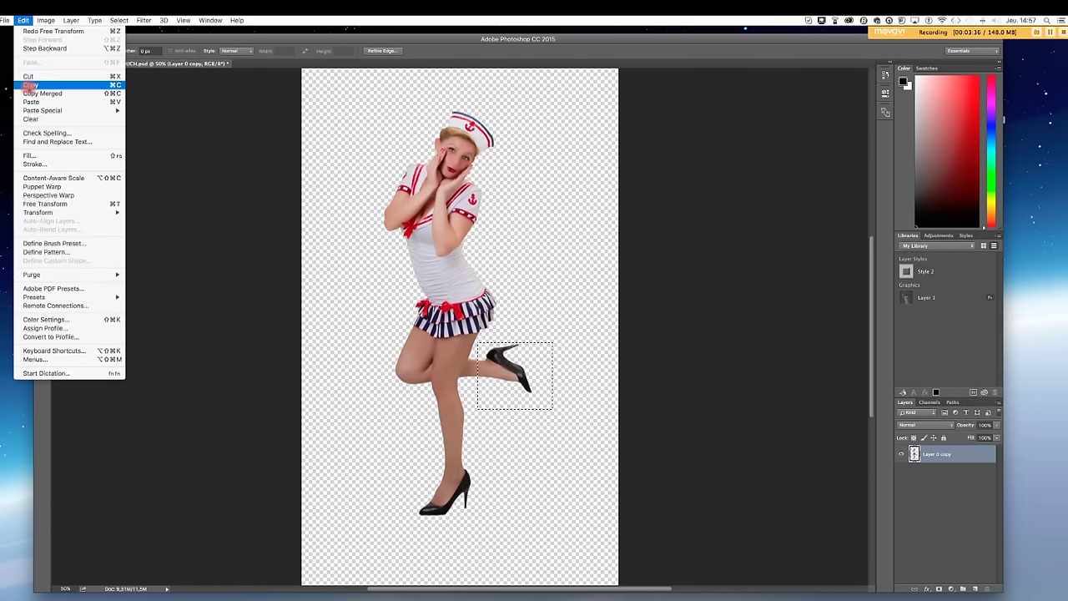
pyautogui.click(30, 85)
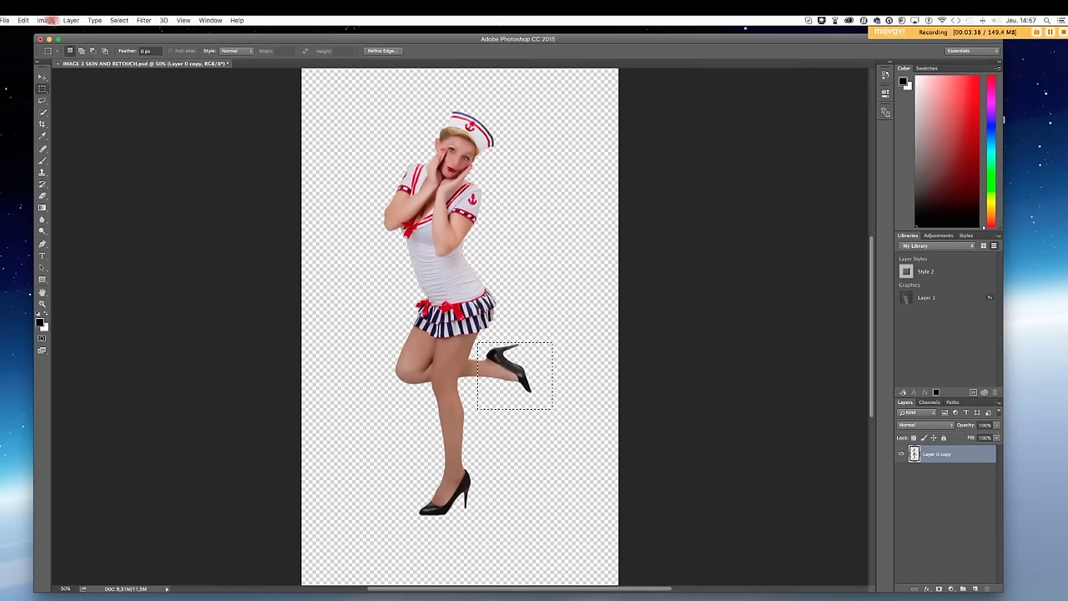
pyautogui.click(21, 20)
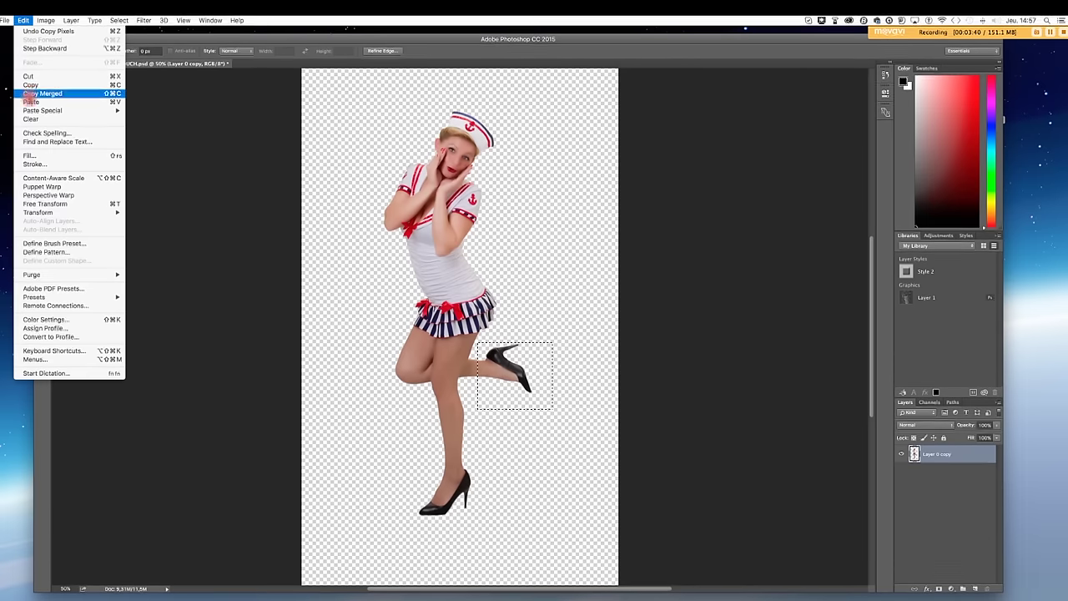
pyautogui.click(28, 101)
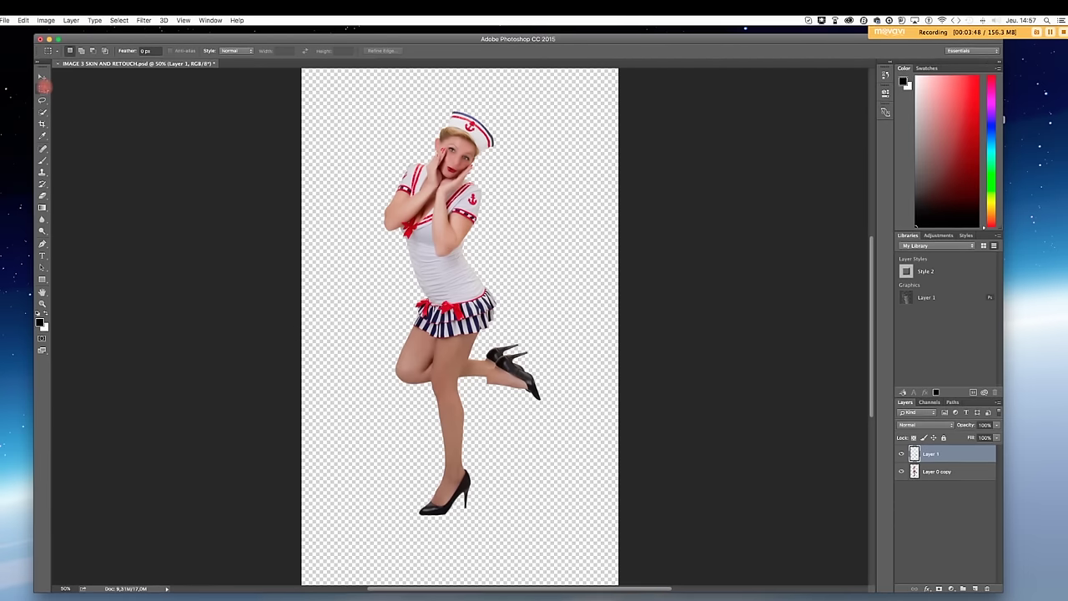
pyautogui.click(42, 76)
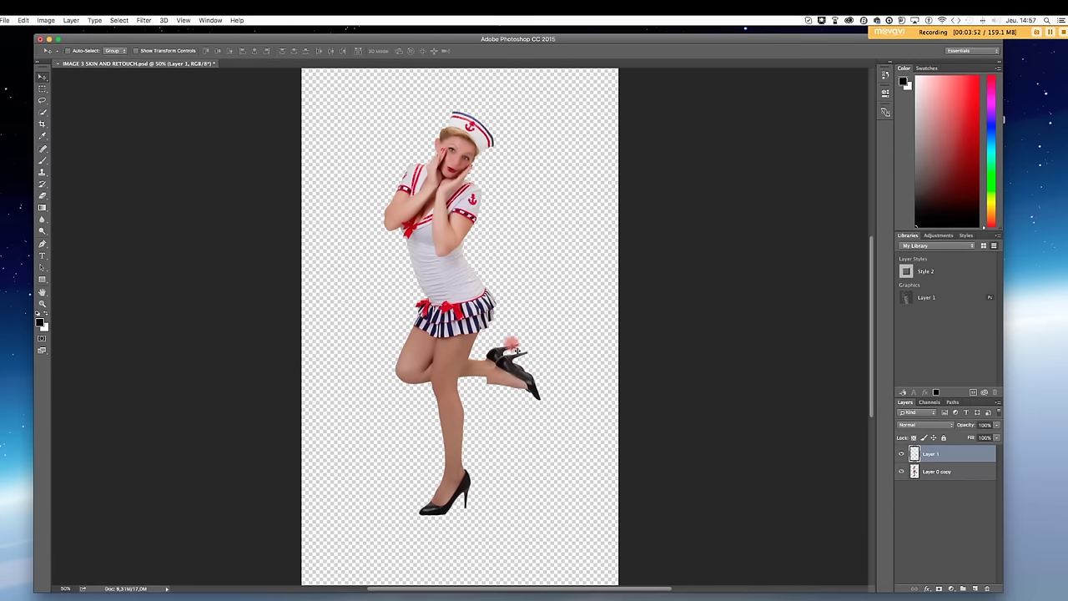
pyautogui.moveTo(506, 381); pyautogui.dragTo(538, 222)
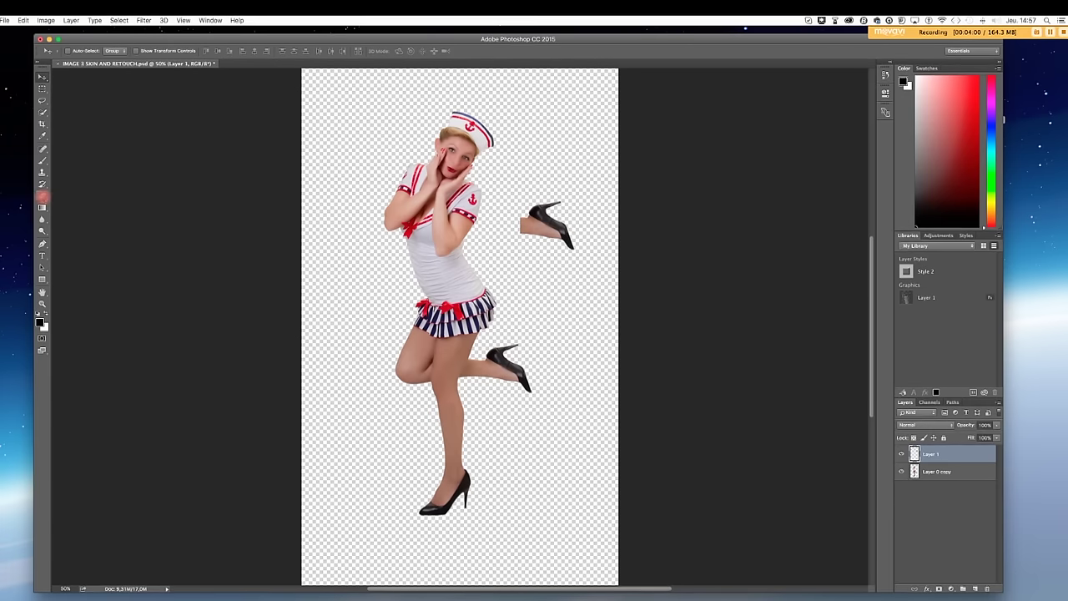
# Erase the original shoe of the raised foot on Layer 0 copy with a size 99 eraser, toggling Layer 1 to check its content.
pyautogui.click(42, 195)
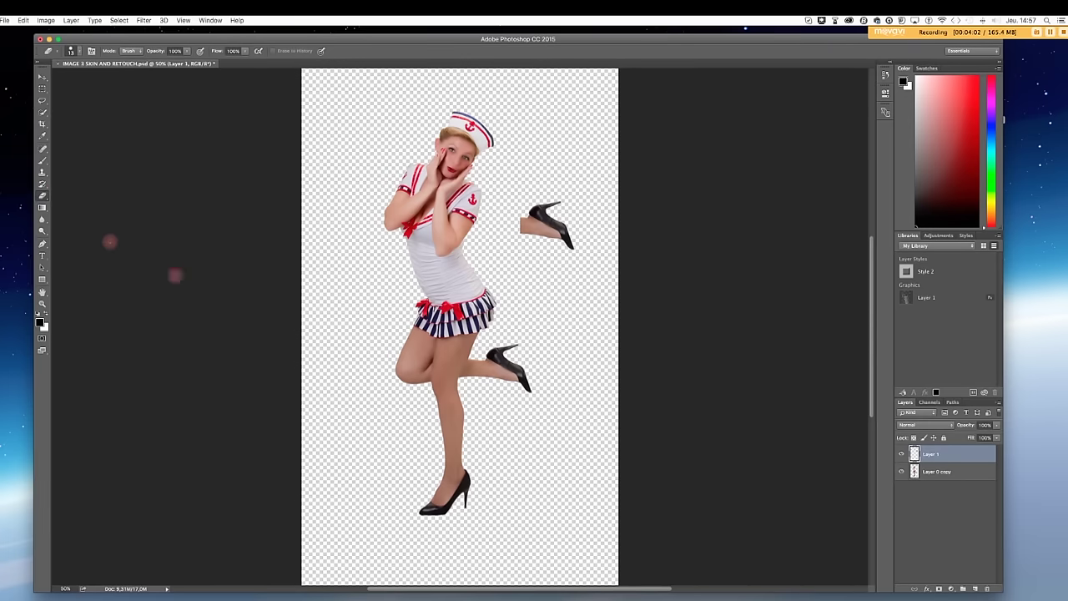
pyautogui.moveTo(515, 356); pyautogui.dragTo(529, 355)
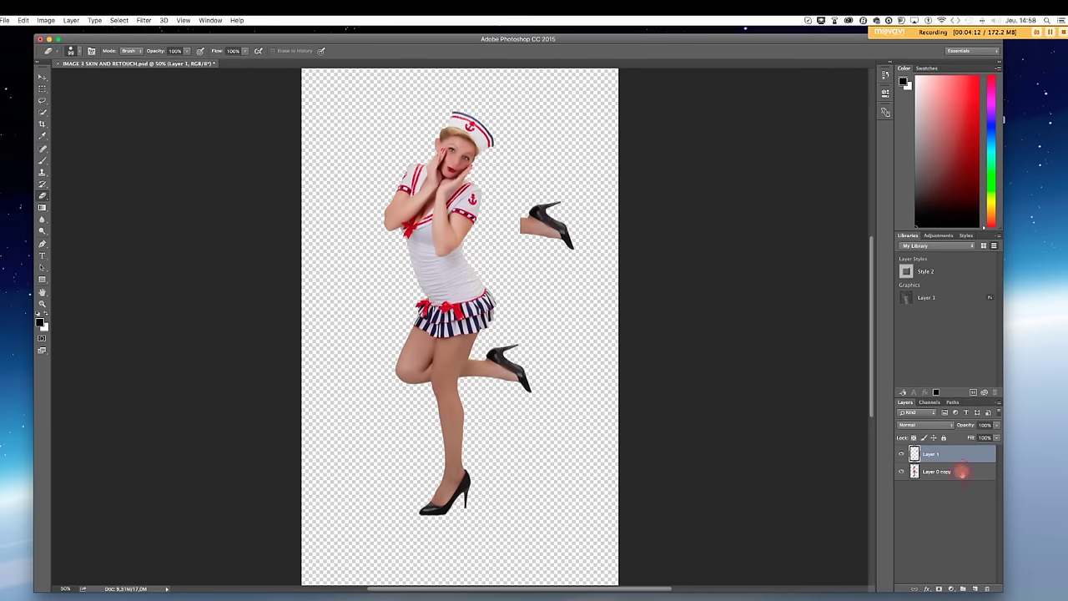
pyautogui.click(962, 472)
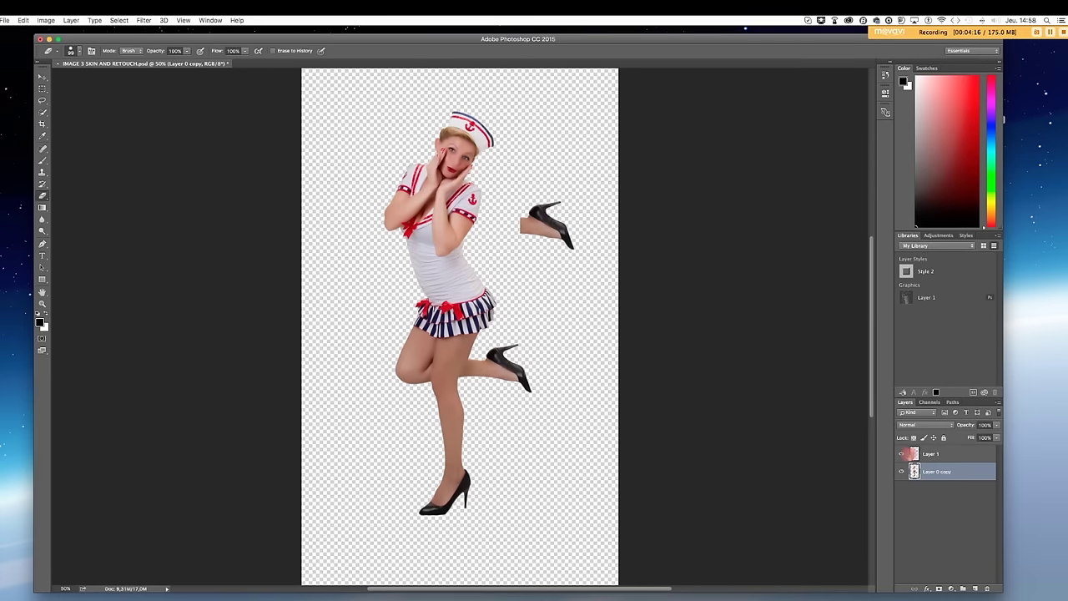
pyautogui.click(901, 454)
pyautogui.click(901, 454)
pyautogui.click(900, 454)
pyautogui.click(900, 454)
pyautogui.click(495, 352)
pyautogui.moveTo(497, 348)
pyautogui.mouseDown()
pyautogui.moveTo(529, 382)
pyautogui.moveTo(519, 342)
pyautogui.moveTo(489, 348)
pyautogui.moveTo(535, 390)
pyautogui.moveTo(548, 389)
pyautogui.mouseUp()
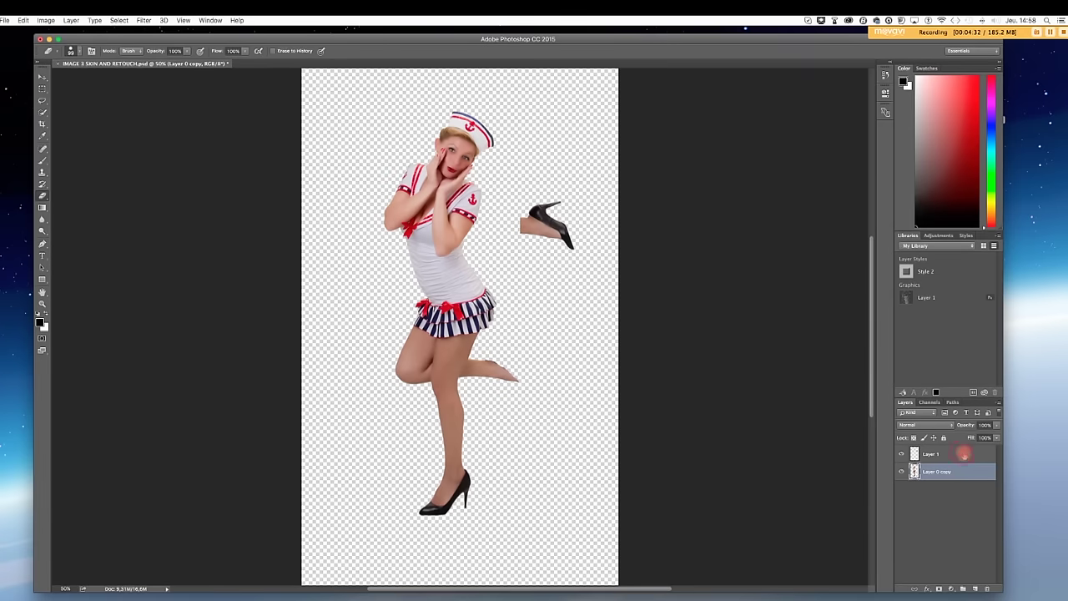
# Move the copied foot on Layer 1 down to the end of the raised leg to make the leg longer.
pyautogui.click(964, 453)
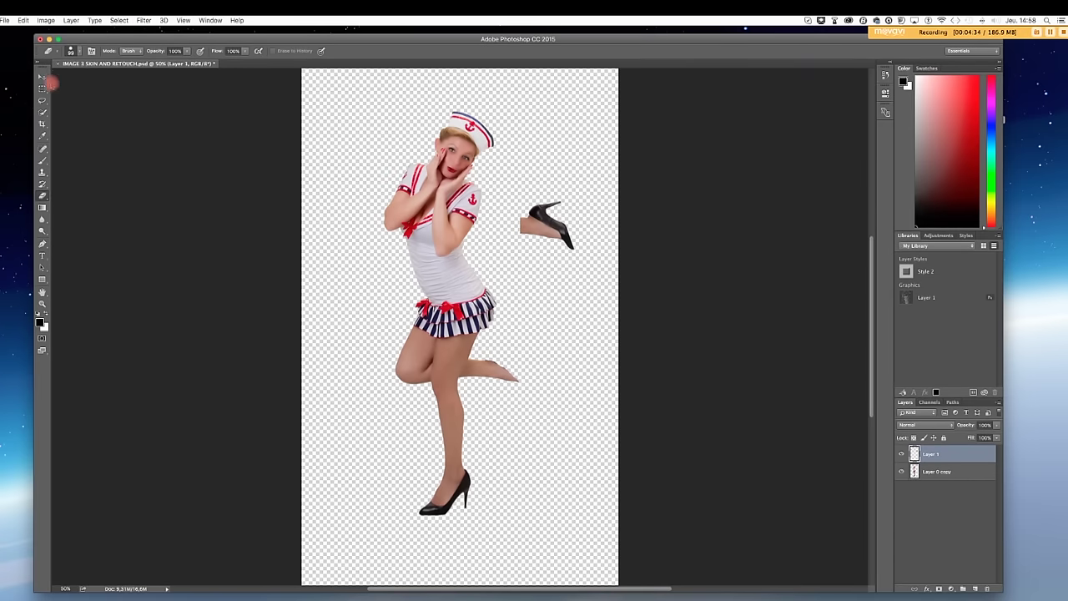
pyautogui.click(41, 77)
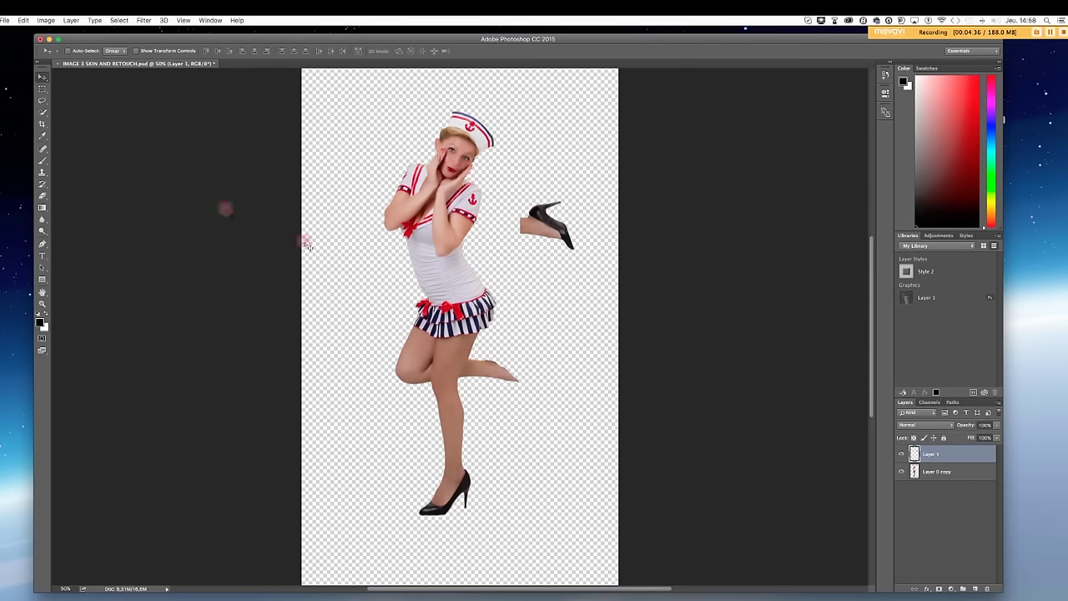
pyautogui.moveTo(549, 237); pyautogui.dragTo(542, 359)
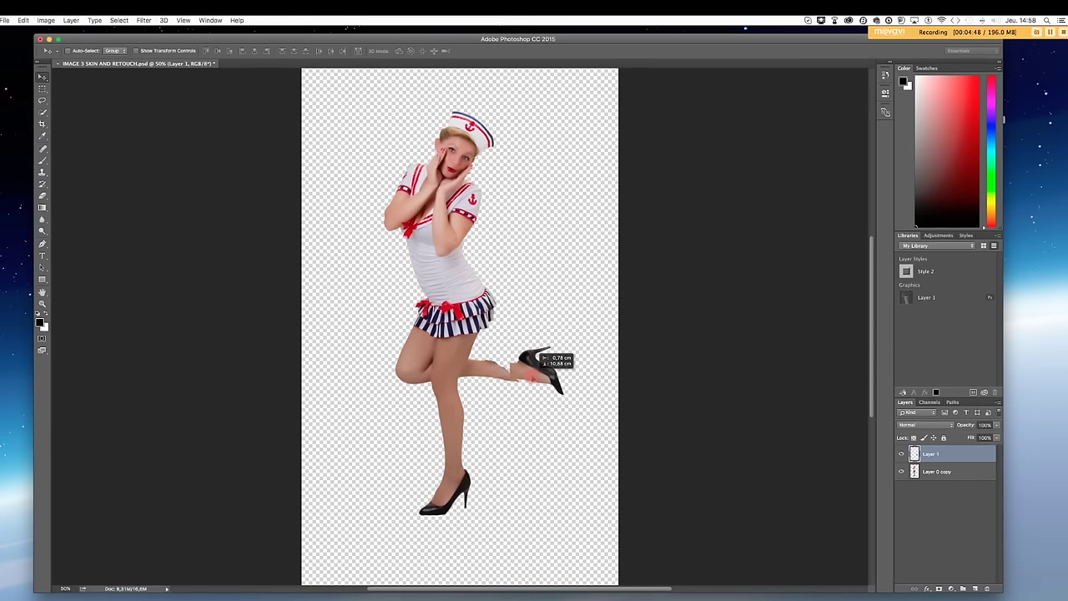
pyautogui.moveTo(537, 360); pyautogui.dragTo(535, 359)
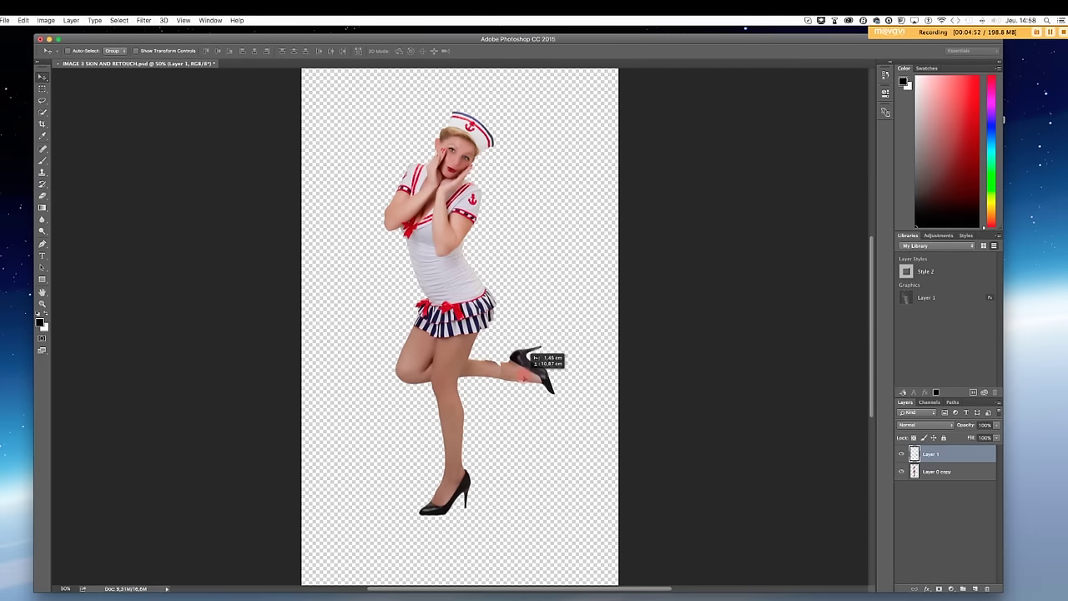
pyautogui.moveTo(526, 376); pyautogui.dragTo(497, 429)
# Check the joint between foot and leg up close, and nudge the Layer 1 foot so its edges line up with the raised leg.
pyautogui.click(42, 303)
pyautogui.click(505, 381)
pyautogui.click(505, 381)
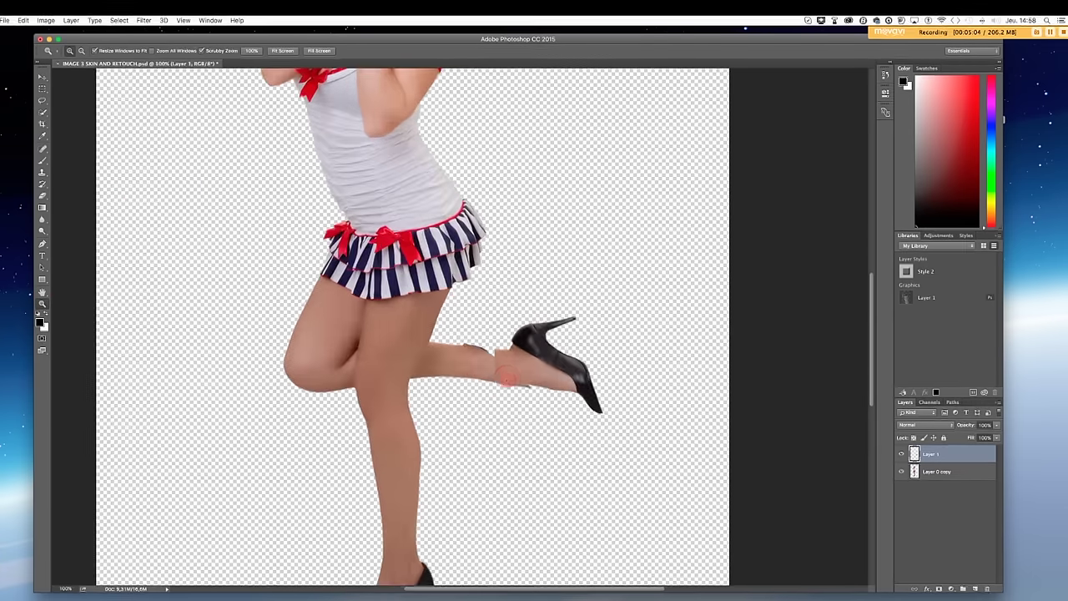
pyautogui.click(506, 380)
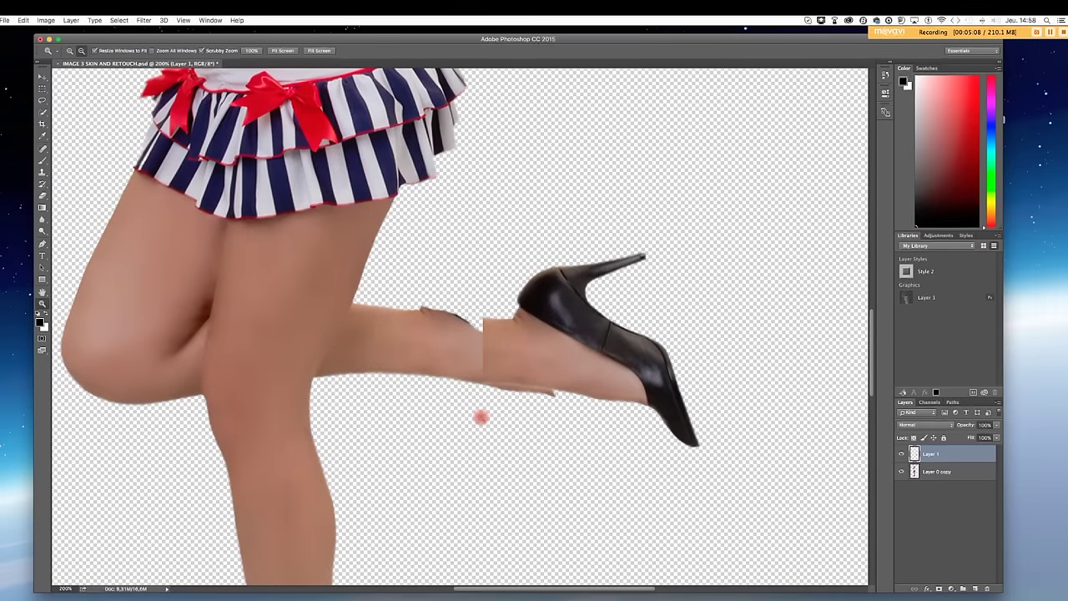
pyautogui.scroll(3, 480, 417)
pyautogui.scroll(-5, 481, 417)
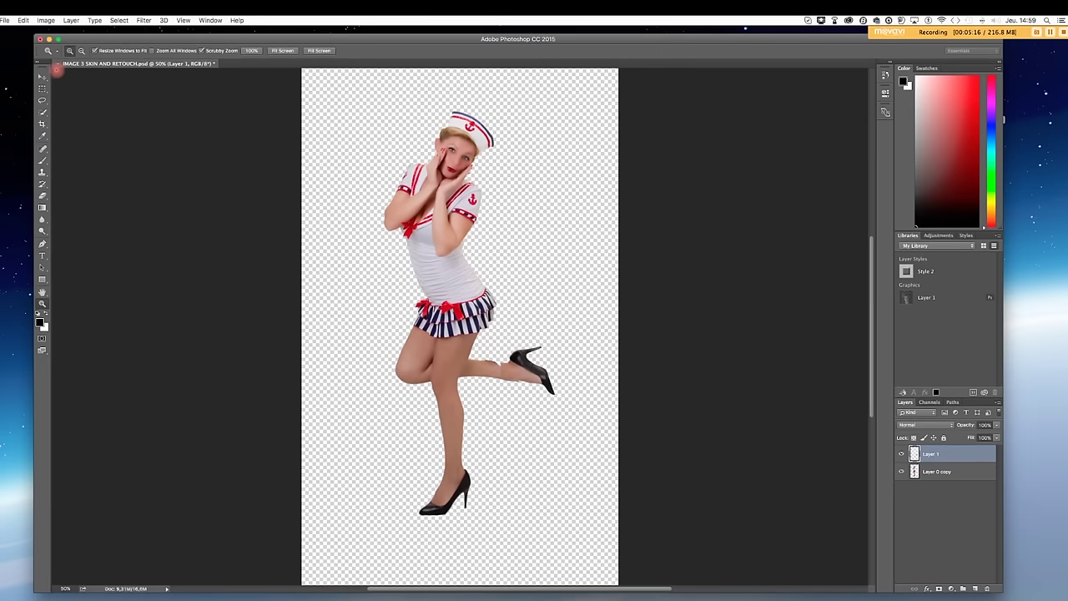
pyautogui.click(42, 75)
pyautogui.moveTo(508, 383); pyautogui.dragTo(506, 374)
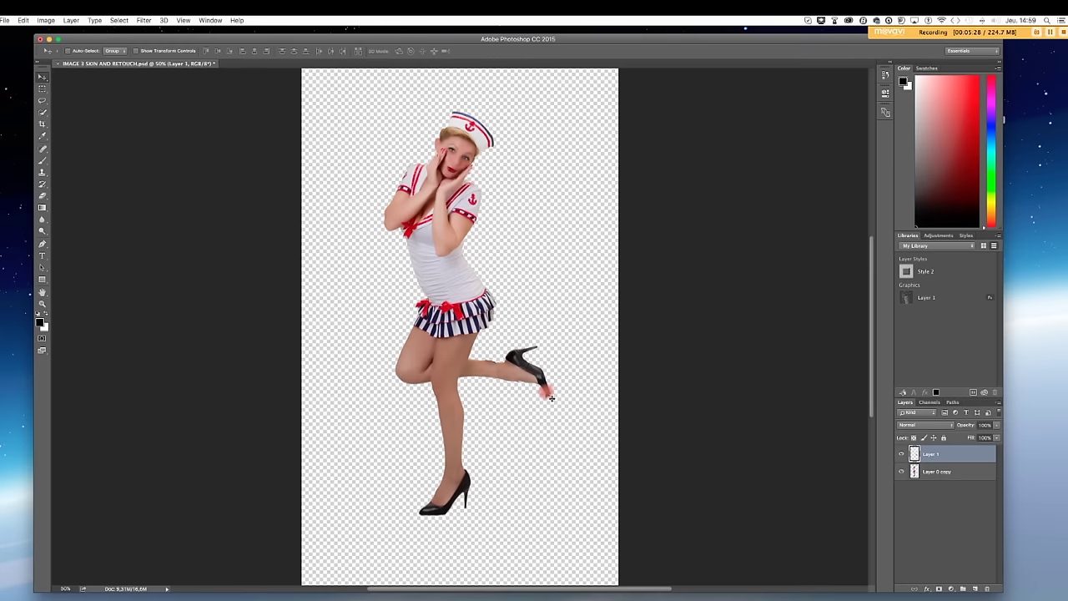
# Erase the leftover bits of the original leg above and below the foot joint on Layer 0 copy.
pyautogui.click(43, 303)
pyautogui.click(515, 389)
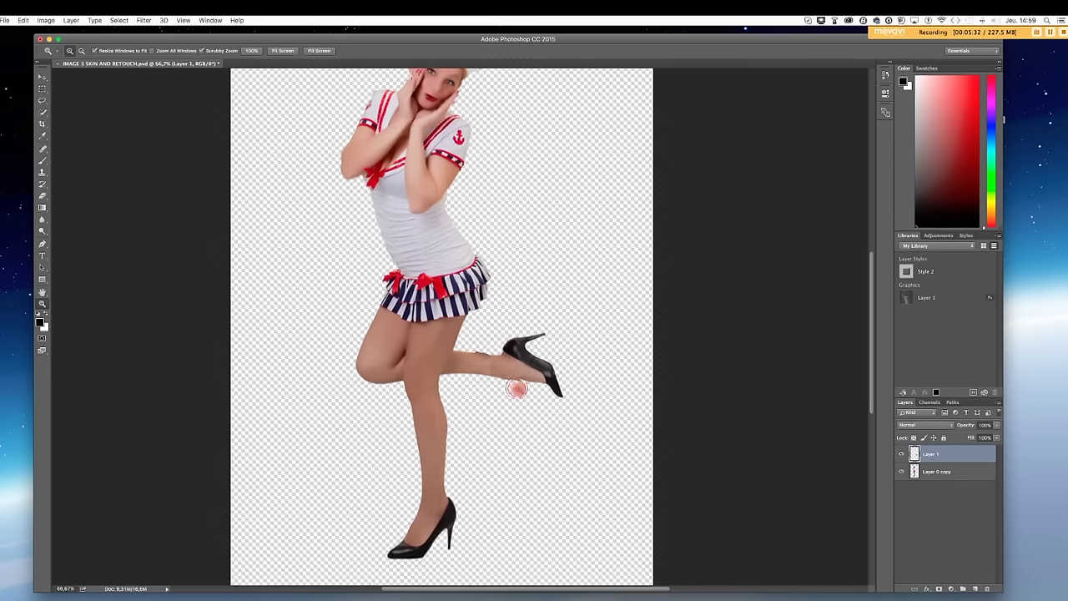
pyautogui.click(518, 390)
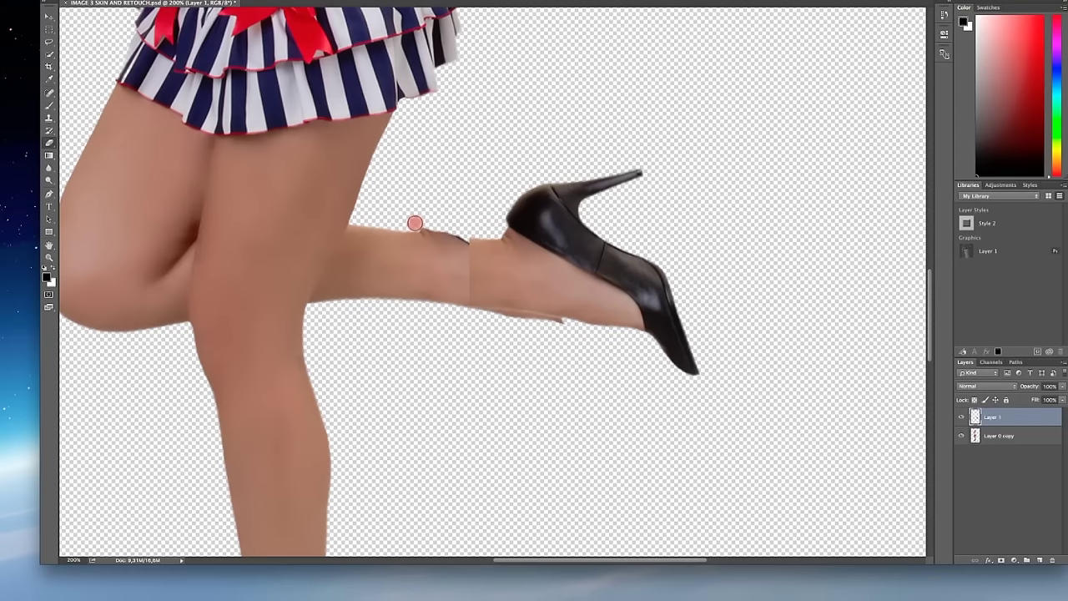
pyautogui.click(49, 143)
pyautogui.click(1023, 436)
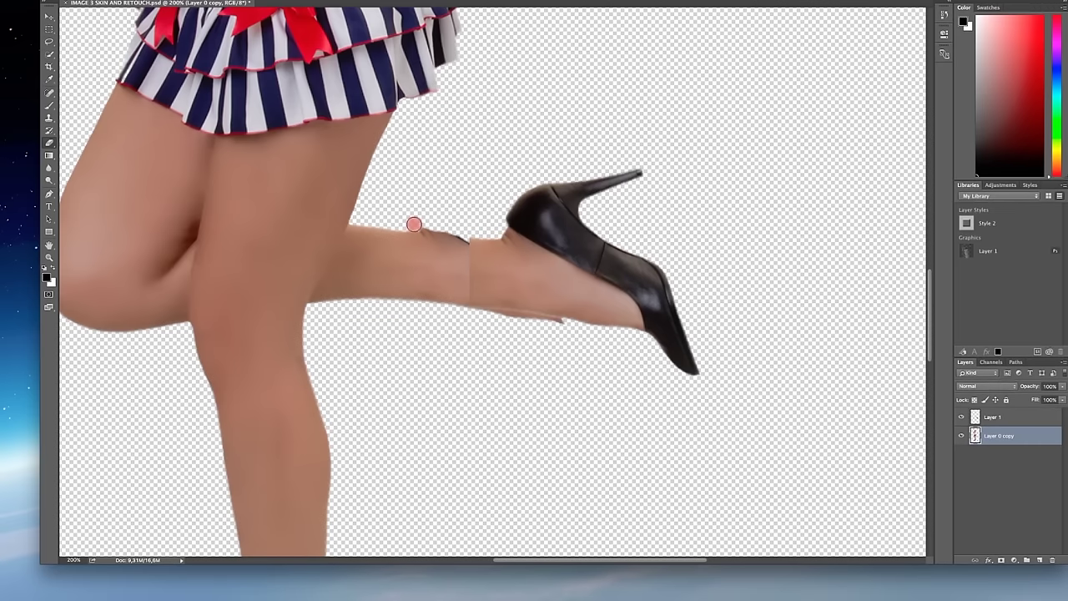
pyautogui.moveTo(418, 224); pyautogui.dragTo(460, 228)
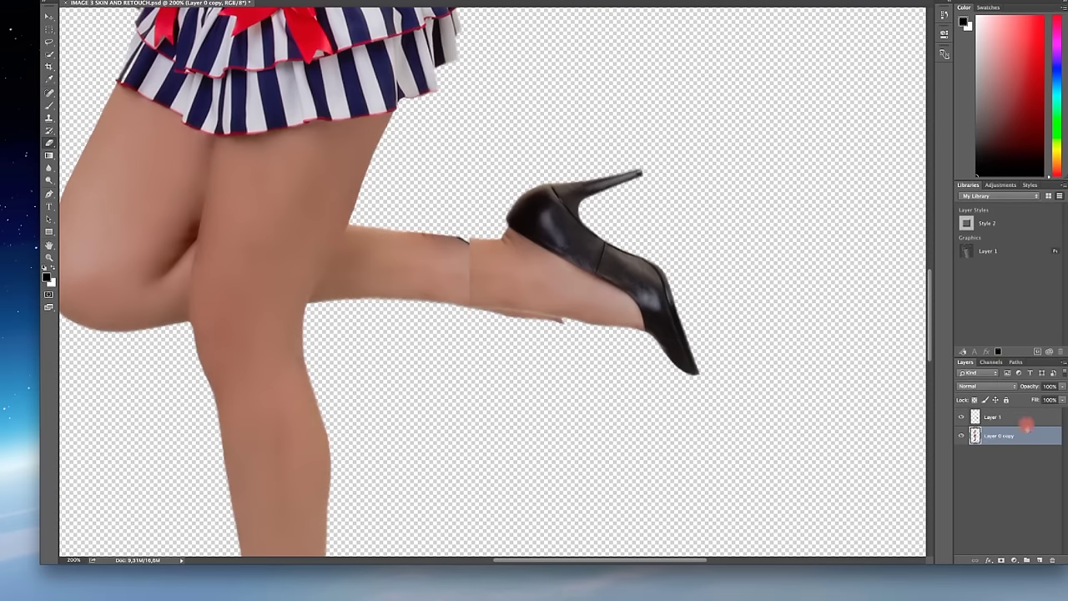
pyautogui.click(1024, 421)
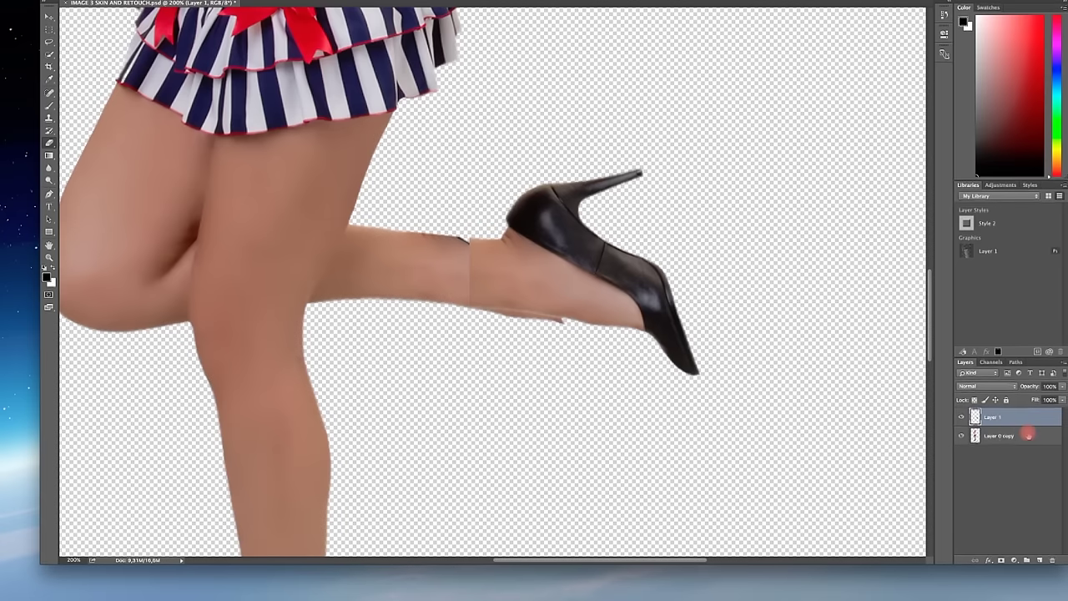
pyautogui.click(1032, 436)
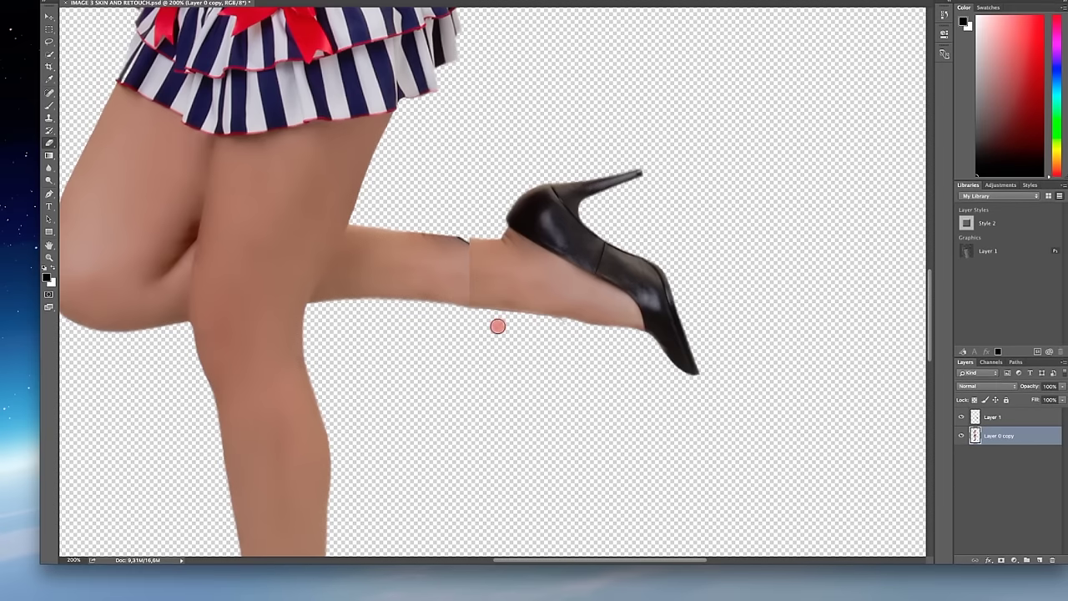
# Merge the visible layers so the added foot and the body share a single layer.
pyautogui.scroll(-3, 539, 351)
pyautogui.scroll(-1, 534, 353)
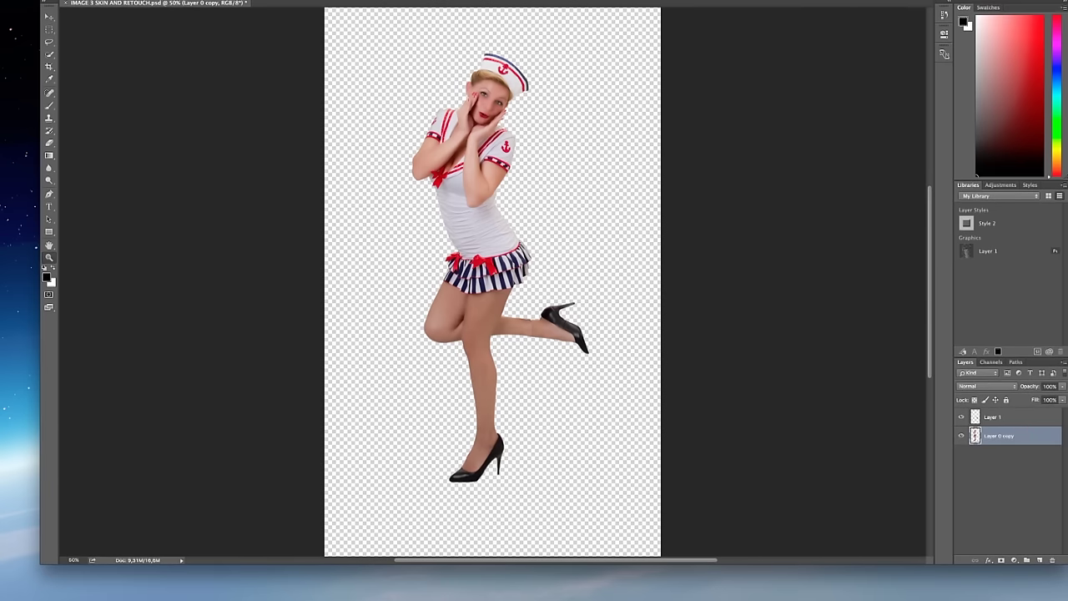
pyautogui.click(78, 0)
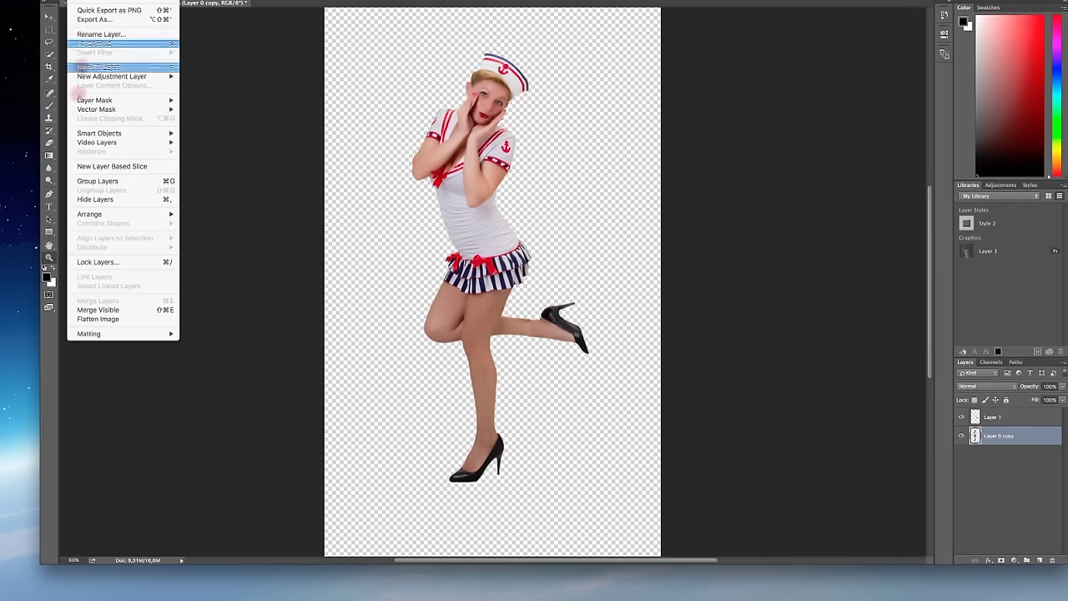
pyautogui.click(109, 310)
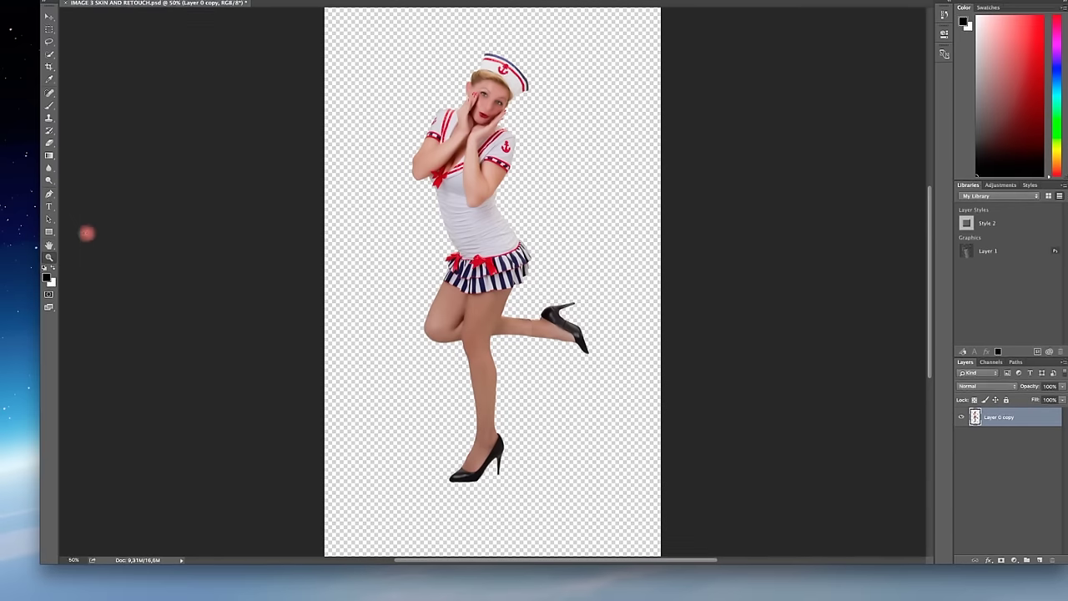
# Cover the vertical seam between the added foot and the raised leg with nearby skin using the Clone Stamp.
pyautogui.click(49, 258)
pyautogui.click(539, 342)
pyautogui.click(540, 342)
pyautogui.click(551, 345)
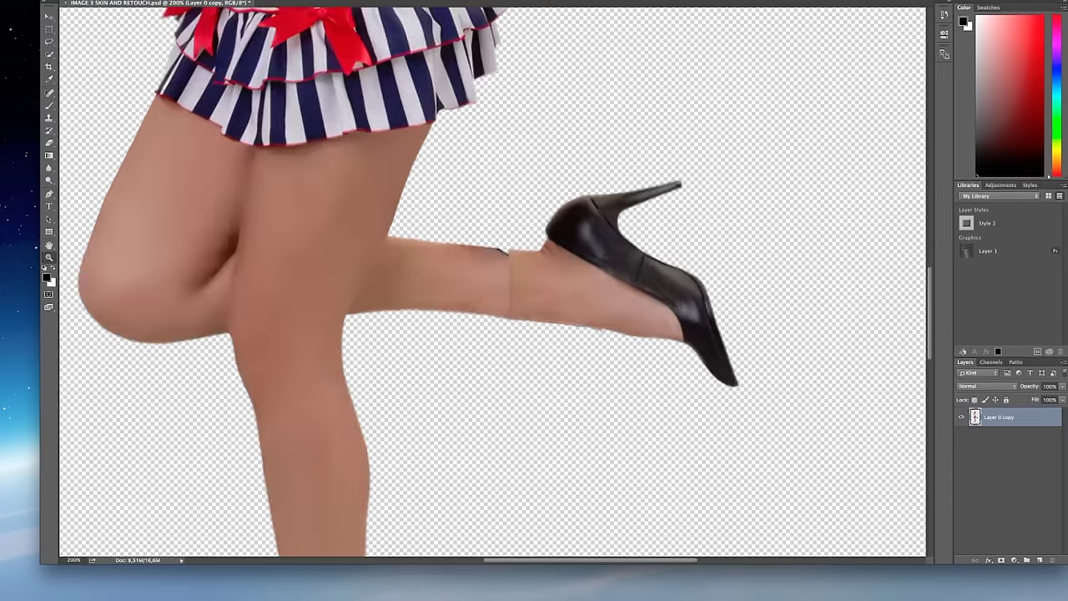
pyautogui.hscroll(-3, 469, 244)
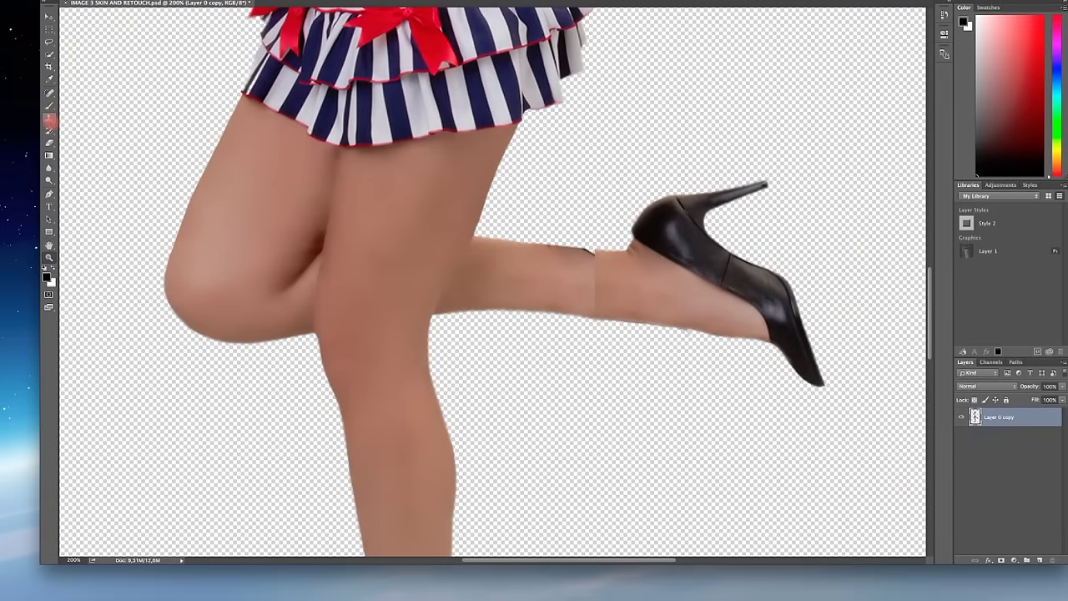
pyautogui.click(50, 118)
pyautogui.moveTo(564, 278)
pyautogui.mouseDown()
pyautogui.moveTo(595, 270)
pyautogui.moveTo(584, 267)
pyautogui.moveTo(596, 284)
pyautogui.moveTo(568, 280)
pyautogui.moveTo(588, 298)
pyautogui.moveTo(634, 281)
pyautogui.moveTo(623, 274)
pyautogui.moveTo(620, 299)
pyautogui.moveTo(715, 289)
pyautogui.moveTo(629, 300)
pyautogui.mouseUp()
pyautogui.keyDown('alt'); pyautogui.click(574, 278); pyautogui.keyUp('alt')
pyautogui.click(609, 303)
pyautogui.click(599, 298)
pyautogui.click(593, 298)
pyautogui.click(641, 293)
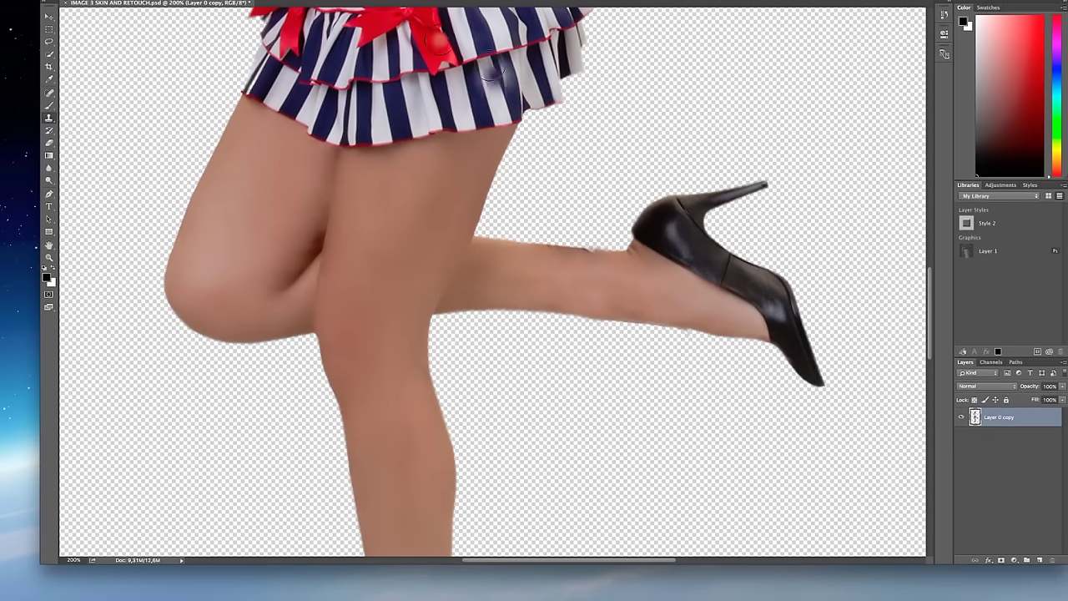
# Blend the skin tones along the raised calf and ankle using the Clone Stamp at reduced opacity.
pyautogui.click(241, 1)
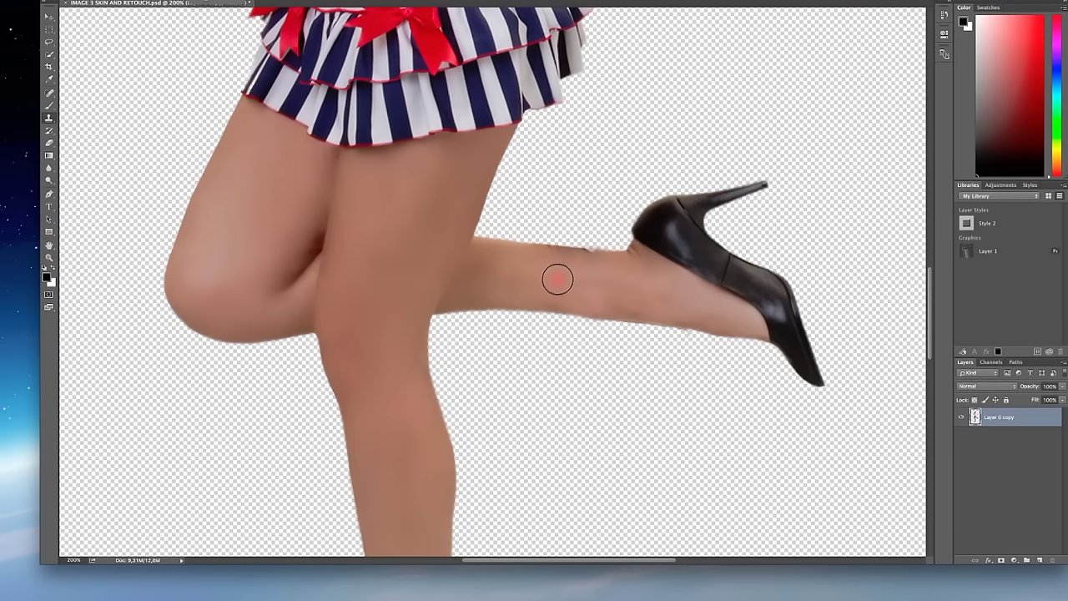
pyautogui.moveTo(558, 282)
pyautogui.mouseDown()
pyautogui.moveTo(620, 284)
pyautogui.moveTo(550, 280)
pyautogui.moveTo(666, 298)
pyautogui.moveTo(580, 285)
pyautogui.moveTo(642, 279)
pyautogui.moveTo(574, 279)
pyautogui.moveTo(657, 301)
pyautogui.moveTo(683, 324)
pyautogui.moveTo(538, 284)
pyautogui.mouseUp()
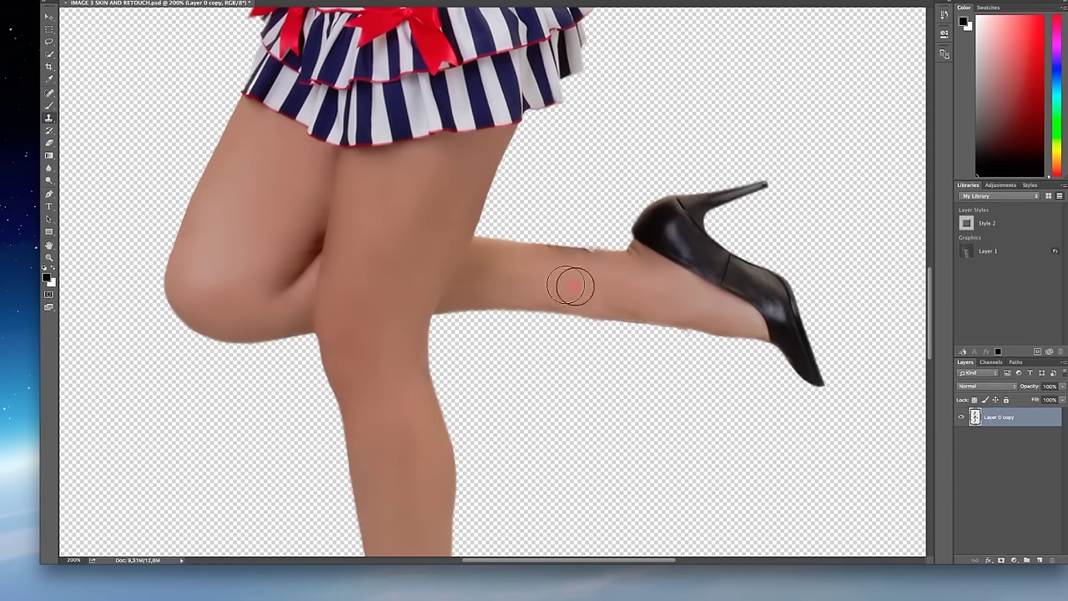
pyautogui.moveTo(647, 291); pyautogui.dragTo(628, 294)
pyautogui.moveTo(667, 299); pyautogui.dragTo(656, 308)
pyautogui.keyDown('alt'); pyautogui.click(665, 311); pyautogui.keyUp('alt')
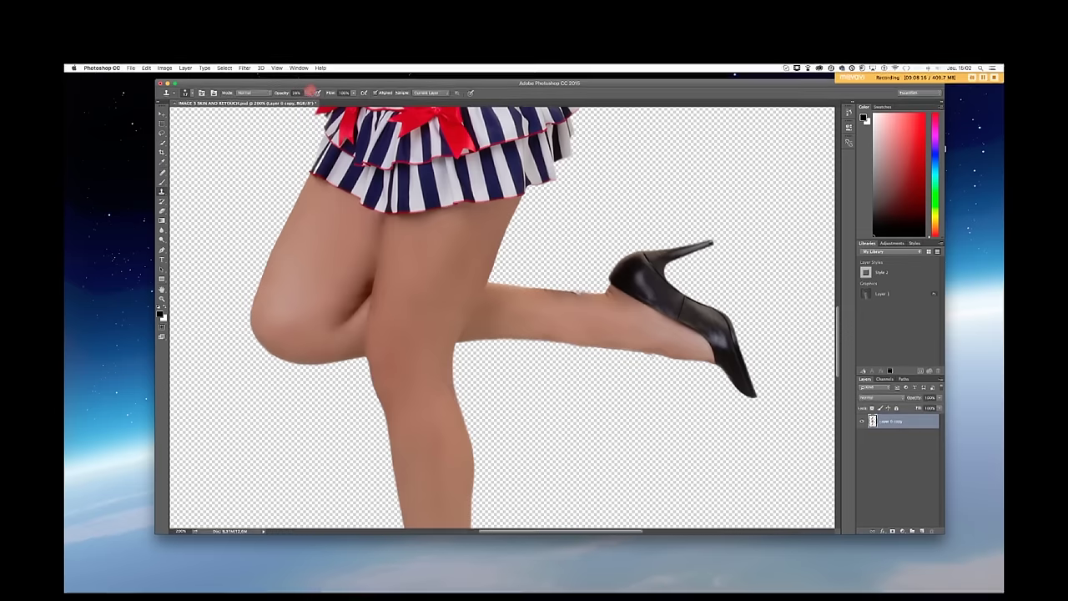
# Set the Clone Stamp opacity to 100% and clone over the dark marks on the raised calf's upper edge.
pyautogui.click(307, 94)
pyautogui.moveTo(308, 101); pyautogui.dragTo(357, 102)
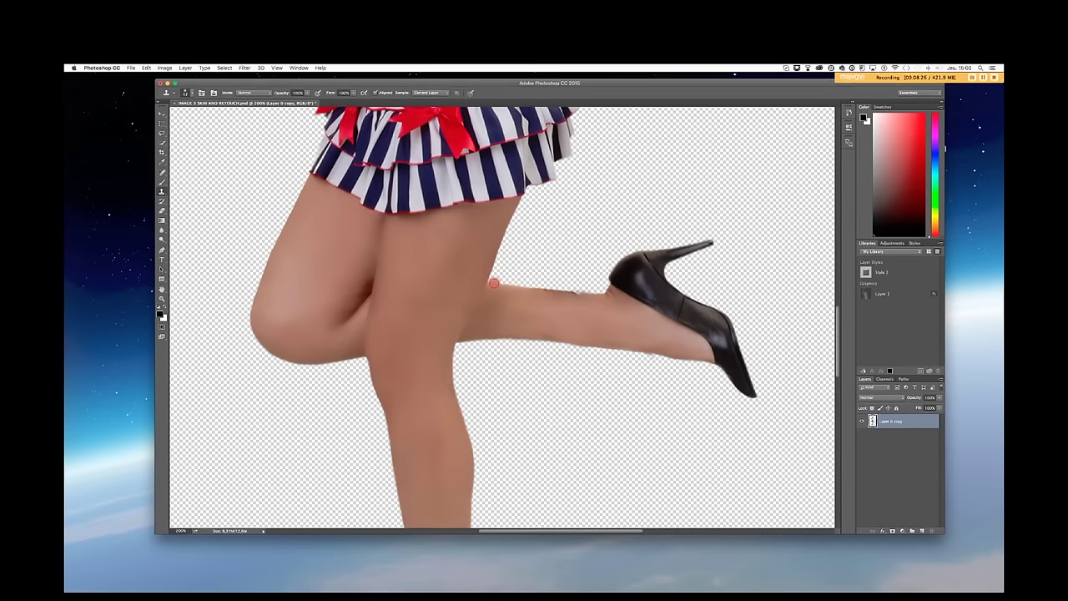
pyautogui.moveTo(527, 287); pyautogui.dragTo(572, 294)
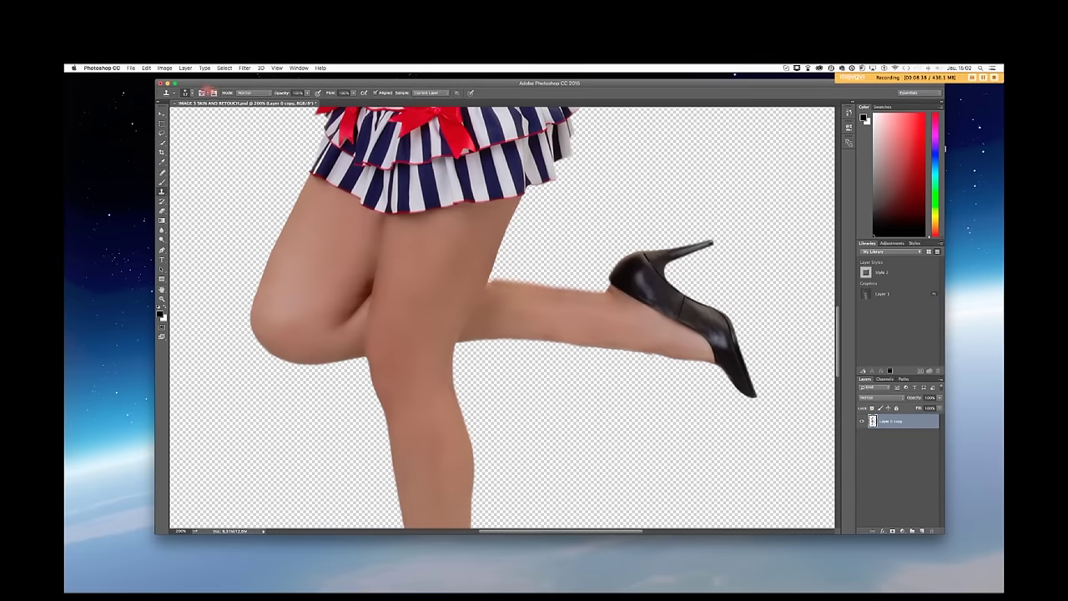
# Increase the Clone Stamp hardness and clean up the raised calf's upper and lower outlines by cloning and erasing.
pyautogui.click(185, 93)
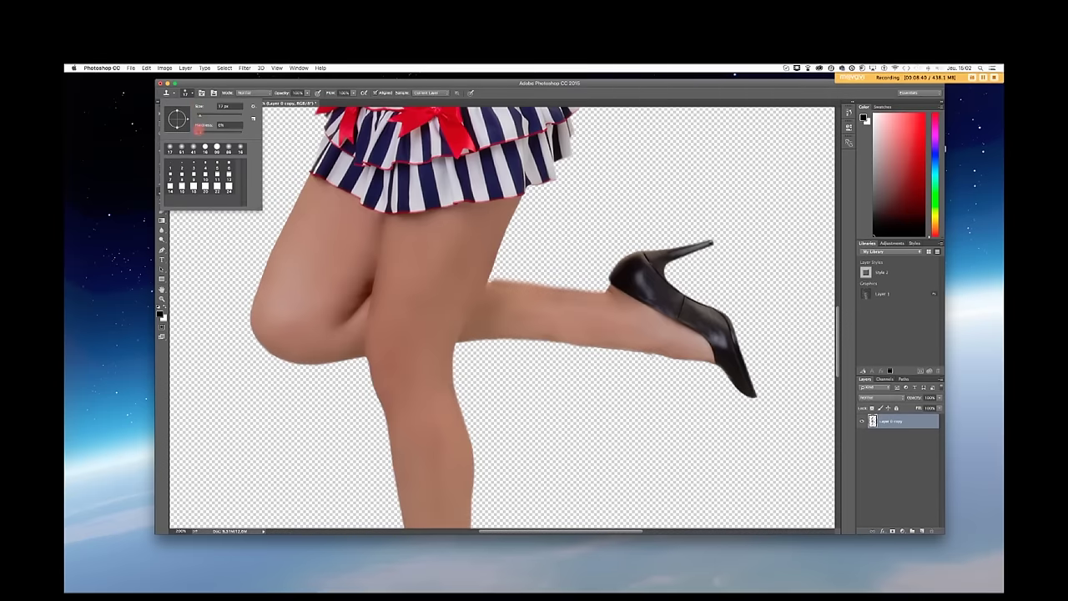
pyautogui.moveTo(195, 132); pyautogui.dragTo(212, 134)
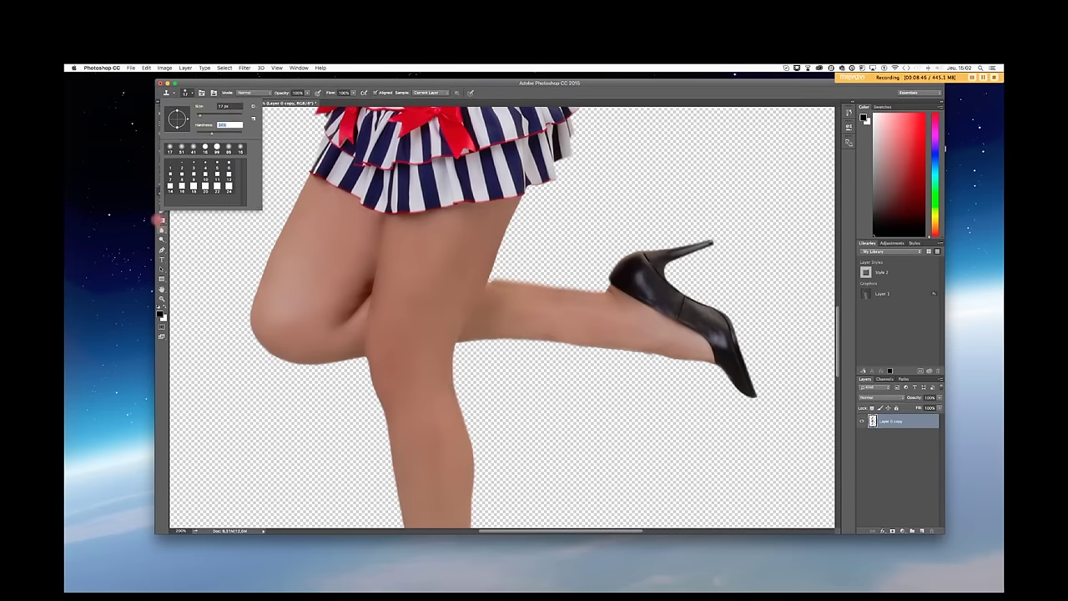
pyautogui.click(161, 212)
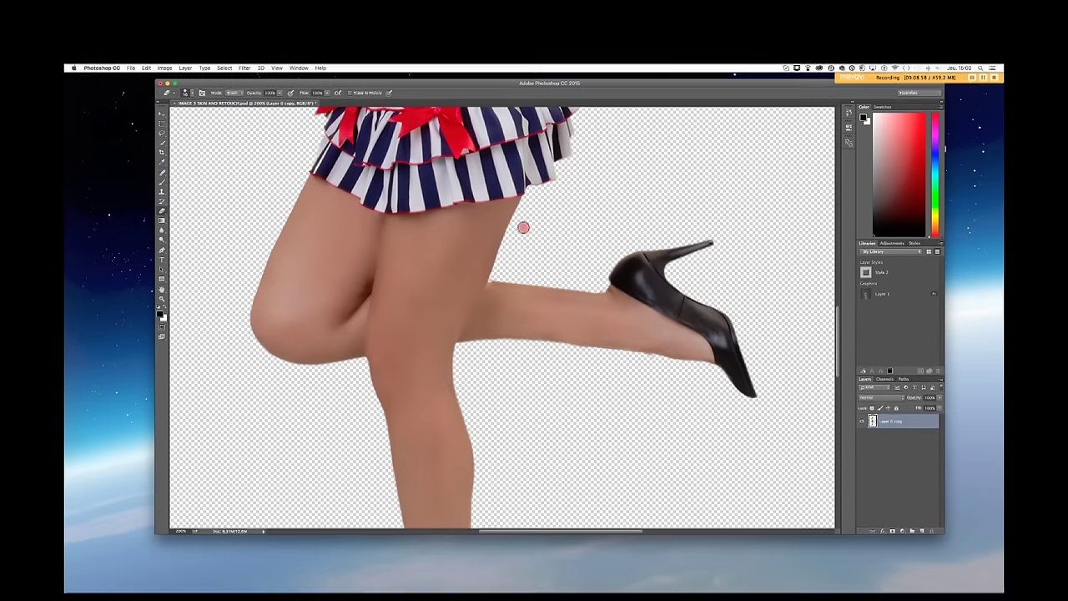
pyautogui.moveTo(555, 326); pyautogui.dragTo(551, 326)
pyautogui.click(162, 192)
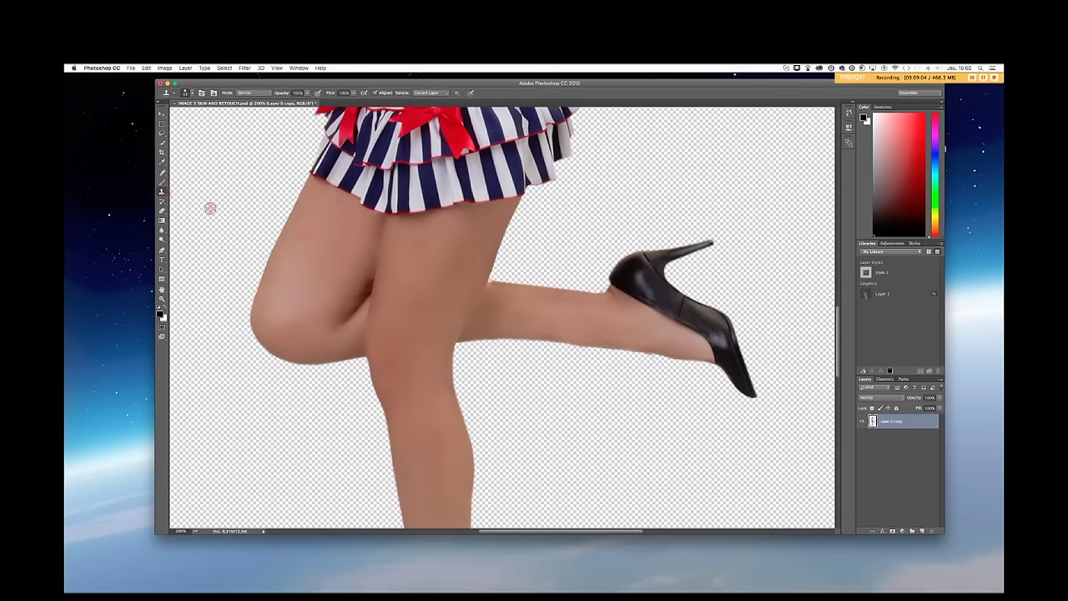
pyautogui.moveTo(492, 297); pyautogui.dragTo(493, 292)
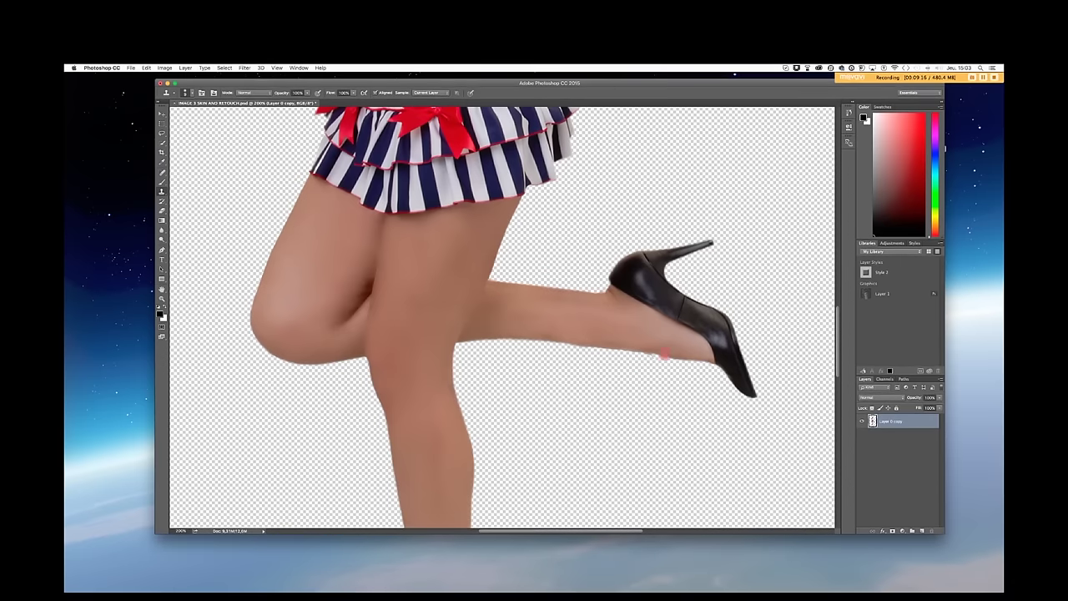
pyautogui.click(162, 212)
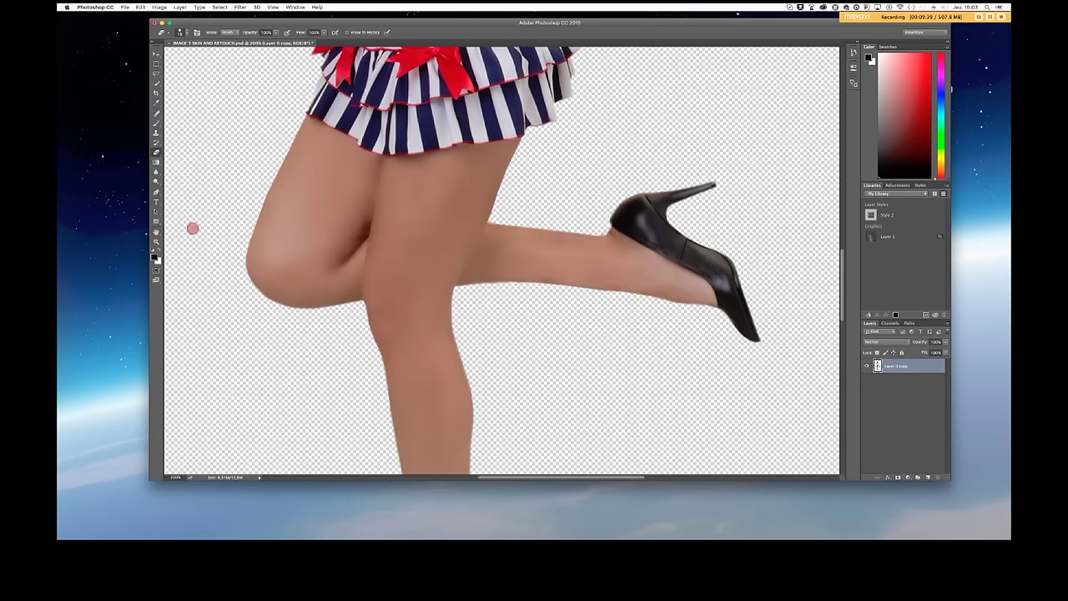
# Examine the whole figure to judge the proportions of the lengthened raised leg.
pyautogui.click(156, 241)
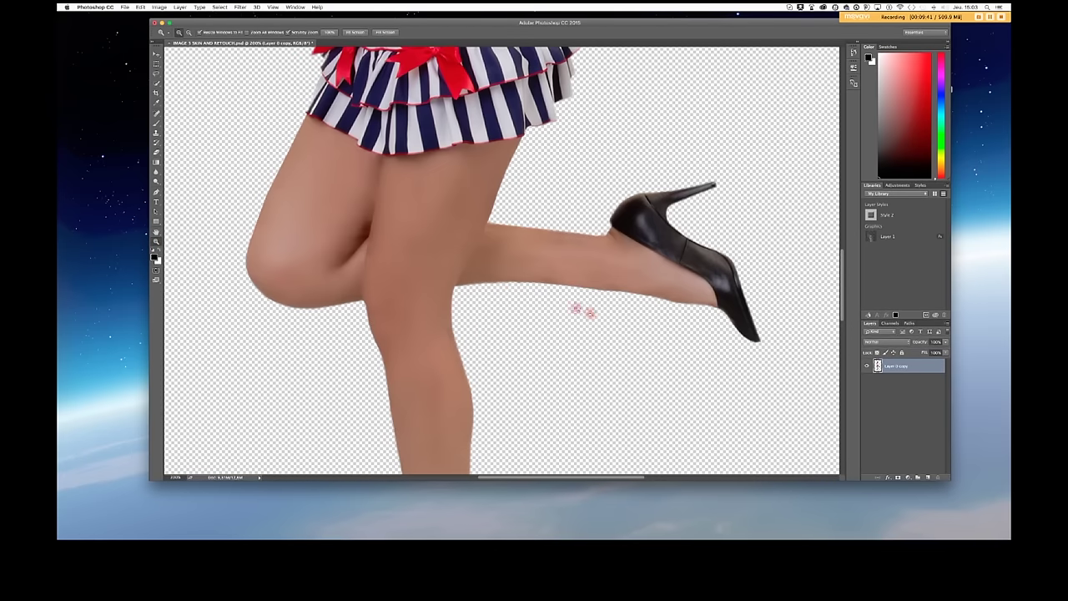
pyautogui.moveTo(580, 310); pyautogui.dragTo(591, 312)
pyautogui.keyDown('alt'); pyautogui.click(590, 312); pyautogui.keyUp('alt')
pyautogui.keyDown('alt'); pyautogui.click(589, 310); pyautogui.keyUp('alt')
pyautogui.keyDown('alt'); pyautogui.click(588, 310); pyautogui.keyUp('alt')
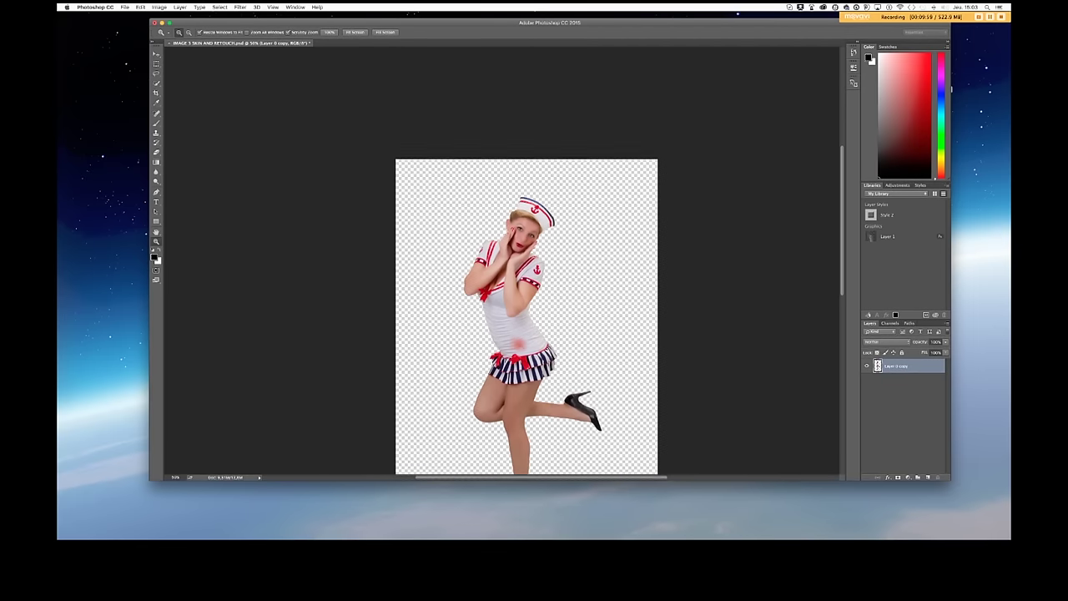
pyautogui.scroll(-3, 525, 355)
pyautogui.scroll(-3, 524, 355)
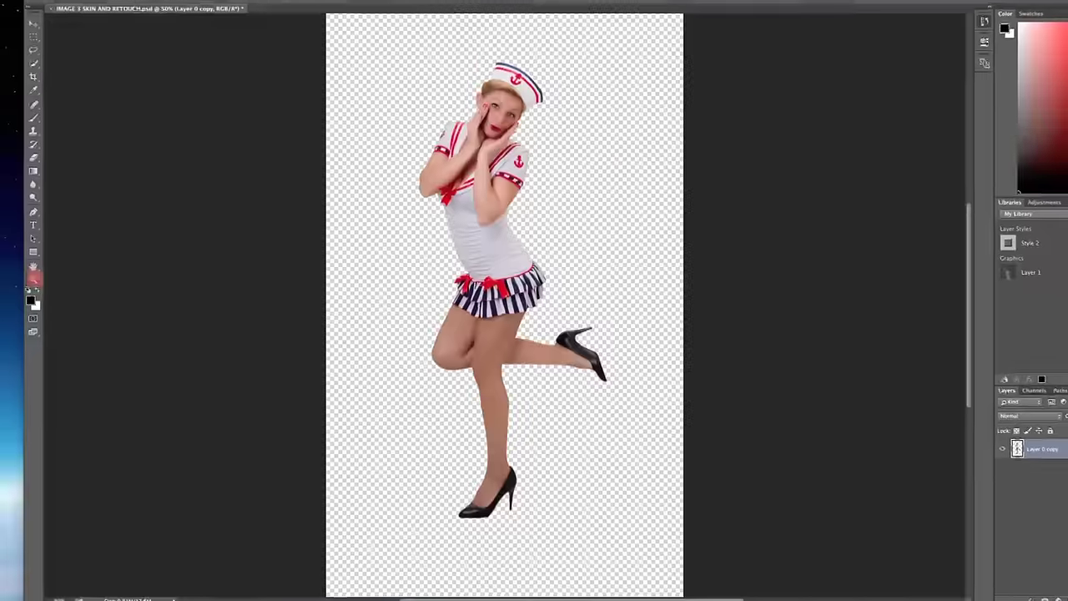
# Outline the raised lower leg and shoe with the Polygonal Lasso, cutting along the back edge of the standing leg.
pyautogui.click(34, 279)
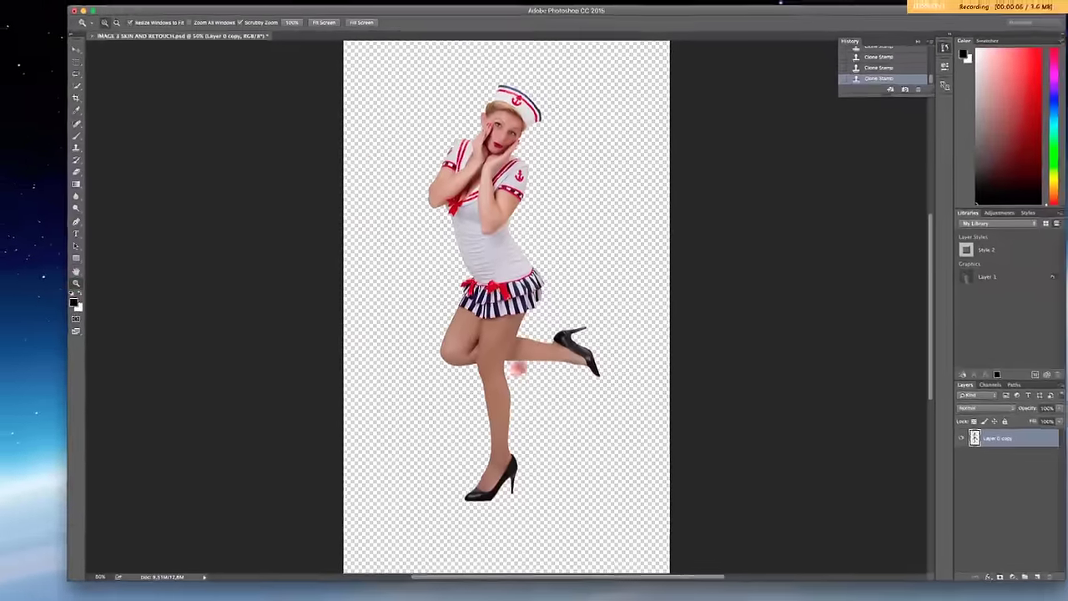
pyautogui.click(521, 372)
pyautogui.click(522, 372)
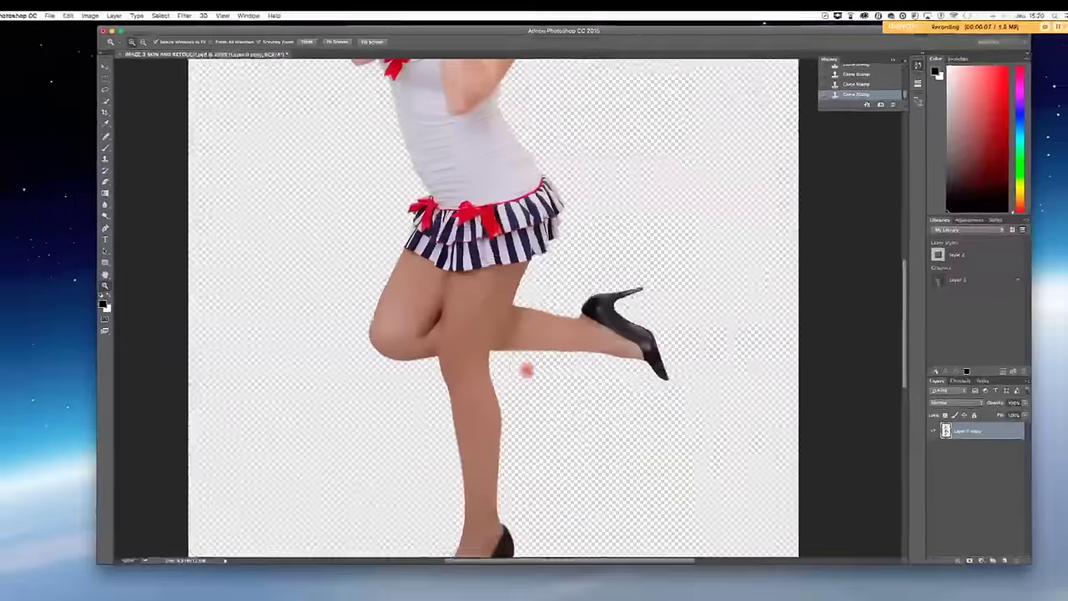
pyautogui.click(523, 372)
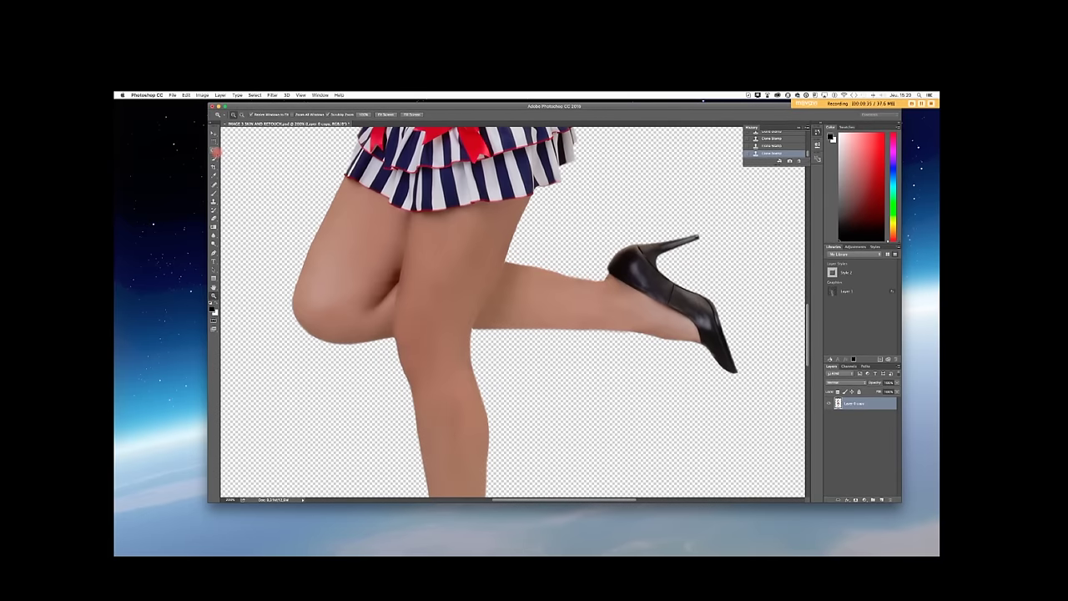
pyautogui.click(214, 151)
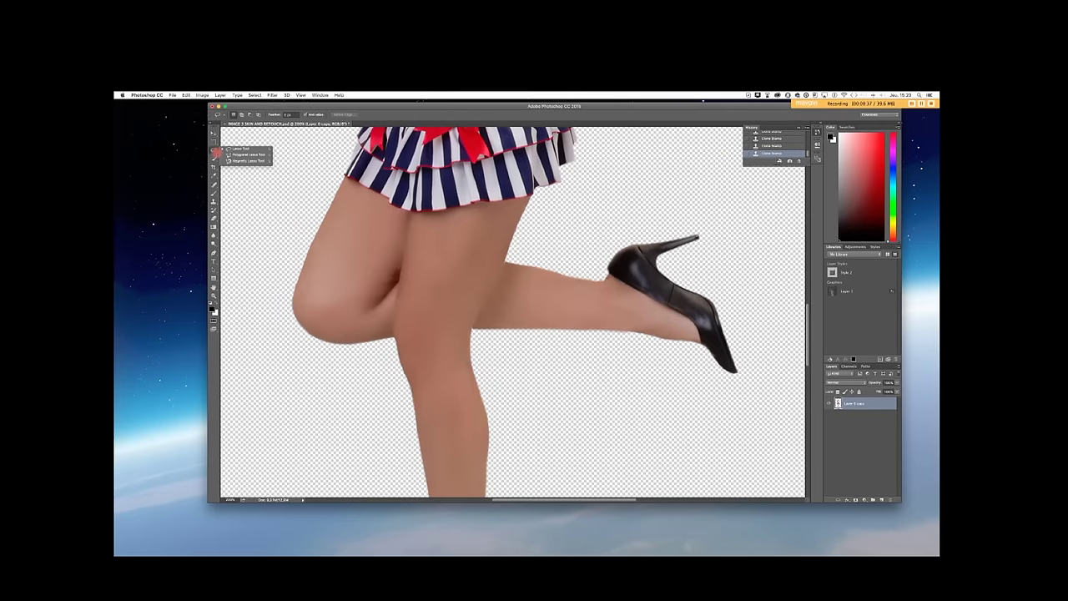
pyautogui.moveTo(236, 155); pyautogui.dragTo(237, 156)
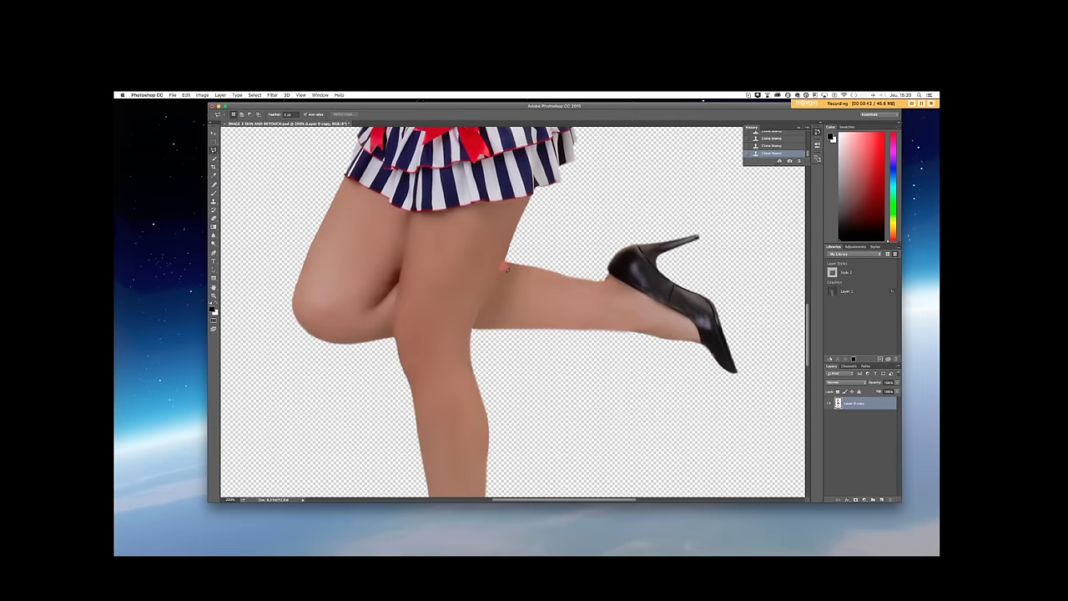
pyautogui.click(505, 269)
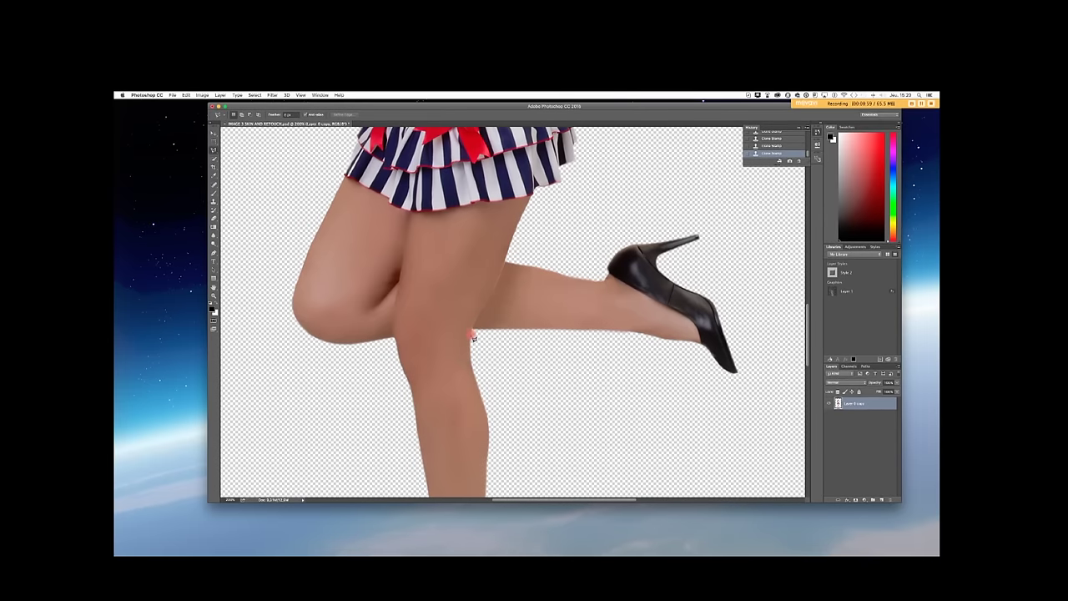
pyautogui.click(676, 408)
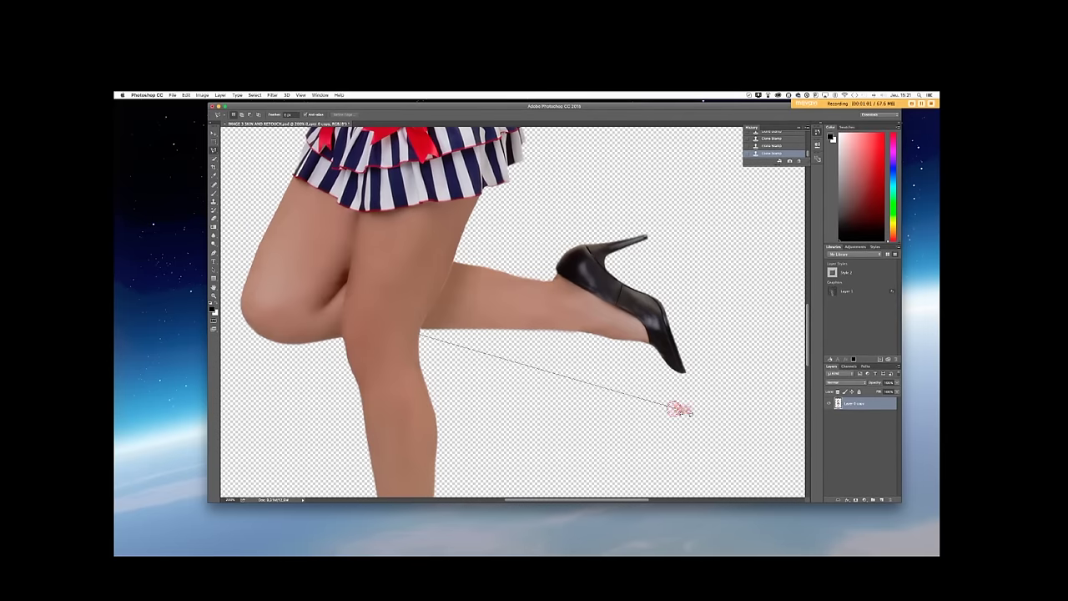
pyautogui.click(733, 377)
pyautogui.click(668, 221)
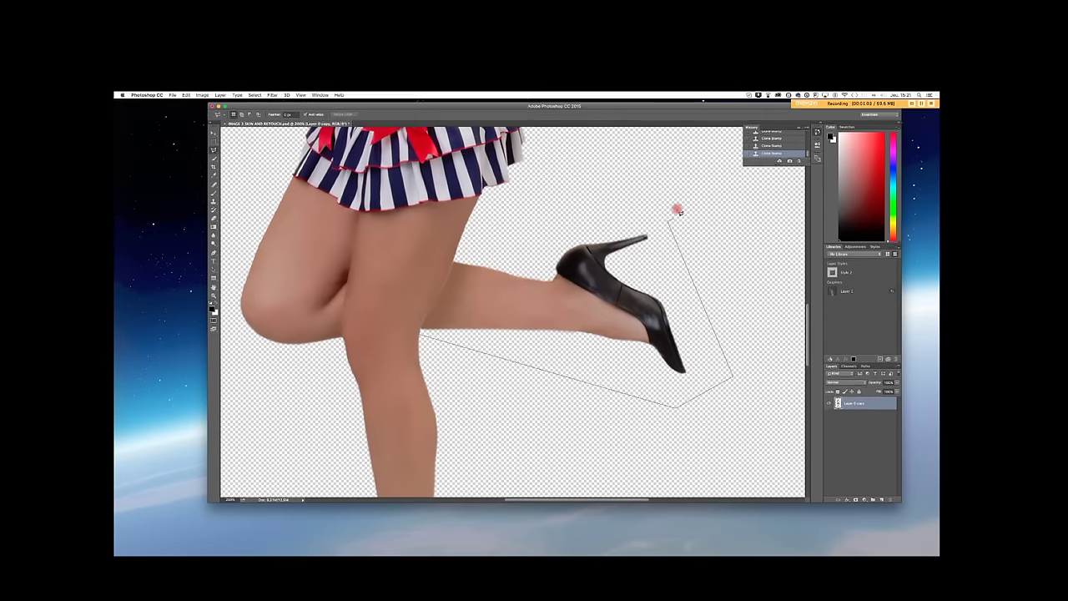
pyautogui.click(559, 231)
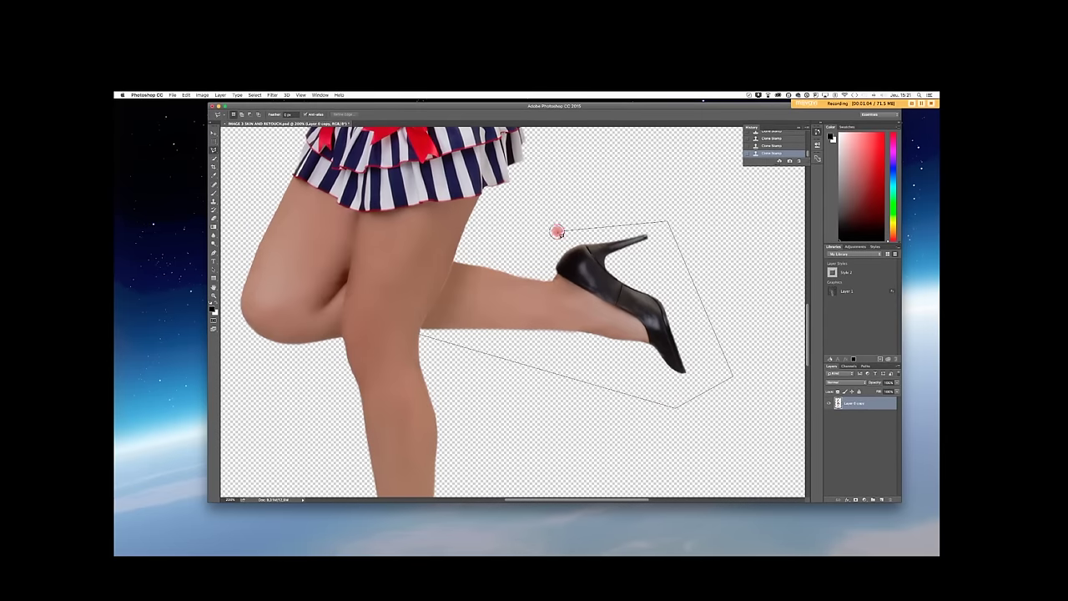
pyautogui.click(501, 261)
pyautogui.doubleClick(455, 262)
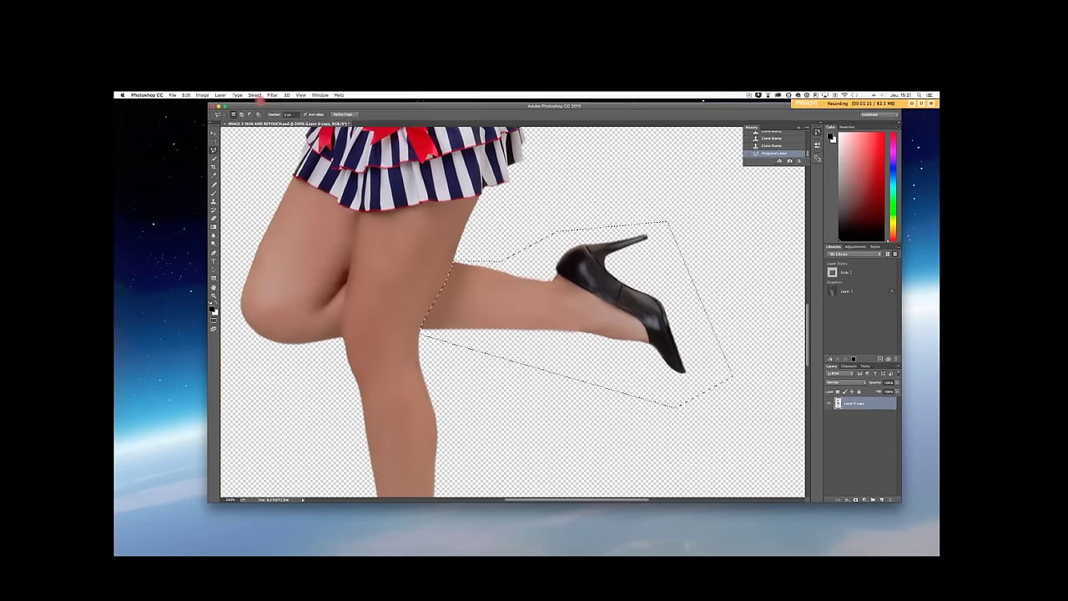
# Copy the selected lower leg and shoe and paste them onto a new layer.
pyautogui.moveTo(256, 103); pyautogui.dragTo(271, 102)
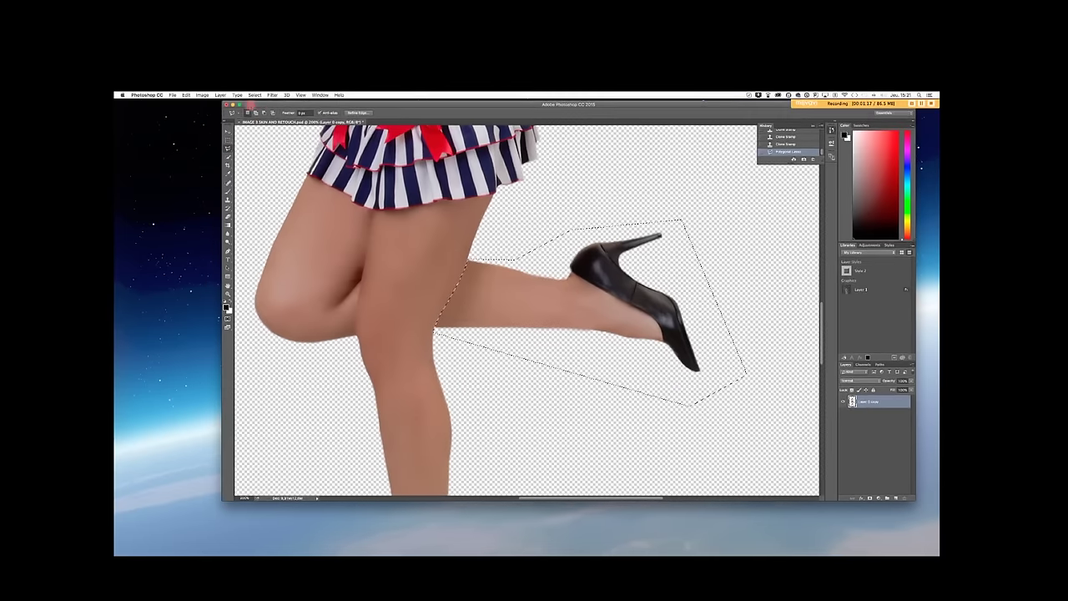
pyautogui.click(186, 95)
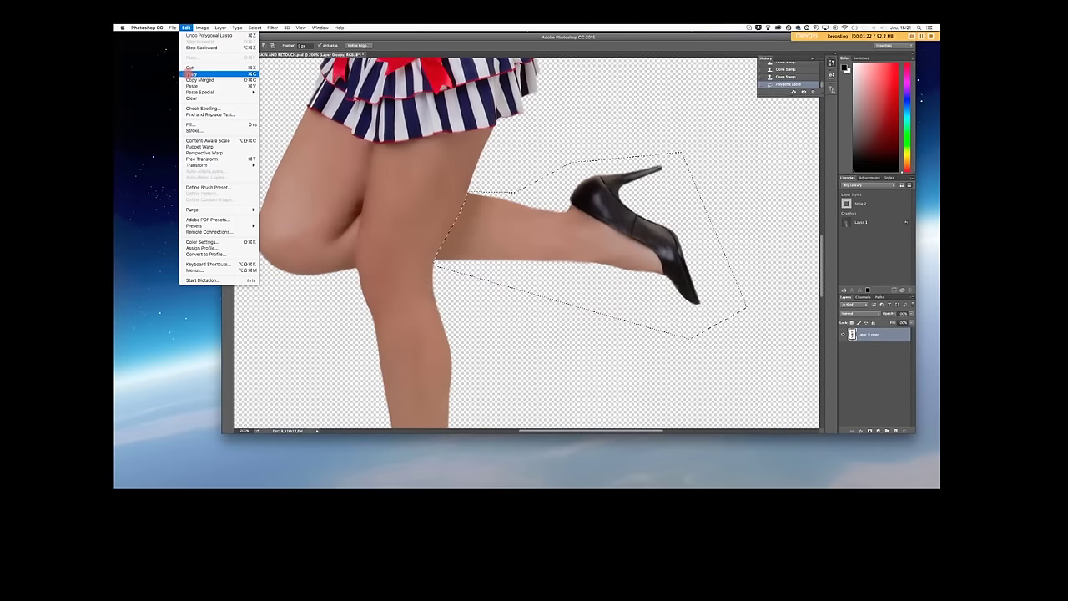
pyautogui.click(191, 73)
pyautogui.click(186, 28)
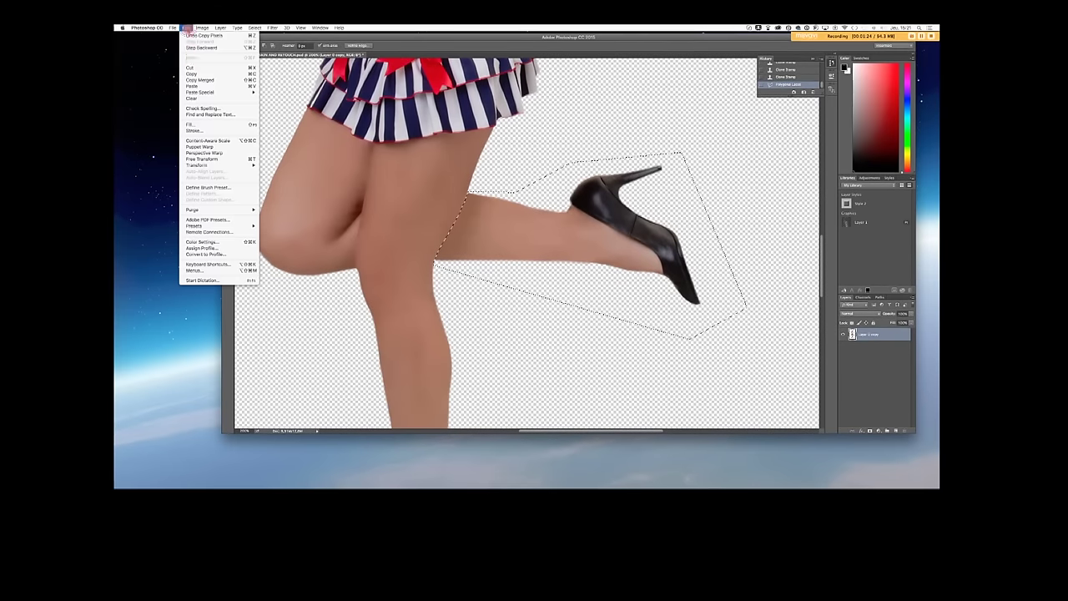
pyautogui.click(193, 86)
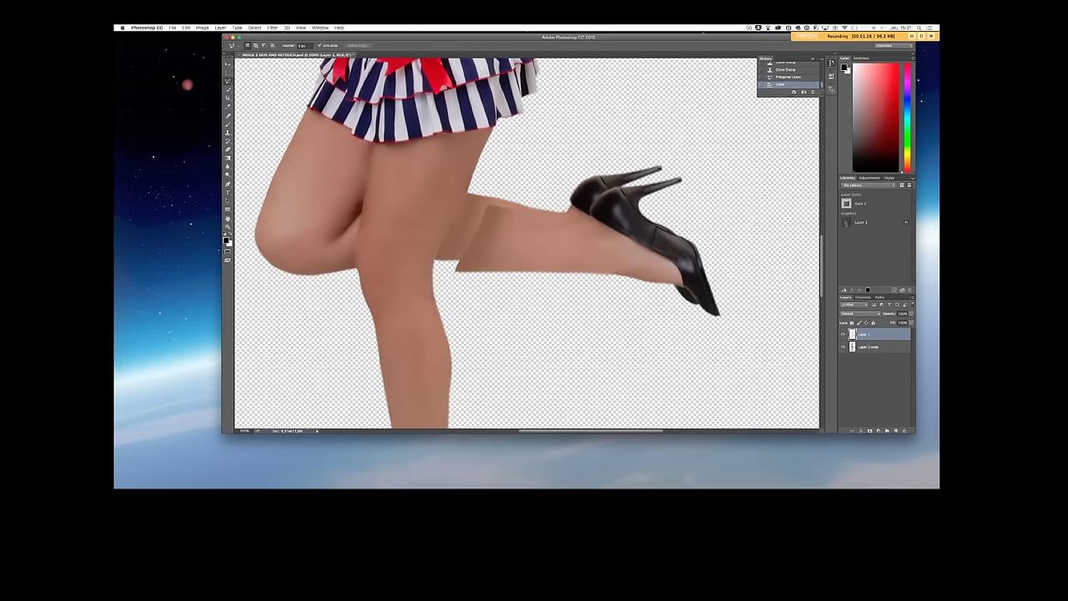
# Move the pasted lower leg down and outward so it sits clear below the original raised leg.
pyautogui.click(693, 309)
pyautogui.click(713, 249)
pyautogui.click(228, 63)
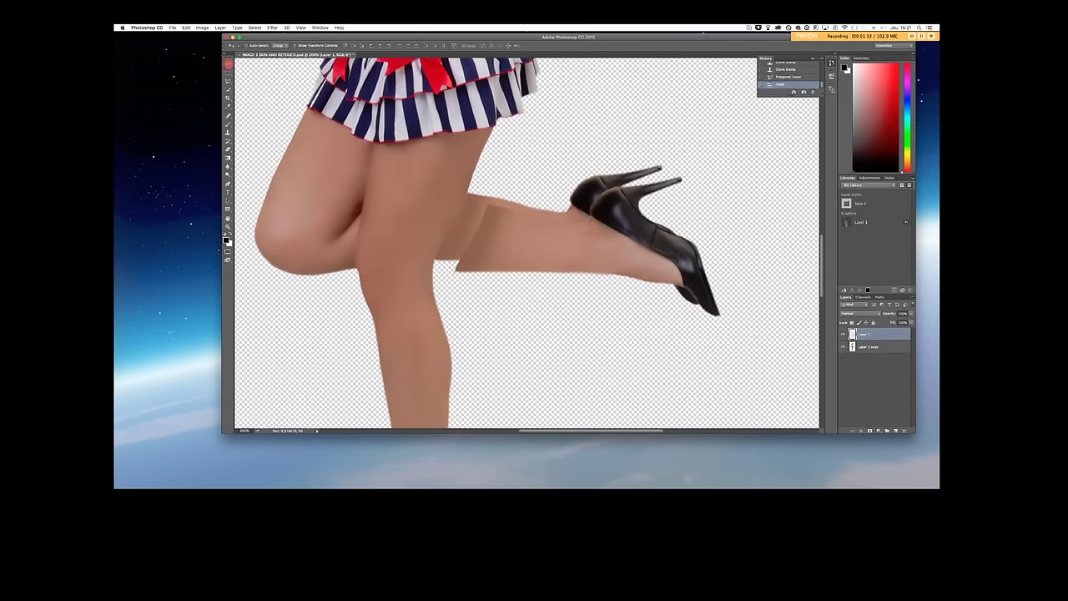
pyautogui.moveTo(576, 273)
pyautogui.mouseDown()
pyautogui.moveTo(587, 350)
pyautogui.moveTo(636, 371)
pyautogui.moveTo(661, 349)
pyautogui.mouseUp()
pyautogui.click(852, 348)
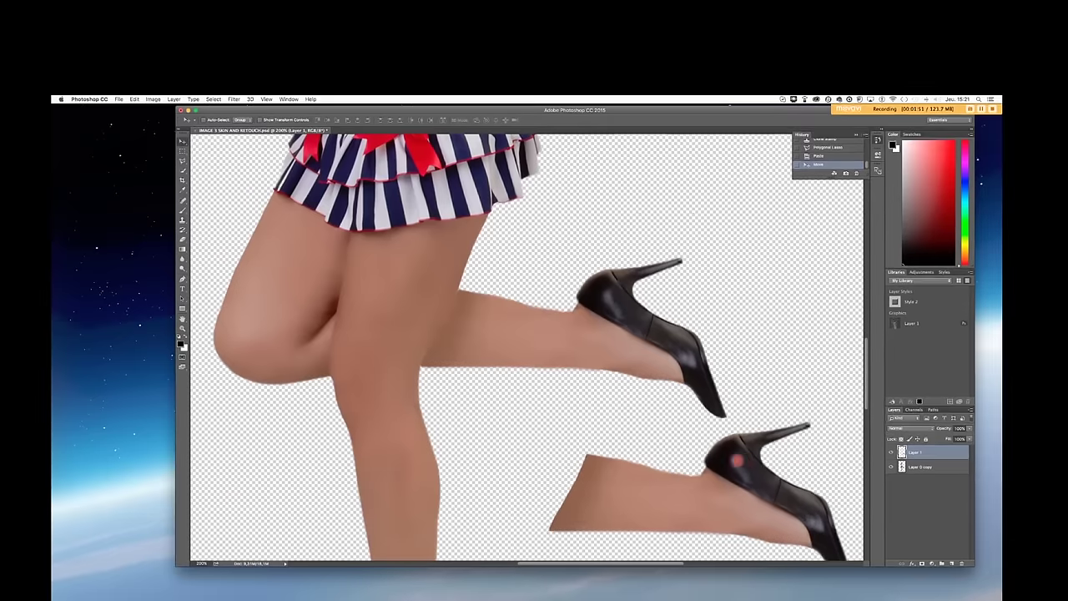
pyautogui.moveTo(741, 458); pyautogui.dragTo(792, 432)
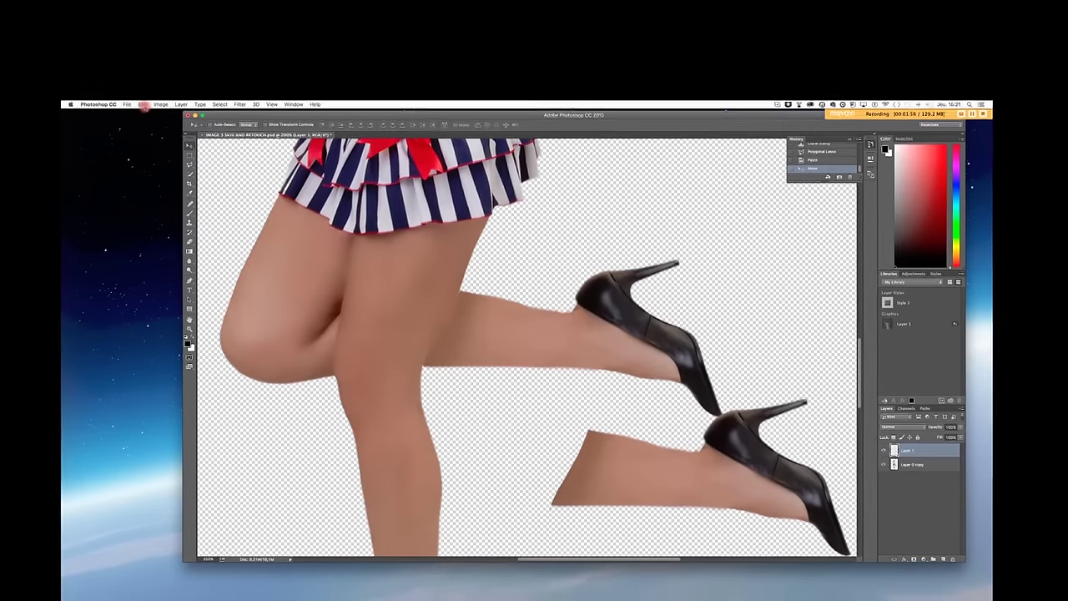
# Save the document as a new Photoshop file named gina exercise.psd on the Desktop.
pyautogui.click(127, 105)
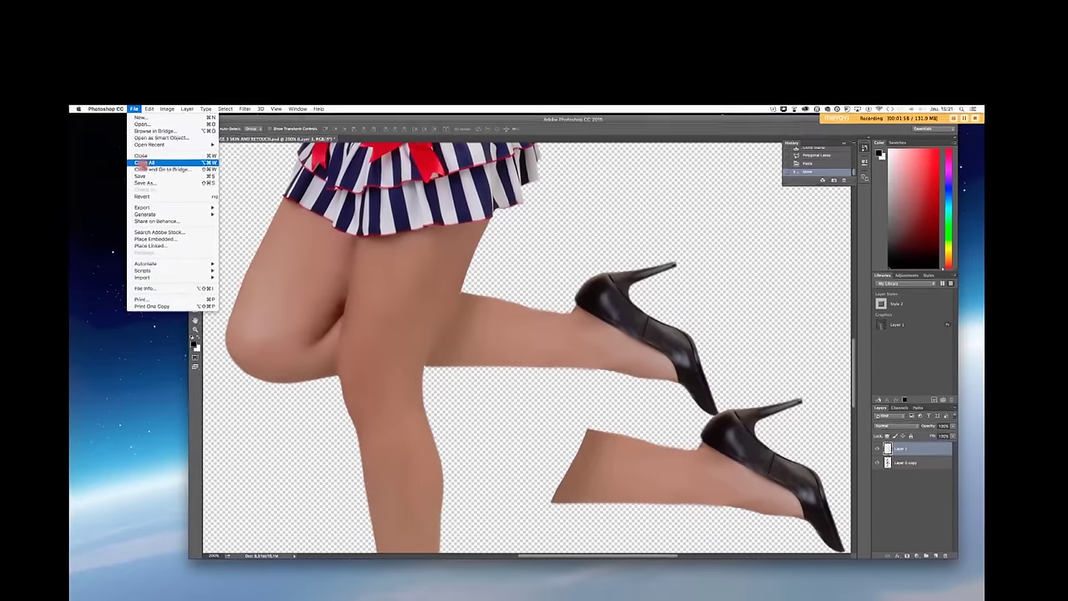
pyautogui.click(150, 183)
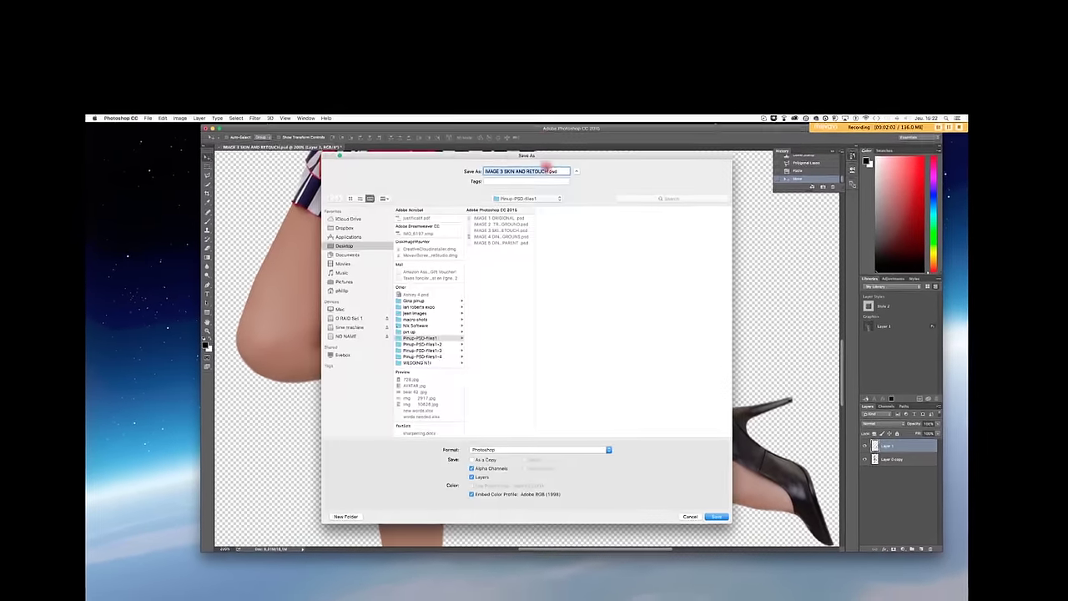
pyautogui.click(550, 170)
pyautogui.moveTo(551, 175); pyautogui.dragTo(478, 174)
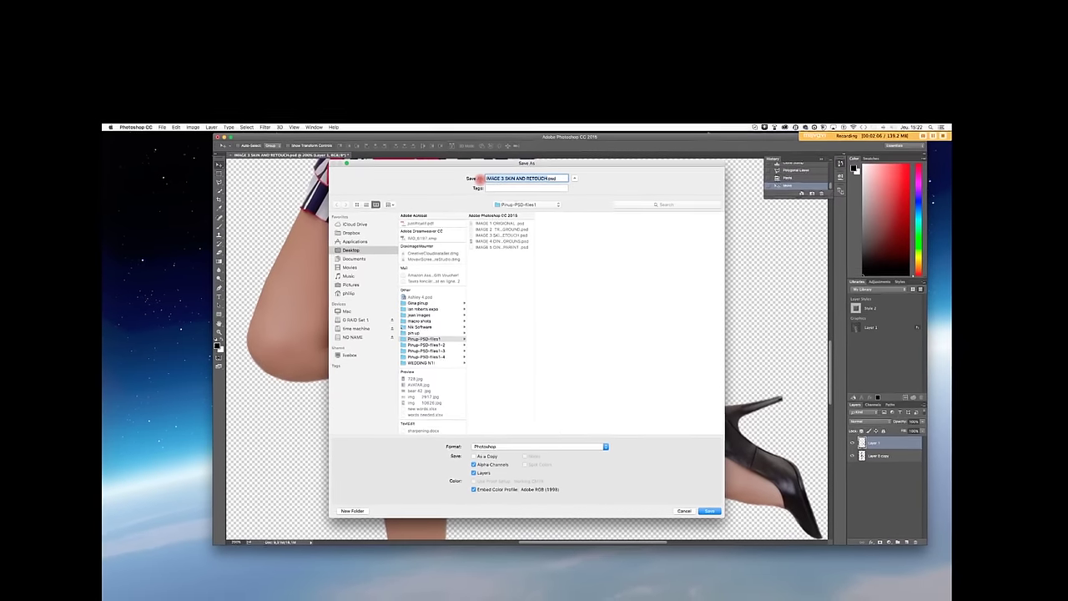
pyautogui.write('gina exercise')
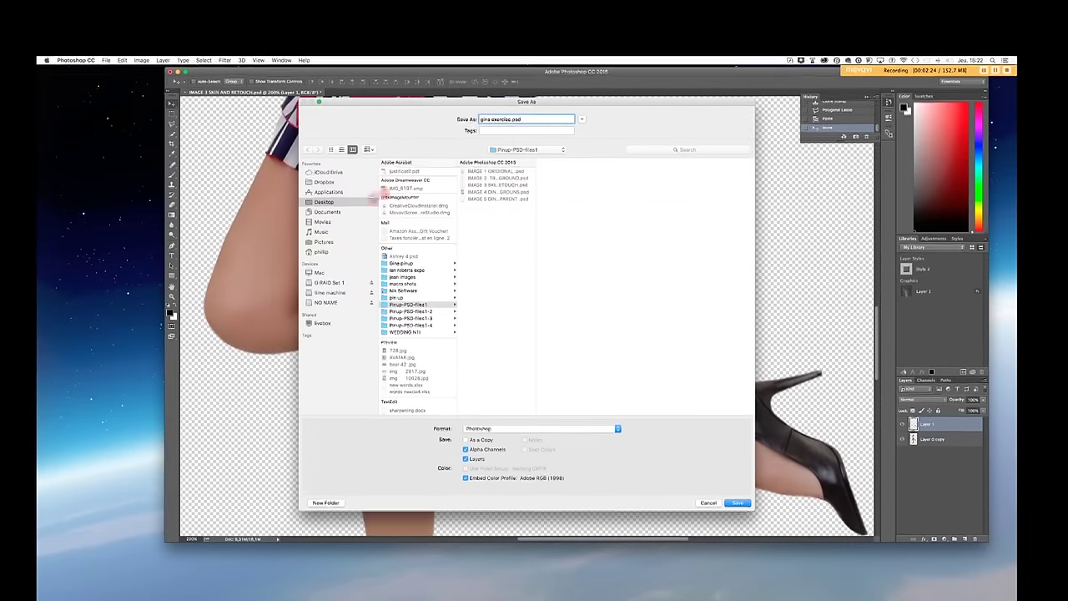
pyautogui.click(324, 202)
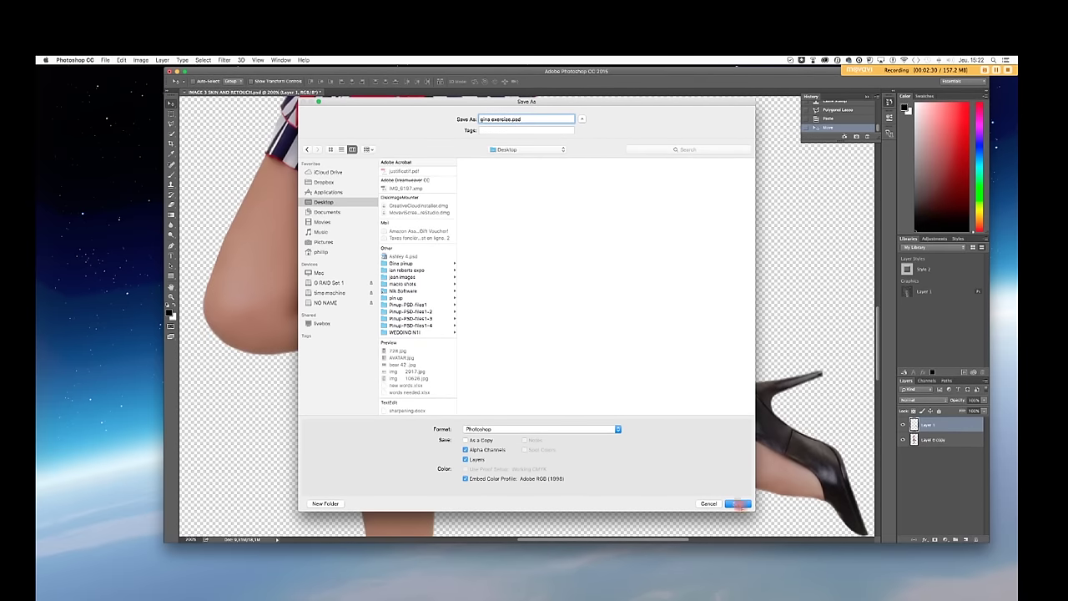
pyautogui.click(737, 504)
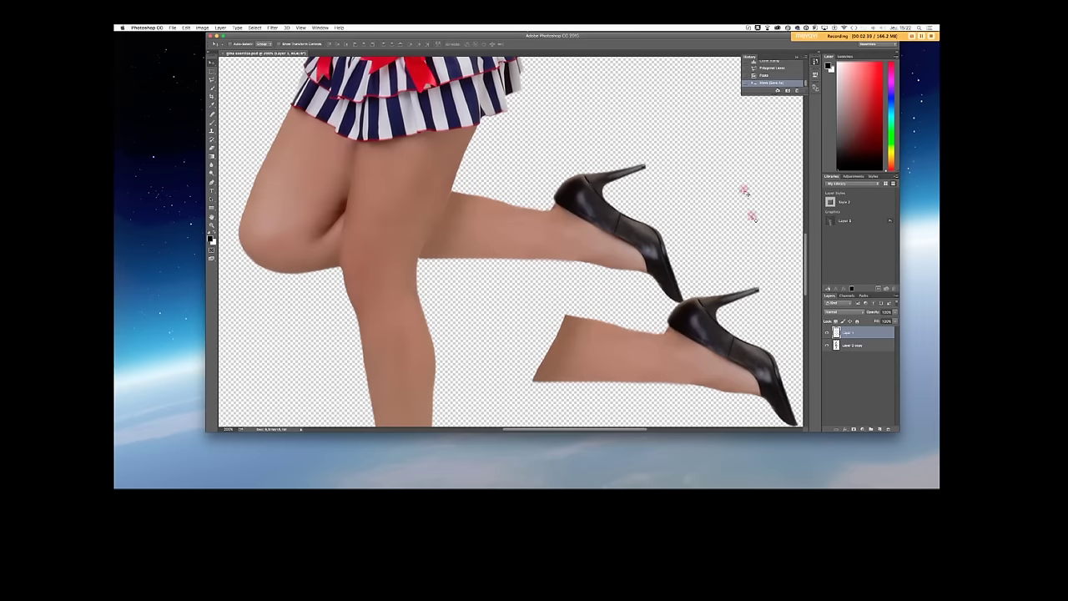
# Shift the pasted leg further down and erase the original raised lower leg and shoe from Layer 0 copy.
pyautogui.click(684, 413)
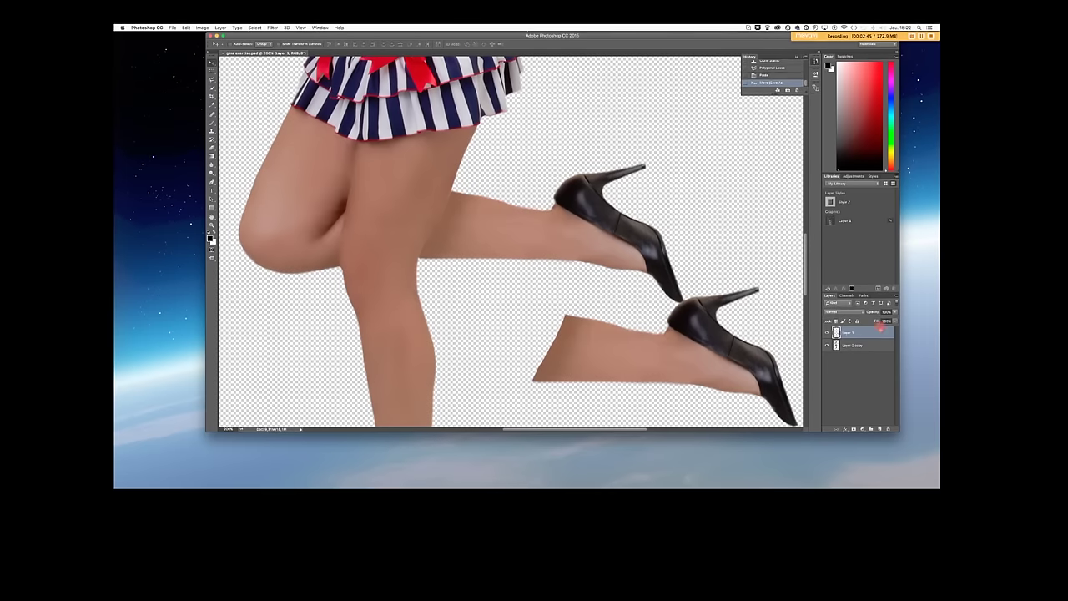
pyautogui.moveTo(718, 341); pyautogui.dragTo(700, 373)
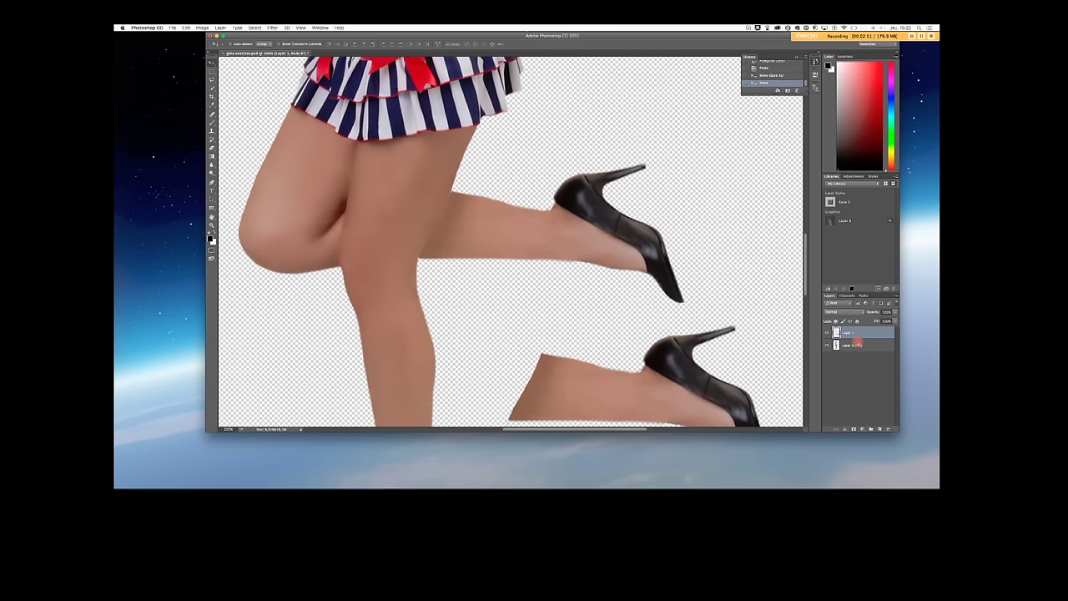
pyautogui.click(859, 344)
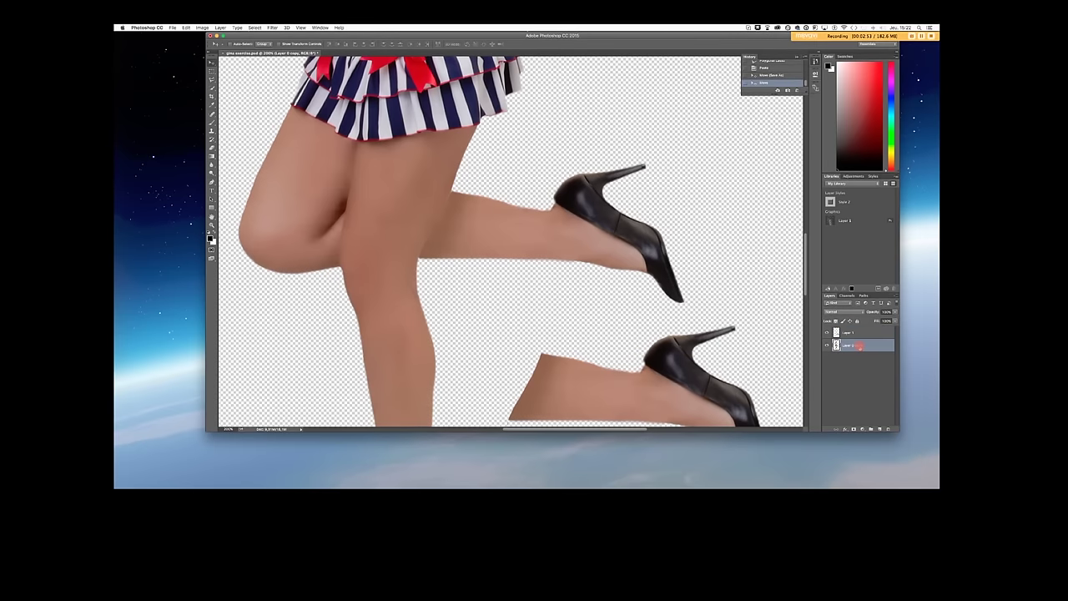
pyautogui.click(212, 148)
pyautogui.moveTo(572, 188)
pyautogui.mouseDown()
pyautogui.moveTo(639, 177)
pyautogui.moveTo(565, 209)
pyautogui.moveTo(550, 239)
pyautogui.moveTo(623, 247)
pyautogui.moveTo(674, 272)
pyautogui.moveTo(633, 230)
pyautogui.moveTo(568, 222)
pyautogui.moveTo(512, 242)
pyautogui.moveTo(509, 265)
pyautogui.moveTo(518, 214)
pyautogui.moveTo(491, 245)
pyautogui.mouseUp()
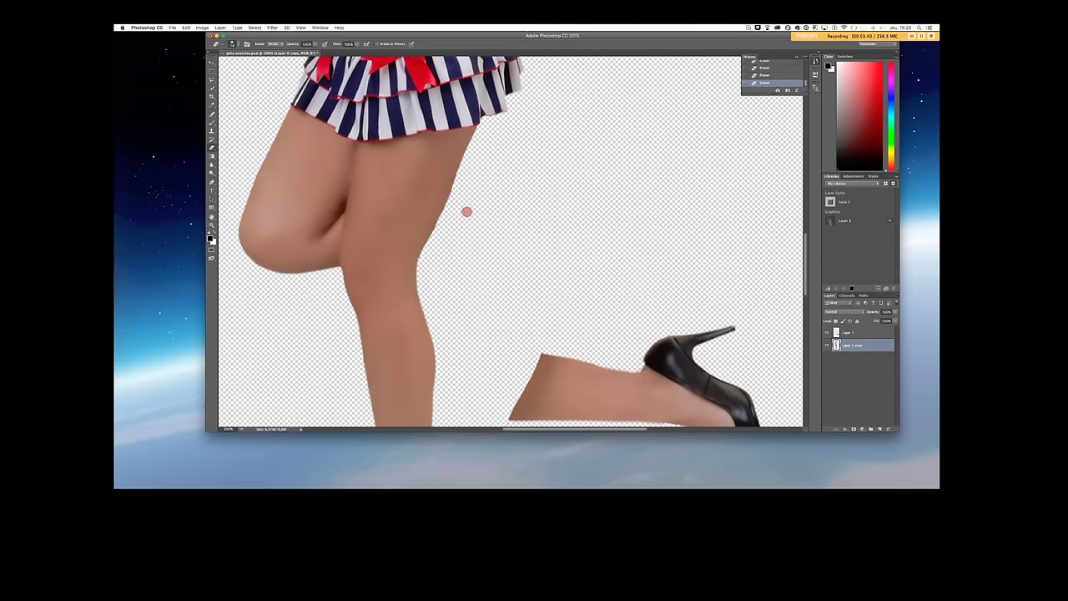
# Shift the body layer slightly, and move the separate lower leg on Layer 1 up against the back of the standing leg.
pyautogui.click(212, 63)
pyautogui.moveTo(630, 389); pyautogui.dragTo(660, 380)
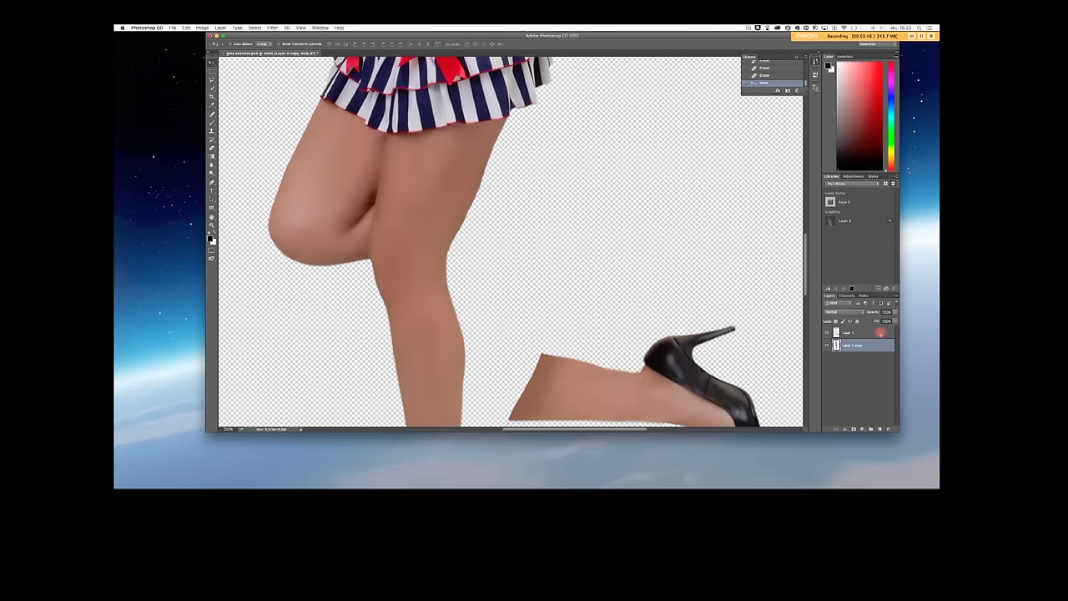
pyautogui.click(881, 333)
pyautogui.moveTo(667, 395); pyautogui.dragTo(607, 231)
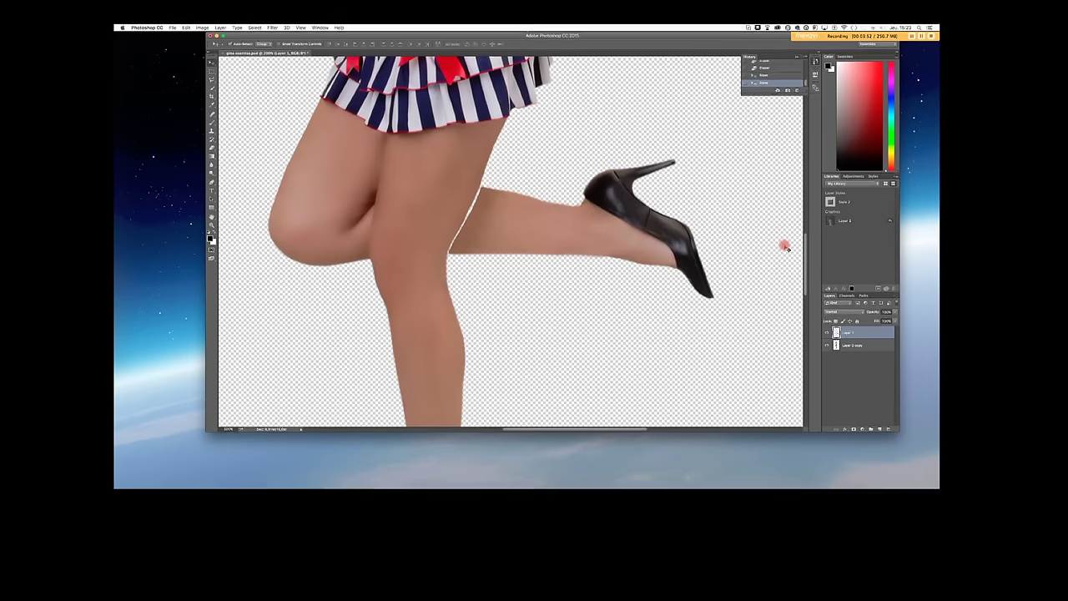
# Rotate the lower leg slightly counterclockwise with Free Transform and fit its cut end against the standing leg.
pyautogui.press('super+t')
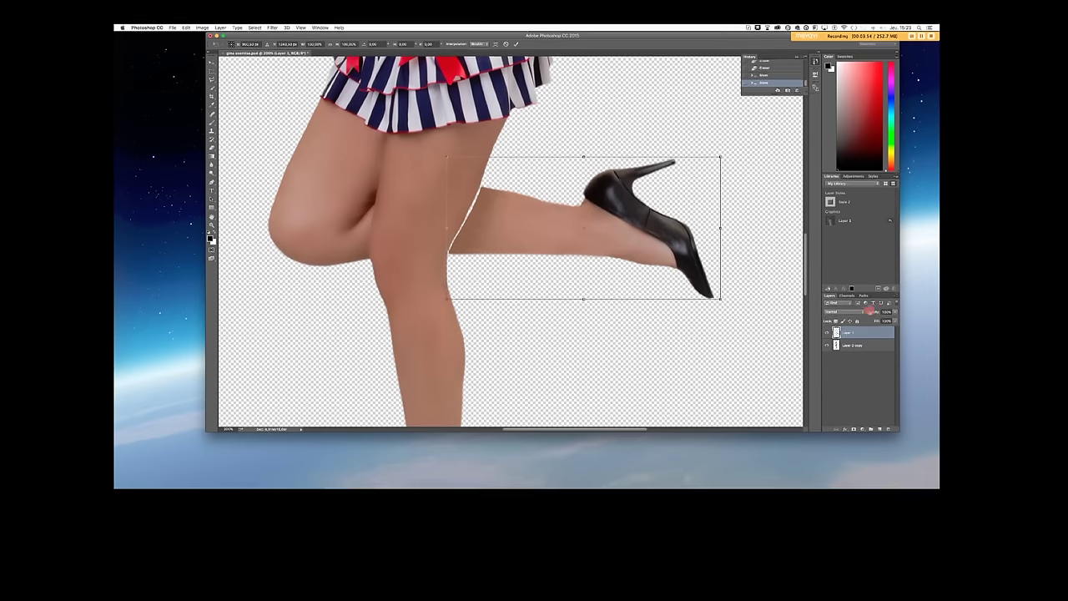
pyautogui.moveTo(735, 308); pyautogui.dragTo(741, 277)
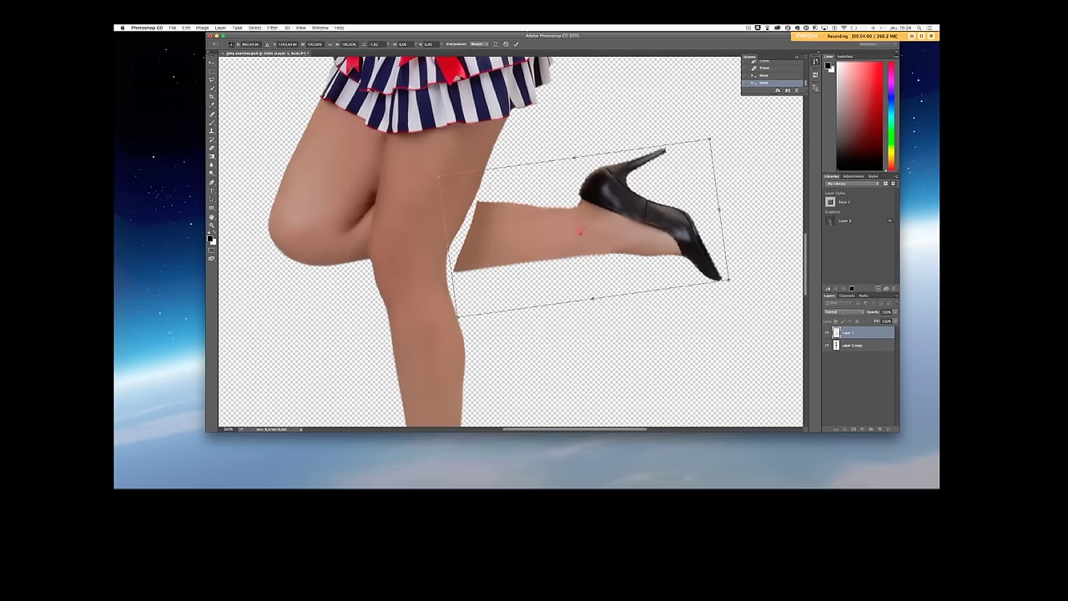
pyautogui.moveTo(584, 216); pyautogui.dragTo(580, 189)
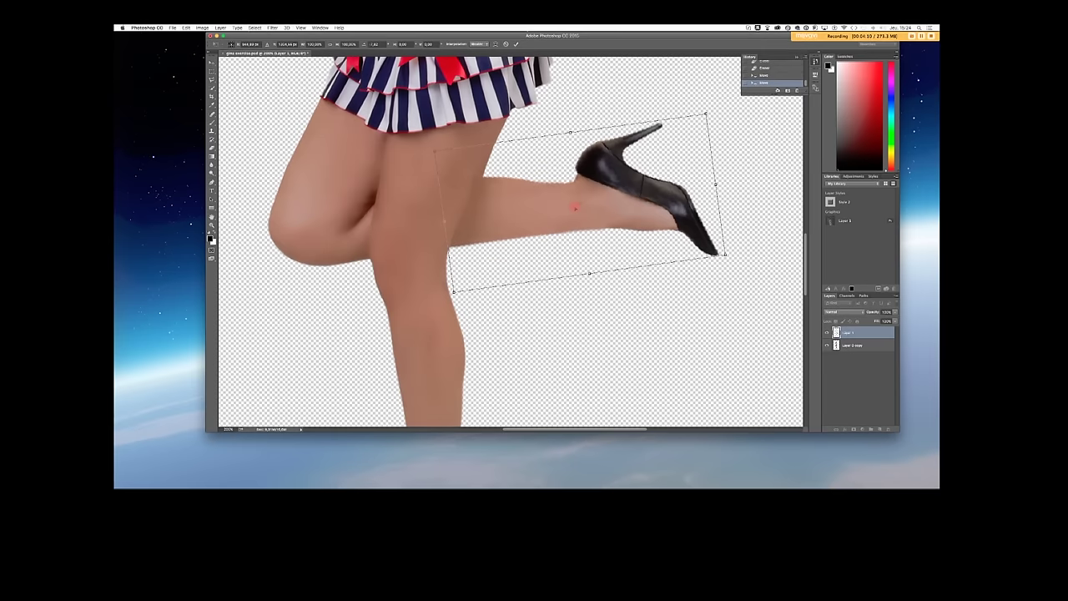
pyautogui.press('Return')
# Clean up the repositioned lower leg on Layer 1 with the Eraser.
pyautogui.click(837, 331)
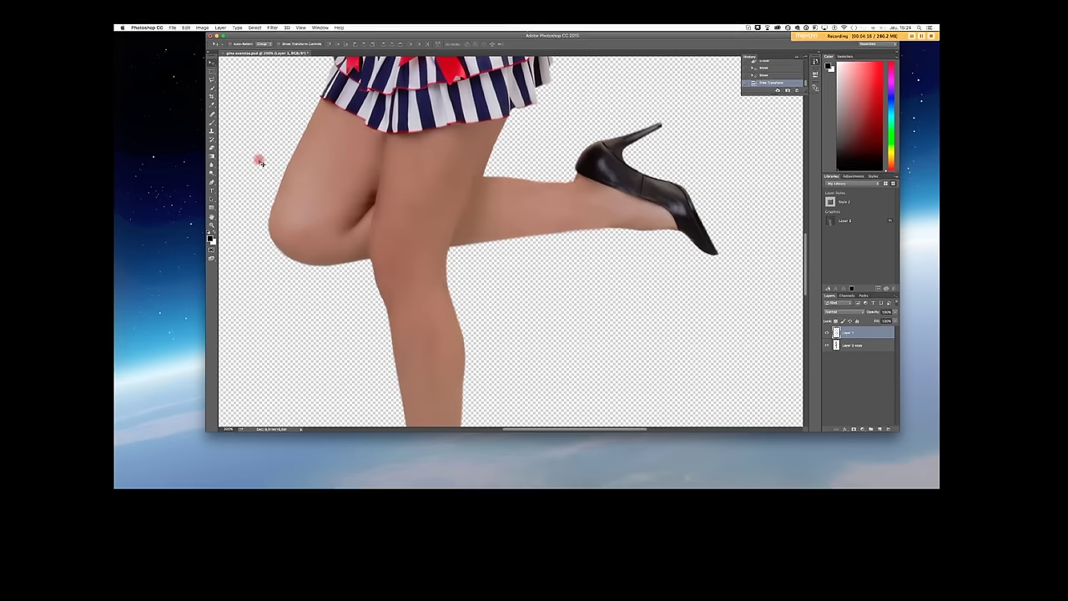
pyautogui.click(212, 148)
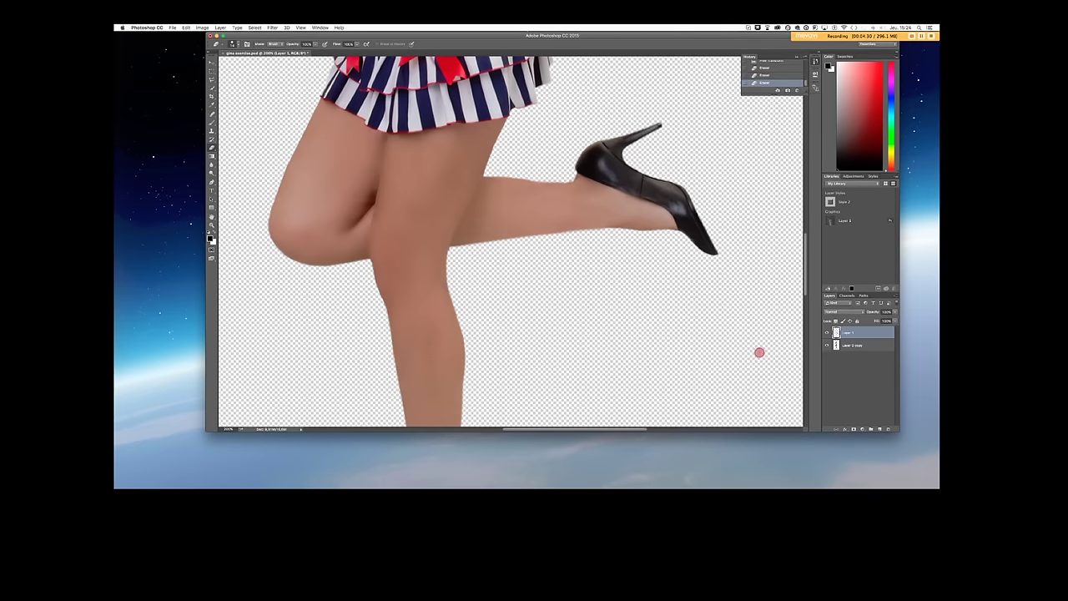
pyautogui.click(211, 226)
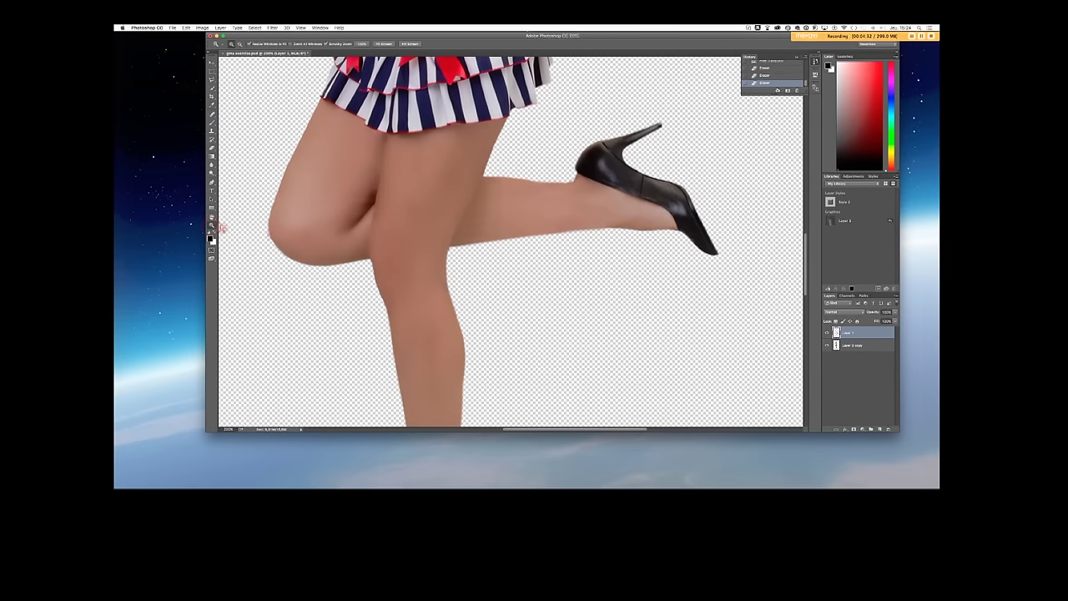
# Merge the lower leg layer and the body layer into one with Merge Visible.
pyautogui.keyDown('alt'); pyautogui.click(496, 252); pyautogui.keyUp('alt')
pyautogui.keyDown('alt'); pyautogui.click(496, 253); pyautogui.keyUp('alt')
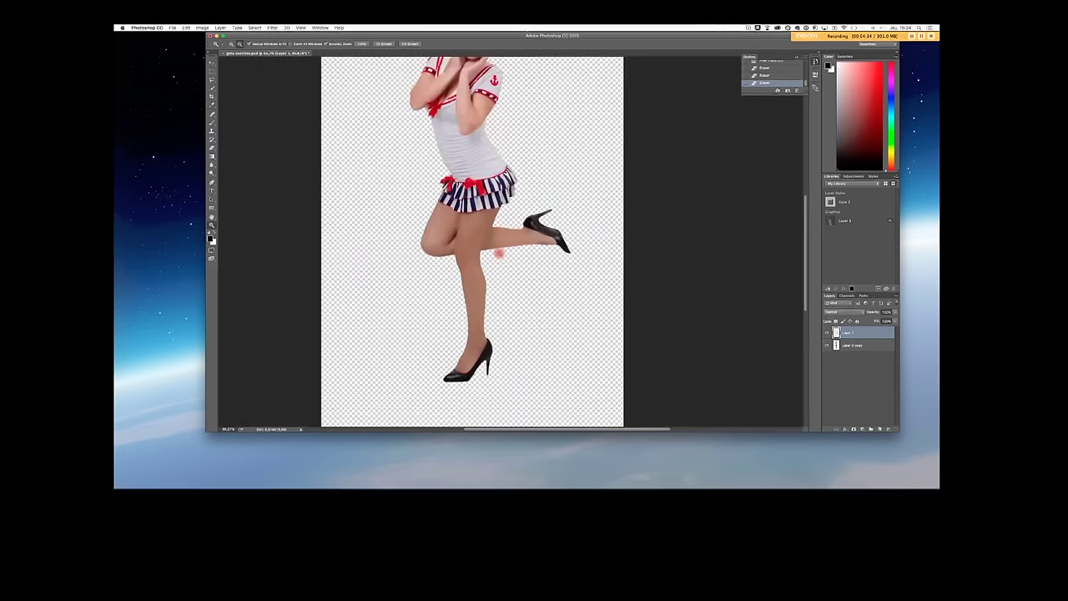
pyautogui.keyDown('alt'); pyautogui.click(497, 253); pyautogui.keyUp('alt')
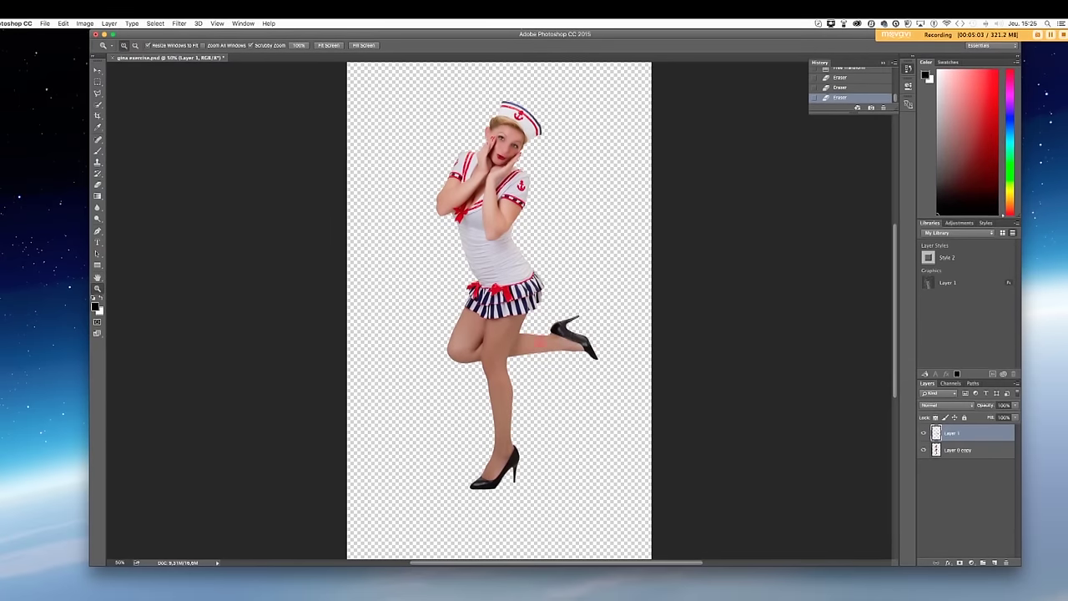
pyautogui.click(991, 438)
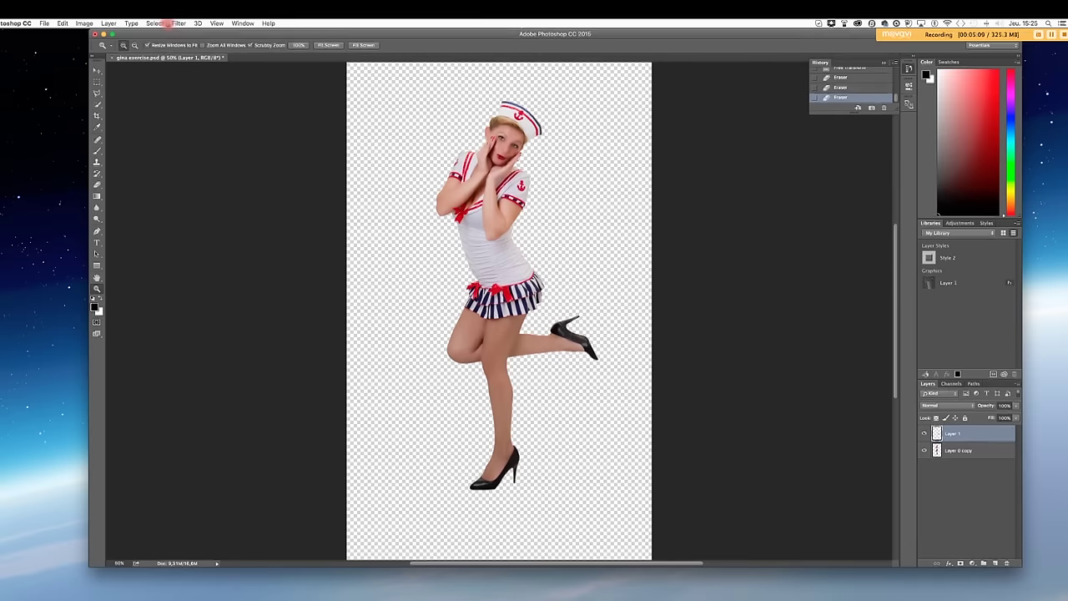
pyautogui.click(107, 23)
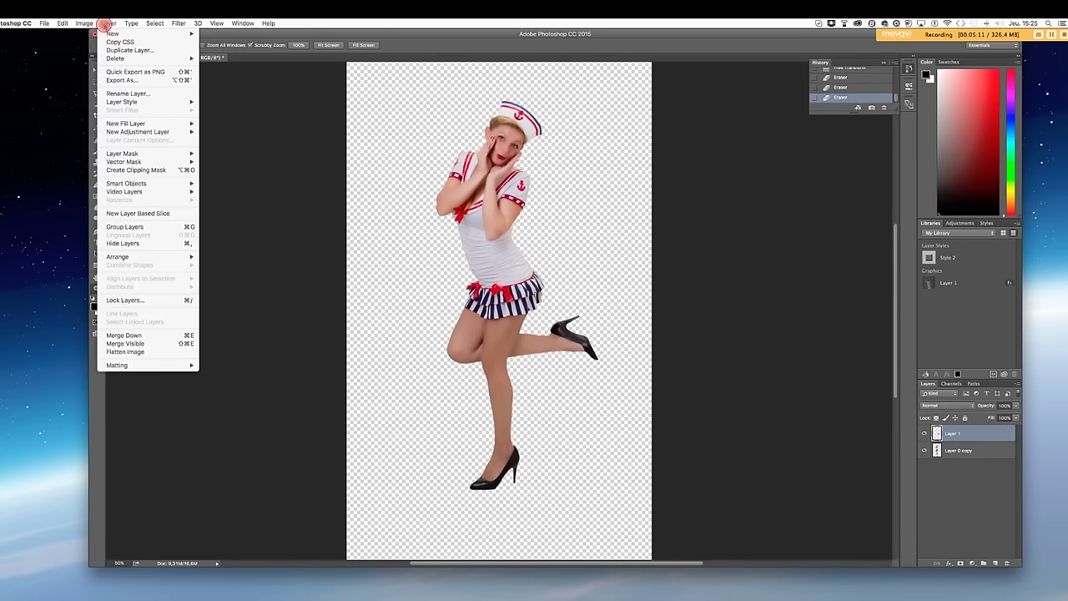
pyautogui.click(134, 343)
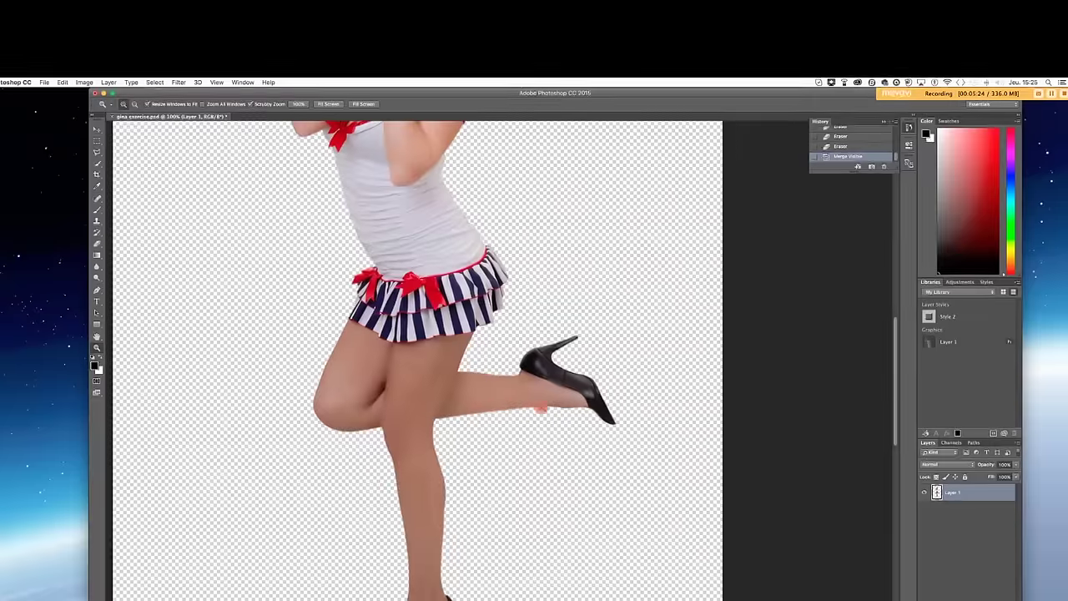
# Open the Liquify filter on the merged layer and set its preview to 100% around the torso.
pyautogui.hscroll(-5, 541, 408)
pyautogui.scroll(2, 541, 410)
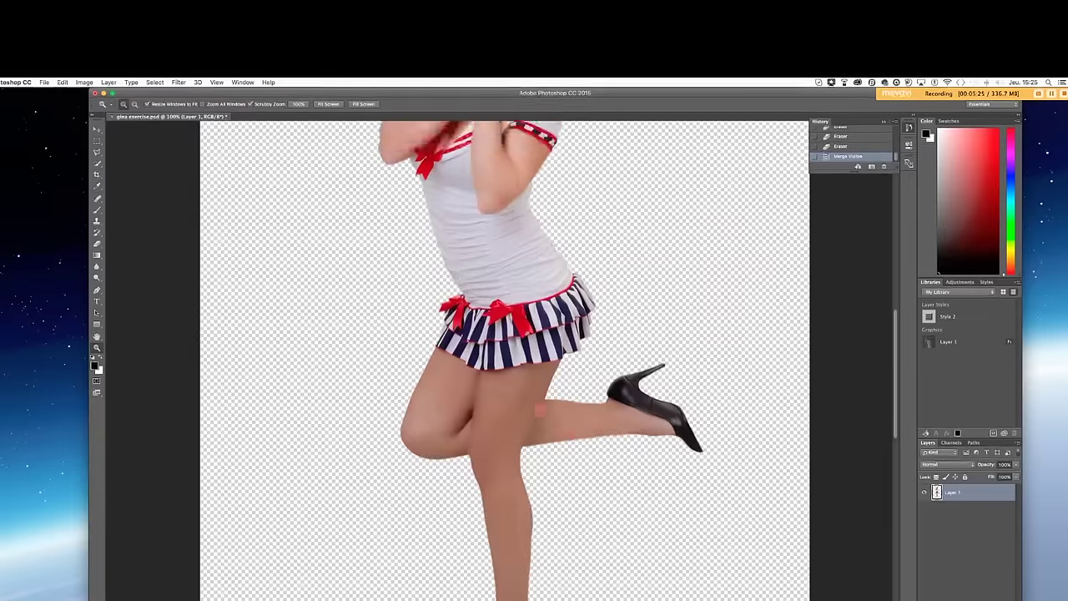
pyautogui.scroll(5, 541, 409)
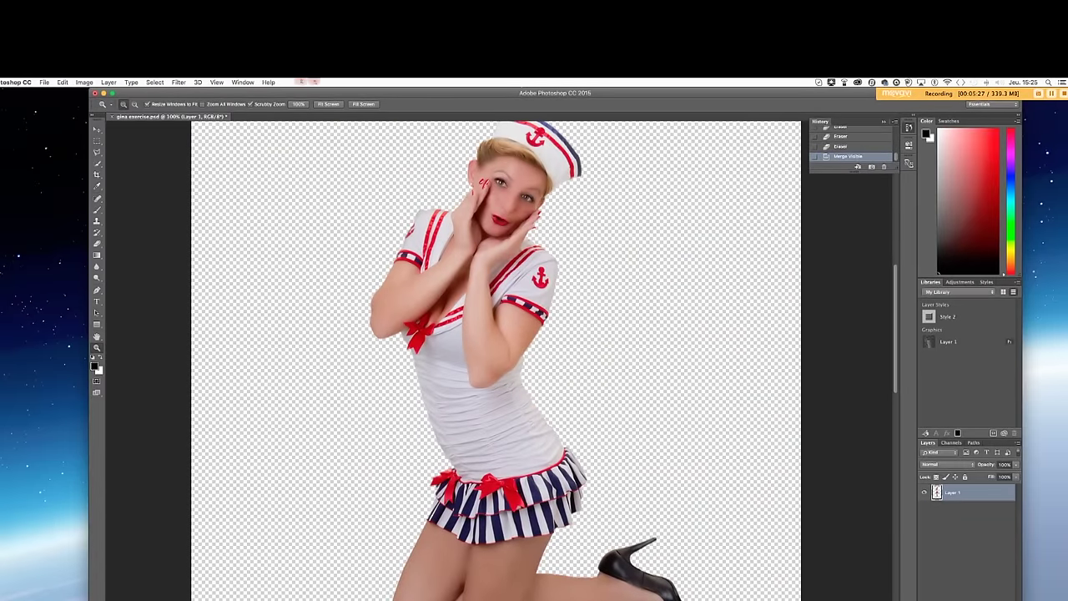
pyautogui.click(179, 82)
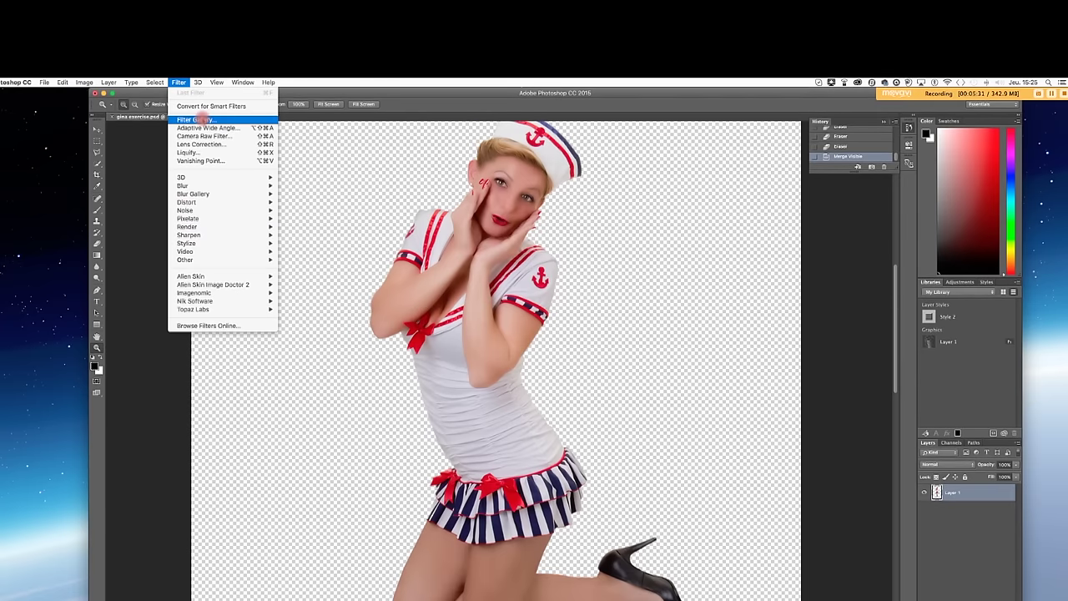
pyautogui.click(192, 137)
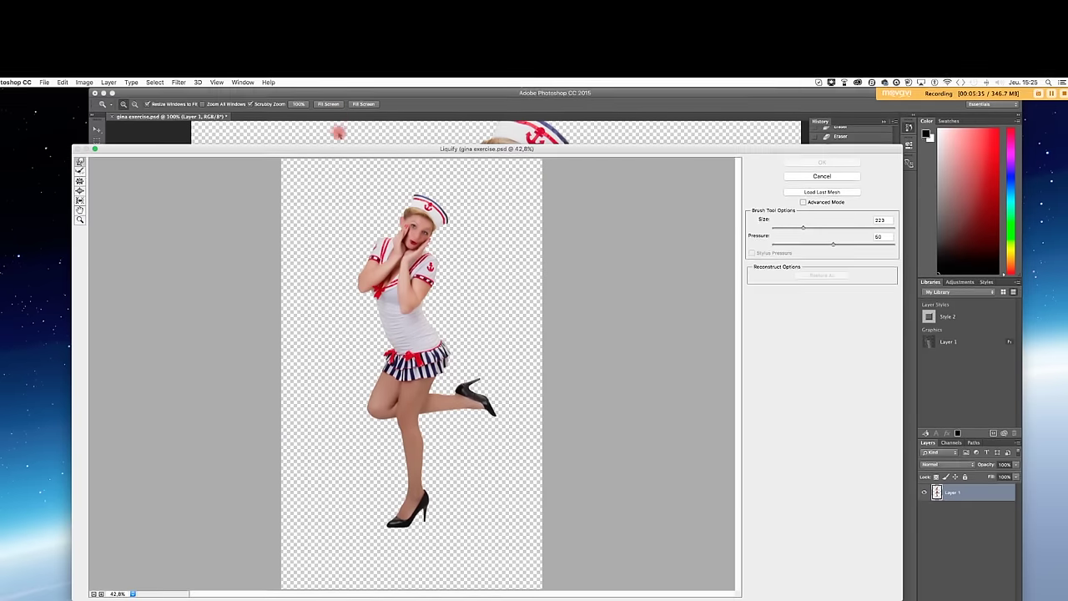
pyautogui.moveTo(332, 149); pyautogui.dragTo(379, 155)
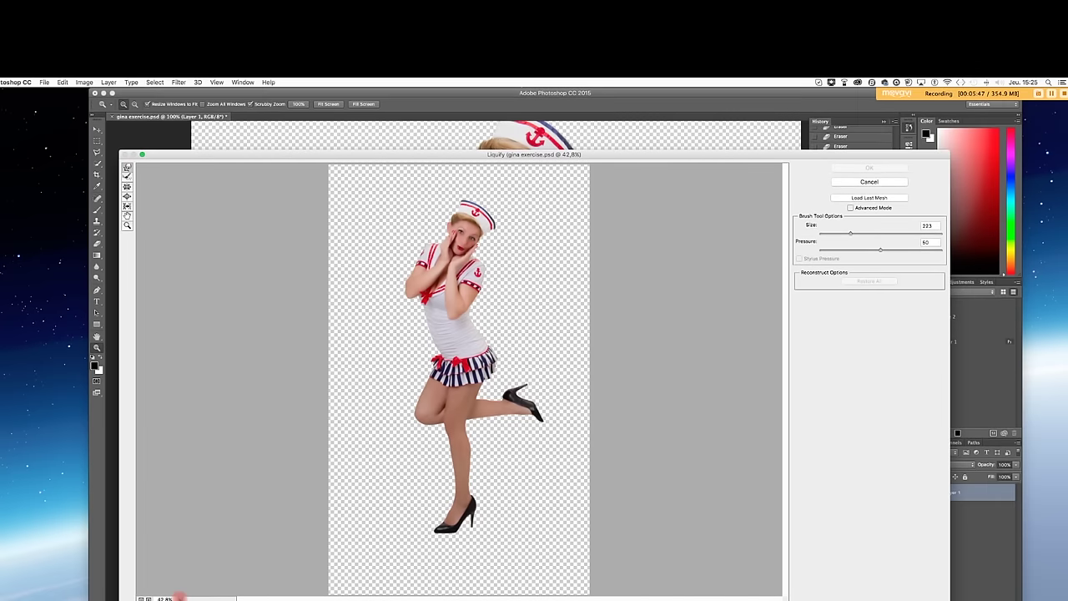
pyautogui.click(178, 598)
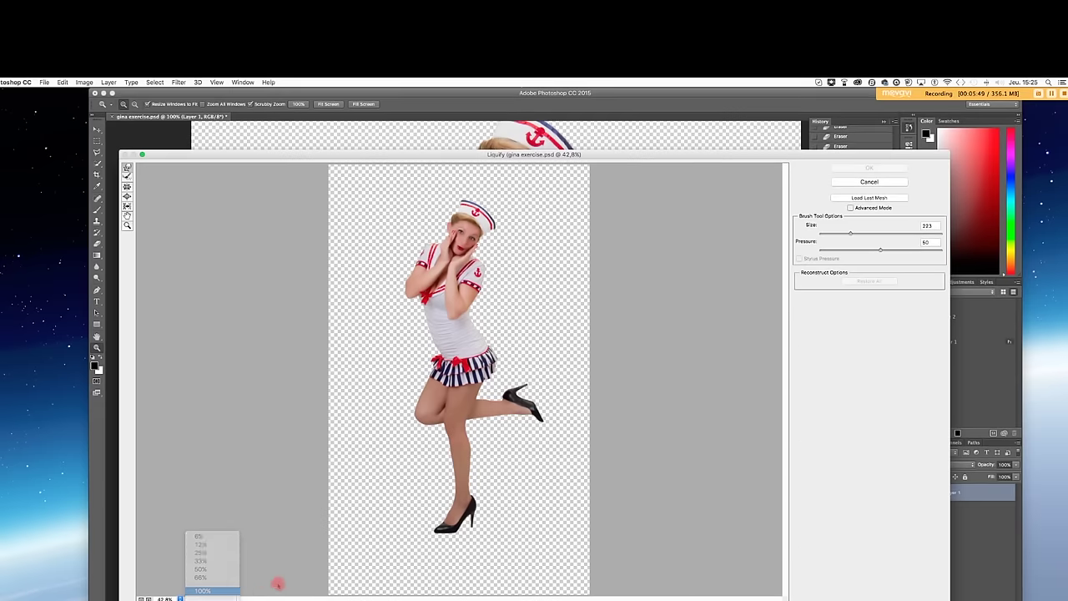
pyautogui.click(202, 590)
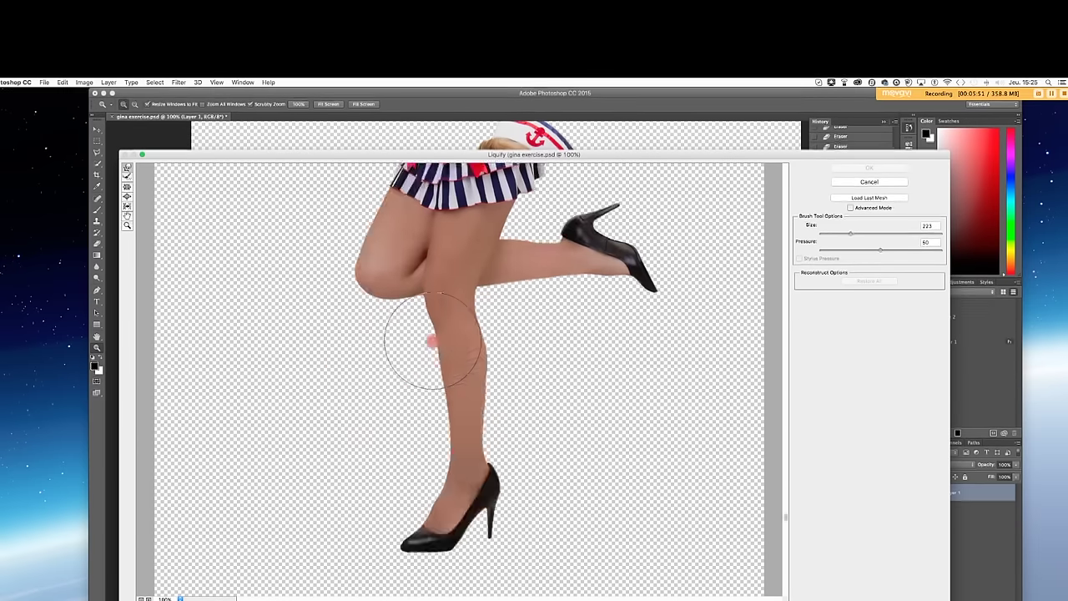
pyautogui.scroll(5, 433, 341)
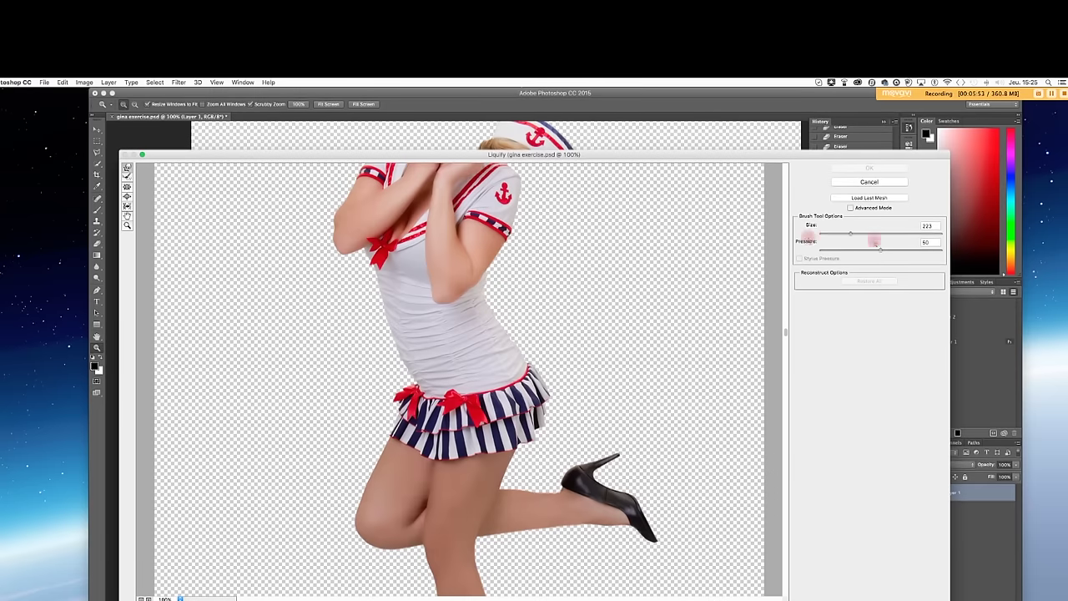
# Set the Liquify brush size to 54 and reshape the waist at the back below the elbow and along the front.
pyautogui.moveTo(851, 234); pyautogui.dragTo(875, 236)
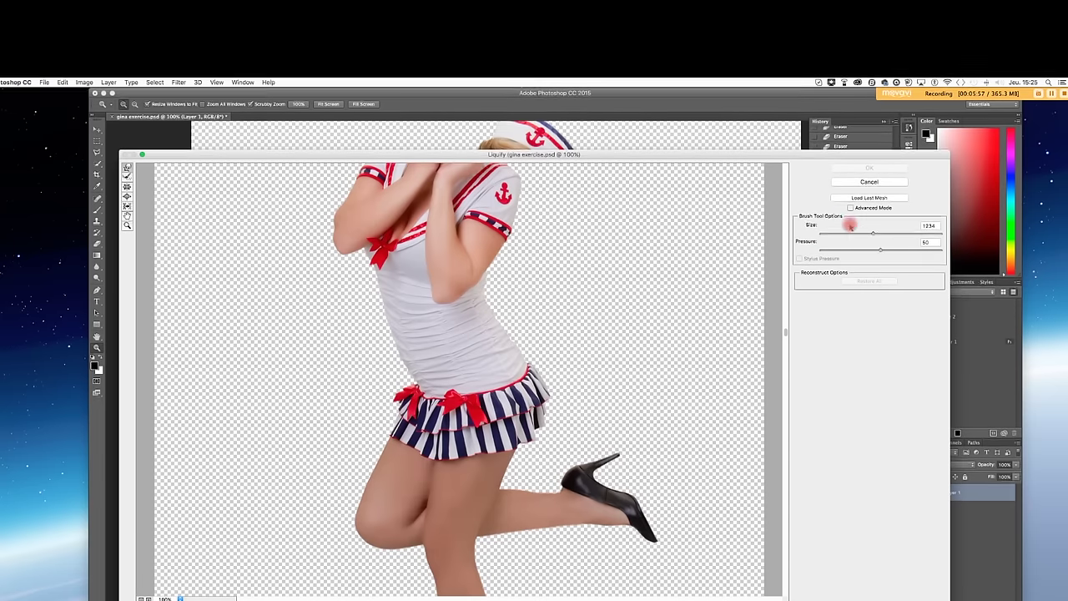
pyautogui.moveTo(873, 233); pyautogui.dragTo(822, 237)
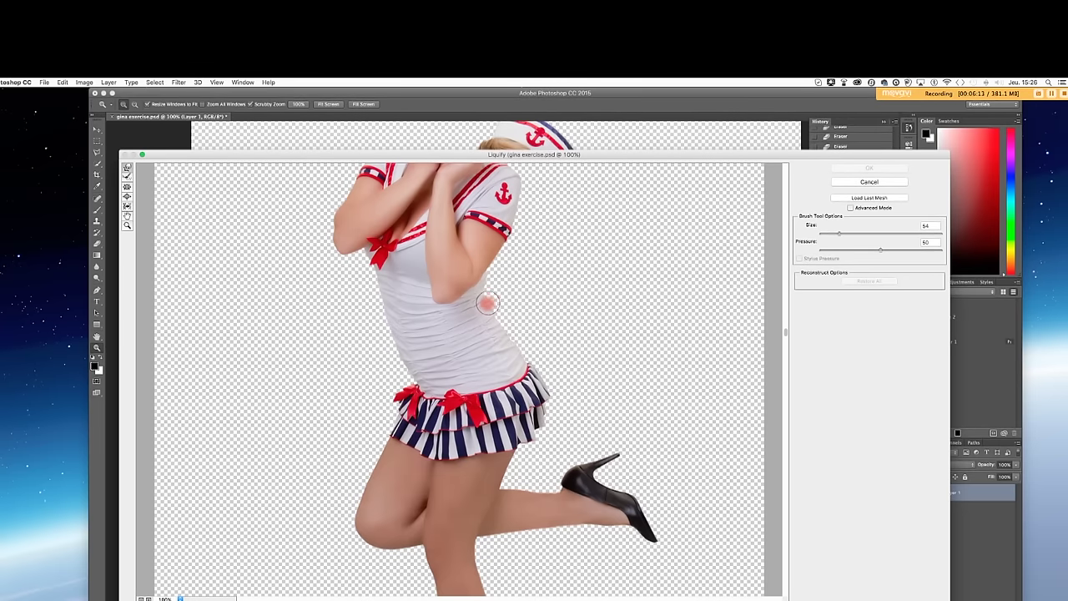
pyautogui.moveTo(487, 304)
pyautogui.mouseDown()
pyautogui.moveTo(497, 327)
pyautogui.moveTo(493, 304)
pyautogui.mouseUp()
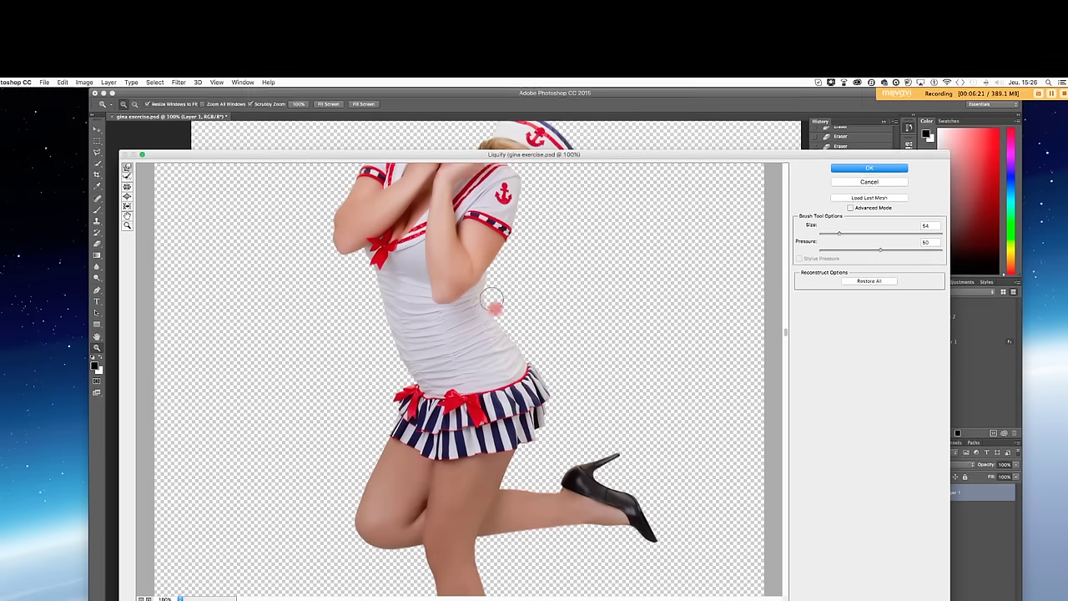
pyautogui.moveTo(381, 360); pyautogui.dragTo(403, 351)
# Enlarge the Liquify brush to 62, refine the front edge of the lower belly and shape the back of the skirt slightly fuller.
pyautogui.press(']')
pyautogui.press(']')
pyautogui.press(']')
pyautogui.press(']')
pyautogui.moveTo(408, 357)
pyautogui.mouseDown()
pyautogui.moveTo(389, 354)
pyautogui.moveTo(413, 355)
pyautogui.moveTo(392, 338)
pyautogui.moveTo(399, 315)
pyautogui.moveTo(380, 303)
pyautogui.moveTo(397, 320)
pyautogui.moveTo(389, 334)
pyautogui.moveTo(456, 362)
pyautogui.moveTo(419, 368)
pyautogui.mouseUp()
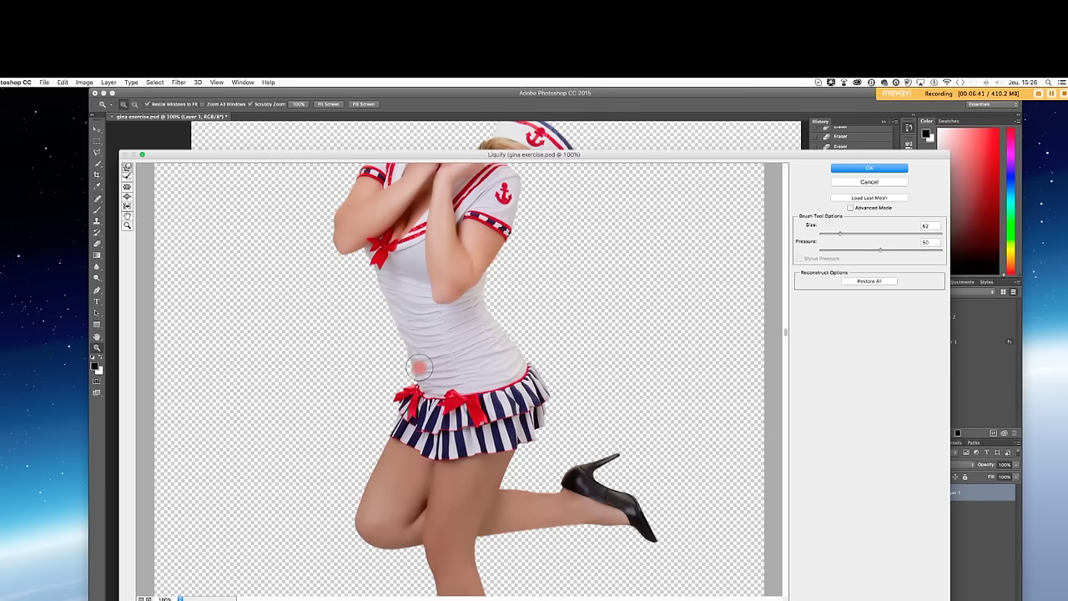
pyautogui.moveTo(480, 383)
pyautogui.mouseDown()
pyautogui.moveTo(519, 403)
pyautogui.moveTo(499, 381)
pyautogui.moveTo(533, 405)
pyautogui.moveTo(510, 380)
pyautogui.moveTo(514, 369)
pyautogui.moveTo(534, 377)
pyautogui.moveTo(531, 407)
pyautogui.moveTo(512, 381)
pyautogui.moveTo(634, 347)
pyautogui.mouseUp()
pyautogui.moveTo(531, 368); pyautogui.dragTo(531, 368)
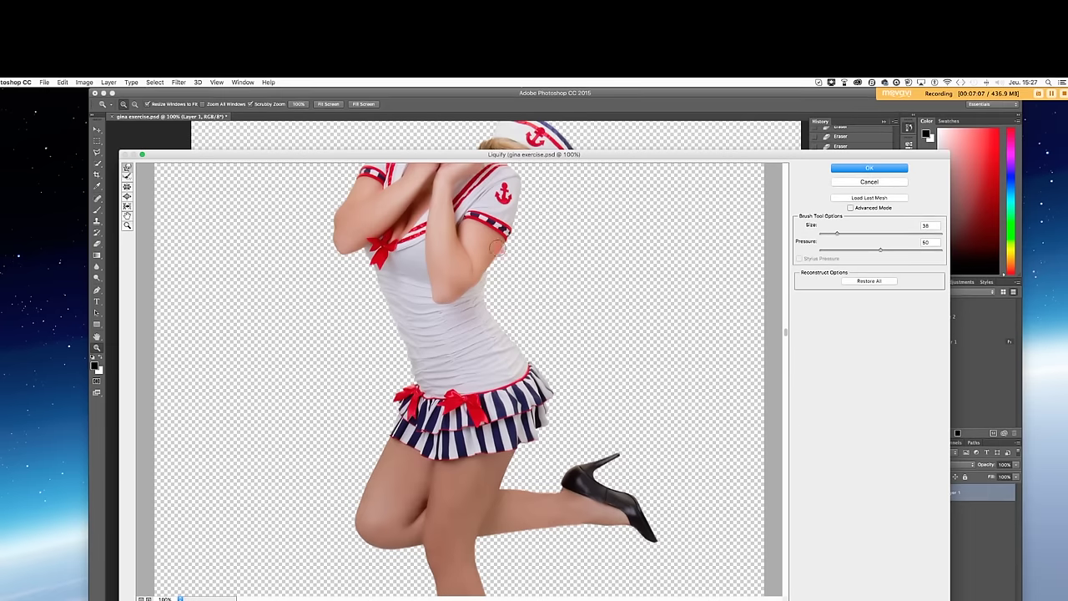
# Slim the back of the upper arm below the sleeve in Liquify and reshape the outer edge of the striped cuff.
pyautogui.scroll(5, 440, 333)
pyautogui.scroll(-3, 441, 334)
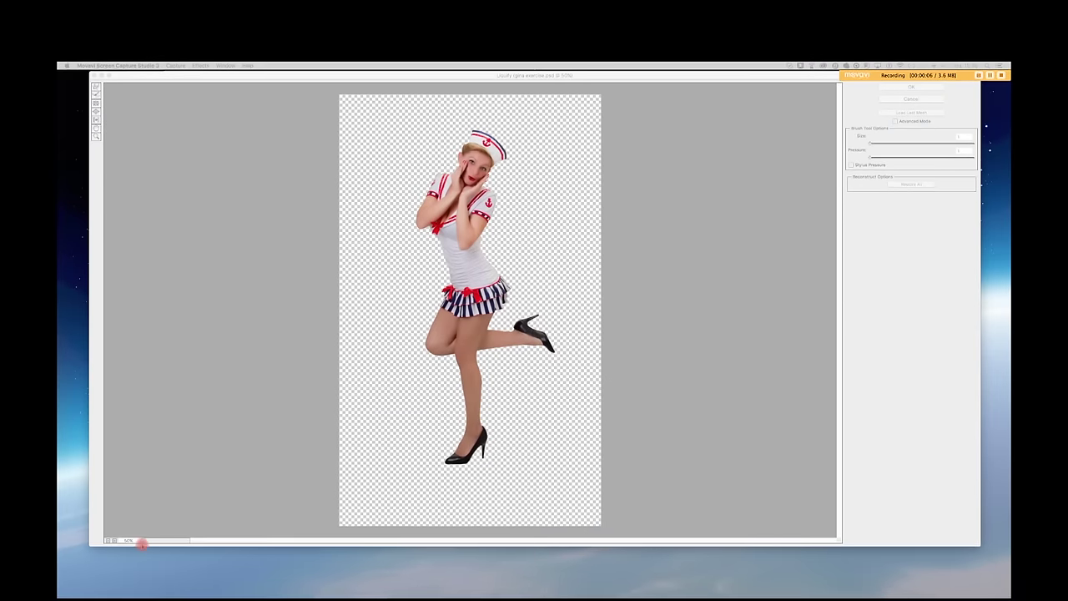
pyautogui.click(142, 540)
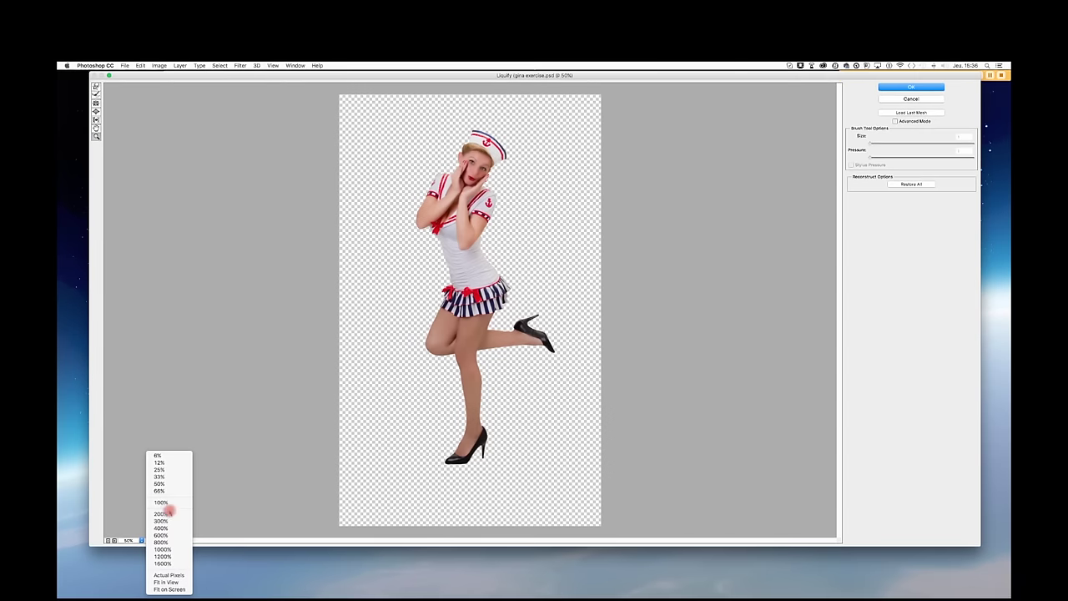
pyautogui.click(164, 503)
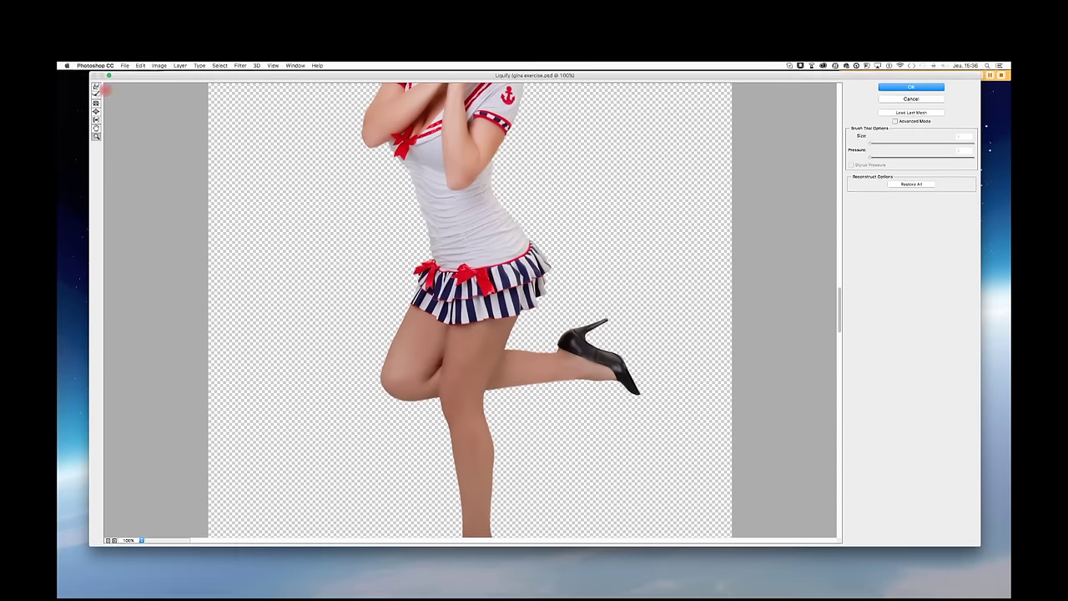
pyautogui.click(95, 94)
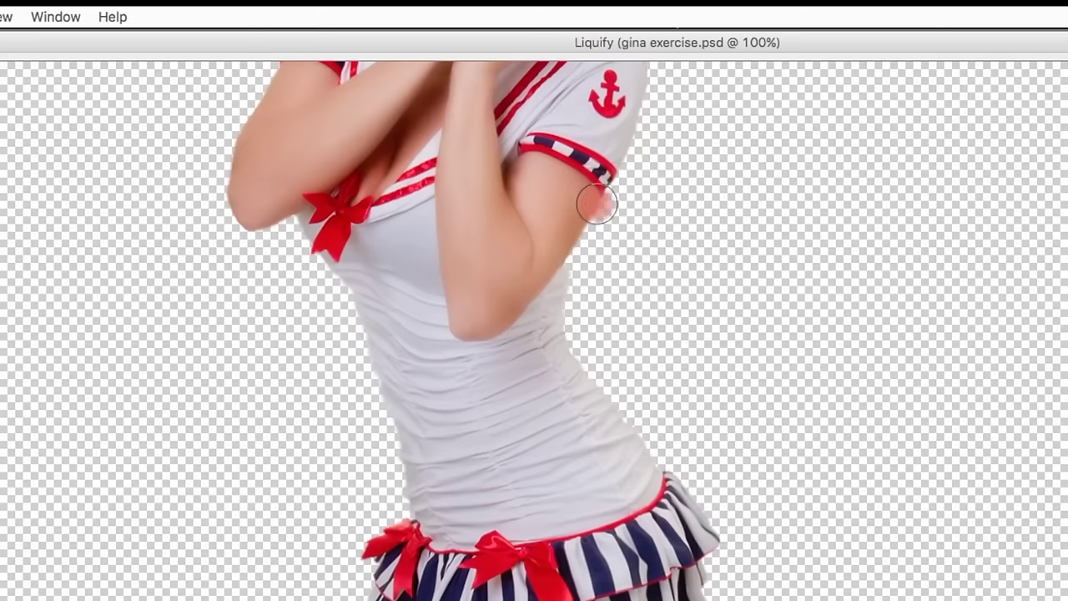
pyautogui.moveTo(598, 206); pyautogui.dragTo(545, 276)
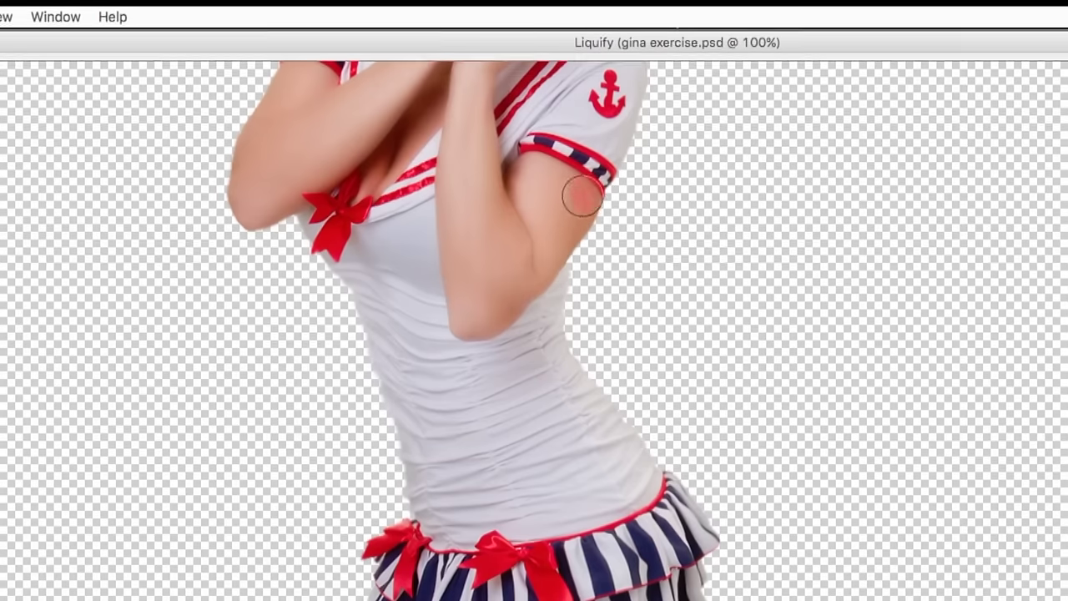
pyautogui.moveTo(612, 185)
pyautogui.mouseDown()
pyautogui.moveTo(559, 283)
pyautogui.moveTo(626, 191)
pyautogui.mouseUp()
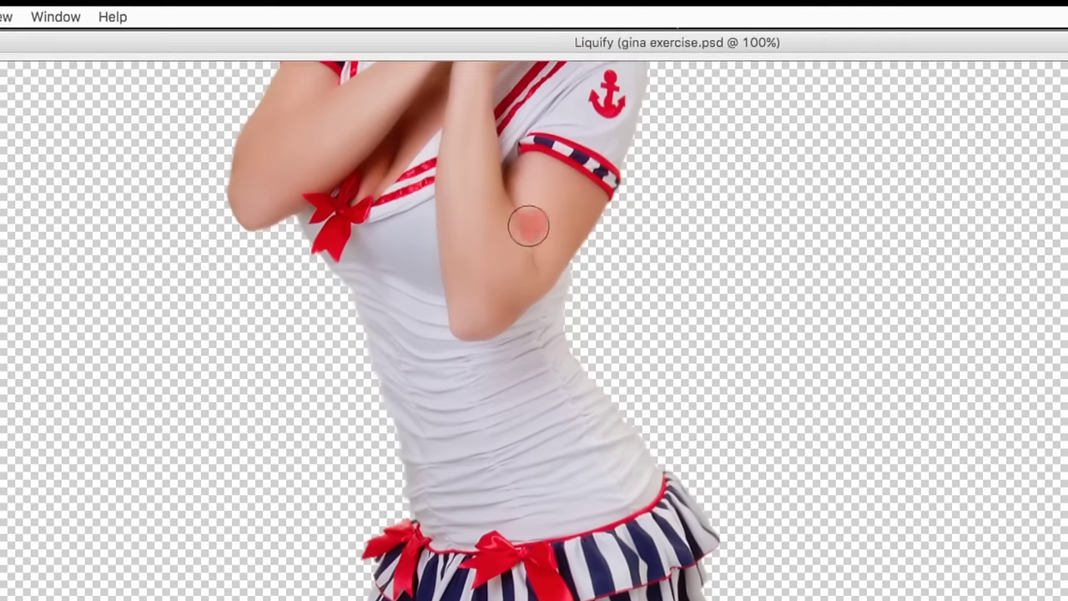
pyautogui.moveTo(607, 210); pyautogui.dragTo(576, 270)
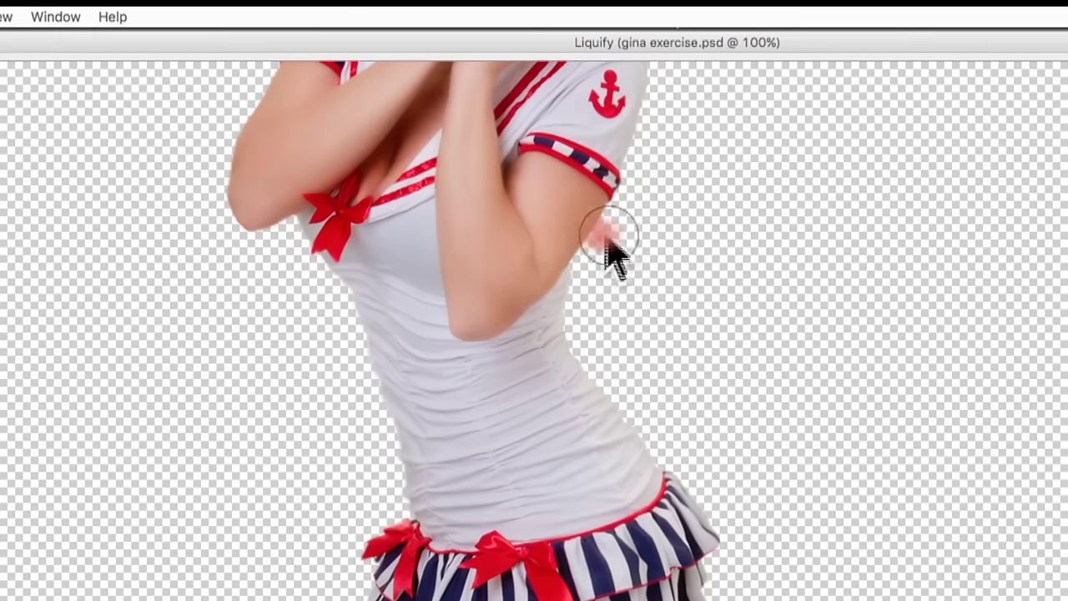
pyautogui.moveTo(594, 228); pyautogui.dragTo(556, 255)
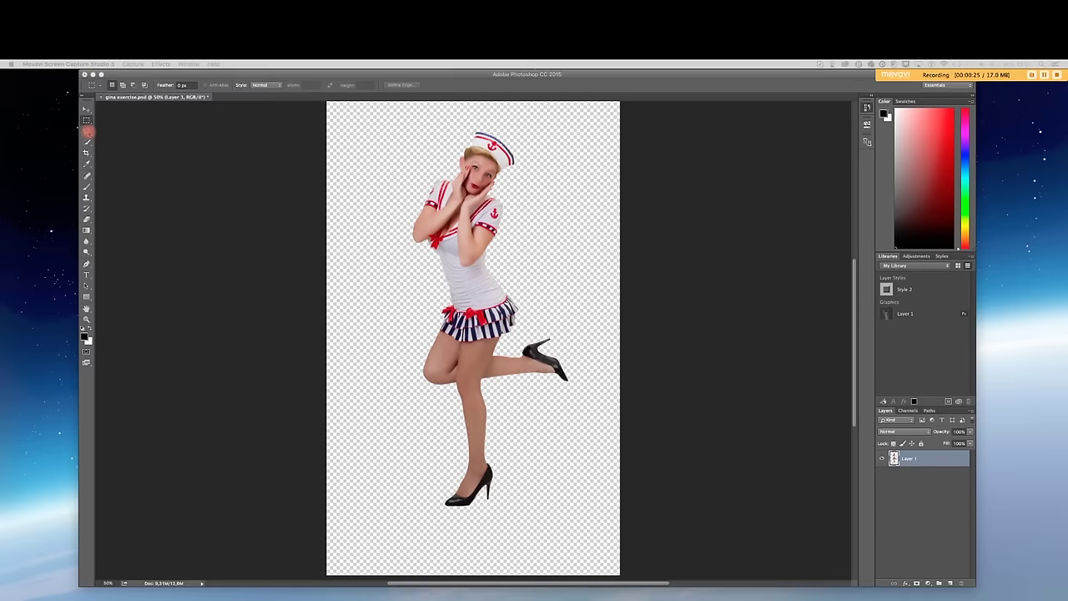
# Select both legs and shoes with a rectangular marquee from the skirt's lower ruffle to below the standing shoe.
pyautogui.click(87, 131)
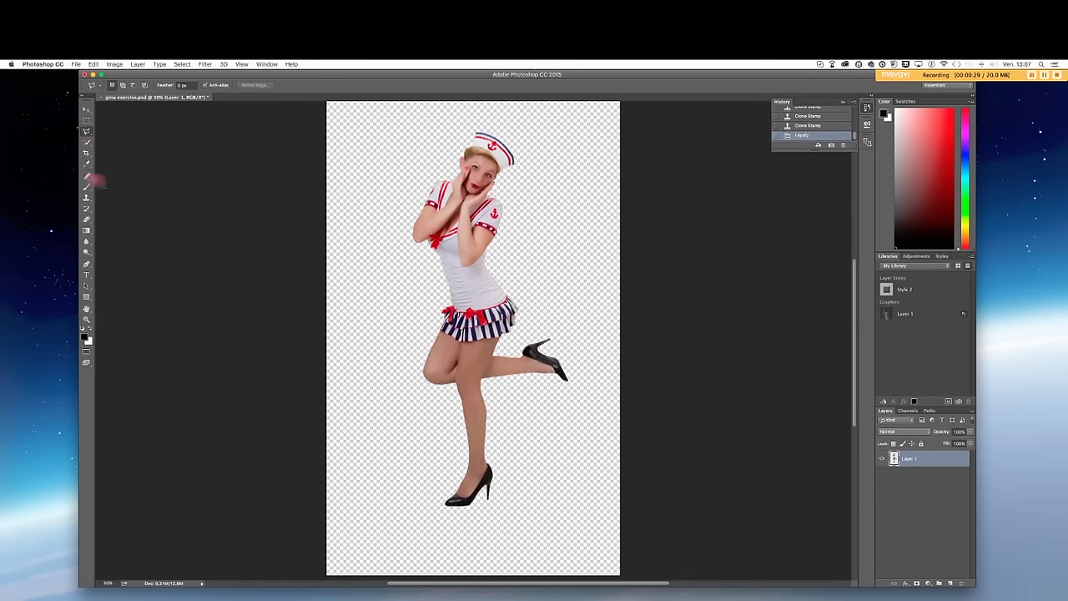
pyautogui.click(86, 121)
pyautogui.click(402, 327)
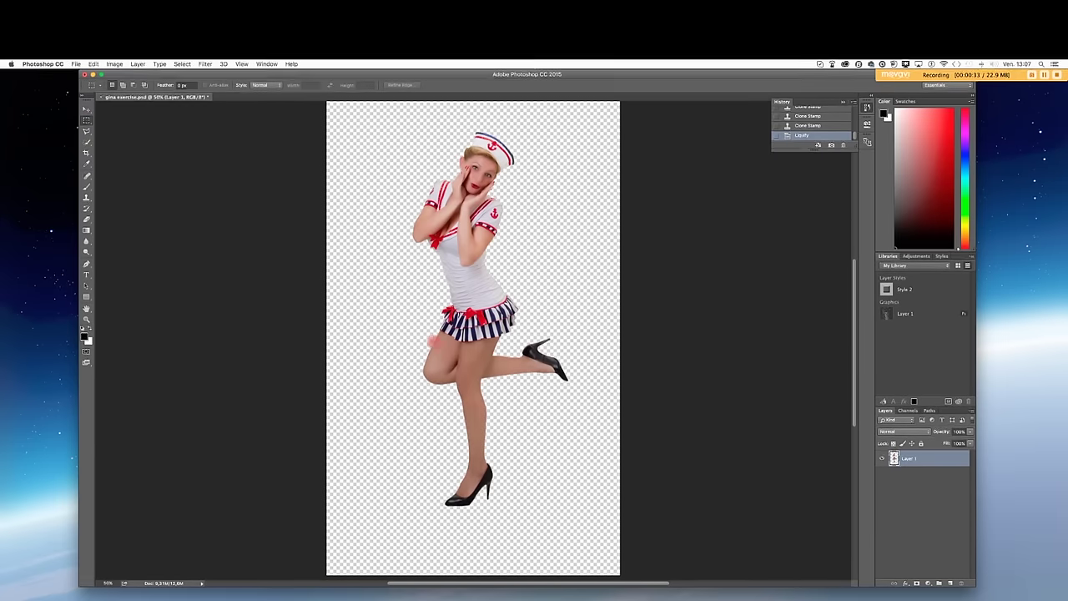
pyautogui.moveTo(589, 361); pyautogui.dragTo(578, 435)
pyautogui.moveTo(570, 511); pyautogui.dragTo(577, 523)
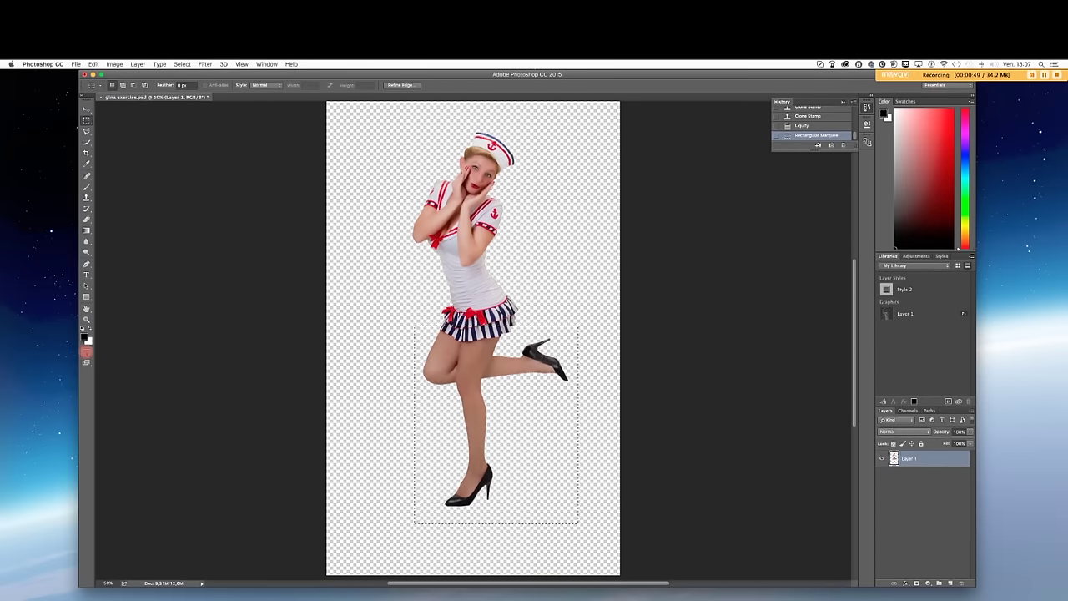
# In Quick Mask mode, use the Eraser with a black background colour to mask the lower skirt ruffle along its front edge and hem.
pyautogui.click(86, 351)
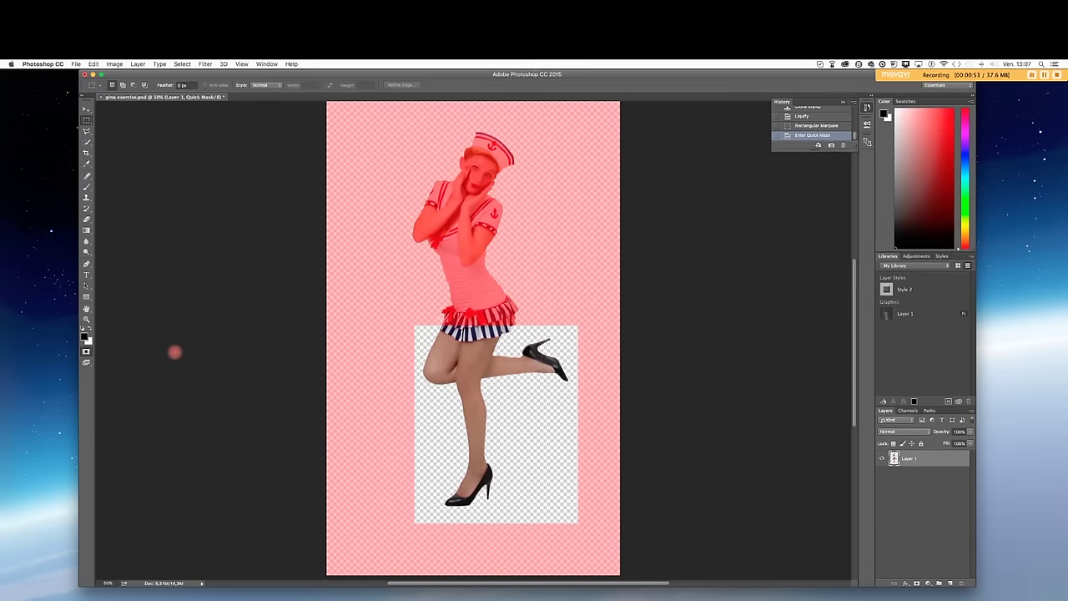
pyautogui.click(86, 319)
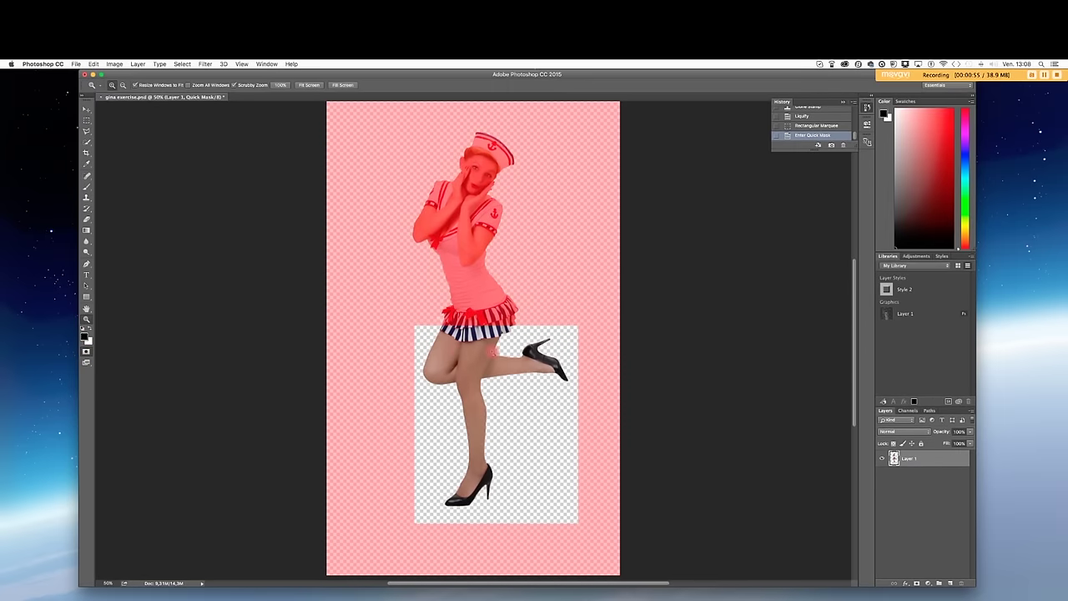
pyautogui.click(493, 350)
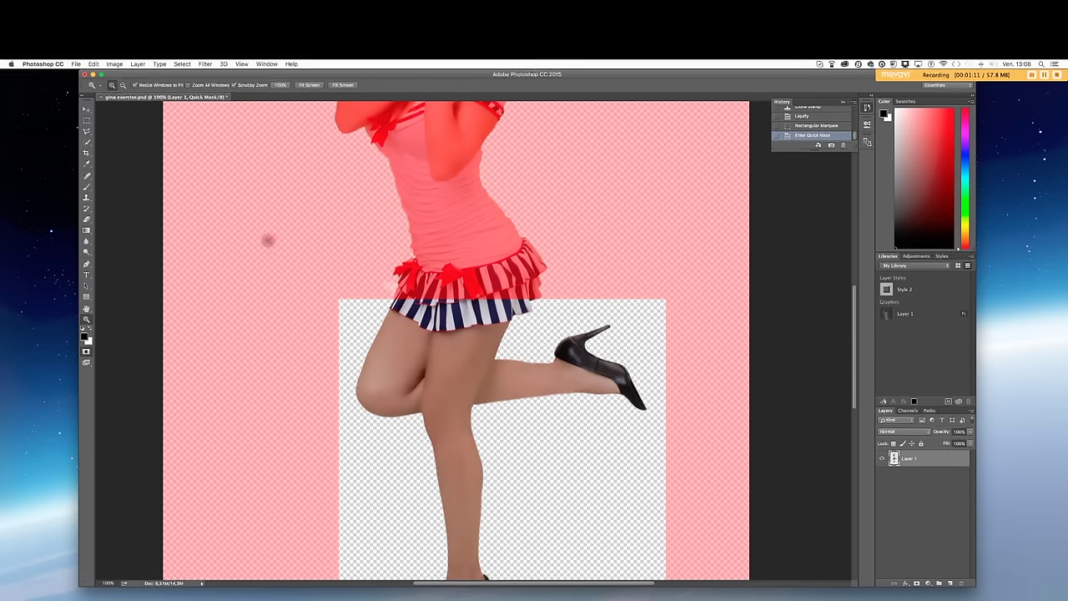
pyautogui.click(87, 220)
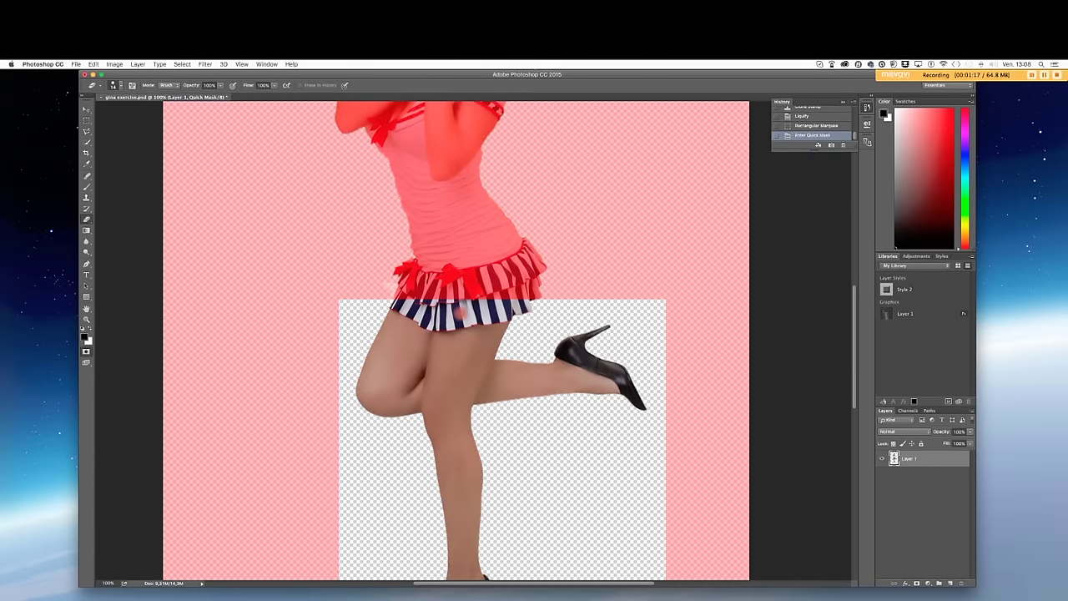
pyautogui.click(462, 310)
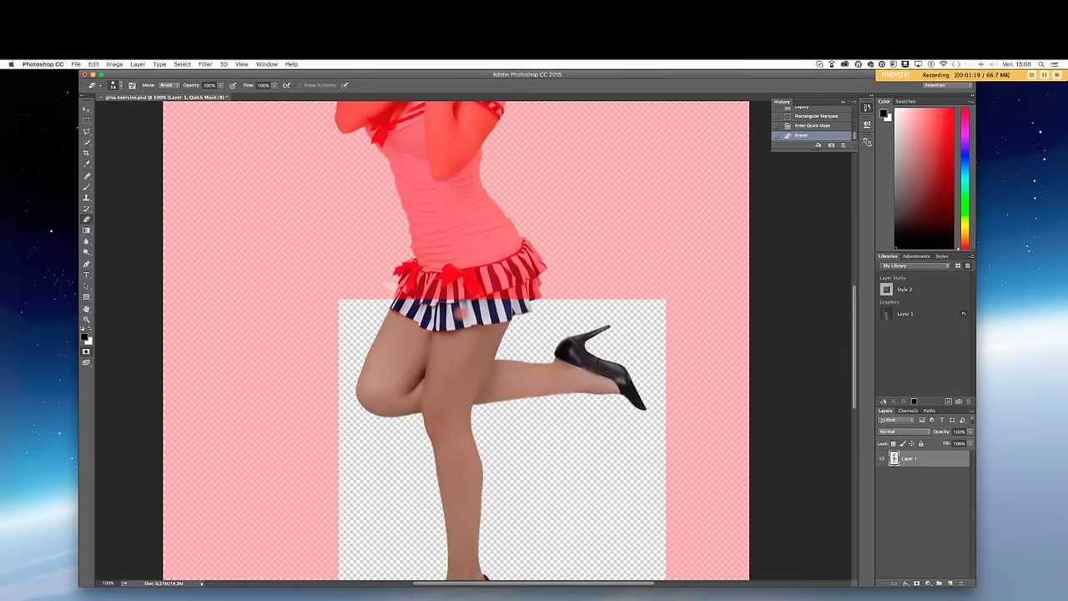
pyautogui.click(90, 330)
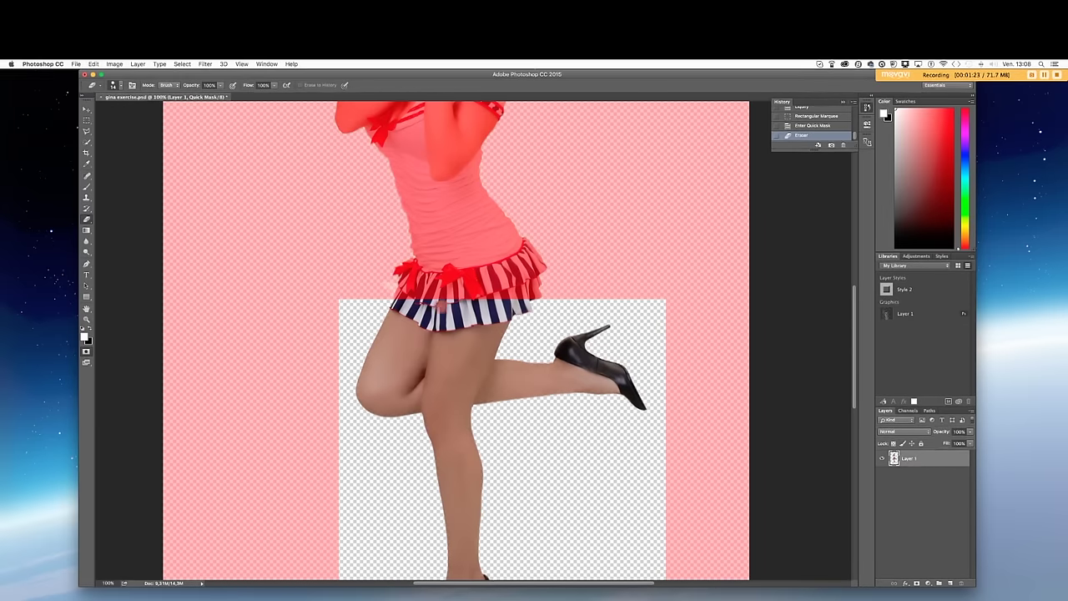
pyautogui.moveTo(424, 304)
pyautogui.mouseDown()
pyautogui.moveTo(464, 303)
pyautogui.moveTo(395, 302)
pyautogui.mouseUp()
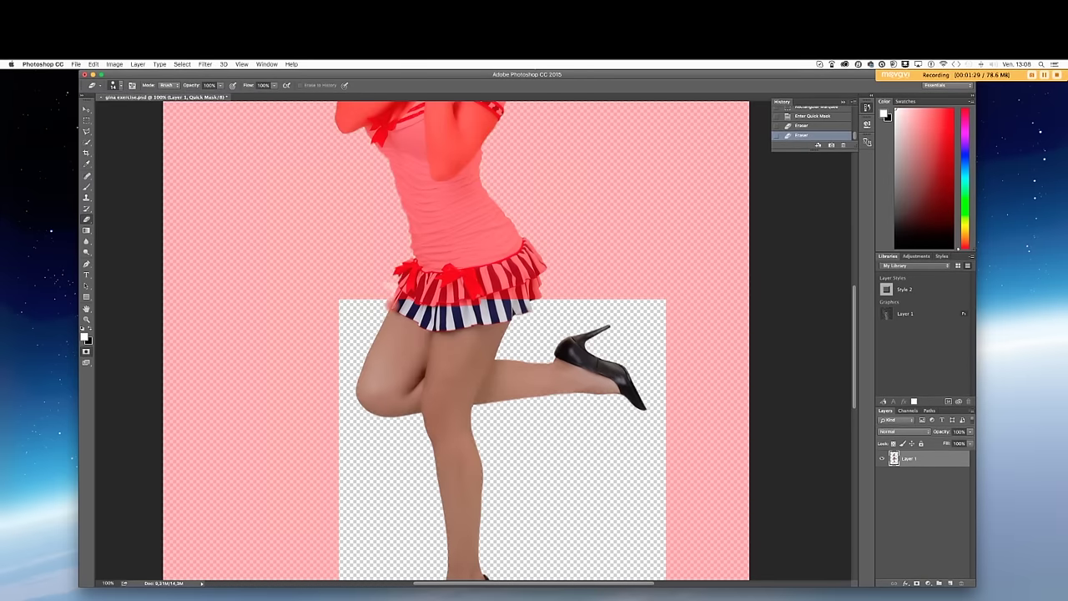
pyautogui.moveTo(392, 302); pyautogui.dragTo(427, 322)
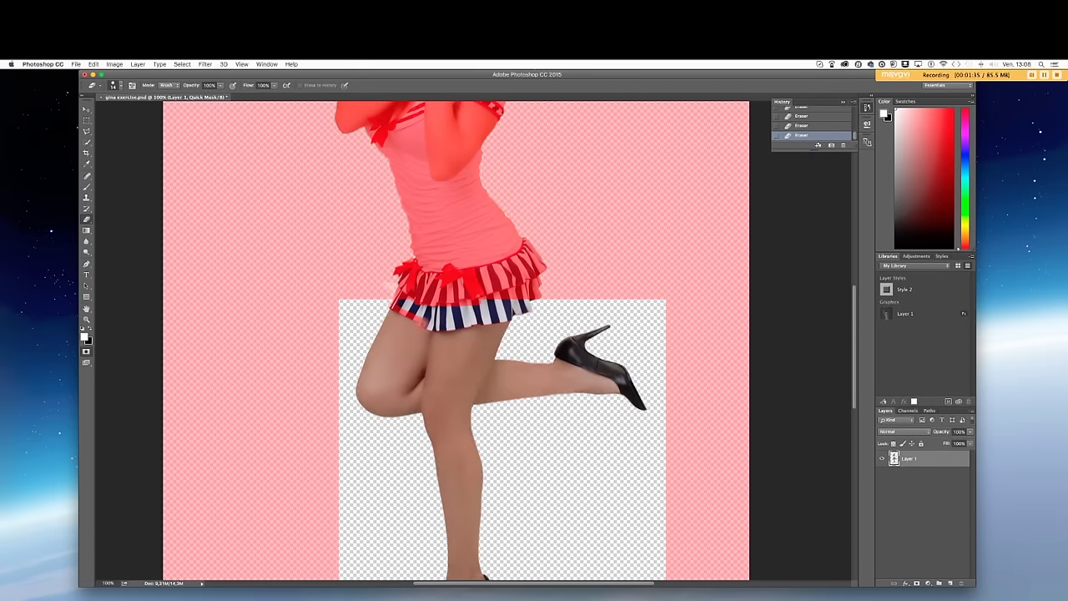
pyautogui.moveTo(427, 325); pyautogui.dragTo(496, 321)
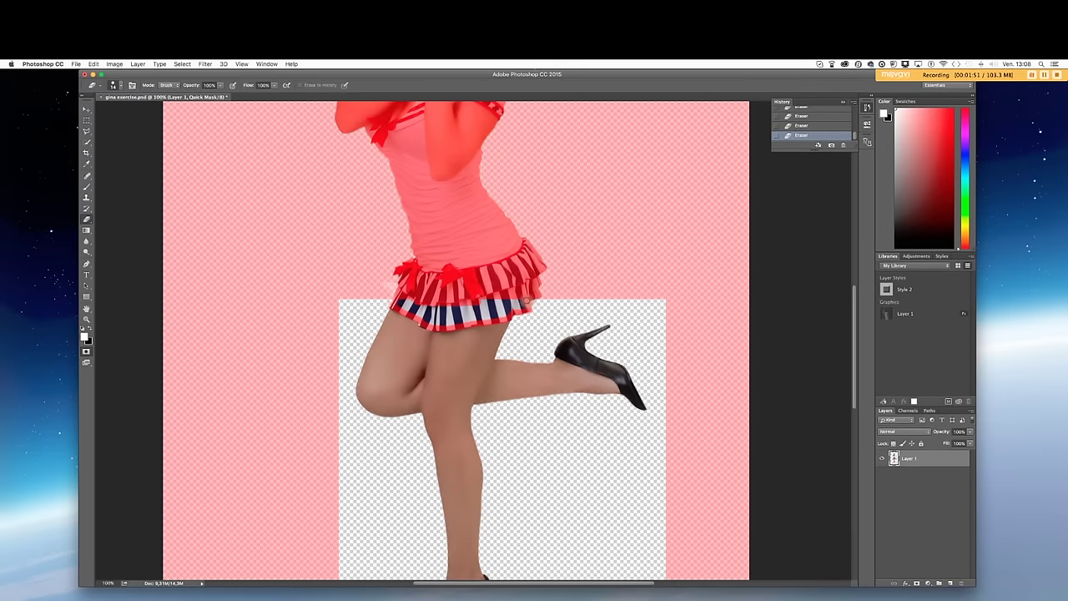
# Fill the rest of the striped lower ruffle into the mask with a larger Eraser and exit Quick Mask mode.
pyautogui.moveTo(484, 290); pyautogui.dragTo(508, 290)
pyautogui.moveTo(417, 296)
pyautogui.mouseDown()
pyautogui.moveTo(476, 308)
pyautogui.moveTo(495, 291)
pyautogui.moveTo(517, 305)
pyautogui.moveTo(455, 294)
pyautogui.moveTo(433, 310)
pyautogui.mouseUp()
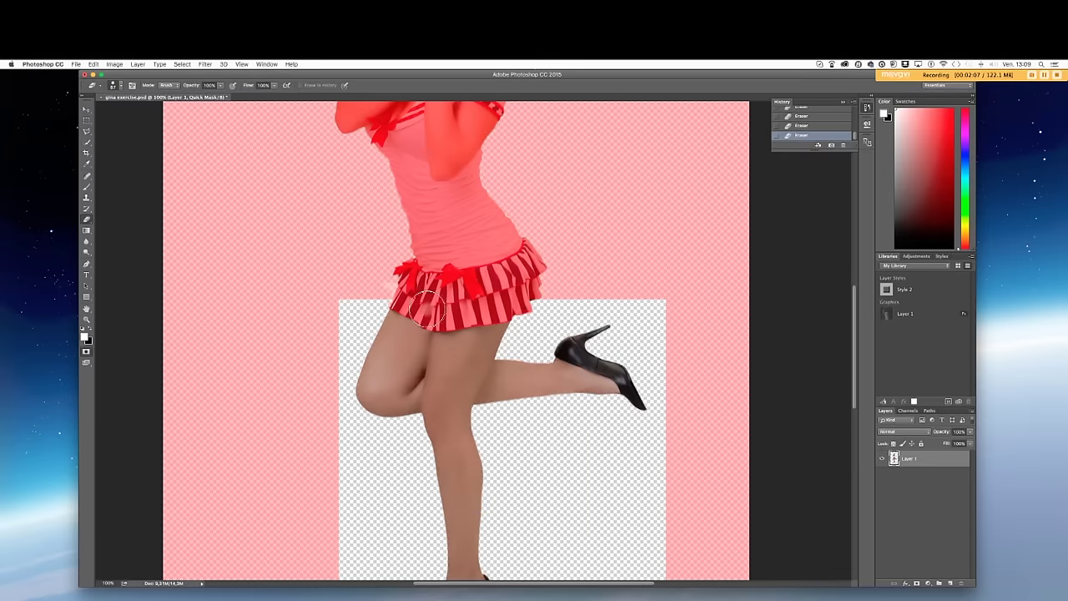
pyautogui.moveTo(504, 297); pyautogui.dragTo(494, 297)
pyautogui.click(86, 352)
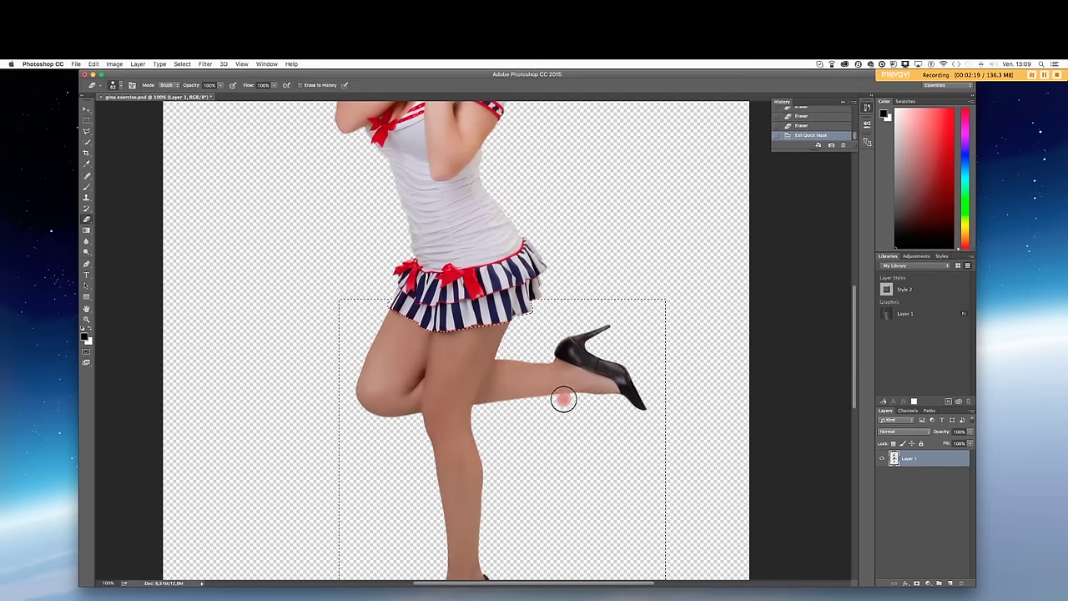
# Apply Color Balance to the selected legs, shifting the midtones toward blue by +10.
pyautogui.scroll(-5, 564, 399)
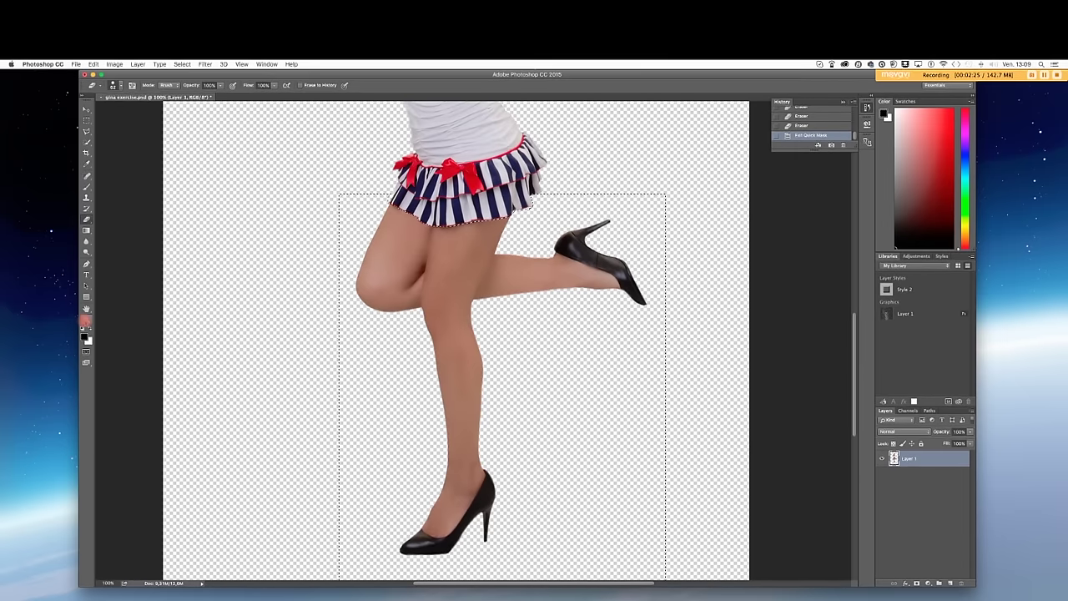
pyautogui.click(86, 319)
pyautogui.keyDown('alt'); pyautogui.click(382, 339); pyautogui.keyUp('alt')
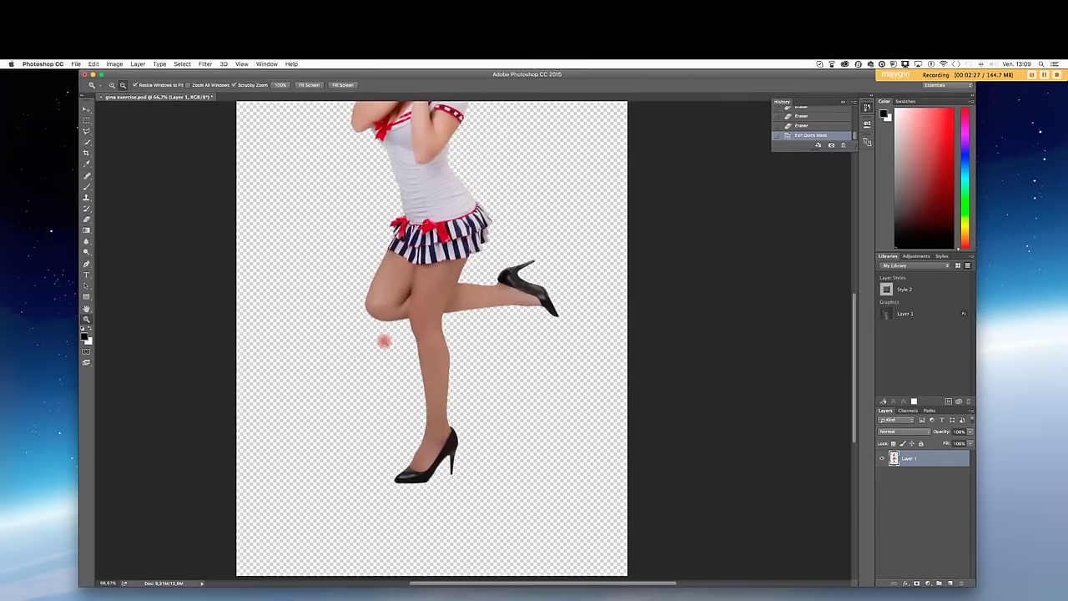
pyautogui.keyDown('alt'); pyautogui.click(385, 339); pyautogui.keyUp('alt')
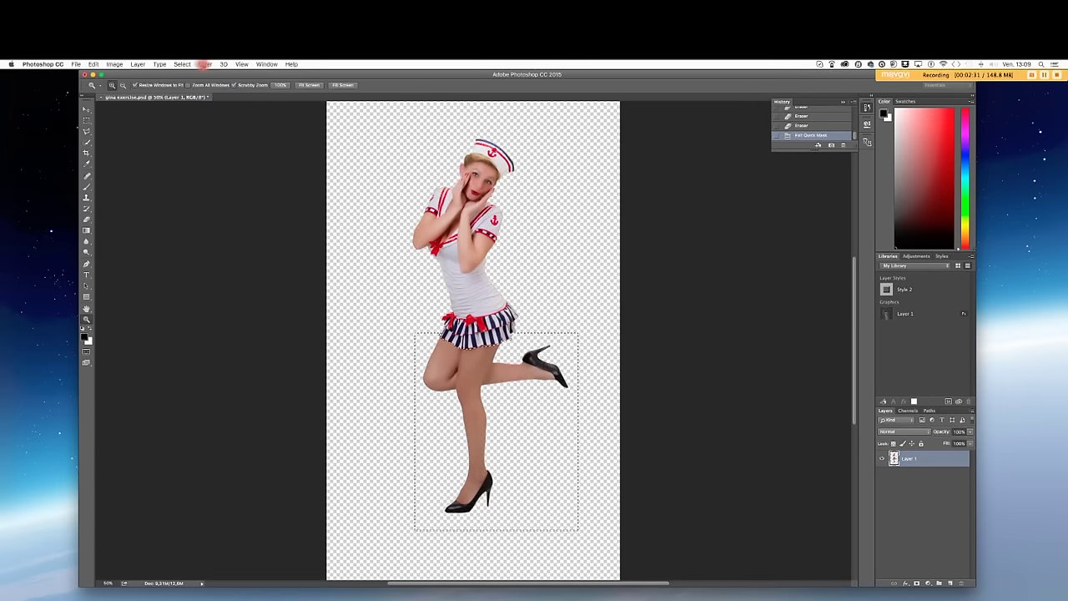
pyautogui.click(114, 64)
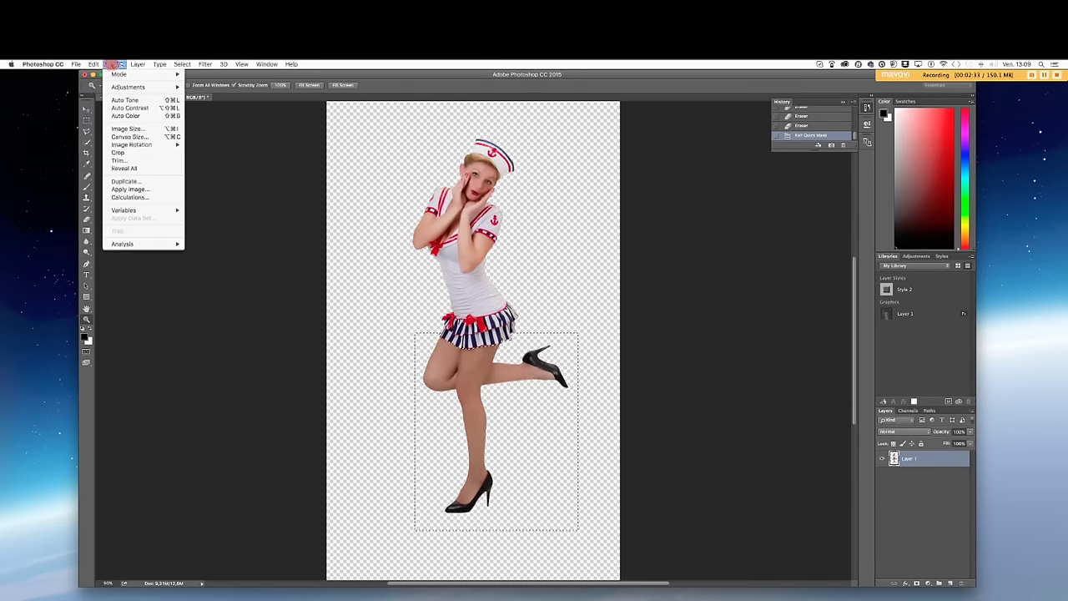
pyautogui.moveTo(126, 86)
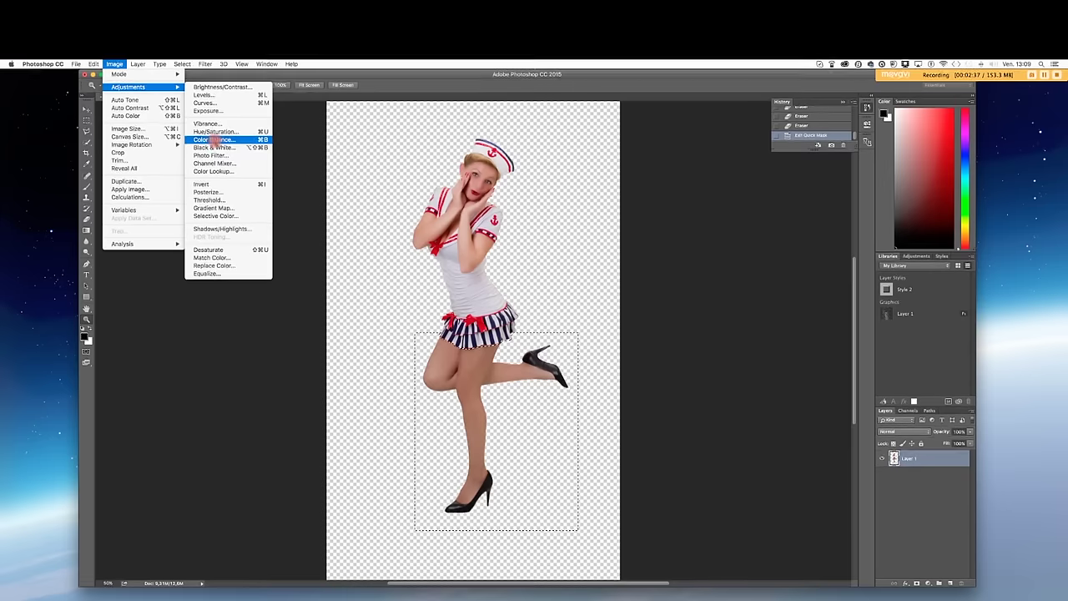
pyautogui.click(213, 140)
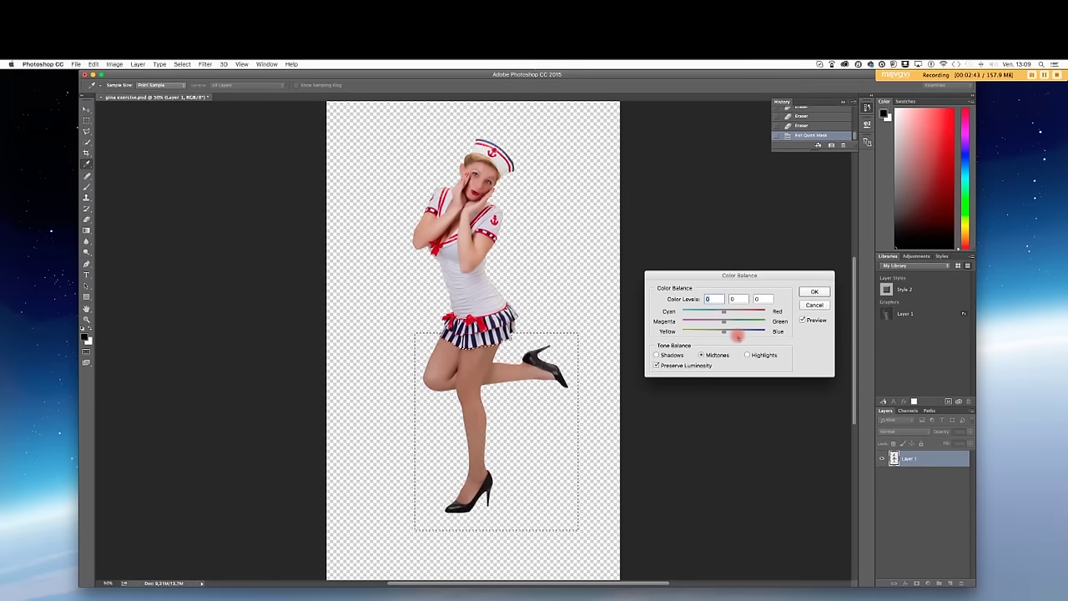
pyautogui.moveTo(724, 332); pyautogui.dragTo(728, 333)
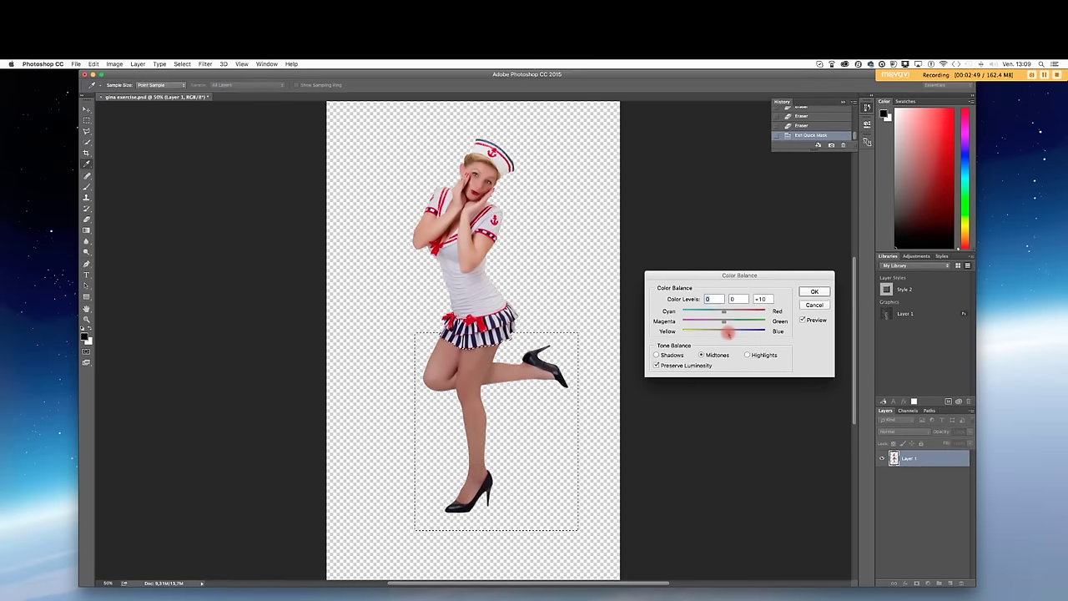
pyautogui.click(818, 291)
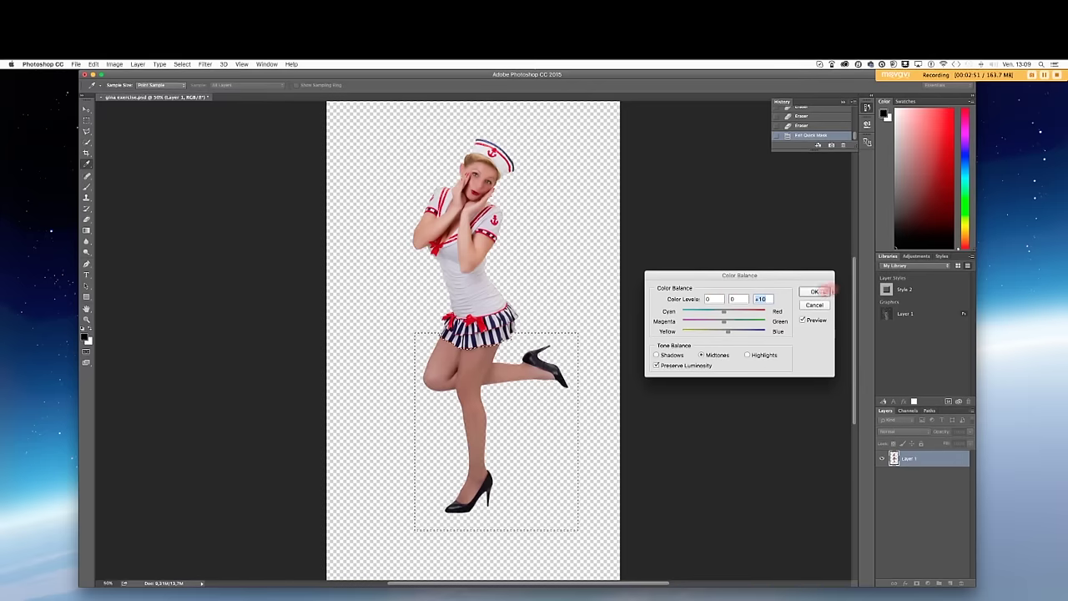
pyautogui.press('z')
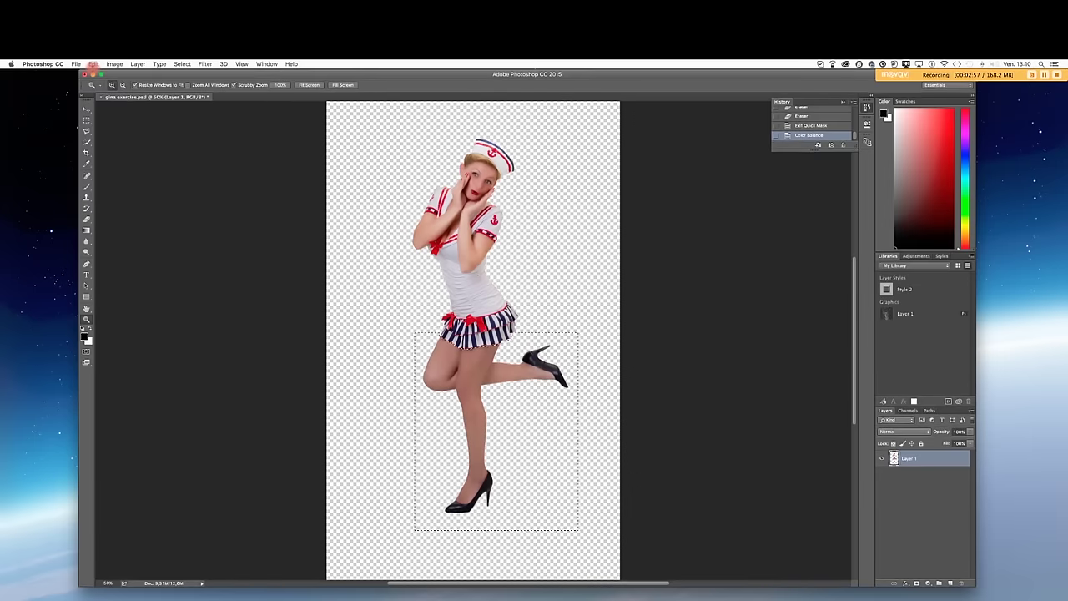
# Brighten the selected legs with Brightness/Contrast, setting Brightness to 30.
pyautogui.click(112, 65)
pyautogui.moveTo(134, 87)
pyautogui.click(222, 87)
pyautogui.moveTo(718, 253); pyautogui.dragTo(730, 252)
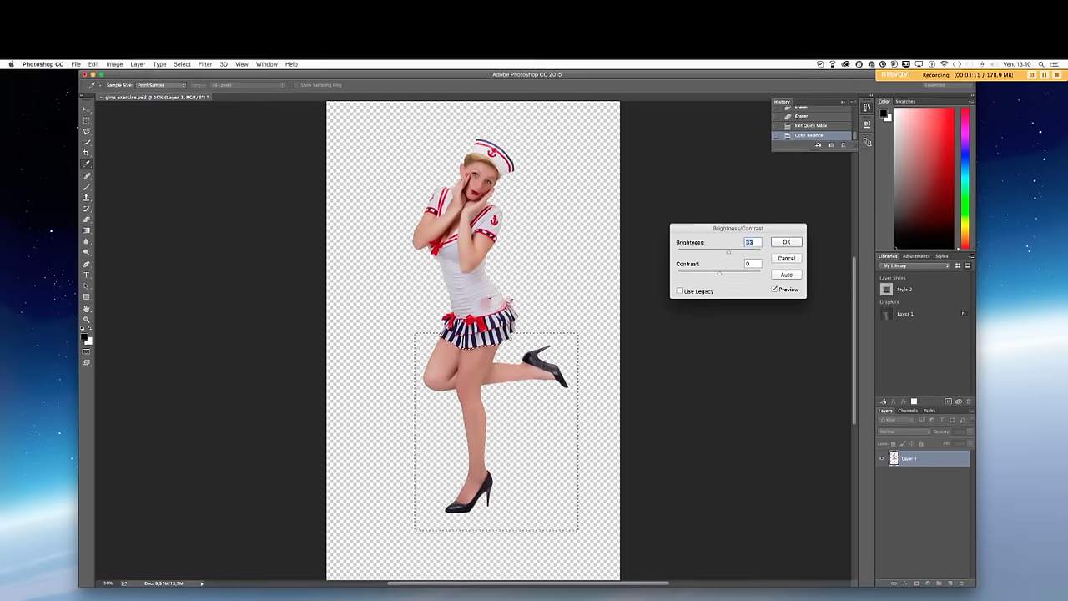
pyautogui.moveTo(729, 253); pyautogui.dragTo(727, 253)
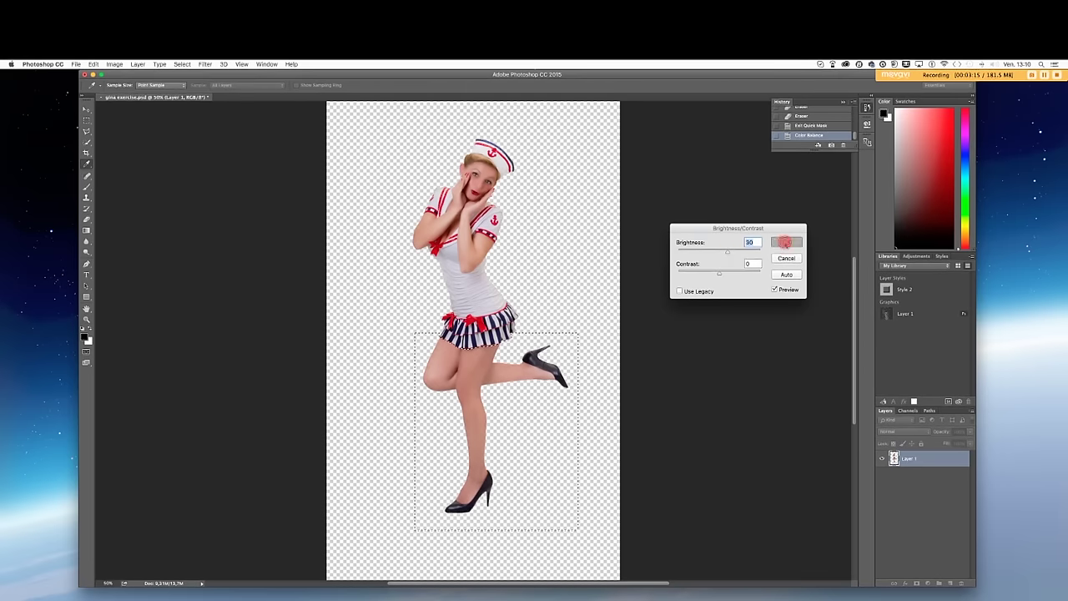
pyautogui.click(786, 242)
pyautogui.press('z')
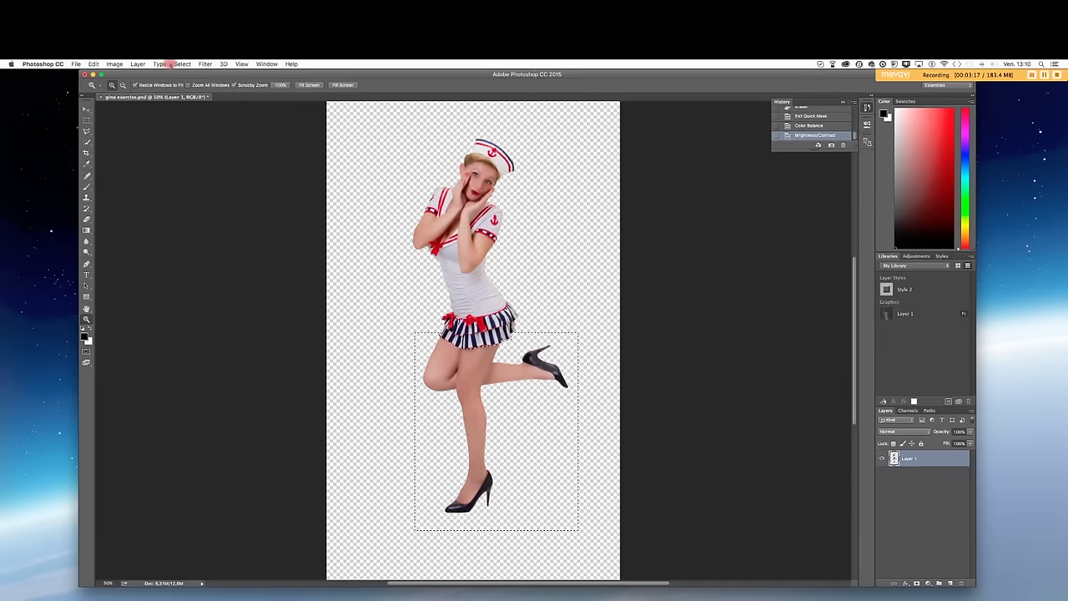
# Clear the selection around the legs and duplicate the figure's layer twice, stacking the copies above Layer 1.
pyautogui.click(182, 64)
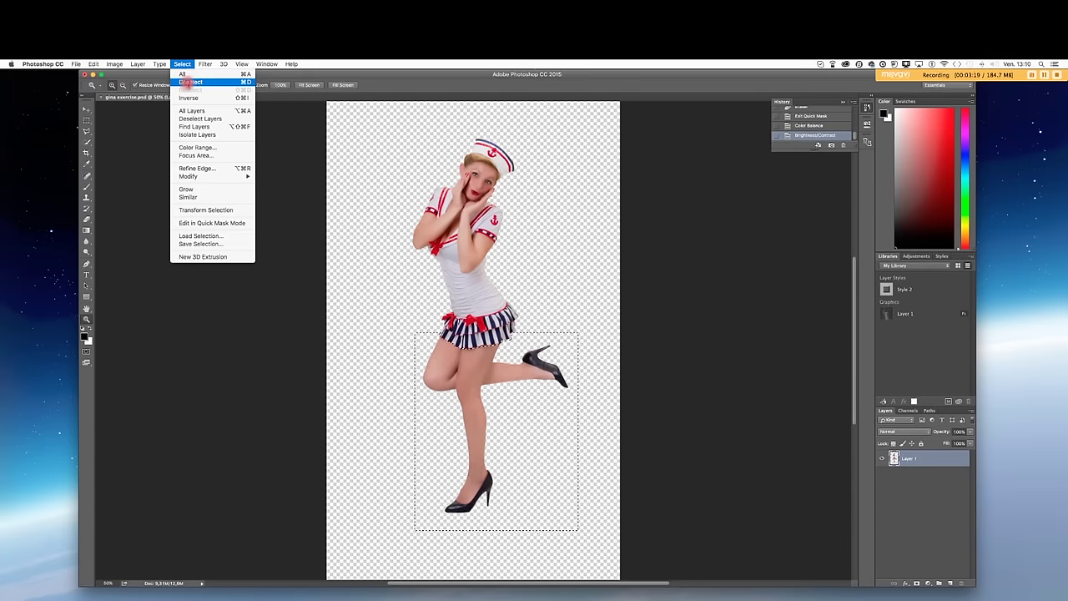
pyautogui.click(378, 131)
pyautogui.press('super+d')
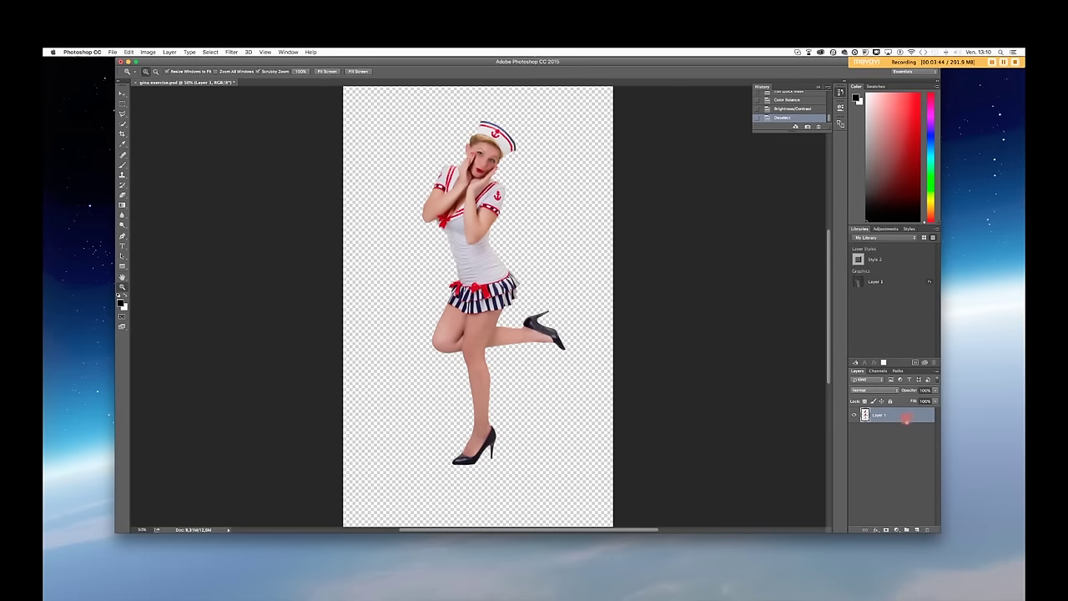
pyautogui.moveTo(915, 417); pyautogui.dragTo(919, 529)
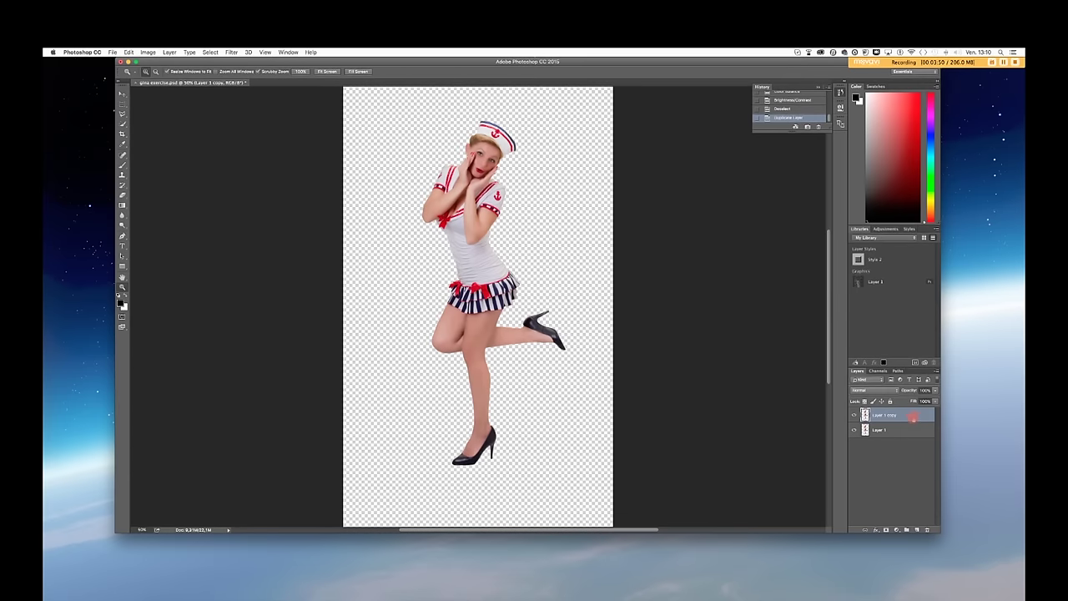
pyautogui.moveTo(912, 414); pyautogui.dragTo(918, 529)
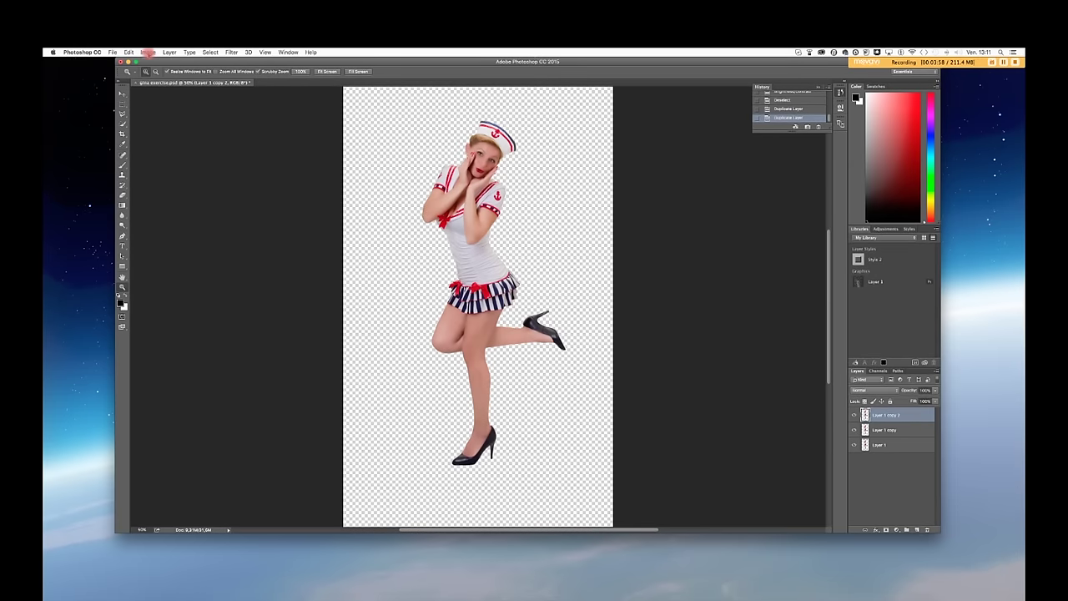
# Turn the top layer, Layer 1 copy 2, black and white by setting its Hue/Saturation Saturation to -100.
pyautogui.click(147, 52)
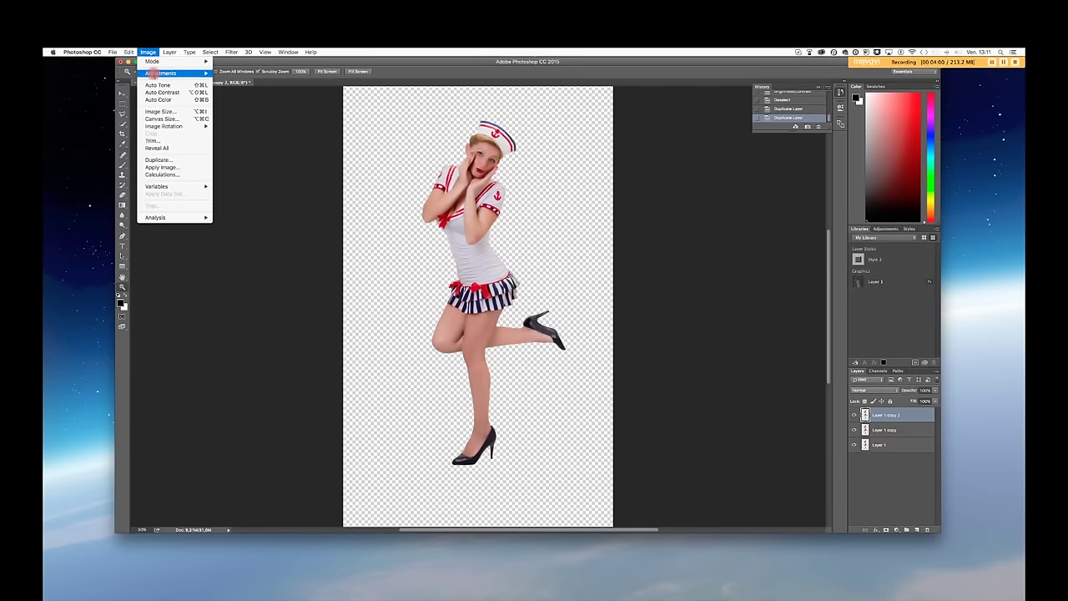
pyautogui.moveTo(184, 74)
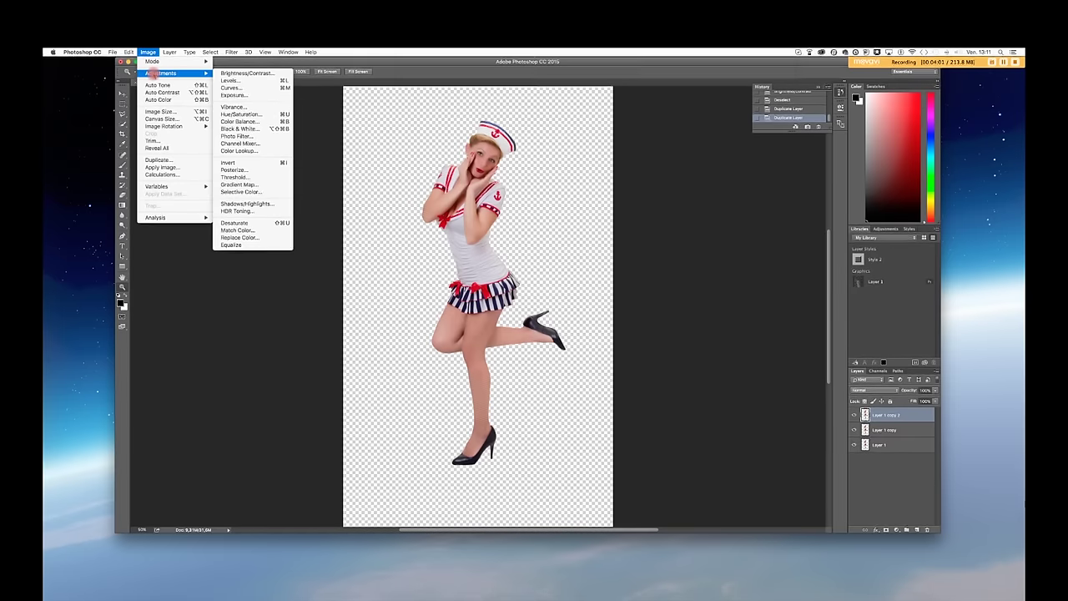
pyautogui.click(238, 114)
pyautogui.moveTo(707, 319); pyautogui.dragTo(668, 322)
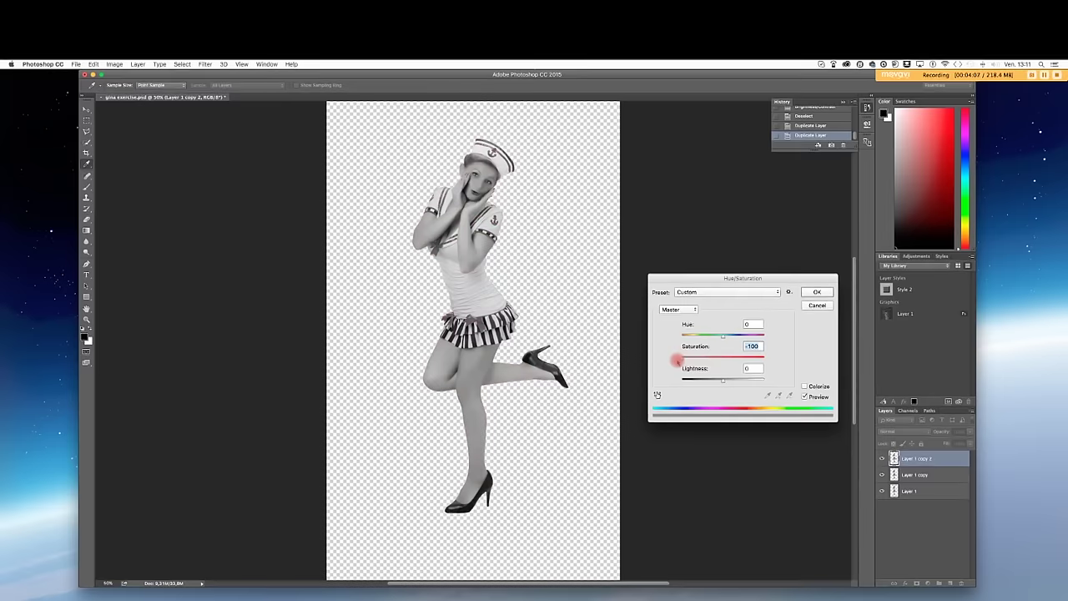
pyautogui.click(816, 292)
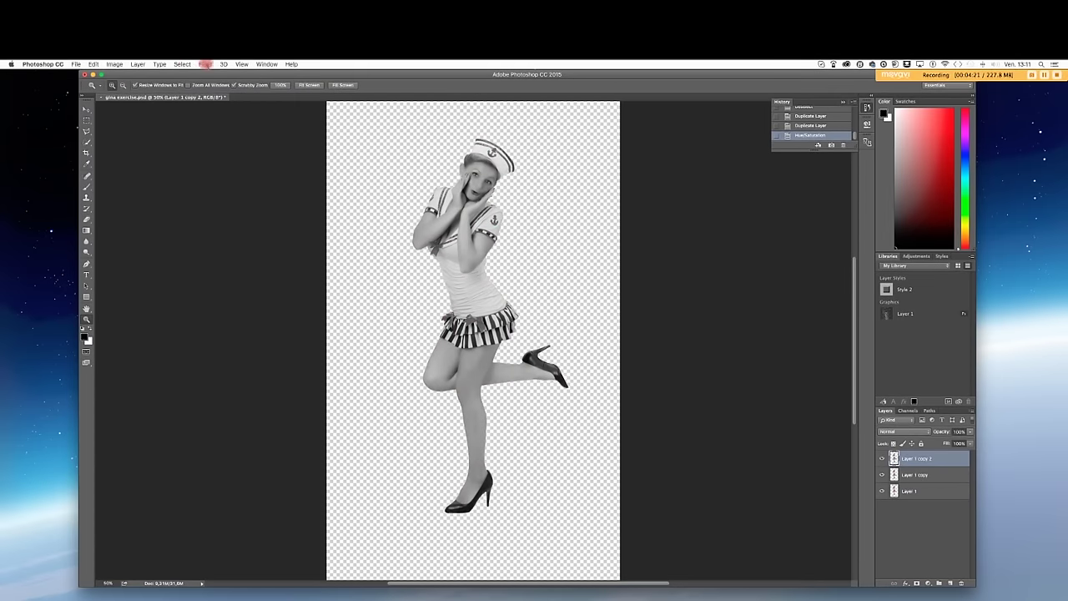
# Open the Cutout filter from the Filter Gallery for Layer 1 copy 2, keeping its whole dialog in view.
pyautogui.click(205, 65)
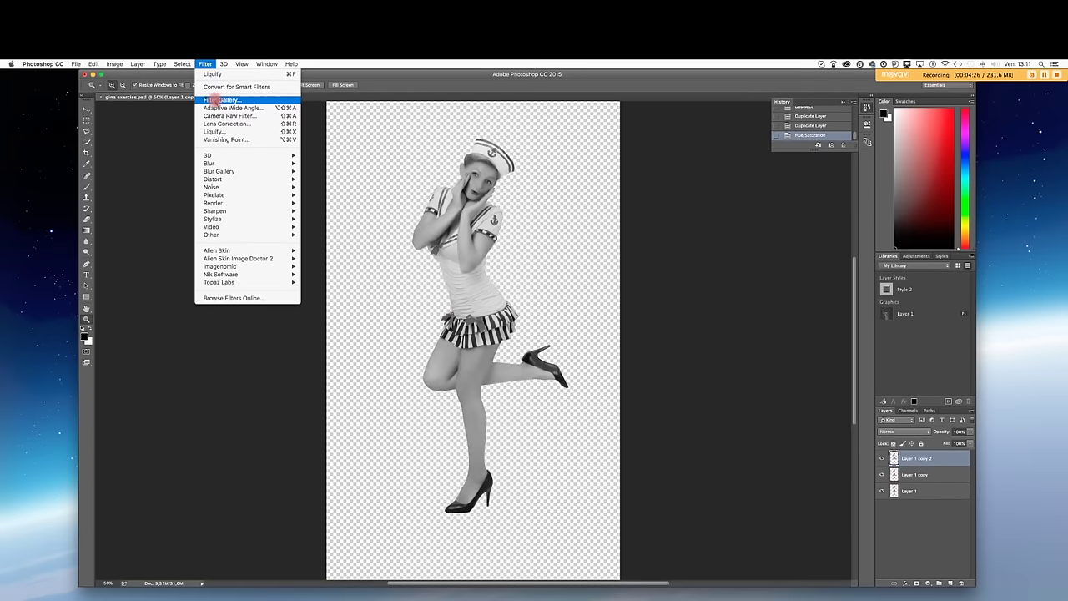
pyautogui.click(216, 100)
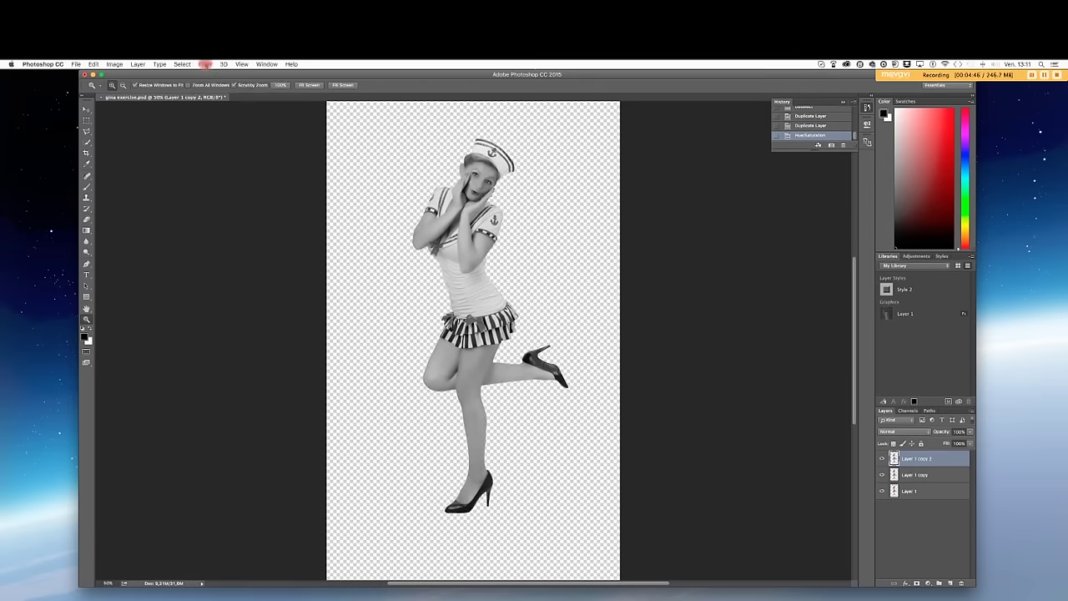
pyautogui.click(205, 64)
pyautogui.click(211, 100)
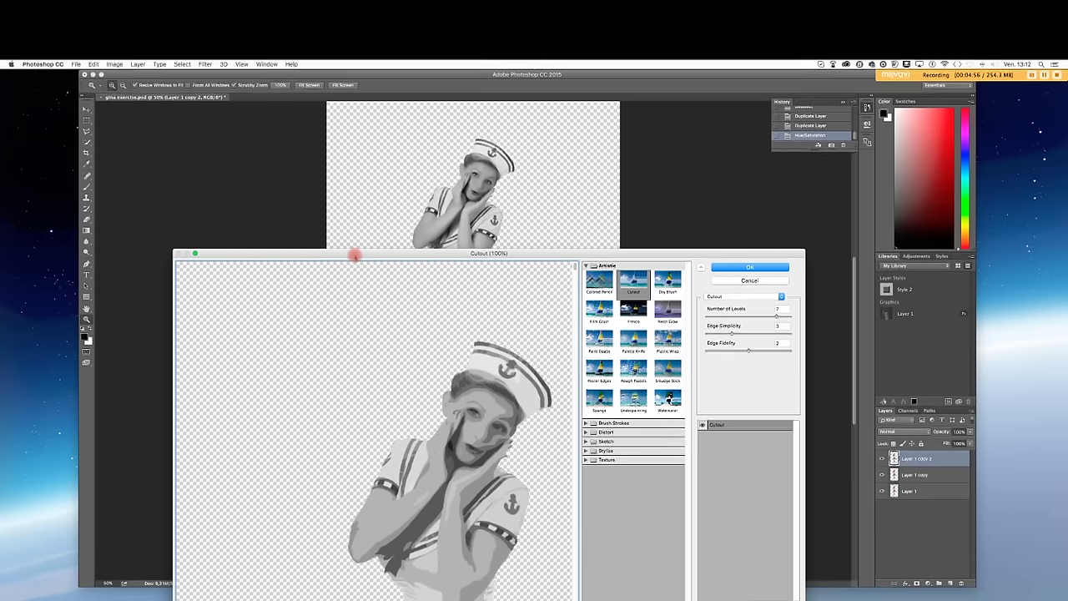
pyautogui.moveTo(355, 255); pyautogui.dragTo(377, 139)
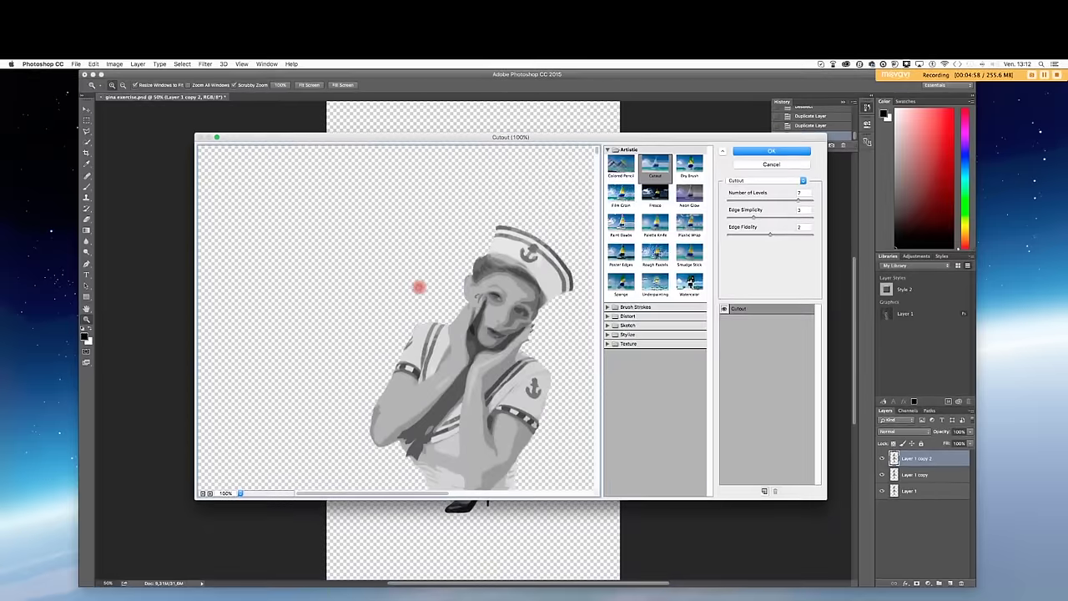
# Examine the Cutout preview over the figure's face, clothing and legs.
pyautogui.scroll(-10, 418, 287)
pyautogui.scroll(10, 419, 287)
pyautogui.scroll(-5, 419, 287)
pyautogui.scroll(5, 419, 287)
pyautogui.scroll(-5, 418, 289)
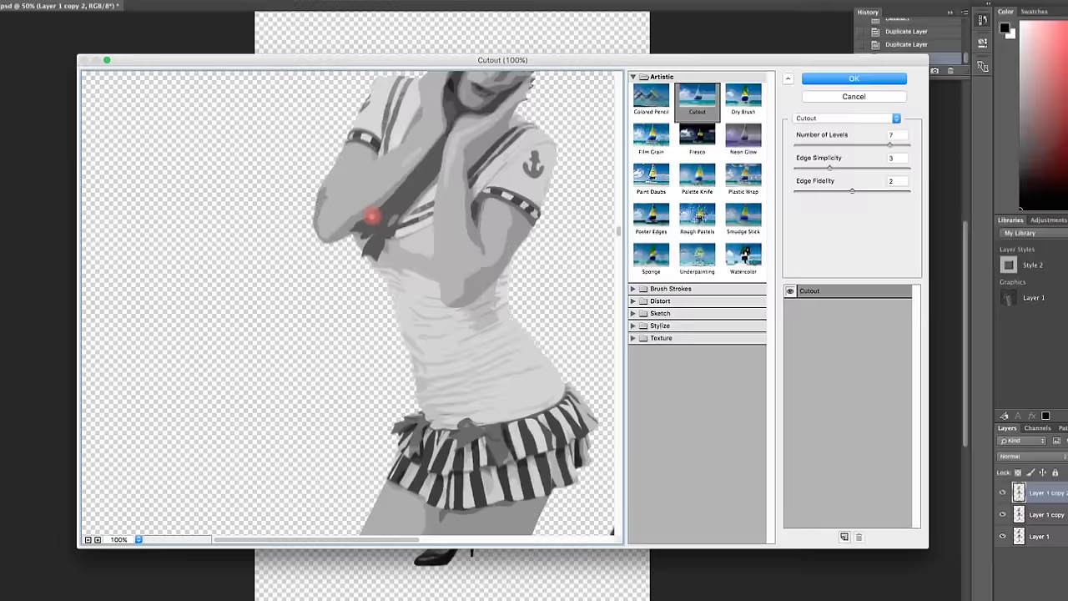
pyautogui.scroll(5, 412, 251)
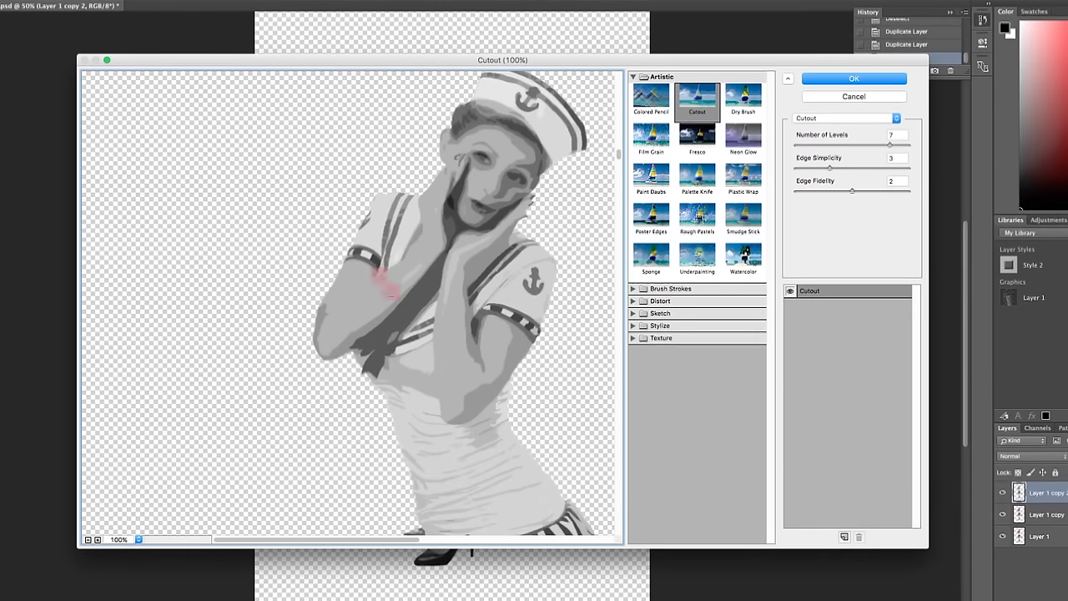
pyautogui.scroll(-8, 459, 343)
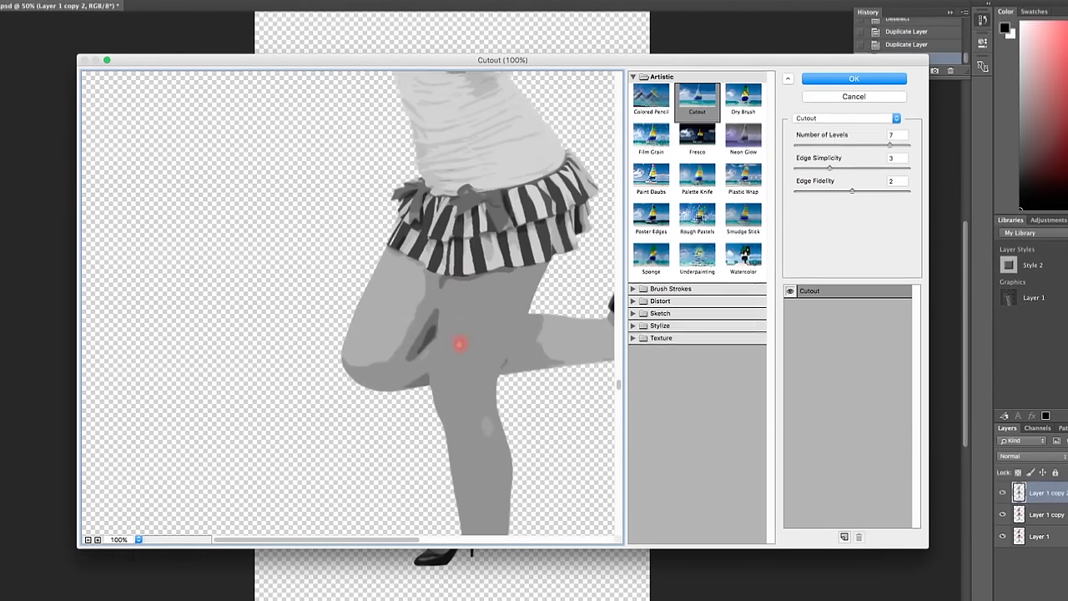
pyautogui.scroll(3, 459, 343)
pyautogui.scroll(5, 459, 343)
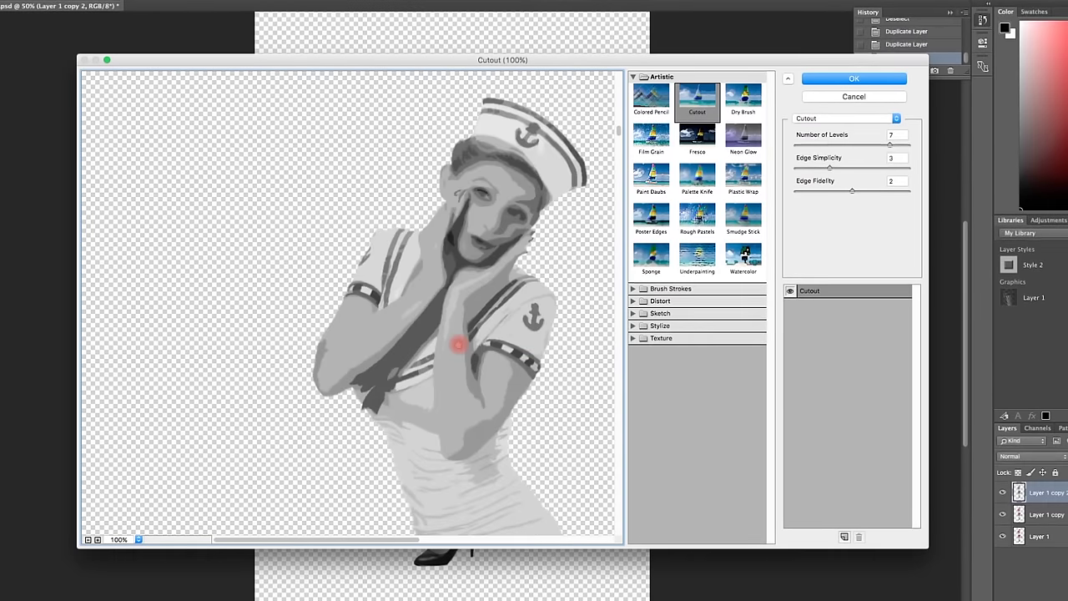
# Apply Cutout with Number of Levels 7, Edge Simplicity 3 and Edge Fidelity 2.
pyautogui.click(887, 147)
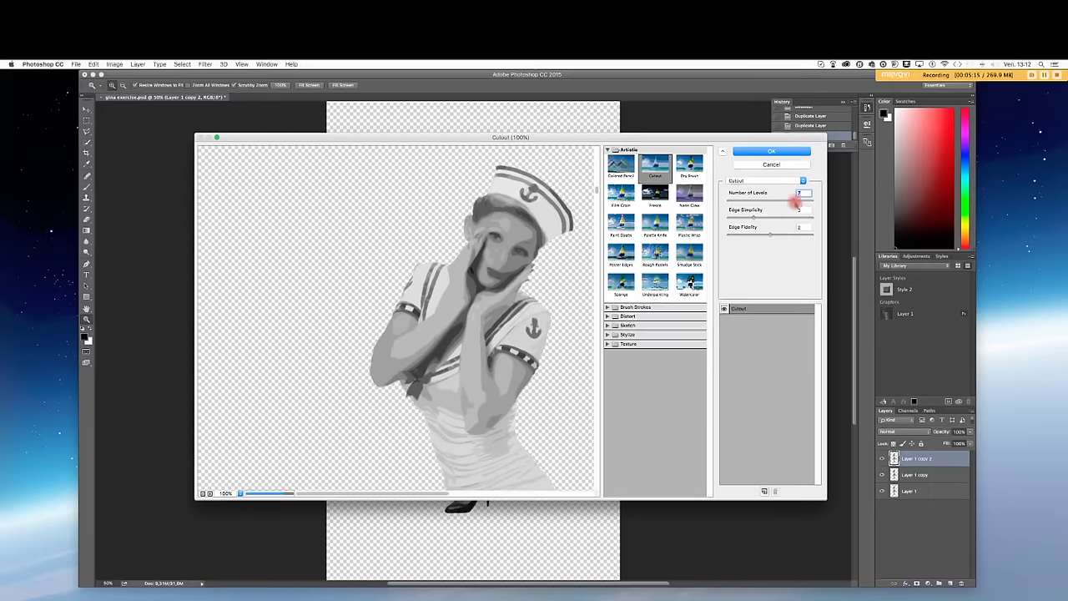
pyautogui.write('4')
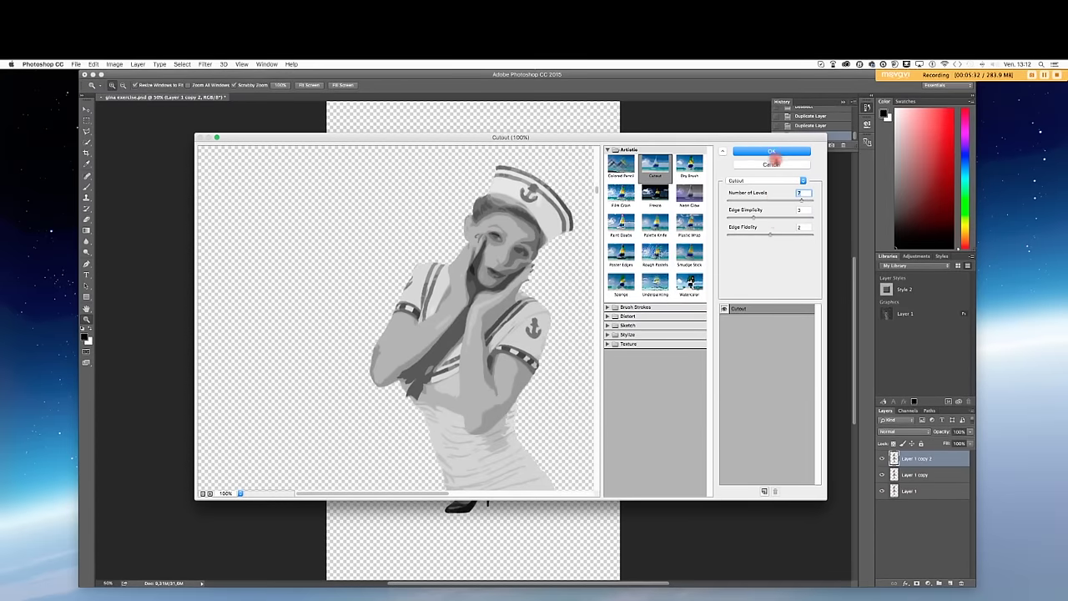
pyautogui.click(769, 153)
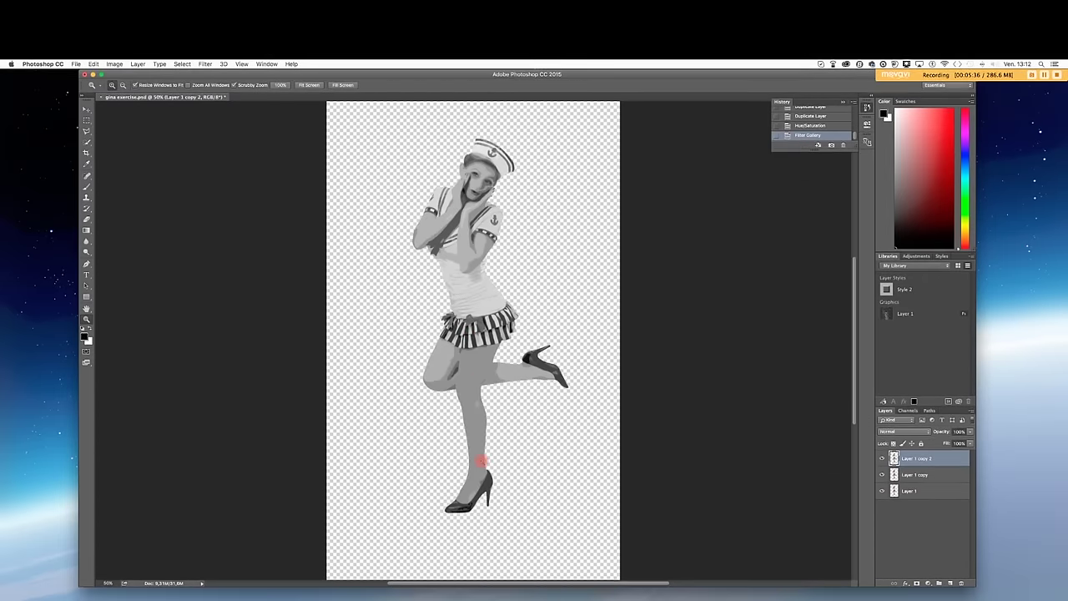
# Compare the figure with and without Layer 1 copy 2, and set that layer's blending mode to Overlay.
pyautogui.click(882, 458)
pyautogui.click(883, 458)
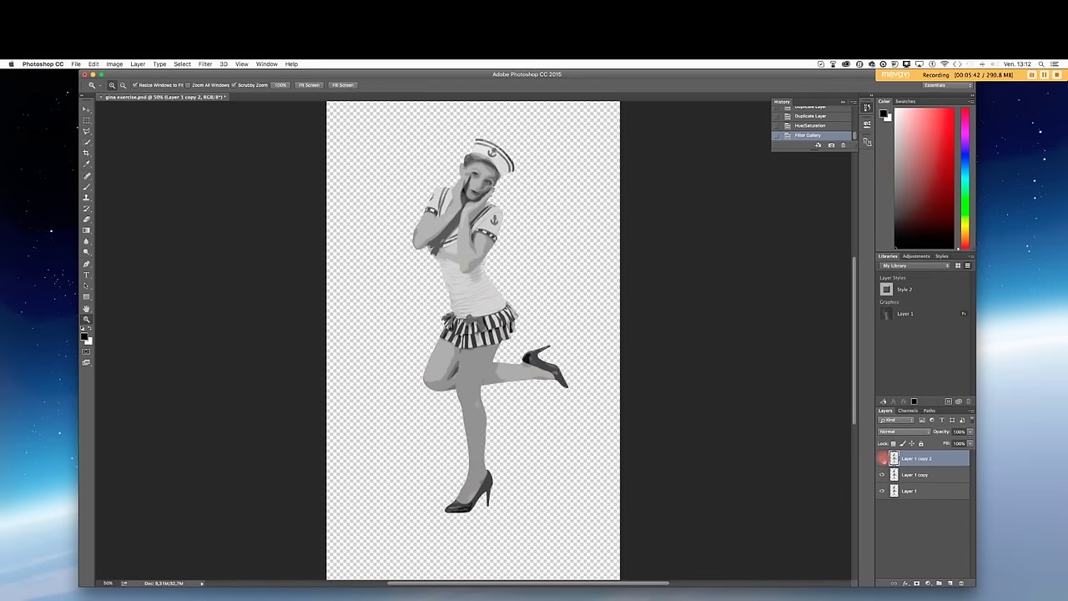
pyautogui.click(929, 431)
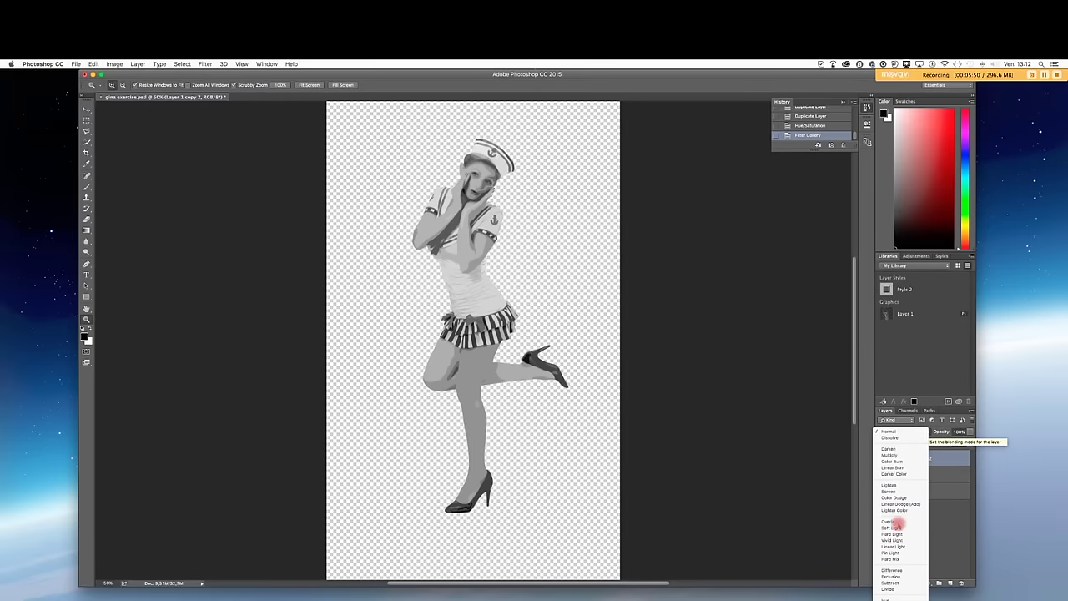
pyautogui.click(893, 524)
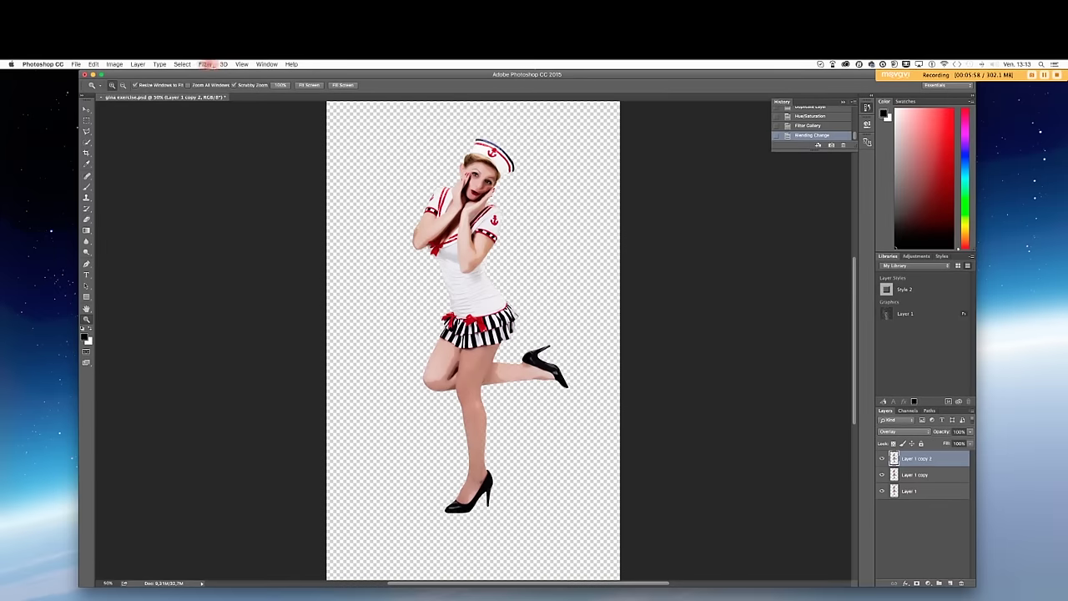
# Apply a Gaussian Blur with a radius of 8.0 pixels to Layer 1 copy 2.
pyautogui.click(205, 64)
pyautogui.moveTo(209, 171)
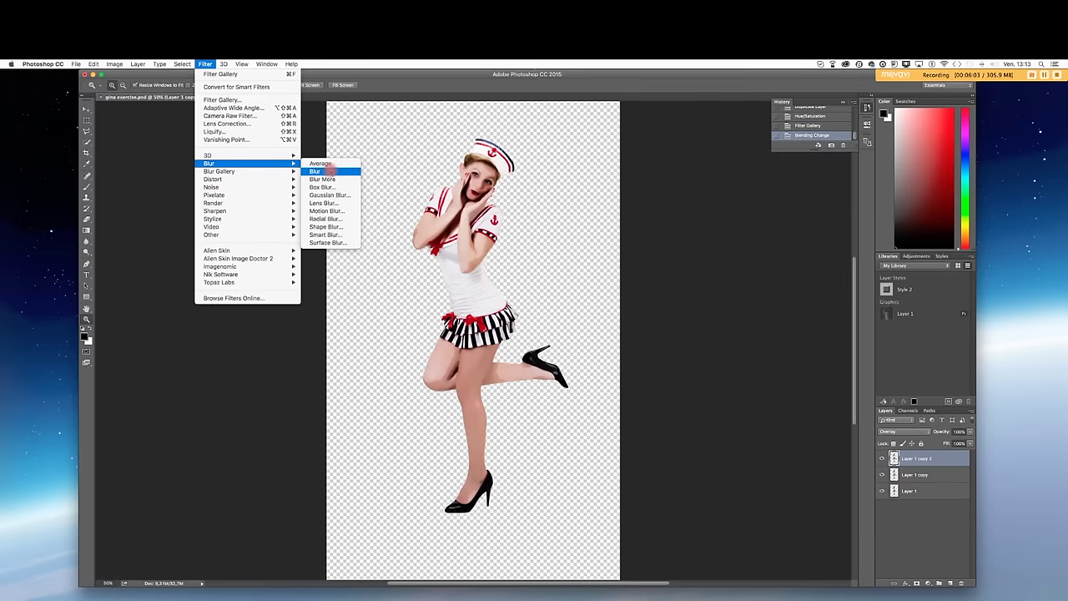
pyautogui.click(334, 195)
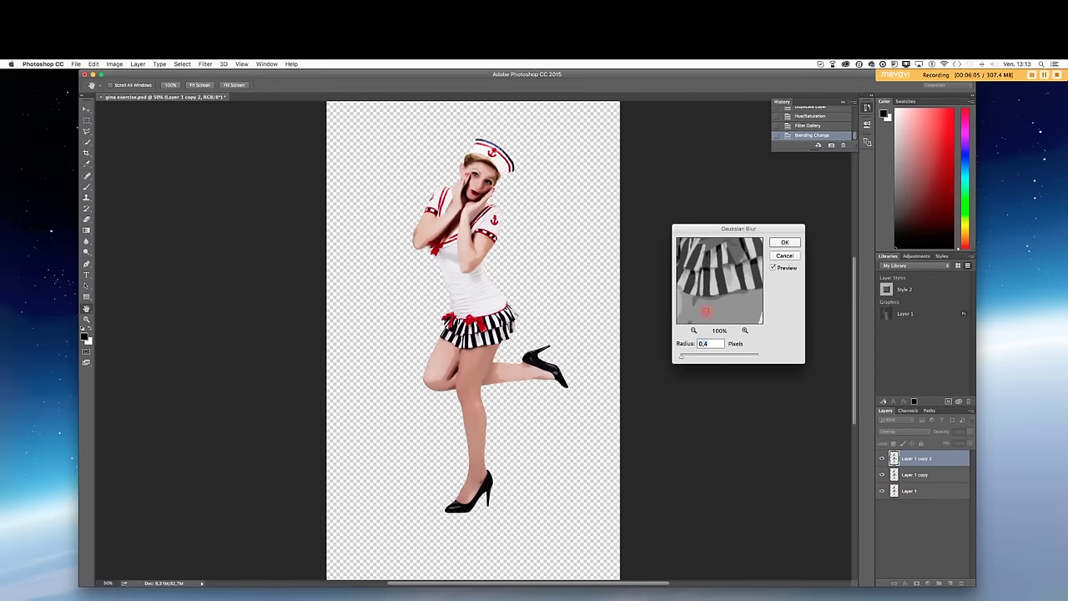
pyautogui.moveTo(699, 357)
pyautogui.mouseDown()
pyautogui.moveTo(683, 357)
pyautogui.moveTo(705, 356)
pyautogui.mouseUp()
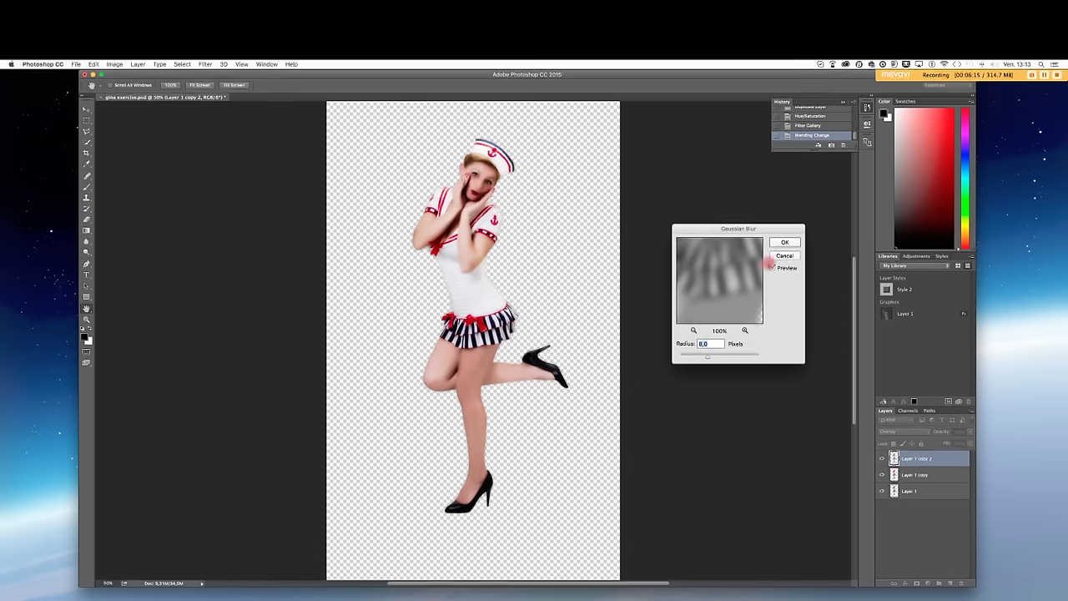
pyautogui.click(785, 243)
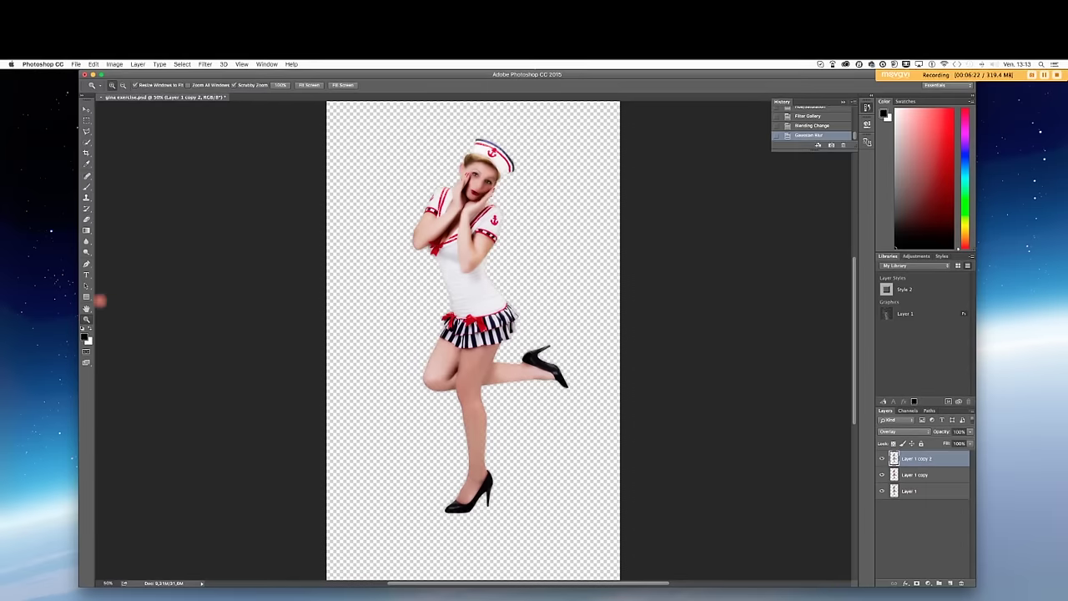
# Brighten the highlights in the hair beneath the sailor hat with the Dodge tool on Layer 1 copy 2.
pyautogui.moveTo(492, 219); pyautogui.dragTo(492, 219)
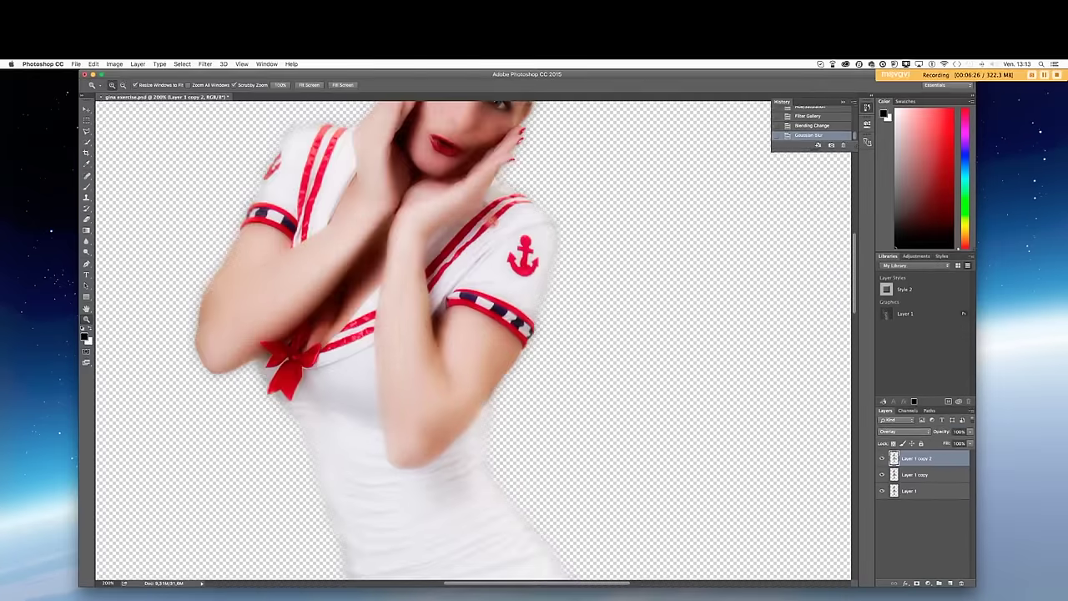
pyautogui.hscroll(-3, 492, 219)
pyautogui.scroll(5, 493, 219)
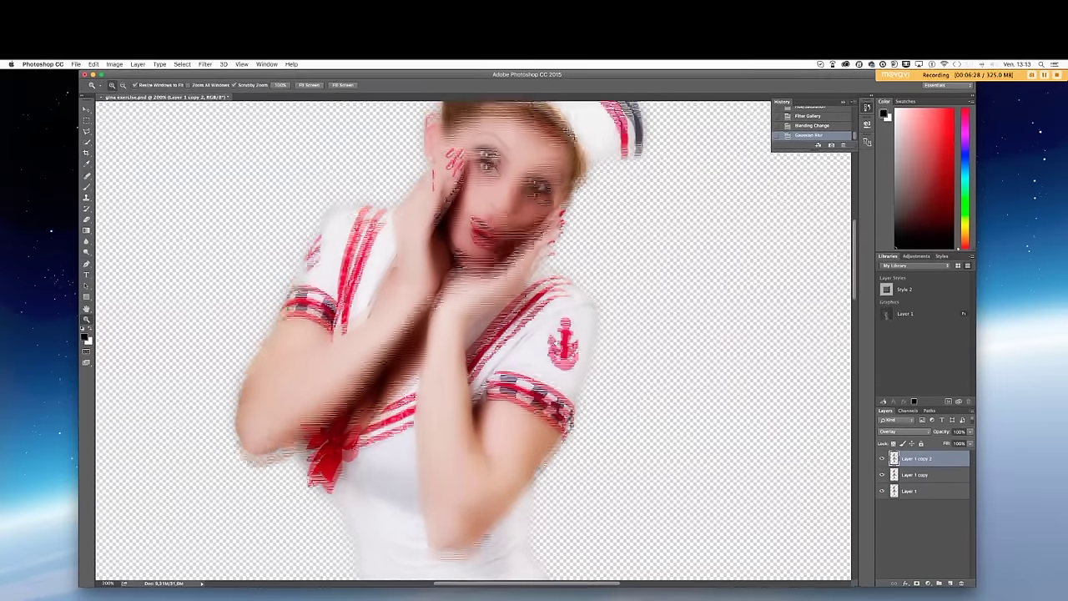
pyautogui.scroll(2, 474, 340)
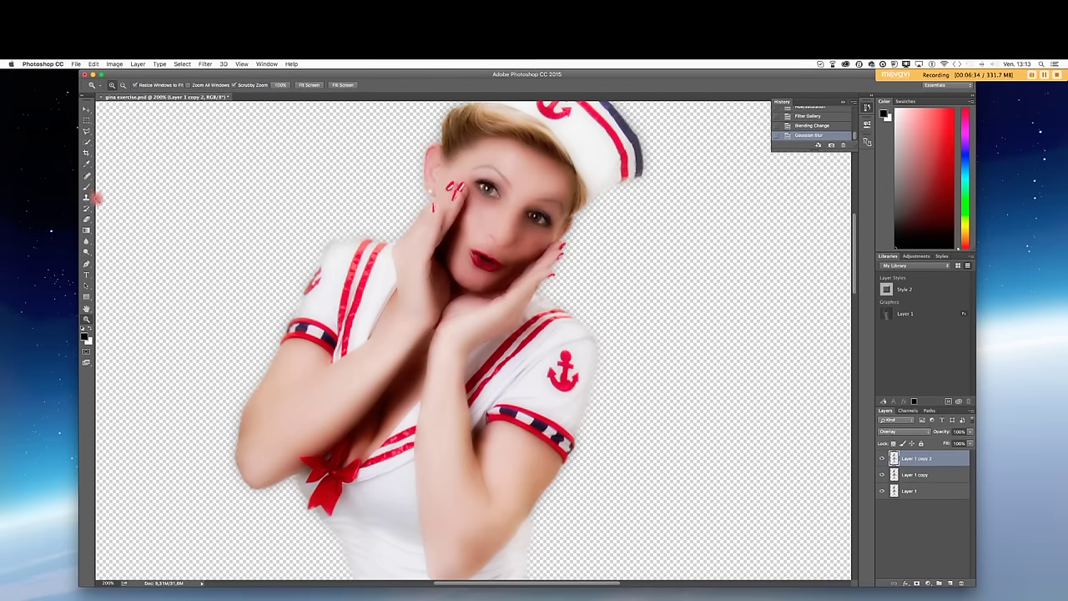
pyautogui.click(87, 253)
pyautogui.click(117, 249)
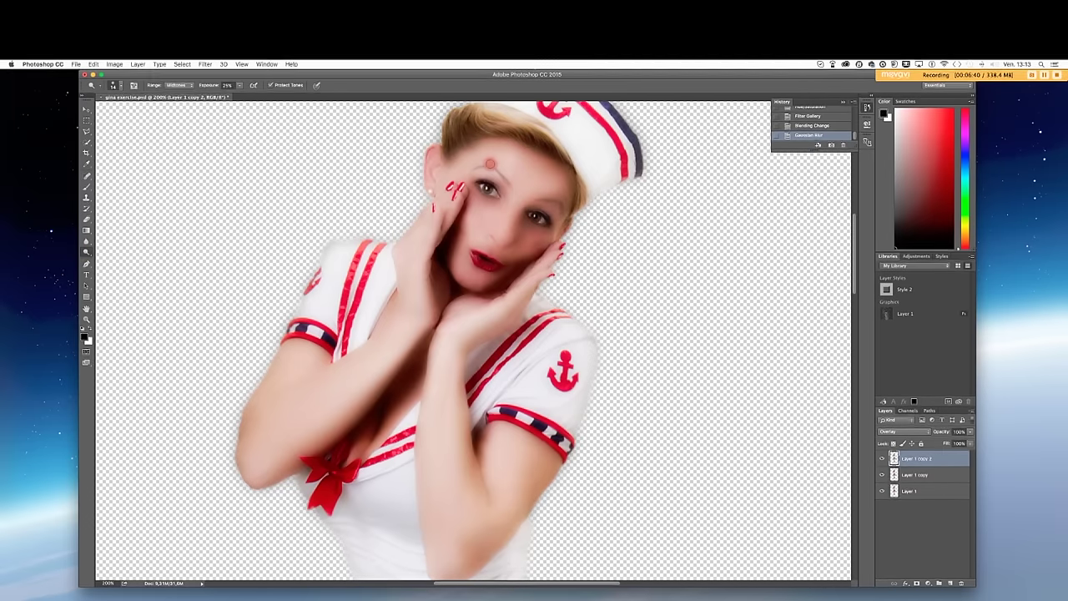
pyautogui.scroll(3, 498, 157)
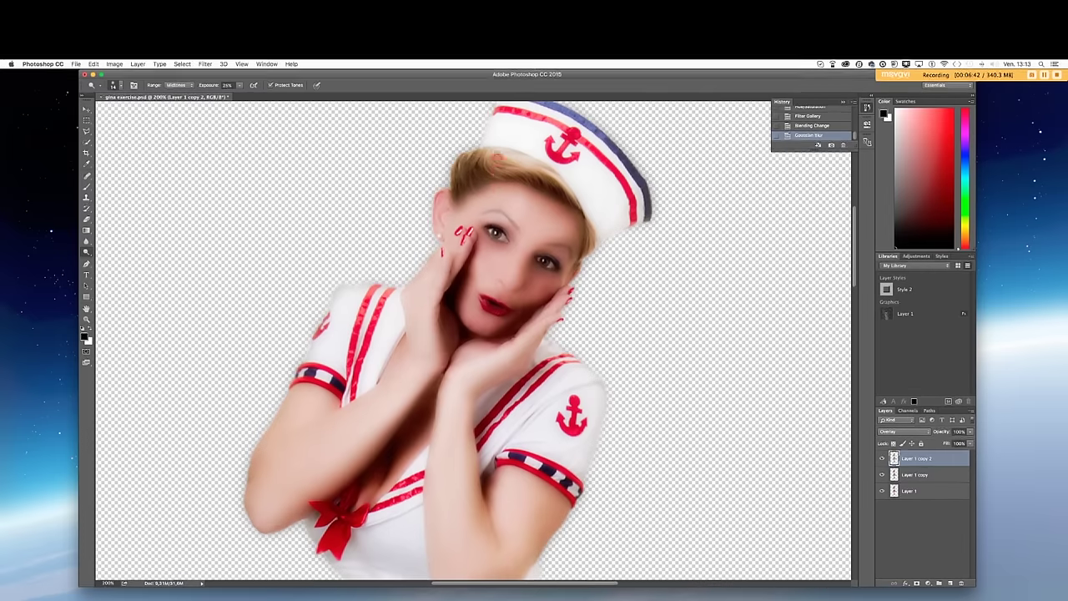
pyautogui.moveTo(486, 173)
pyautogui.mouseDown()
pyautogui.moveTo(525, 169)
pyautogui.moveTo(511, 164)
pyautogui.mouseUp()
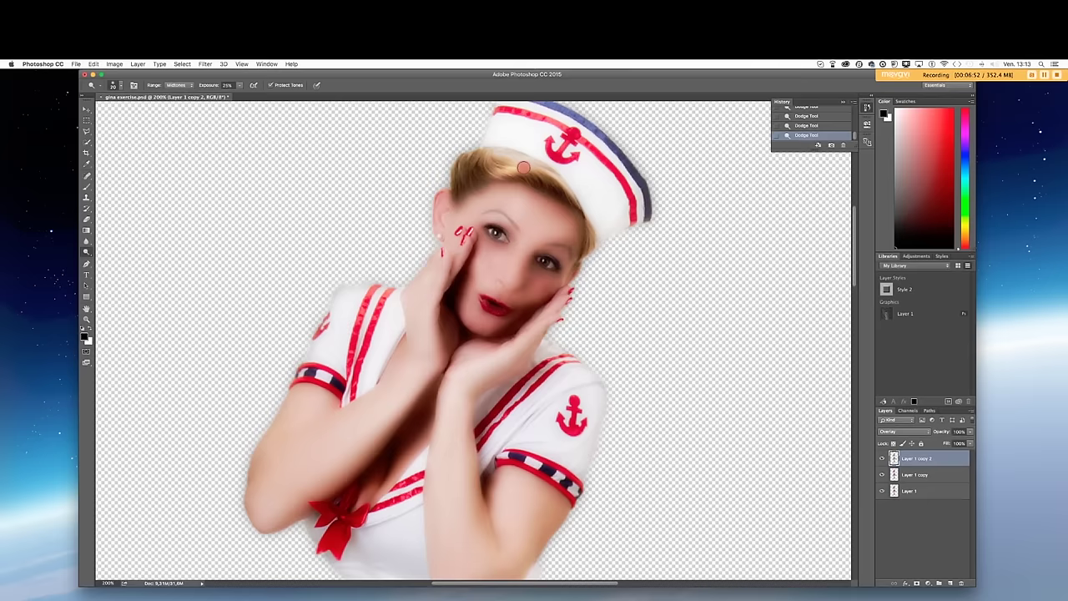
pyautogui.moveTo(483, 162)
pyautogui.mouseDown()
pyautogui.moveTo(496, 162)
pyautogui.moveTo(475, 160)
pyautogui.mouseUp()
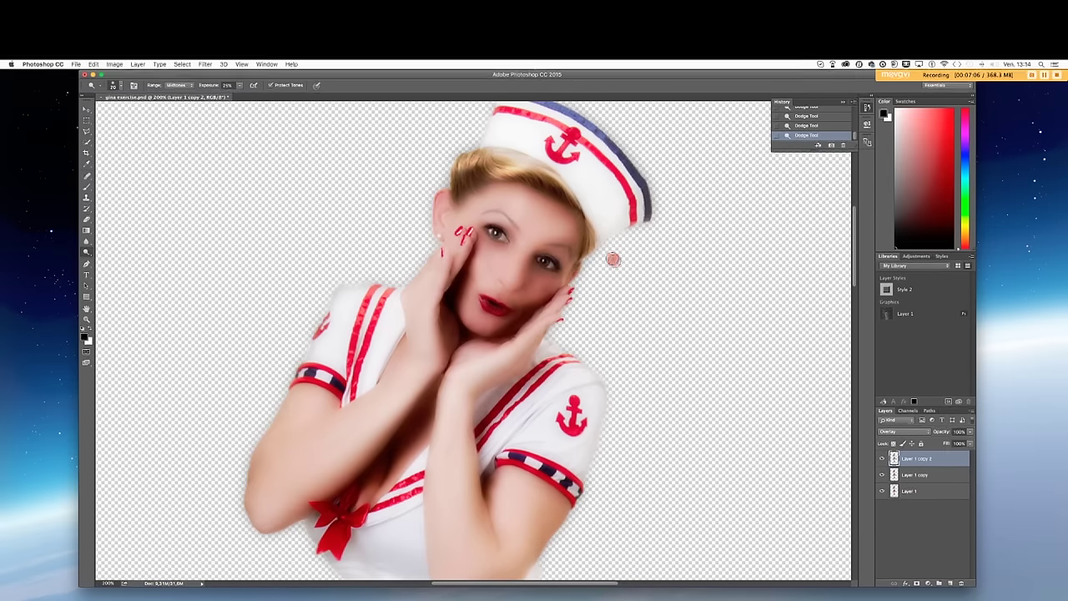
pyautogui.scroll(-2, 614, 246)
pyautogui.moveTo(604, 247); pyautogui.dragTo(613, 242)
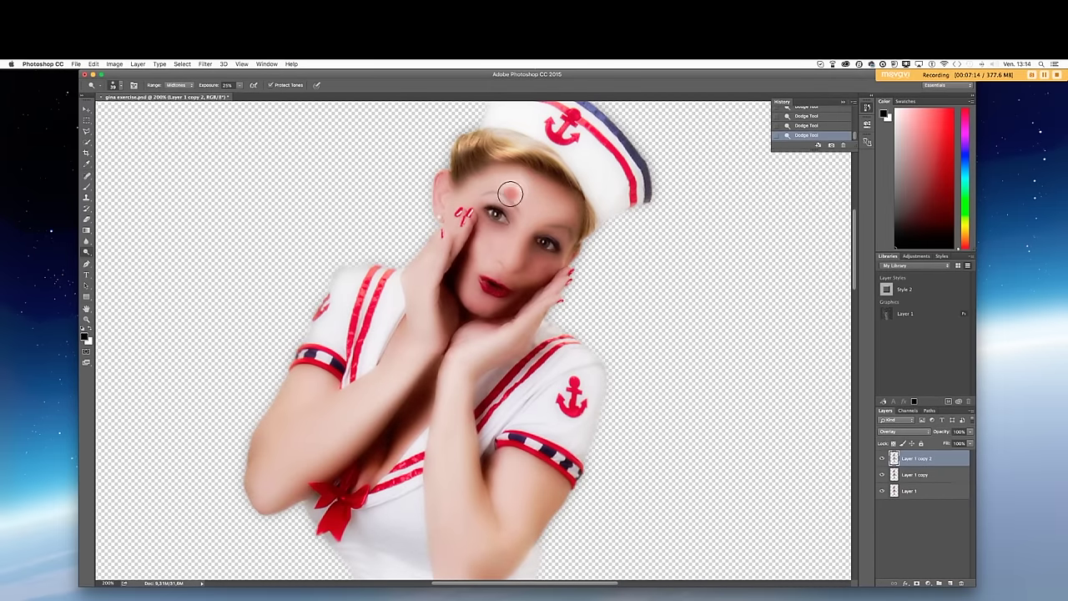
# Dodge highlights onto the forehead, nose, hands and both arms of the figure.
pyautogui.moveTo(519, 182)
pyautogui.mouseDown()
pyautogui.moveTo(493, 192)
pyautogui.moveTo(496, 239)
pyautogui.moveTo(482, 259)
pyautogui.moveTo(496, 248)
pyautogui.mouseUp()
pyautogui.moveTo(539, 212); pyautogui.dragTo(551, 210)
pyautogui.moveTo(458, 194)
pyautogui.mouseDown()
pyautogui.moveTo(476, 194)
pyautogui.moveTo(462, 206)
pyautogui.mouseUp()
pyautogui.moveTo(448, 282)
pyautogui.mouseDown()
pyautogui.moveTo(432, 274)
pyautogui.moveTo(444, 282)
pyautogui.mouseUp()
pyautogui.moveTo(482, 332)
pyautogui.mouseDown()
pyautogui.moveTo(517, 325)
pyautogui.moveTo(499, 333)
pyautogui.mouseUp()
pyautogui.moveTo(416, 378)
pyautogui.mouseDown()
pyautogui.moveTo(400, 374)
pyautogui.moveTo(282, 470)
pyautogui.moveTo(356, 424)
pyautogui.moveTo(401, 370)
pyautogui.moveTo(358, 433)
pyautogui.moveTo(275, 484)
pyautogui.moveTo(380, 518)
pyautogui.moveTo(276, 443)
pyautogui.moveTo(299, 374)
pyautogui.moveTo(309, 375)
pyautogui.moveTo(291, 394)
pyautogui.mouseUp()
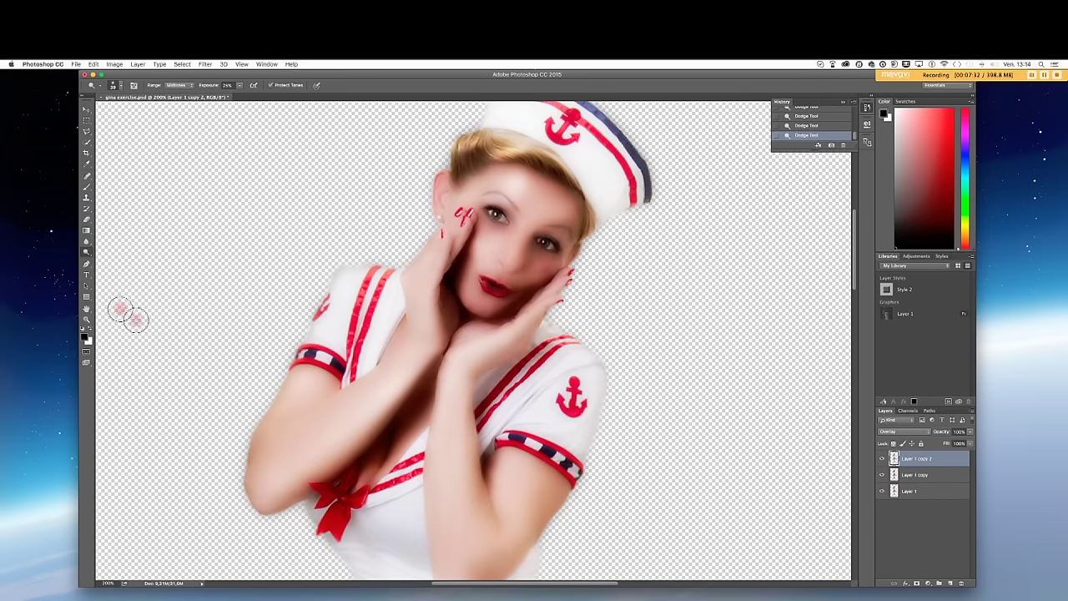
pyautogui.scroll(-5, 370, 382)
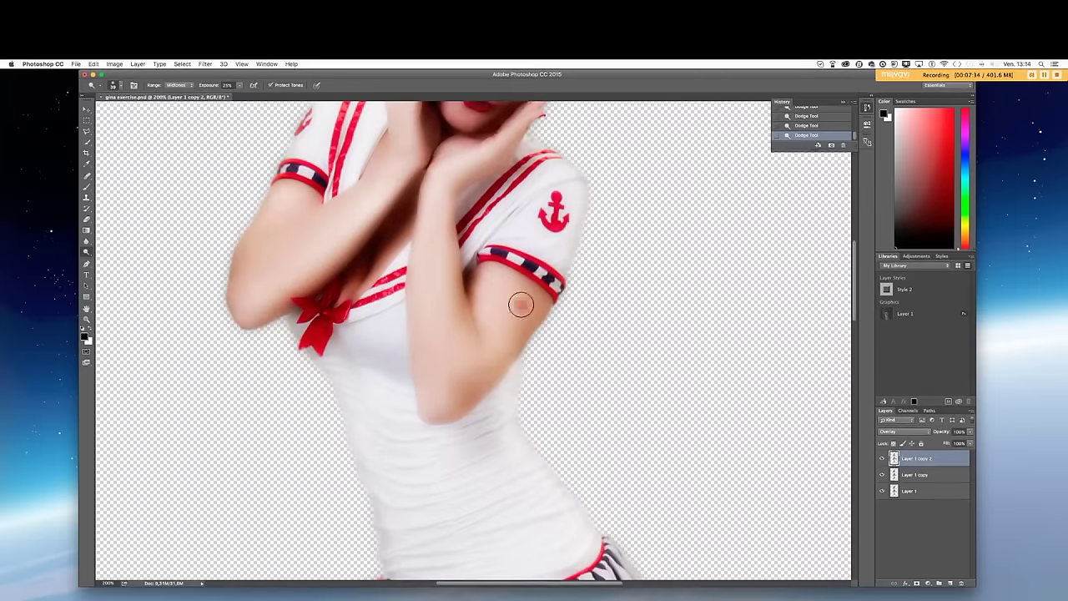
pyautogui.moveTo(435, 219)
pyautogui.mouseDown()
pyautogui.moveTo(424, 354)
pyautogui.moveTo(427, 191)
pyautogui.moveTo(424, 361)
pyautogui.moveTo(432, 376)
pyautogui.moveTo(444, 356)
pyautogui.moveTo(454, 384)
pyautogui.moveTo(430, 399)
pyautogui.moveTo(435, 408)
pyautogui.moveTo(431, 401)
pyautogui.moveTo(551, 359)
pyautogui.moveTo(559, 330)
pyautogui.moveTo(516, 366)
pyautogui.moveTo(429, 406)
pyautogui.moveTo(480, 431)
pyautogui.moveTo(479, 448)
pyautogui.moveTo(351, 402)
pyautogui.moveTo(280, 339)
pyautogui.moveTo(503, 442)
pyautogui.mouseUp()
# Dodge highlights along the thighs, the knees and the raised calf below the skirt.
pyautogui.scroll(-10, 504, 442)
pyautogui.scroll(-5, 503, 442)
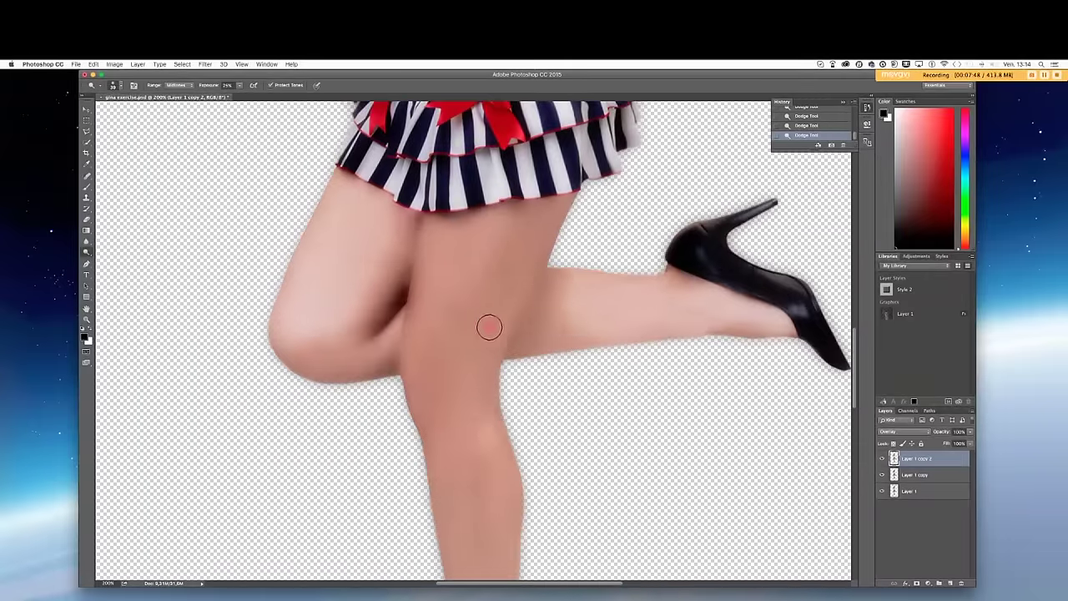
pyautogui.moveTo(490, 327); pyautogui.dragTo(500, 327)
pyautogui.moveTo(453, 245)
pyautogui.mouseDown()
pyautogui.moveTo(424, 357)
pyautogui.moveTo(475, 343)
pyautogui.moveTo(460, 230)
pyautogui.moveTo(431, 364)
pyautogui.moveTo(453, 394)
pyautogui.moveTo(355, 190)
pyautogui.moveTo(300, 325)
pyautogui.moveTo(343, 180)
pyautogui.moveTo(290, 349)
pyautogui.moveTo(364, 398)
pyautogui.moveTo(431, 317)
pyautogui.moveTo(450, 225)
pyautogui.moveTo(416, 355)
pyautogui.moveTo(420, 406)
pyautogui.moveTo(438, 400)
pyautogui.moveTo(479, 337)
pyautogui.moveTo(594, 299)
pyautogui.moveTo(605, 274)
pyautogui.moveTo(582, 291)
pyautogui.moveTo(671, 301)
pyautogui.moveTo(545, 288)
pyautogui.moveTo(670, 296)
pyautogui.mouseUp()
pyautogui.moveTo(576, 378)
pyautogui.mouseDown()
pyautogui.moveTo(478, 390)
pyautogui.moveTo(489, 422)
pyautogui.mouseUp()
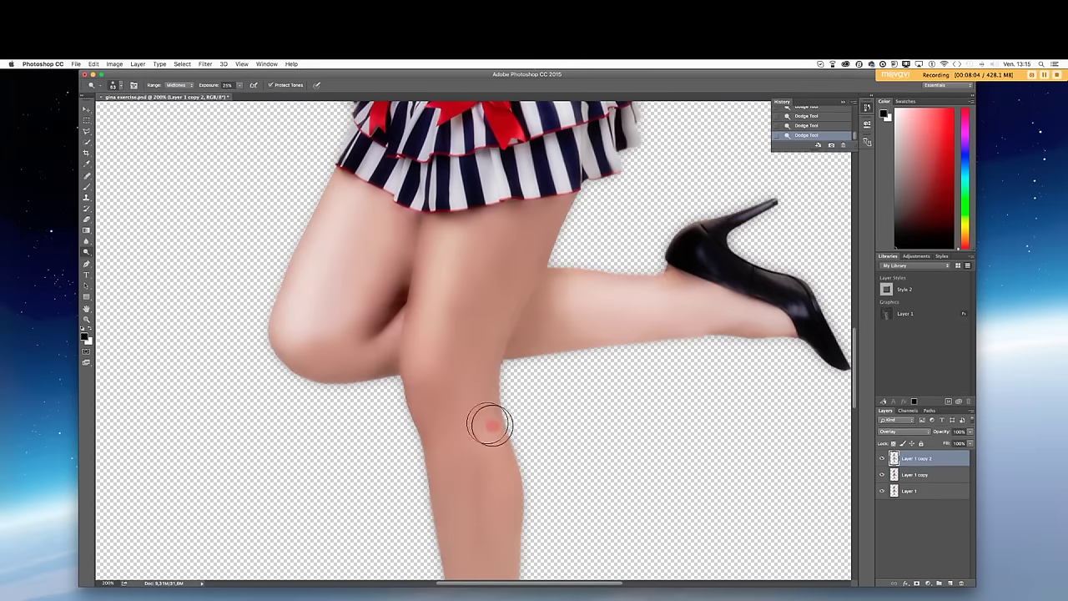
# Dodge a lengthwise highlight down the standing leg's shin from the knee to the ankle.
pyautogui.scroll(-10, 489, 424)
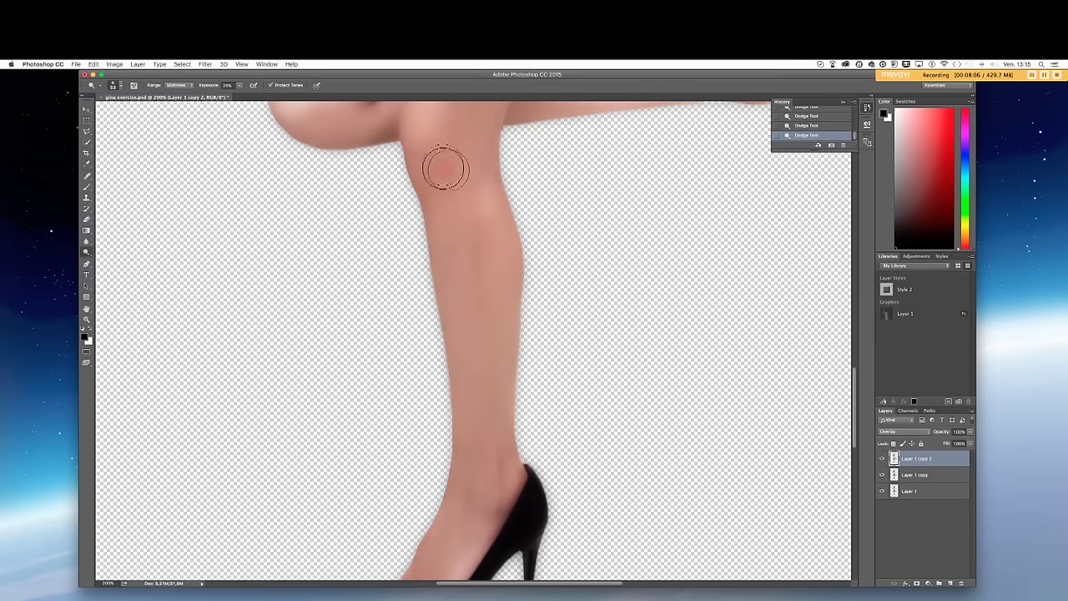
pyautogui.moveTo(479, 179)
pyautogui.mouseDown()
pyautogui.moveTo(497, 323)
pyautogui.moveTo(484, 473)
pyautogui.mouseUp()
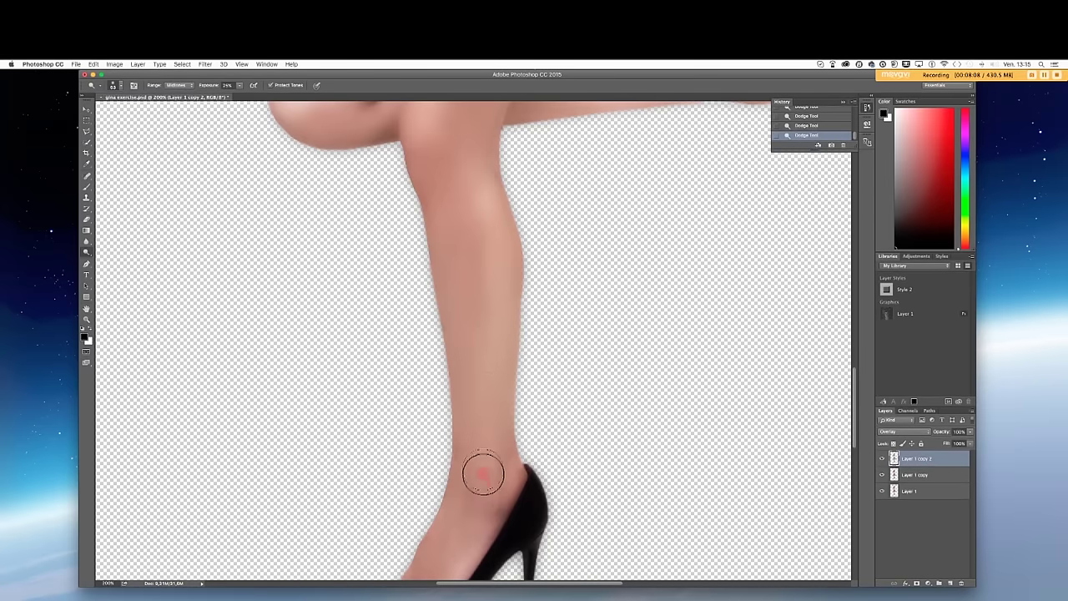
pyautogui.moveTo(481, 148)
pyautogui.mouseDown()
pyautogui.moveTo(494, 444)
pyautogui.moveTo(444, 571)
pyautogui.moveTo(528, 236)
pyautogui.moveTo(495, 96)
pyautogui.moveTo(483, 164)
pyautogui.moveTo(509, 282)
pyautogui.moveTo(489, 477)
pyautogui.mouseUp()
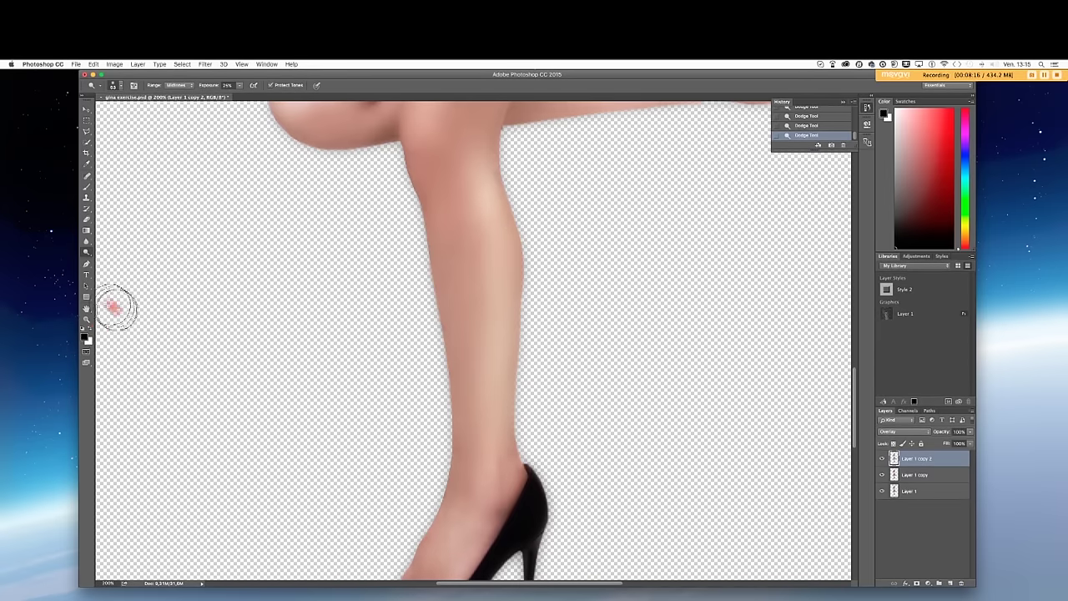
pyautogui.click(86, 319)
pyautogui.keyDown('alt'); pyautogui.click(508, 370); pyautogui.keyUp('alt')
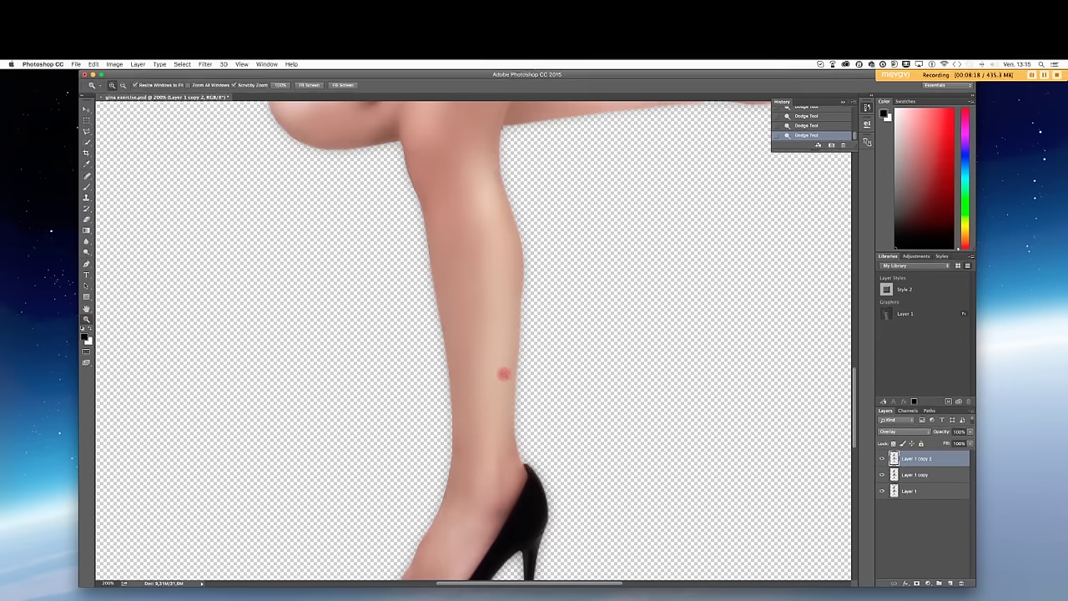
pyautogui.keyDown('alt'); pyautogui.click(506, 377); pyautogui.keyUp('alt')
pyautogui.keyDown('alt'); pyautogui.click(505, 377); pyautogui.keyUp('alt')
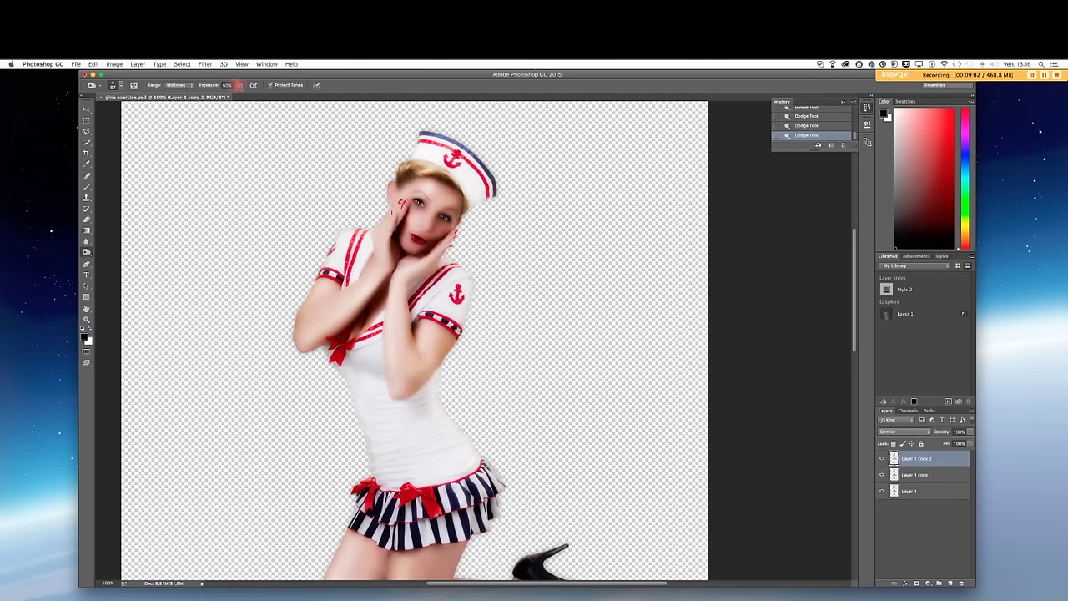
# Darken the outer edges of the arms and the side of the waist with the Burn tool at 7% exposure.
pyautogui.click(240, 86)
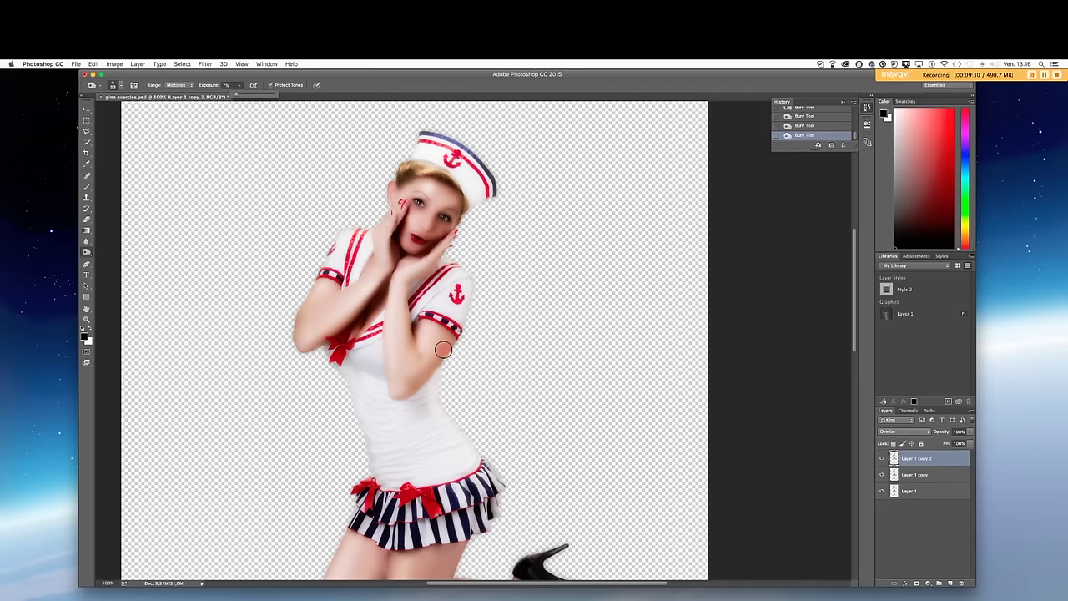
pyautogui.click(443, 350)
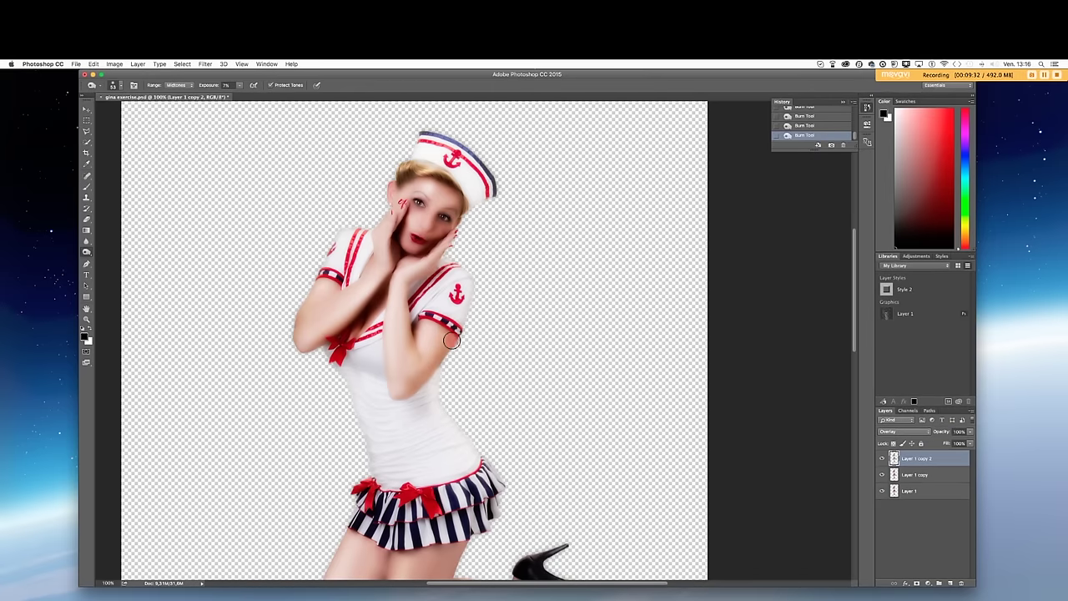
pyautogui.click(355, 423)
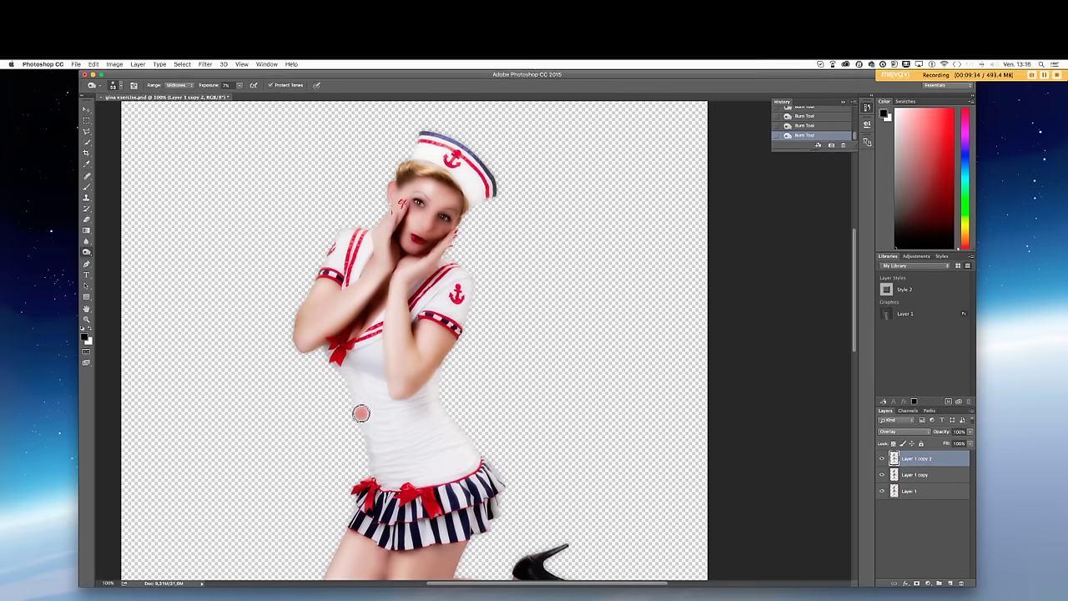
pyautogui.moveTo(290, 319); pyautogui.dragTo(297, 310)
pyautogui.click(330, 300)
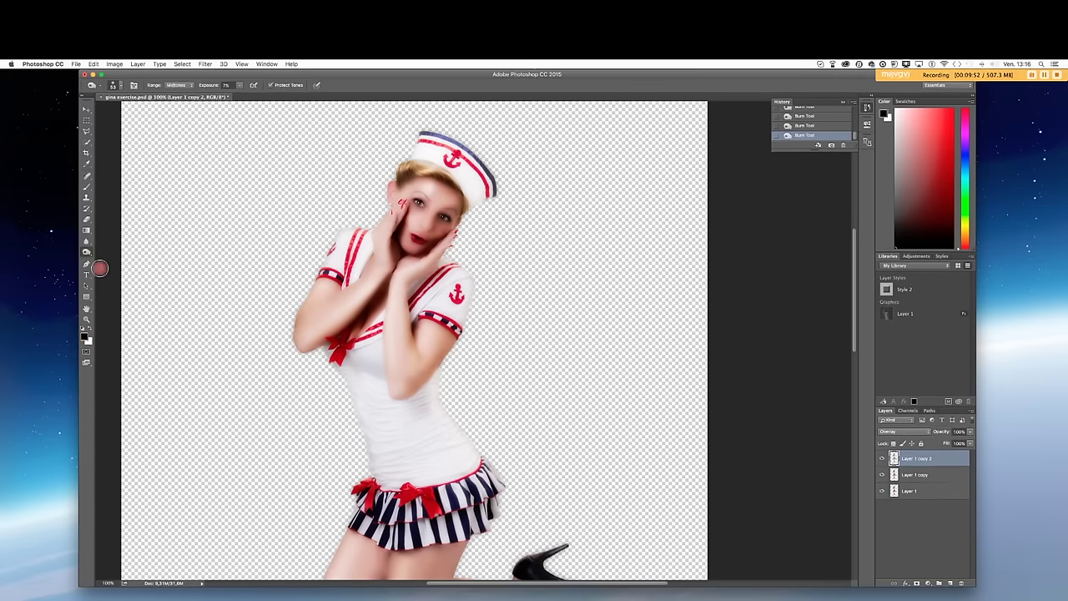
# Dodge midtone highlights onto the bent elbow and the red bow at the neckline.
pyautogui.click(87, 321)
pyautogui.click(384, 347)
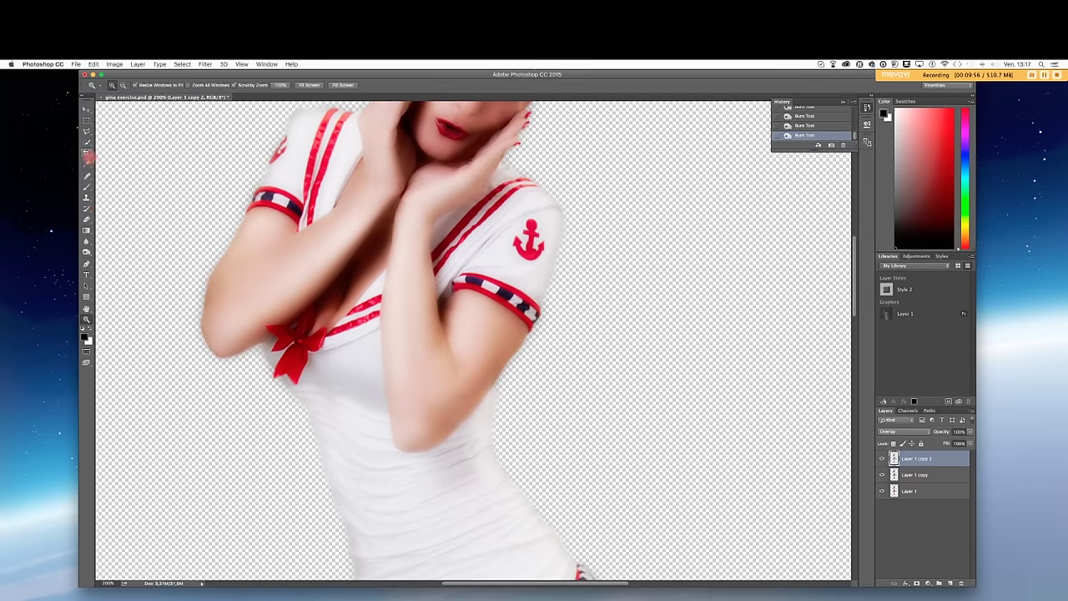
pyautogui.click(87, 251)
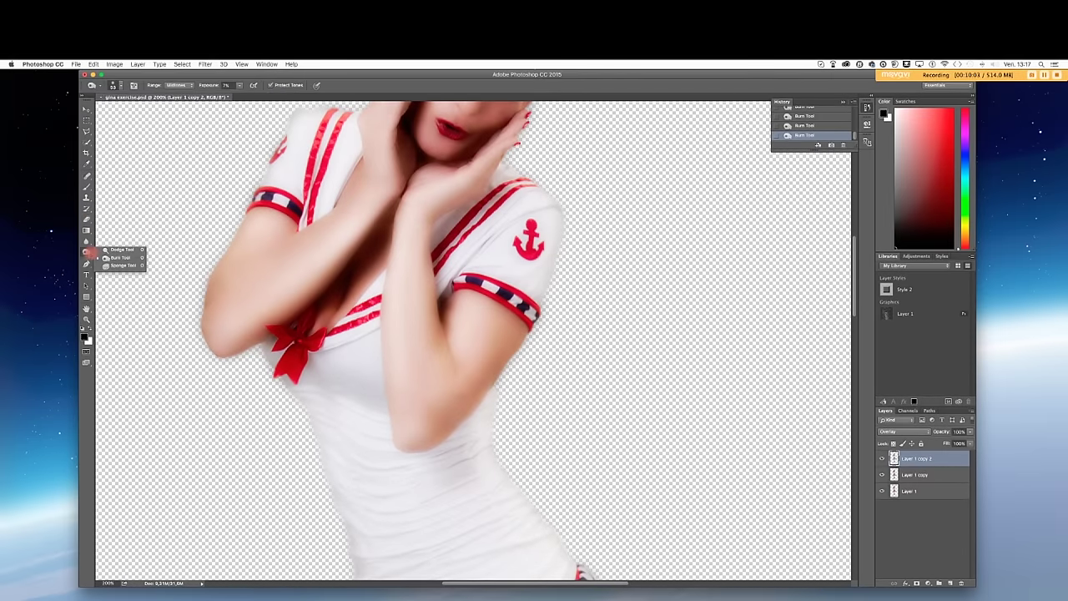
pyautogui.click(109, 250)
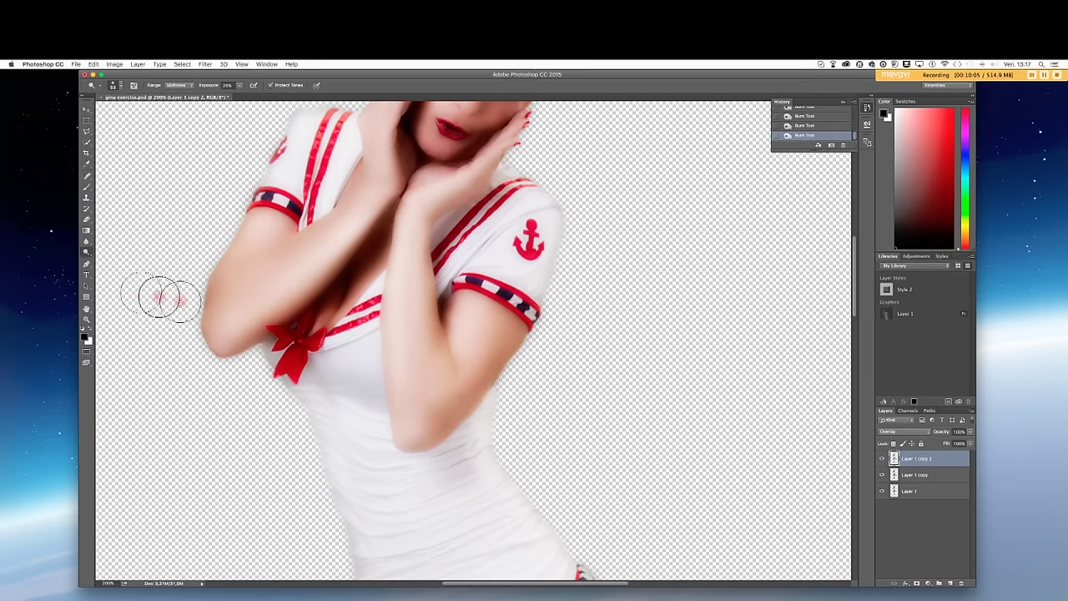
pyautogui.moveTo(245, 318); pyautogui.dragTo(227, 321)
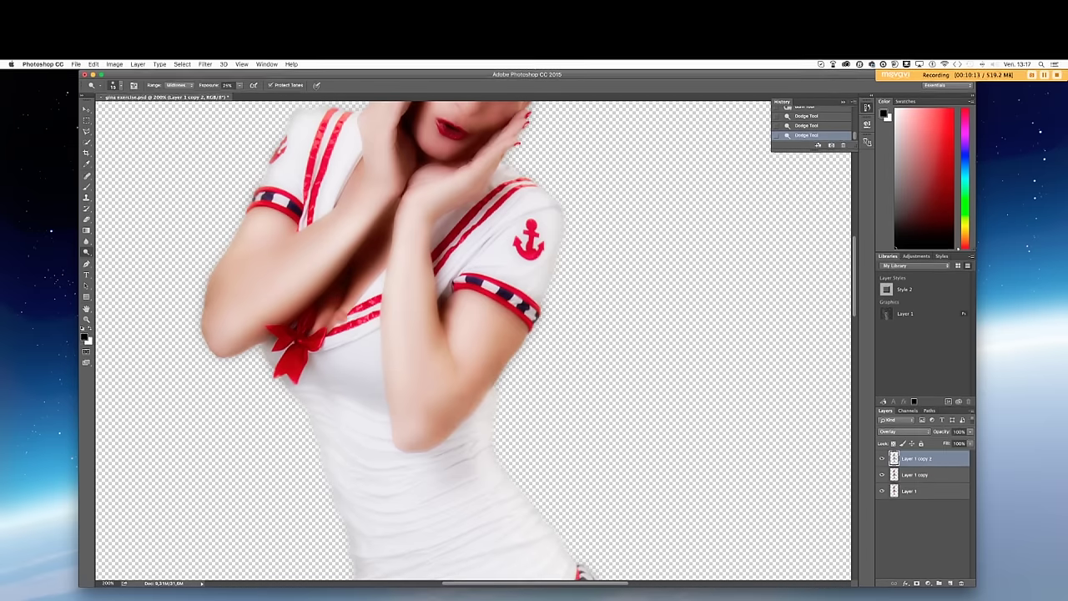
pyautogui.moveTo(311, 331); pyautogui.dragTo(298, 346)
# Burn shadows under the bent knee and along the standing leg down to the ankle at 7% exposure.
pyautogui.click(87, 320)
pyautogui.keyDown('alt'); pyautogui.click(415, 380); pyautogui.keyUp('alt')
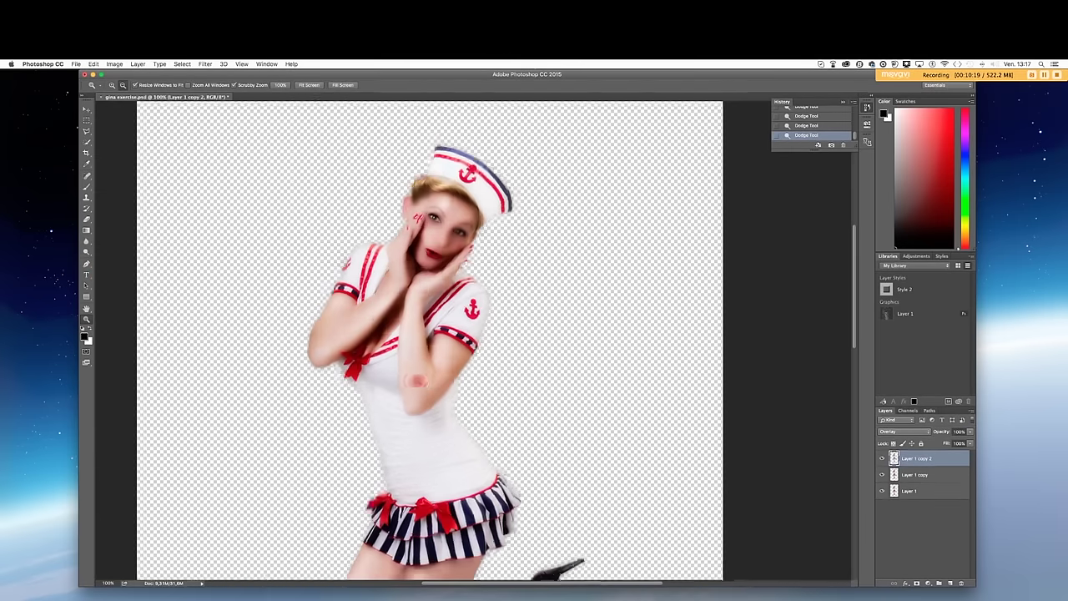
pyautogui.keyDown('alt'); pyautogui.click(414, 380); pyautogui.keyUp('alt')
pyautogui.scroll(-5, 415, 380)
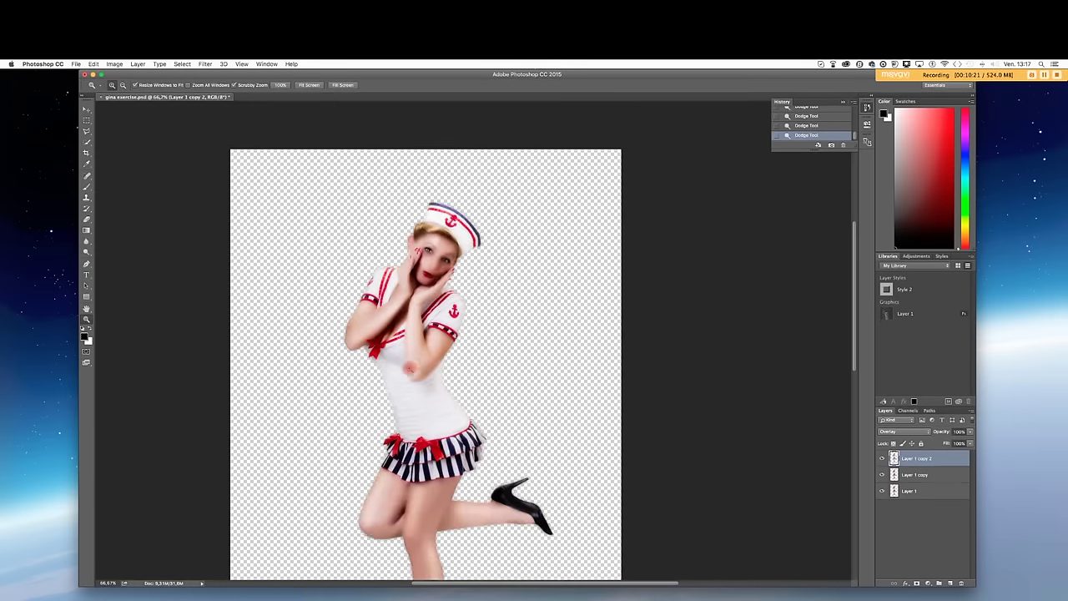
pyautogui.scroll(-4, 415, 380)
pyautogui.moveTo(87, 251); pyautogui.dragTo(120, 259)
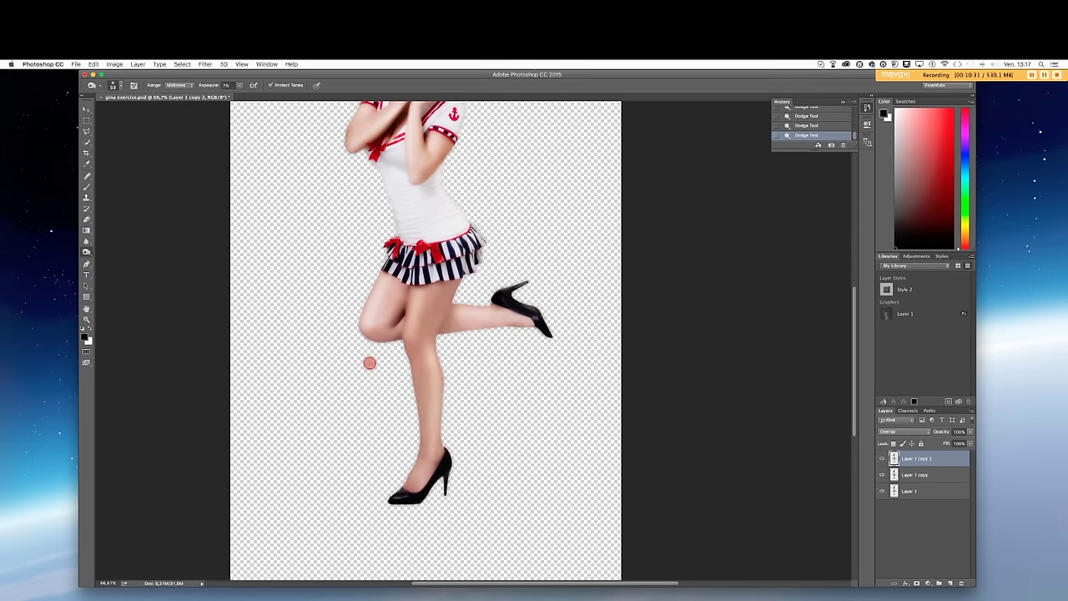
pyautogui.moveTo(370, 363); pyautogui.dragTo(412, 339)
pyautogui.moveTo(419, 394)
pyautogui.mouseDown()
pyautogui.moveTo(424, 453)
pyautogui.moveTo(413, 472)
pyautogui.mouseUp()
pyautogui.moveTo(417, 376)
pyautogui.mouseDown()
pyautogui.moveTo(415, 453)
pyautogui.moveTo(394, 479)
pyautogui.moveTo(404, 342)
pyautogui.moveTo(420, 382)
pyautogui.moveTo(404, 474)
pyautogui.mouseUp()
pyautogui.moveTo(420, 394)
pyautogui.mouseDown()
pyautogui.moveTo(426, 445)
pyautogui.moveTo(409, 480)
pyautogui.mouseUp()
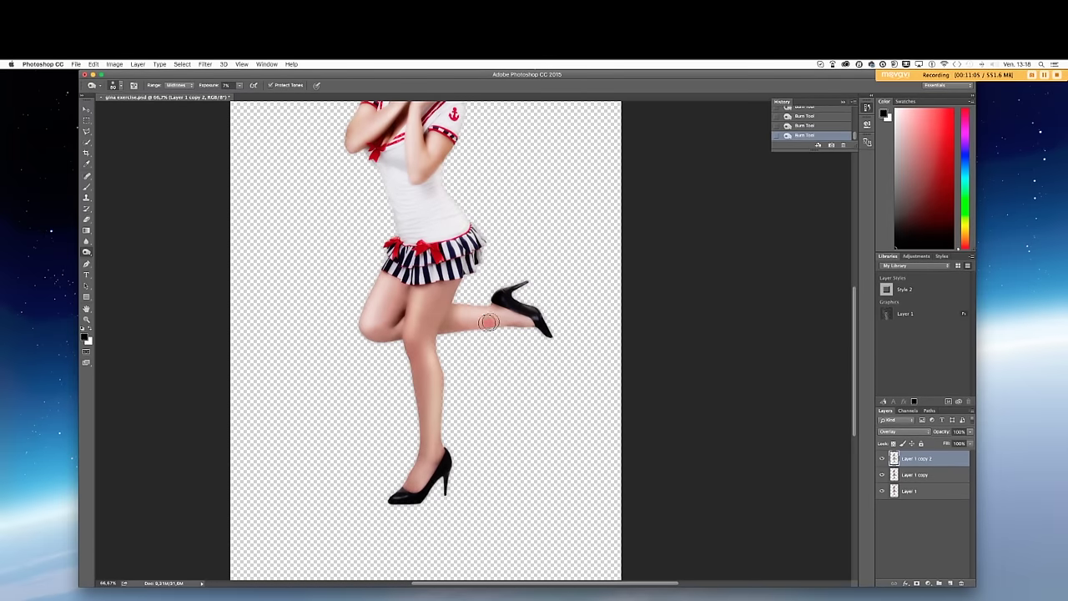
# Deepen the folds of the white dress with the Burn tool at 24% exposure on the midtones.
pyautogui.scroll(4, 524, 253)
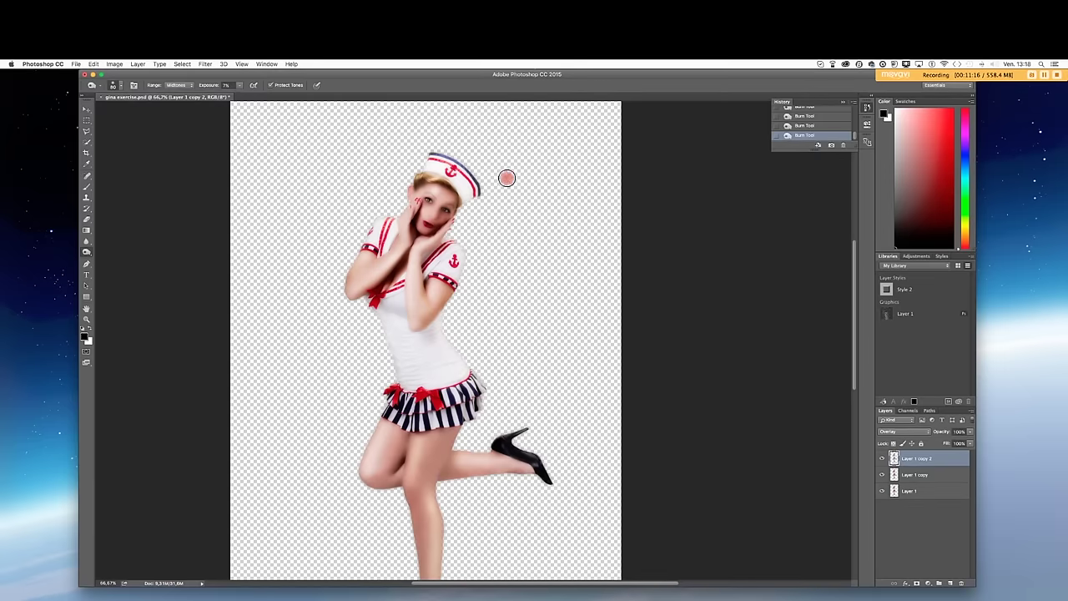
pyautogui.click(239, 85)
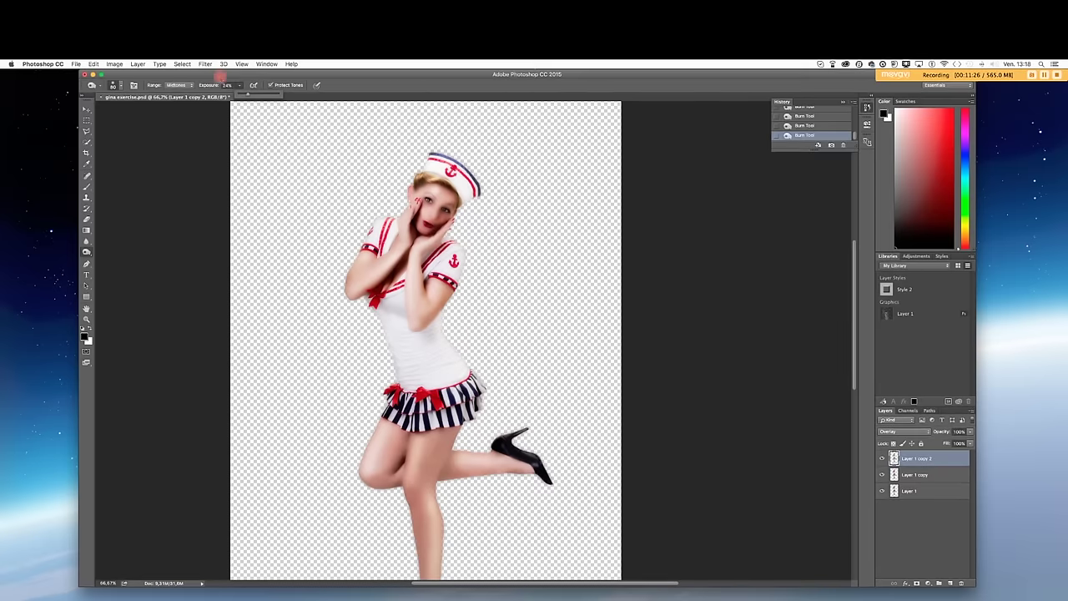
pyautogui.click(178, 86)
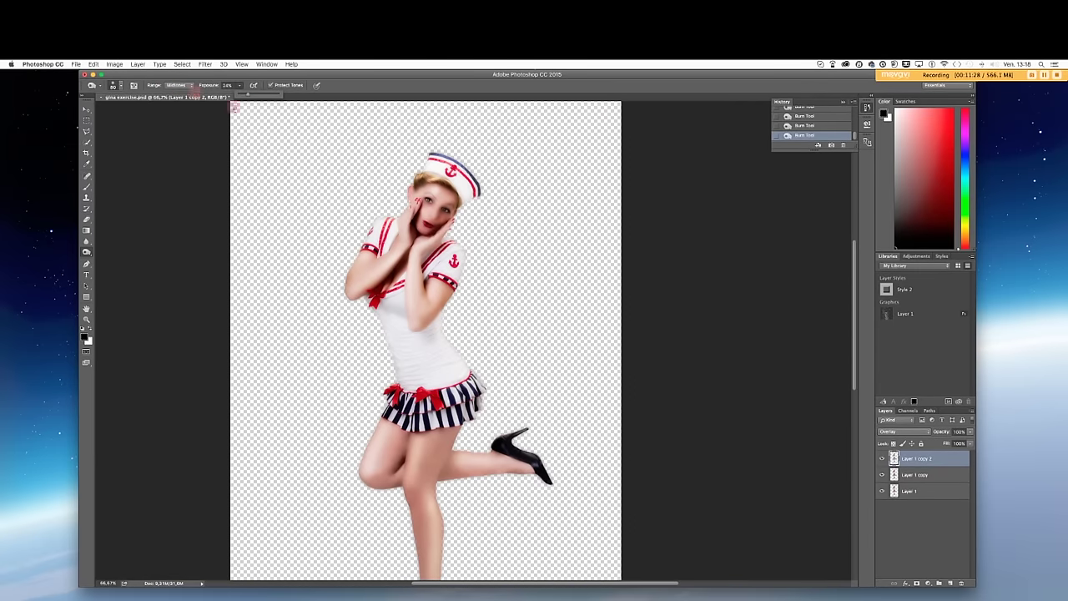
pyautogui.moveTo(443, 324)
pyautogui.mouseDown()
pyautogui.moveTo(456, 370)
pyautogui.moveTo(445, 337)
pyautogui.moveTo(466, 369)
pyautogui.moveTo(440, 329)
pyautogui.moveTo(448, 361)
pyautogui.moveTo(460, 372)
pyautogui.moveTo(439, 342)
pyautogui.moveTo(454, 371)
pyautogui.moveTo(442, 342)
pyautogui.moveTo(468, 370)
pyautogui.moveTo(427, 331)
pyautogui.moveTo(456, 380)
pyautogui.moveTo(389, 322)
pyautogui.moveTo(406, 372)
pyautogui.moveTo(392, 330)
pyautogui.moveTo(399, 340)
pyautogui.moveTo(383, 343)
pyautogui.moveTo(410, 350)
pyautogui.moveTo(400, 353)
pyautogui.moveTo(402, 371)
pyautogui.moveTo(419, 380)
pyautogui.moveTo(401, 364)
pyautogui.moveTo(433, 349)
pyautogui.moveTo(399, 351)
pyautogui.moveTo(426, 345)
pyautogui.moveTo(362, 305)
pyautogui.moveTo(395, 328)
pyautogui.mouseUp()
pyautogui.scroll(-3, 463, 354)
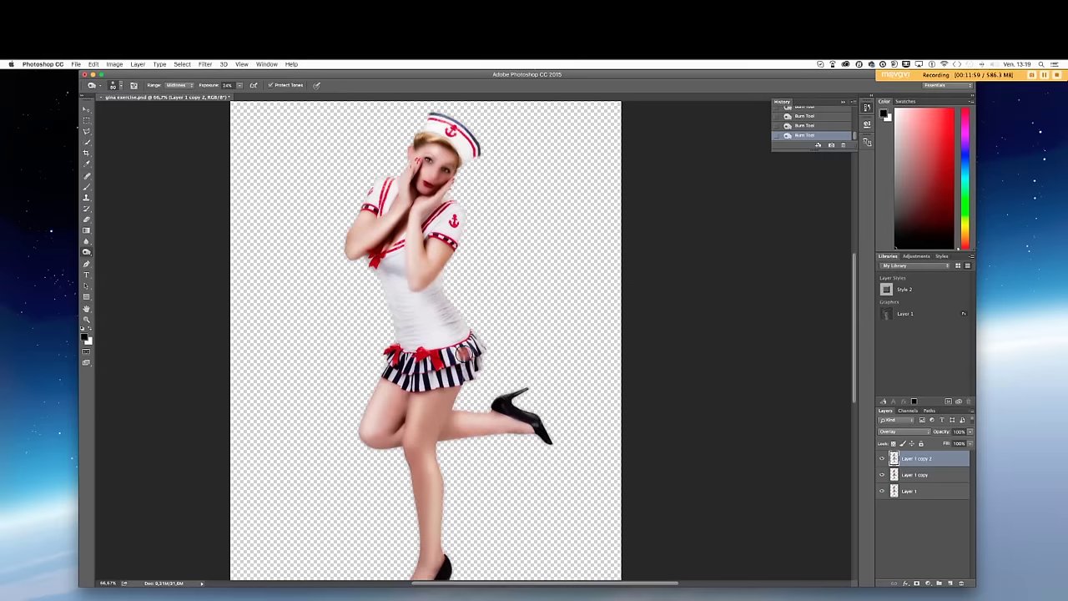
# Dodge the larger red bow on the skirt's waistband with the range set to Highlights.
pyautogui.scroll(-2, 464, 354)
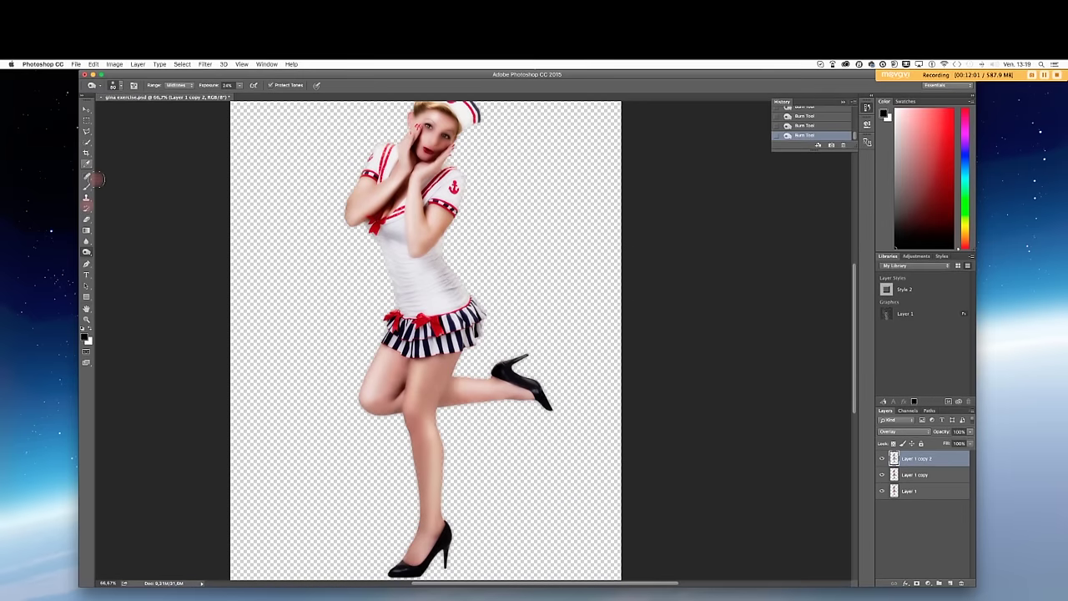
pyautogui.click(86, 318)
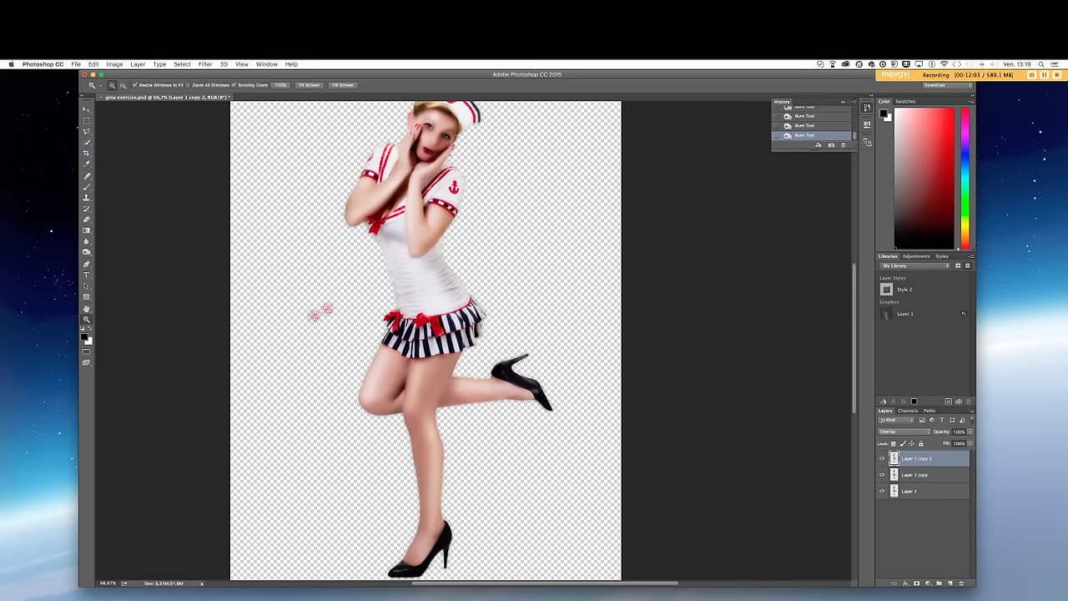
pyautogui.click(454, 342)
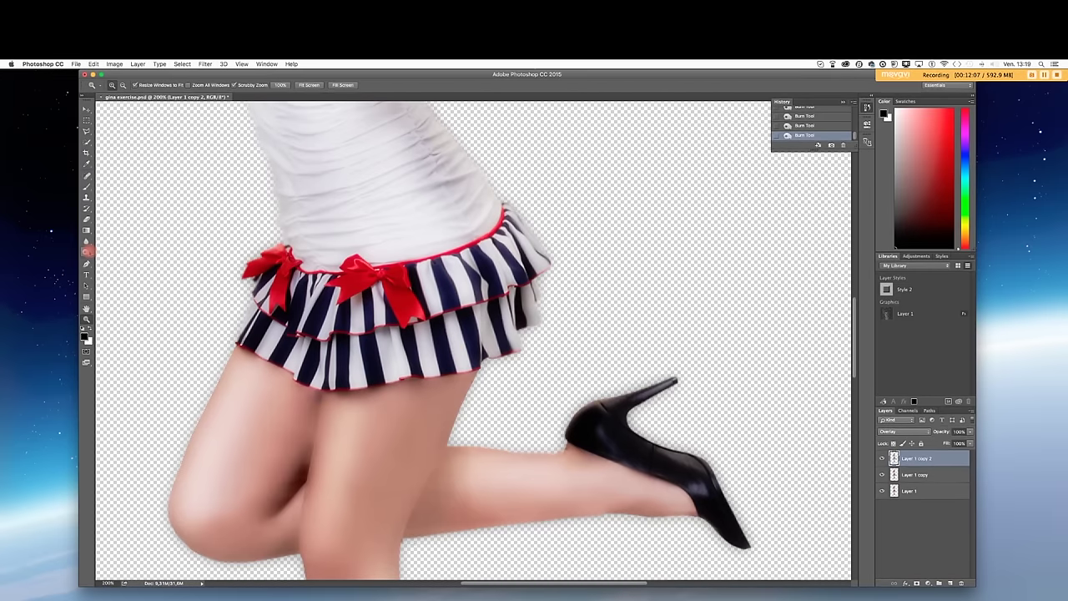
pyautogui.click(86, 252)
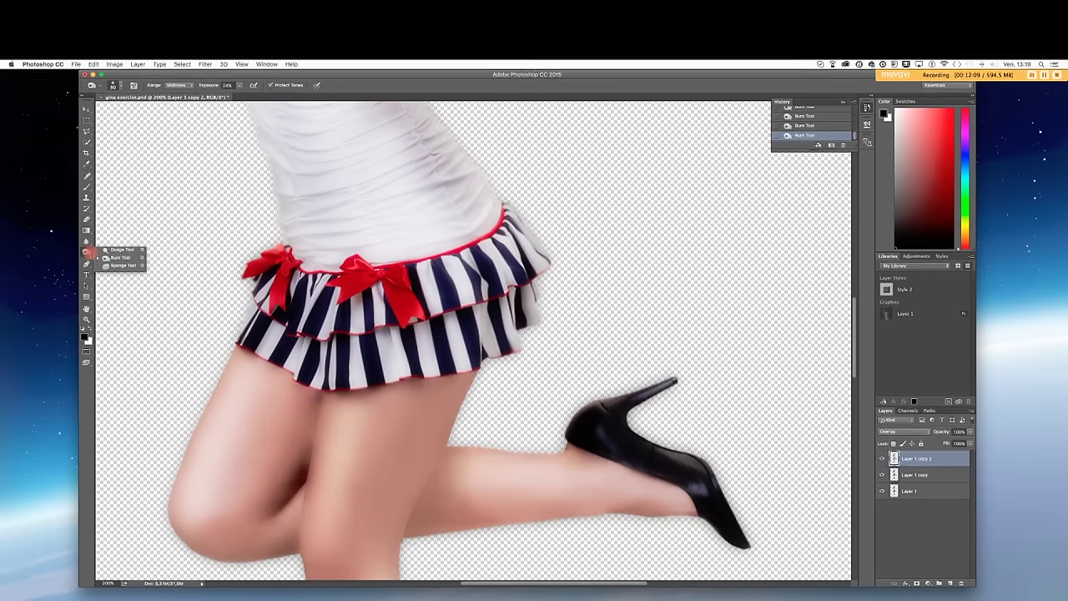
pyautogui.click(109, 250)
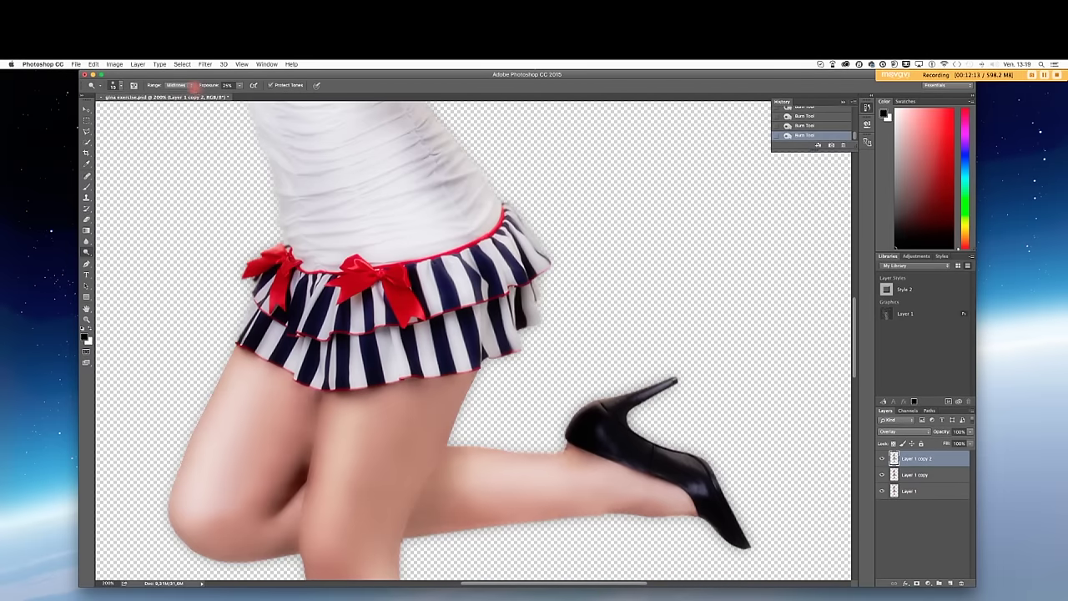
pyautogui.click(177, 84)
pyautogui.click(179, 91)
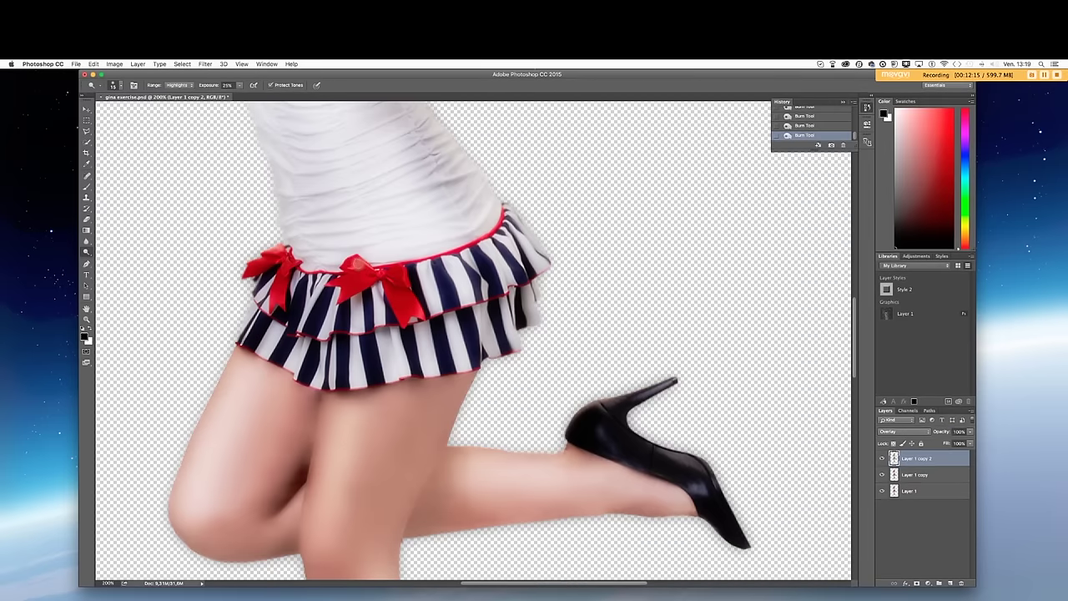
pyautogui.click(360, 266)
pyautogui.click(357, 261)
pyautogui.click(354, 263)
pyautogui.moveTo(355, 253); pyautogui.dragTo(378, 280)
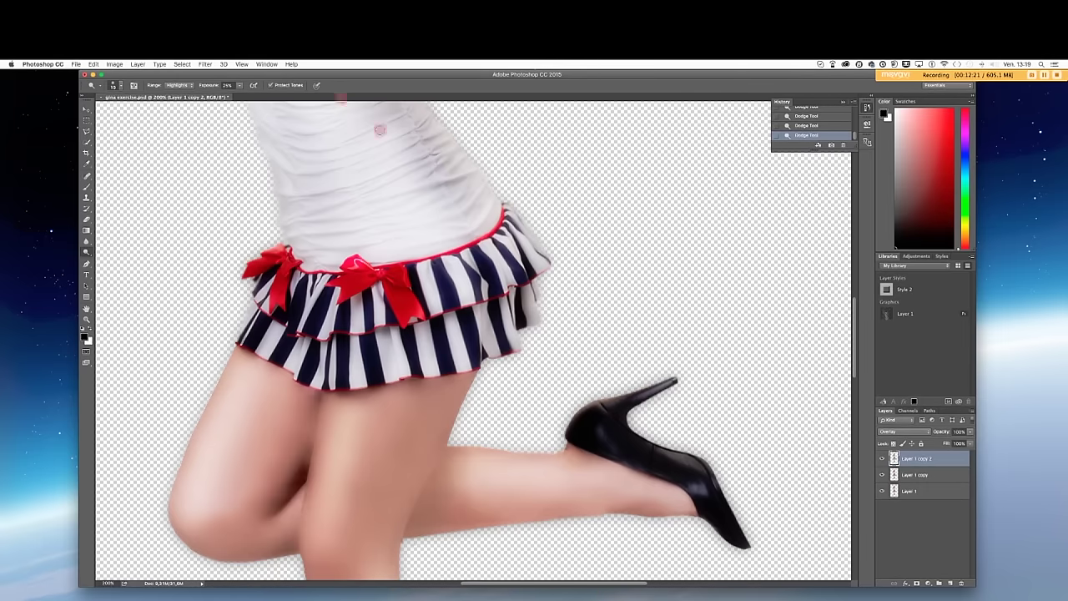
# Raise the Dodge exposure to 73% and strengthen the shiny highlights on both red skirt bows.
pyautogui.click(239, 85)
pyautogui.moveTo(243, 93); pyautogui.dragTo(259, 95)
pyautogui.moveTo(275, 248); pyautogui.dragTo(279, 257)
pyautogui.press('[')
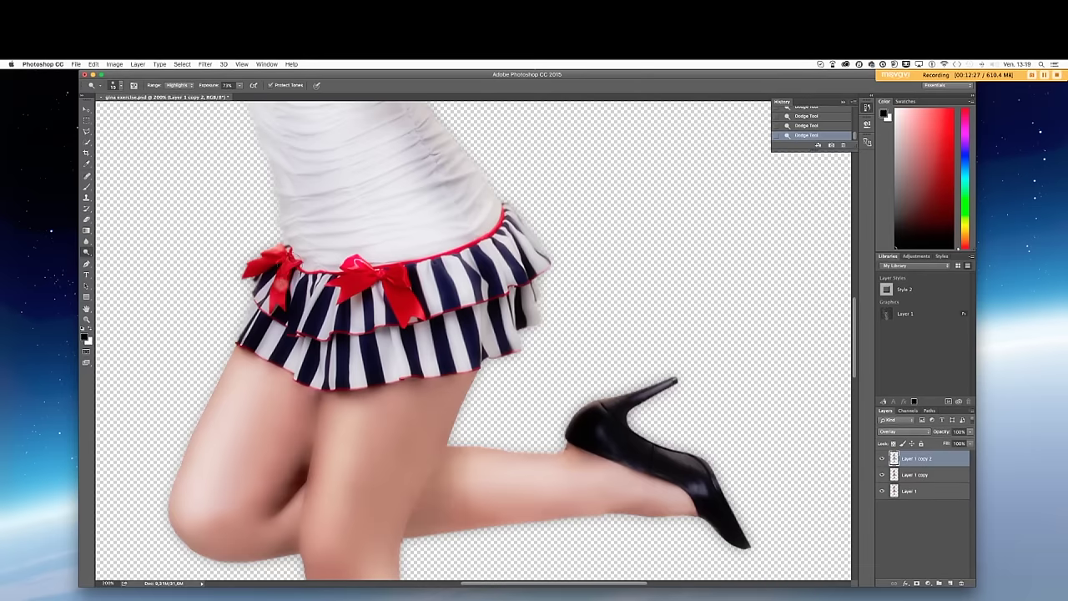
pyautogui.moveTo(279, 296)
pyautogui.mouseDown()
pyautogui.moveTo(280, 283)
pyautogui.moveTo(282, 307)
pyautogui.mouseUp()
pyautogui.moveTo(348, 266)
pyautogui.mouseDown()
pyautogui.moveTo(402, 268)
pyautogui.moveTo(409, 291)
pyautogui.moveTo(401, 262)
pyautogui.moveTo(337, 299)
pyautogui.moveTo(357, 284)
pyautogui.moveTo(331, 287)
pyautogui.moveTo(424, 320)
pyautogui.mouseUp()
pyautogui.press(']')
pyautogui.press('[')
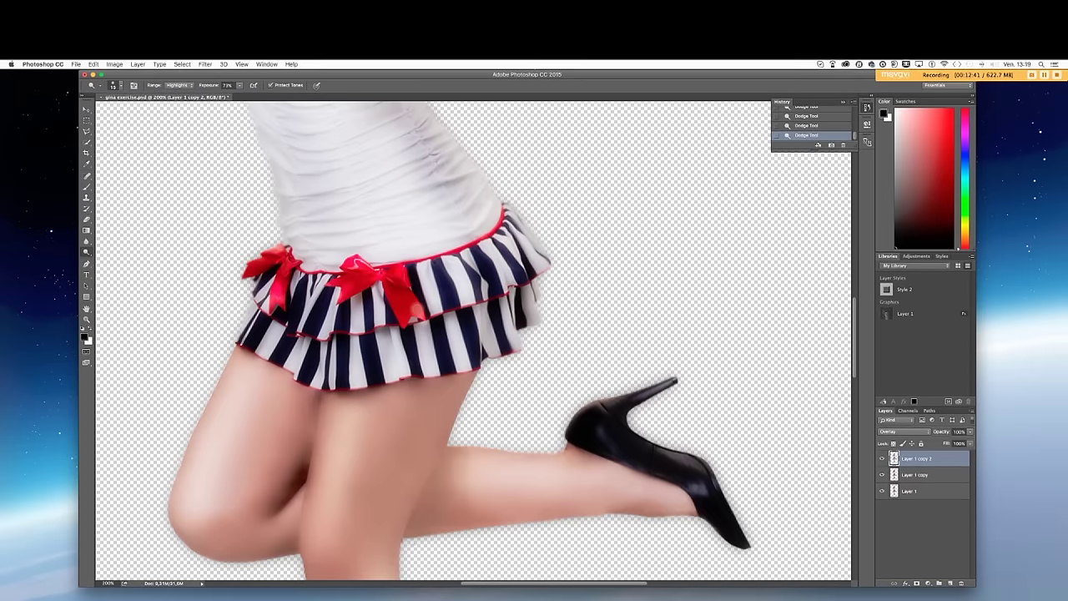
# Compare the figure's upper body with the Layer 1 copy 2 overlay hidden and shown.
pyautogui.scroll(5, 353, 342)
pyautogui.scroll(-1, 376, 384)
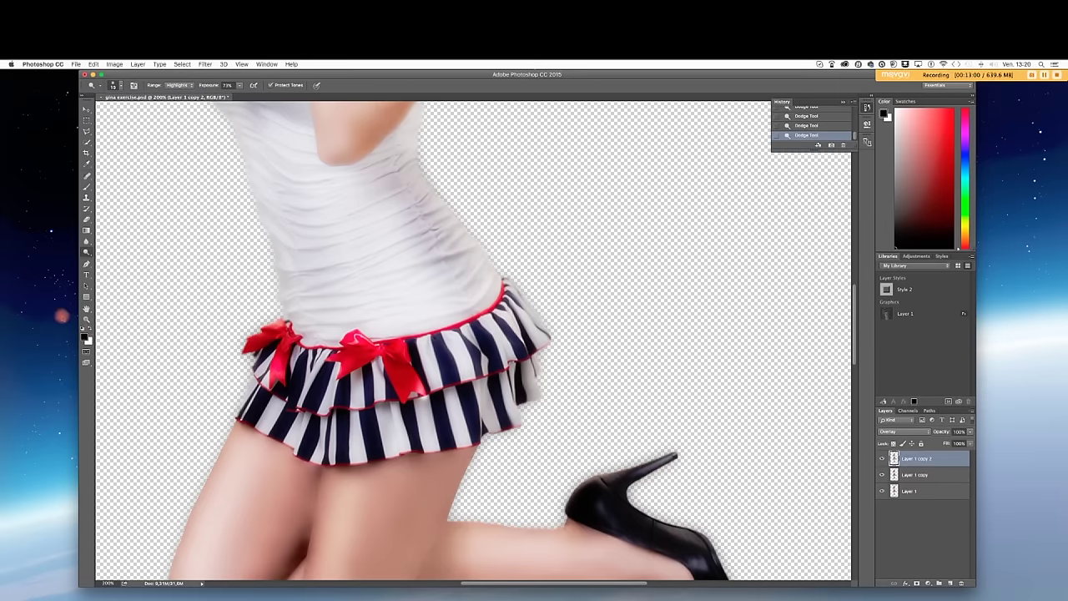
pyautogui.click(86, 319)
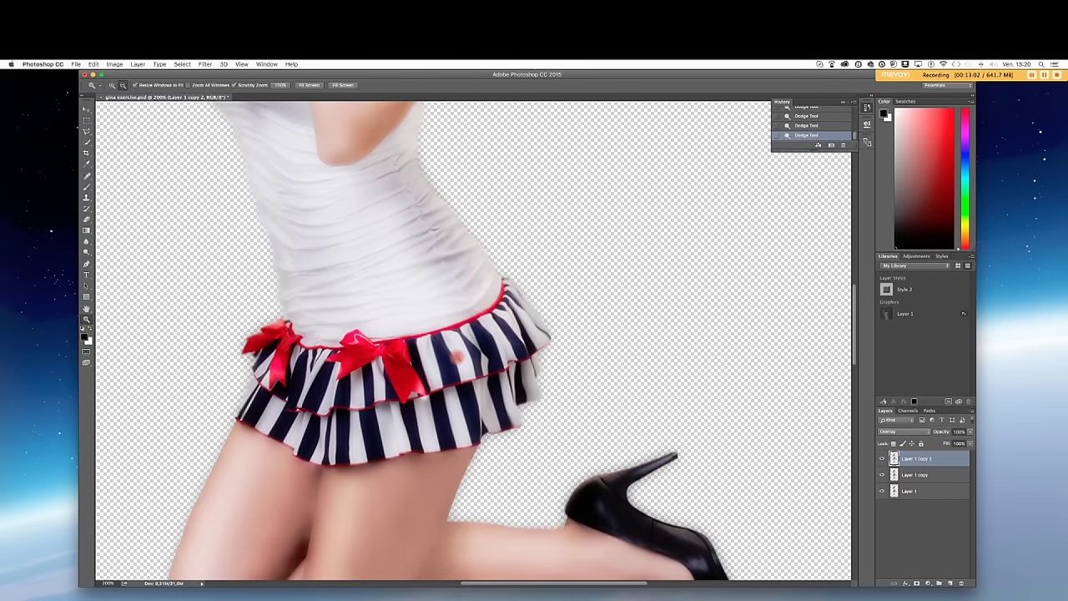
pyautogui.keyDown('alt'); pyautogui.click(458, 358); pyautogui.keyUp('alt')
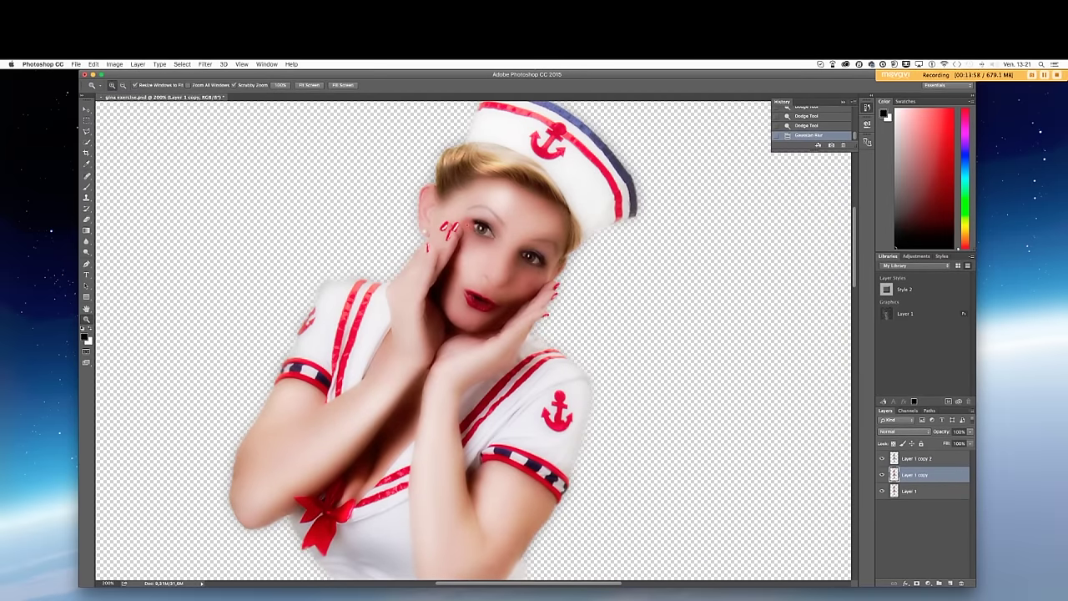
pyautogui.click(882, 458)
pyautogui.click(882, 458)
pyautogui.click(882, 458)
pyautogui.click(882, 459)
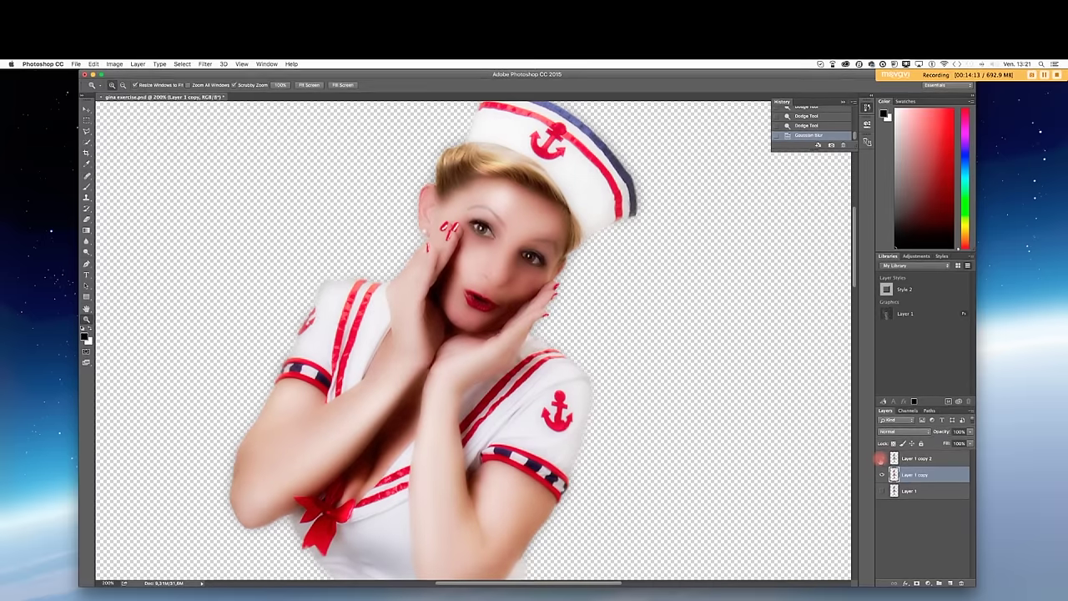
pyautogui.click(883, 458)
pyautogui.click(882, 458)
pyautogui.click(882, 458)
pyautogui.click(882, 458)
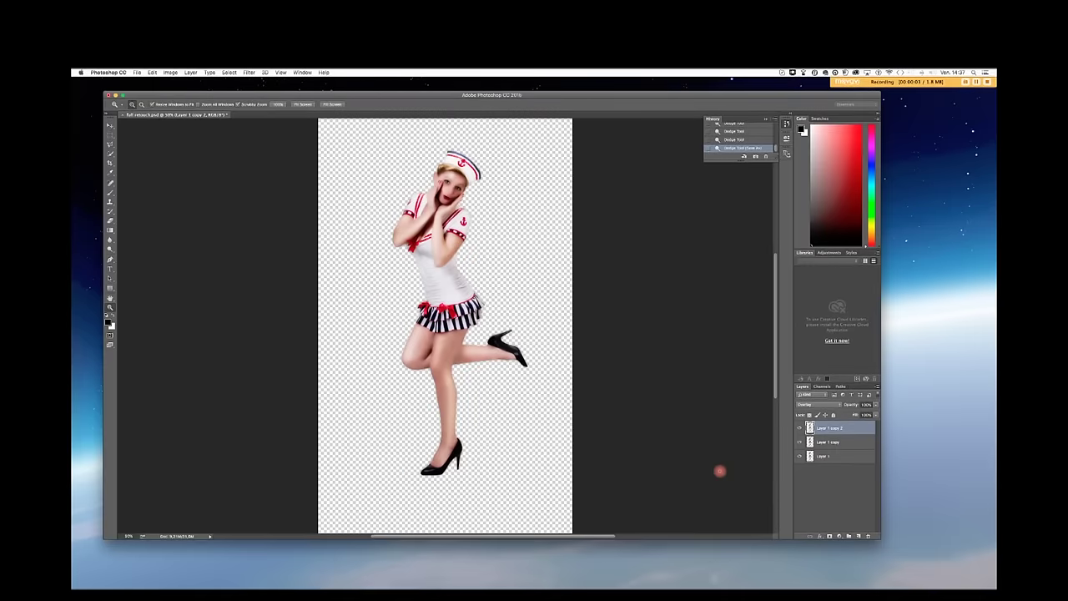
# Open IMAGE 4 DINER BACKGROUND.psd and IMAGE 5 DINER GRILL TRANSPARENT.psd from the desktop's Pinup-PSD-files1 folder in Photoshop.
pyautogui.moveTo(771, 96); pyautogui.dragTo(665, 86)
pyautogui.click(837, 153)
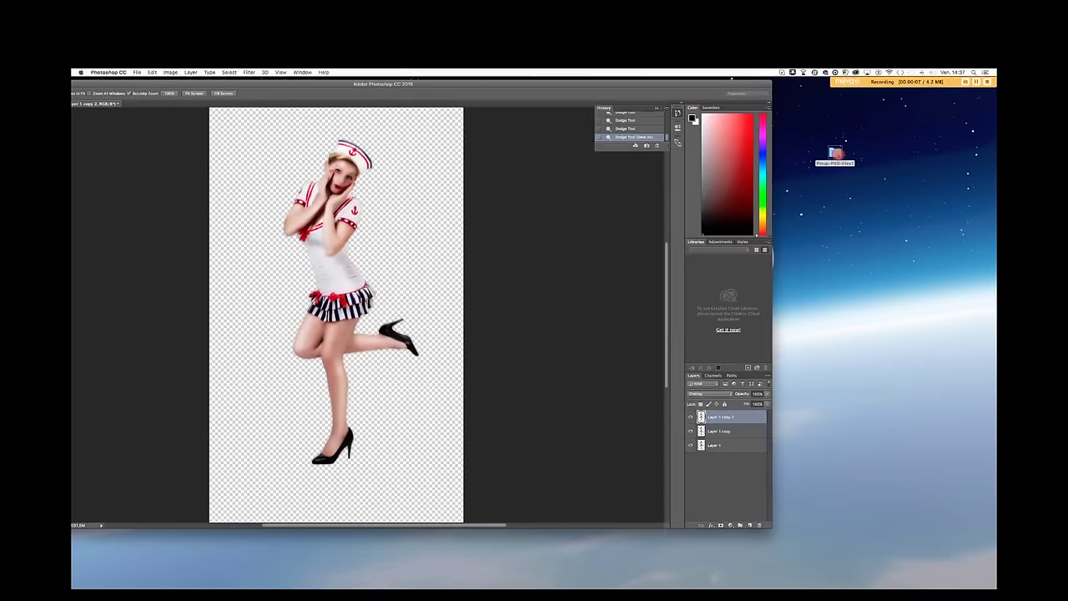
pyautogui.doubleClick(837, 154)
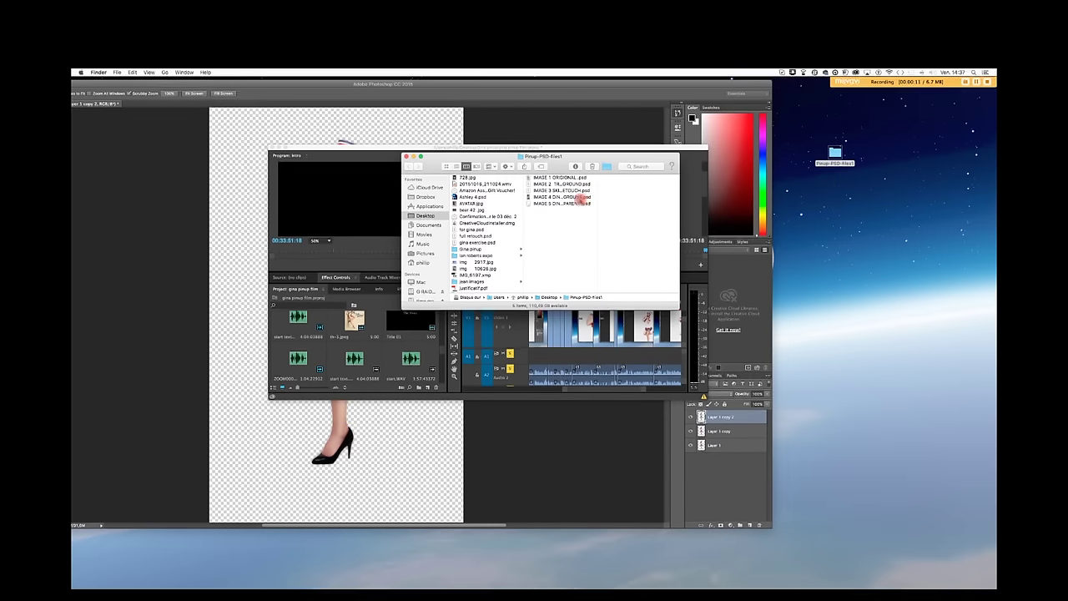
pyautogui.click(585, 197)
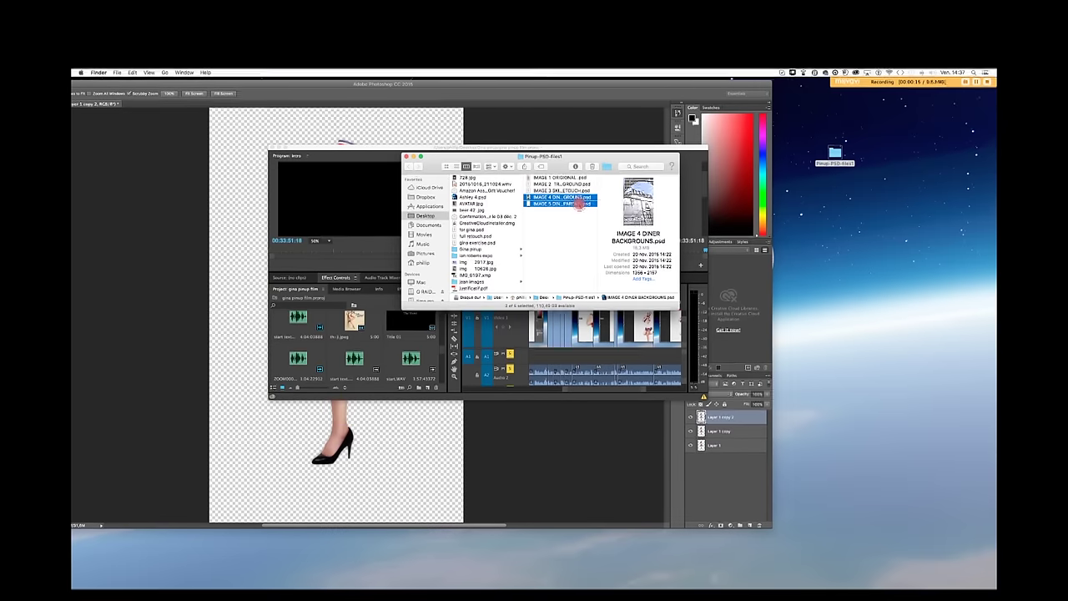
pyautogui.keyDown('shift'); pyautogui.click(584, 203); pyautogui.keyUp('shift')
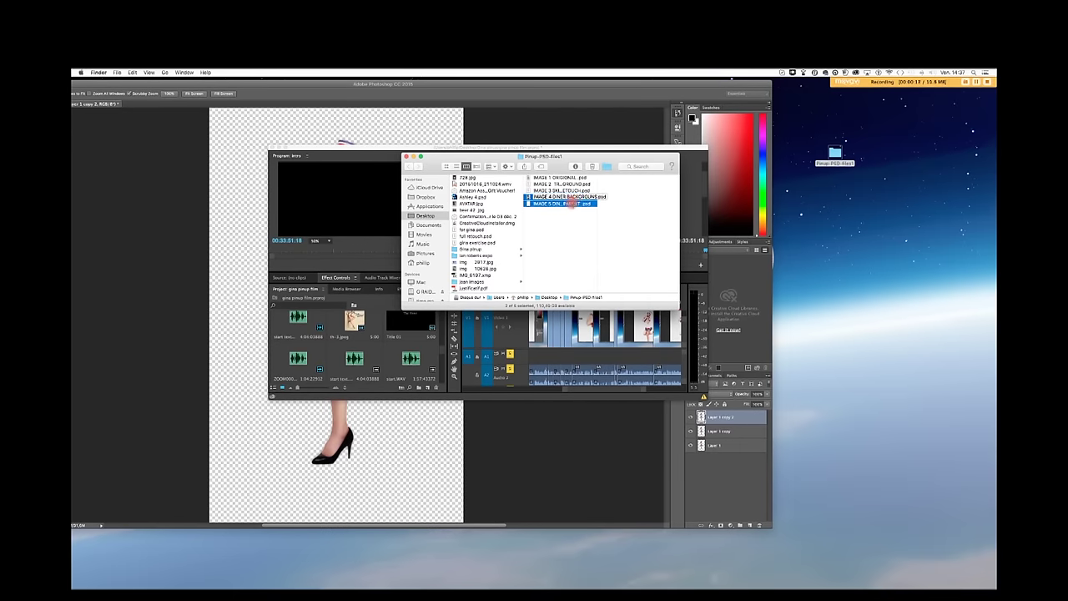
pyautogui.moveTo(574, 205); pyautogui.dragTo(386, 574)
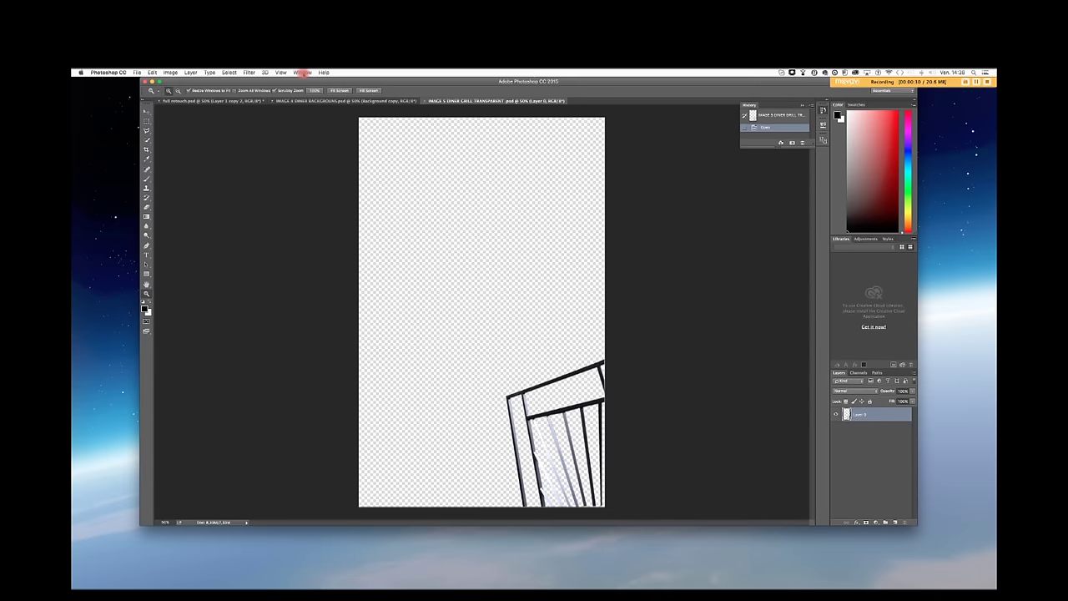
# Arrange the three open documents side by side in the 3-up Vertical layout.
pyautogui.click(302, 73)
pyautogui.moveTo(310, 82)
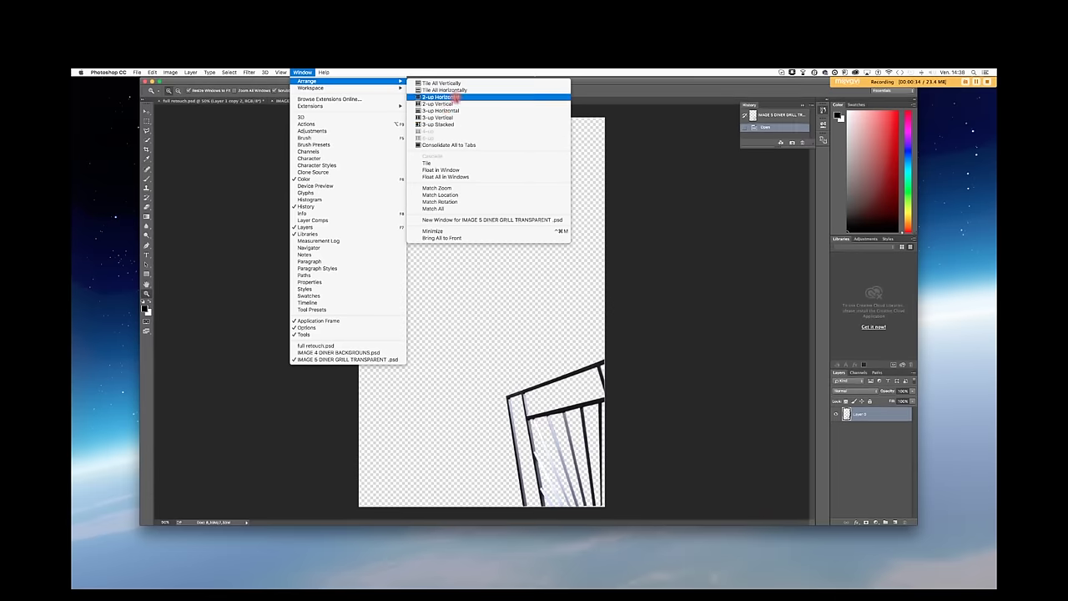
pyautogui.click(442, 119)
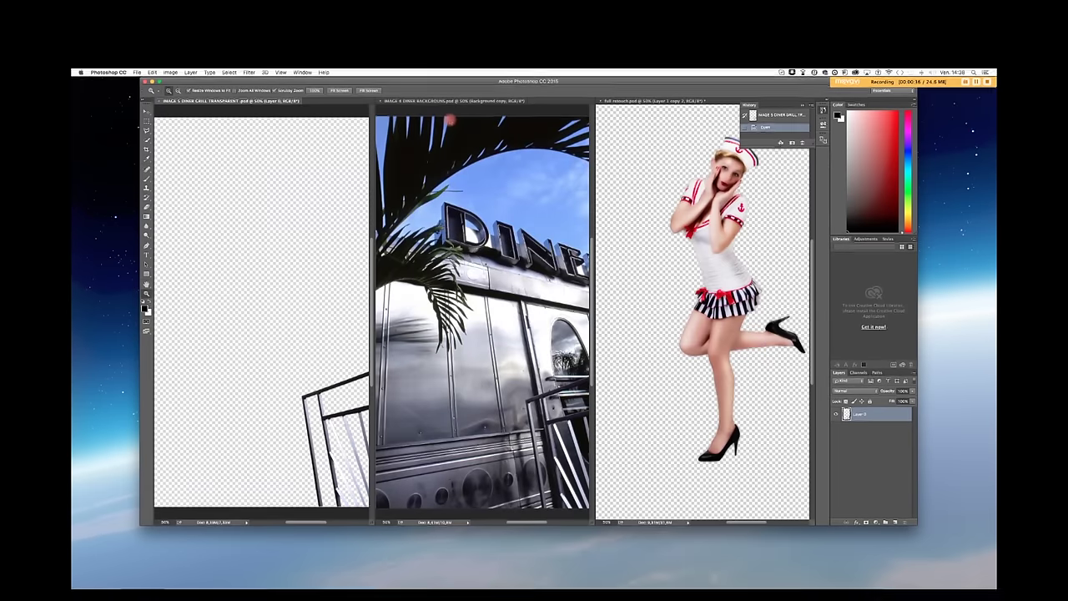
pyautogui.moveTo(430, 78); pyautogui.dragTo(402, 75)
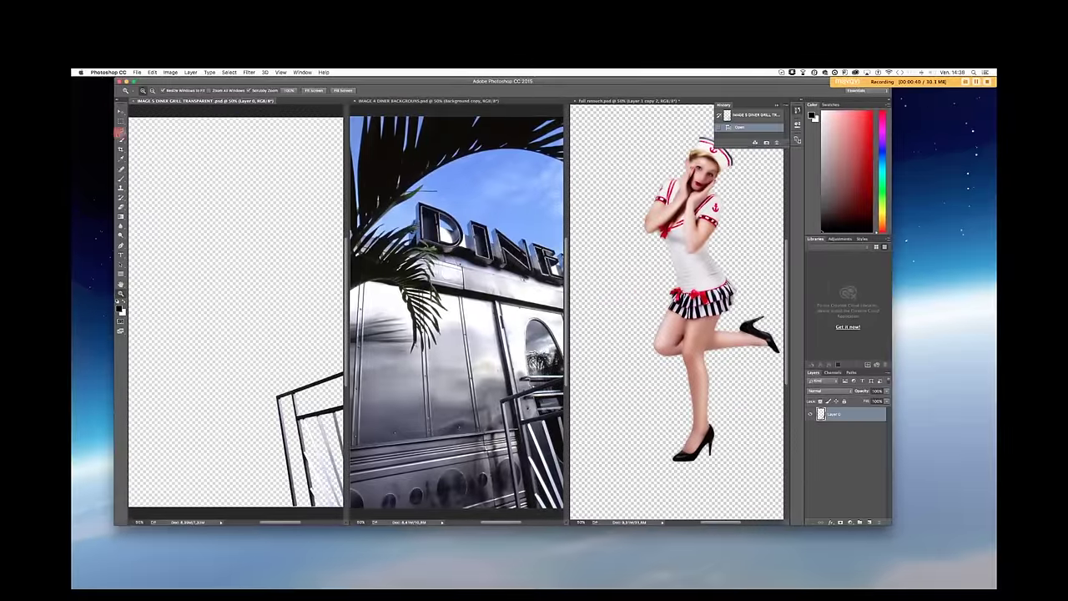
# Copy the diner background into full retouch.psd with color conversion, position it over the canvas and close its source document.
pyautogui.click(121, 111)
pyautogui.click(489, 310)
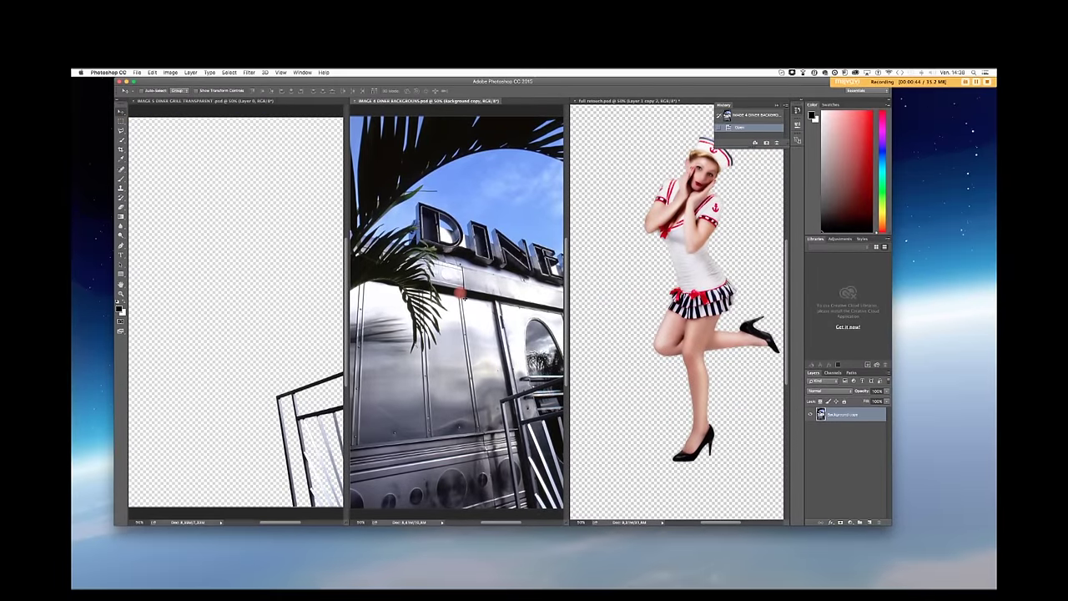
pyautogui.moveTo(464, 293); pyautogui.dragTo(882, 314)
pyautogui.moveTo(992, 316); pyautogui.dragTo(623, 239)
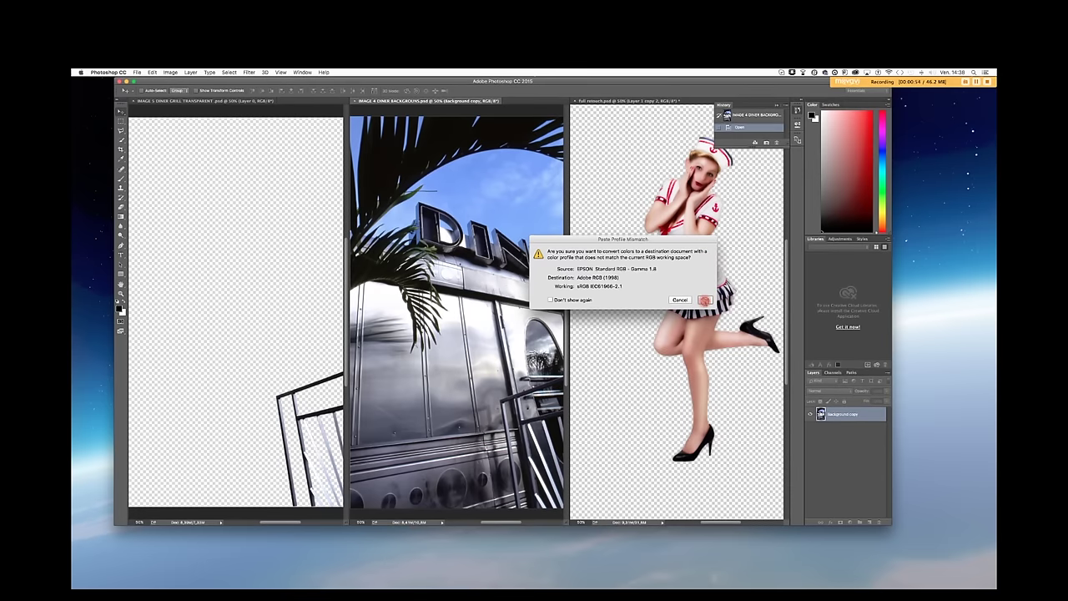
pyautogui.click(705, 300)
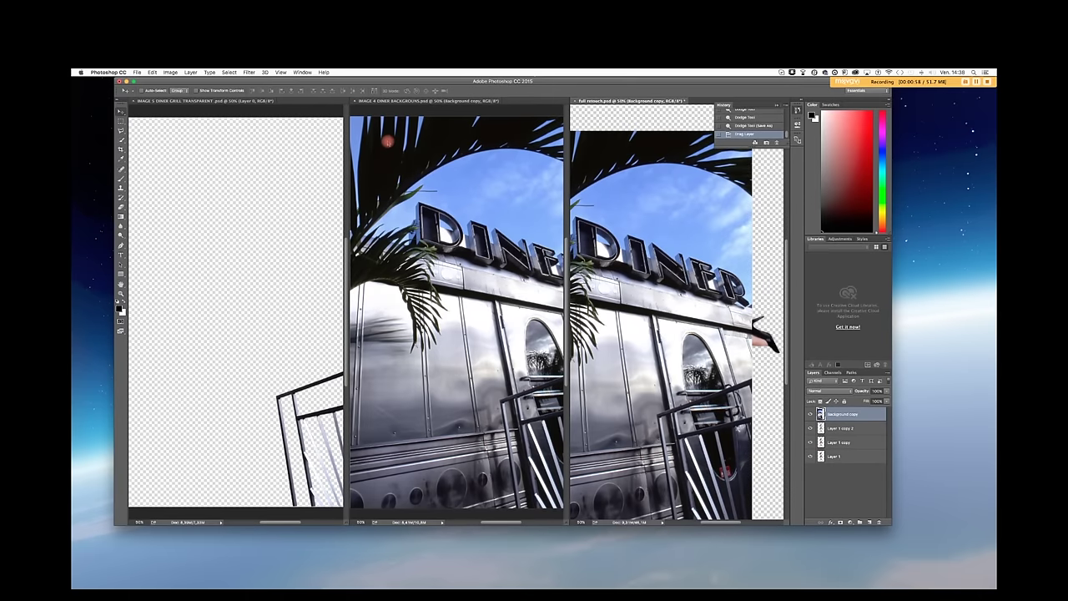
pyautogui.click(355, 101)
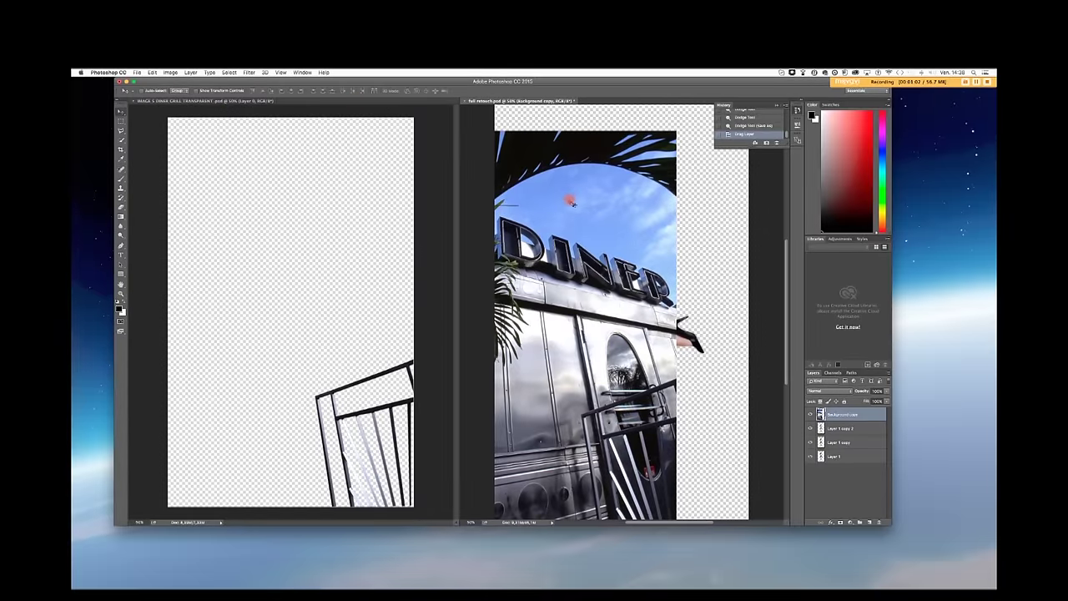
pyautogui.moveTo(575, 199); pyautogui.dragTo(656, 172)
# Copy the grill artwork into full retouch.psd with color conversion, raise it over the DINER lettering and close its source document.
pyautogui.click(299, 245)
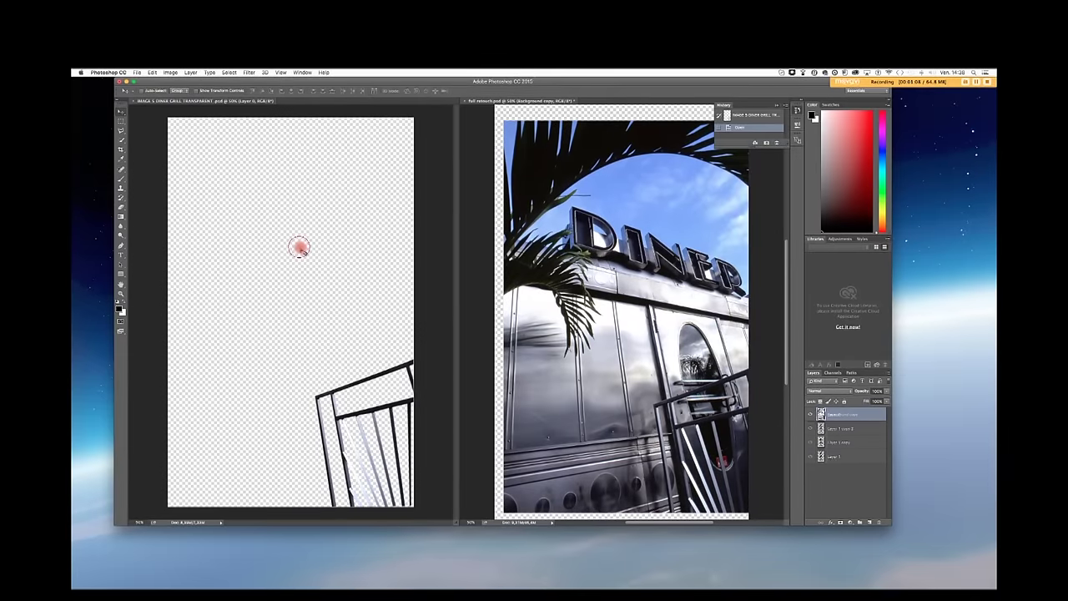
pyautogui.moveTo(314, 260); pyautogui.dragTo(519, 334)
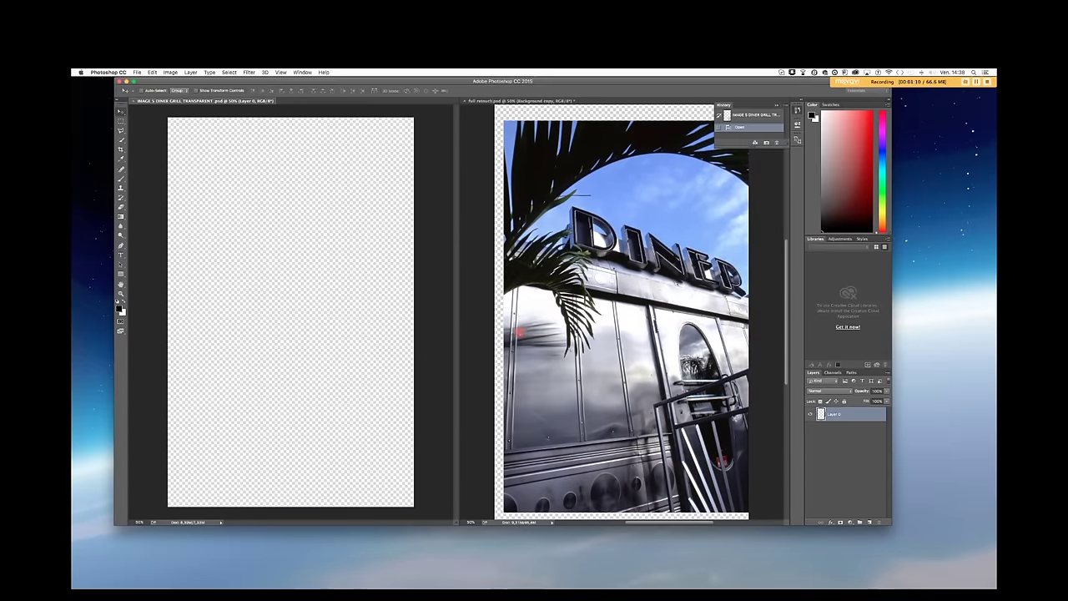
pyautogui.moveTo(601, 305); pyautogui.dragTo(603, 303)
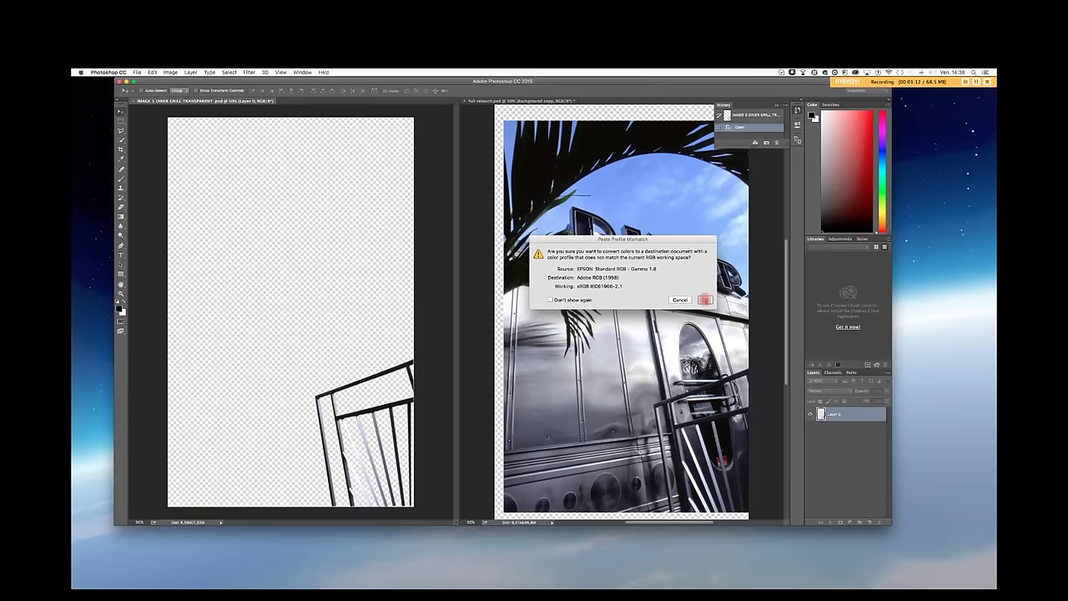
pyautogui.click(705, 300)
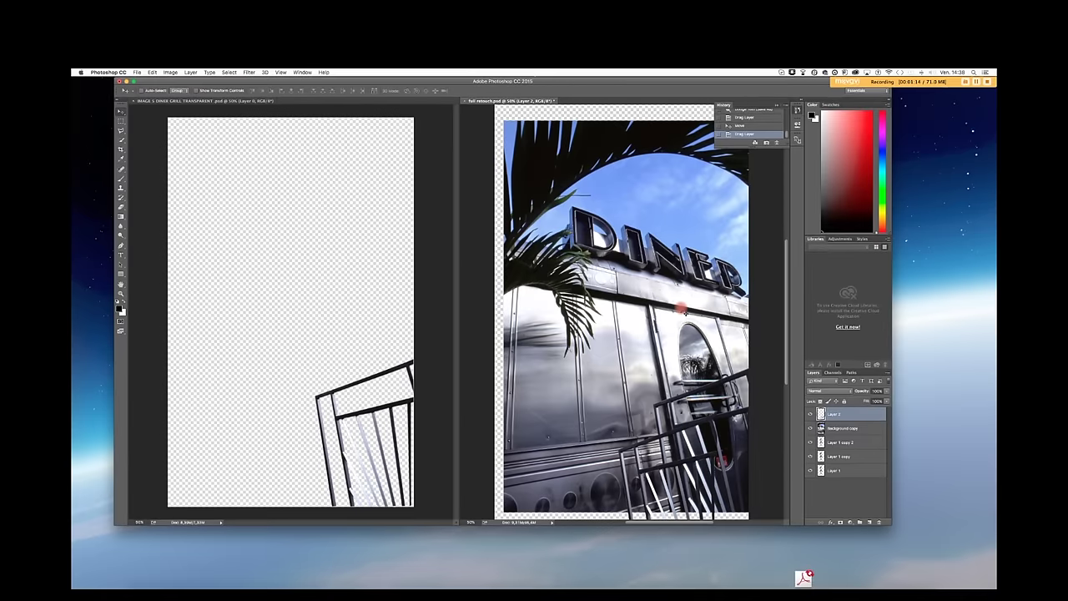
pyautogui.moveTo(666, 476); pyautogui.dragTo(710, 271)
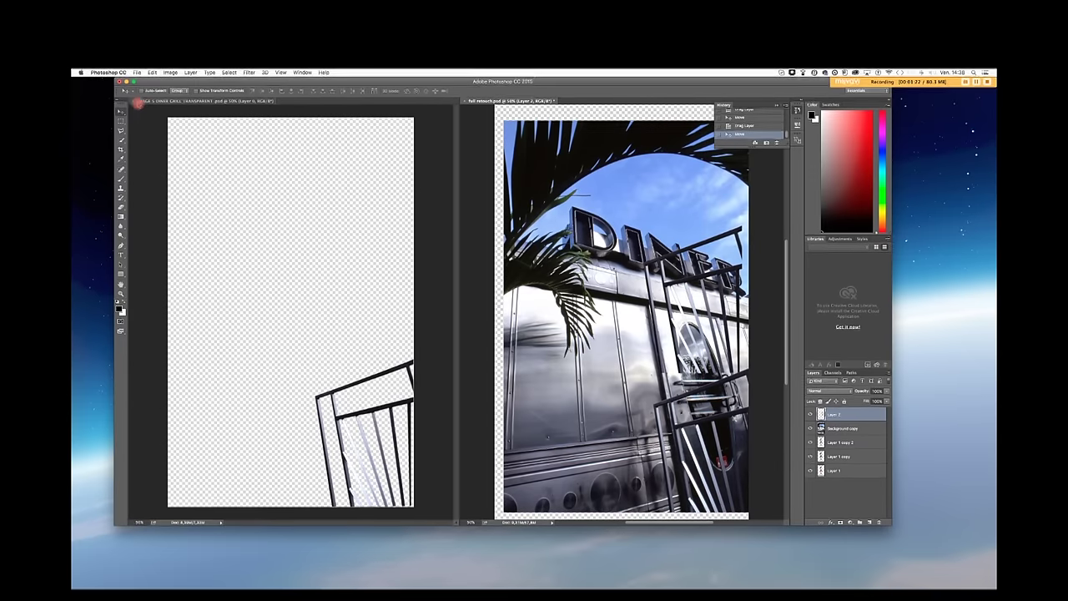
pyautogui.click(133, 101)
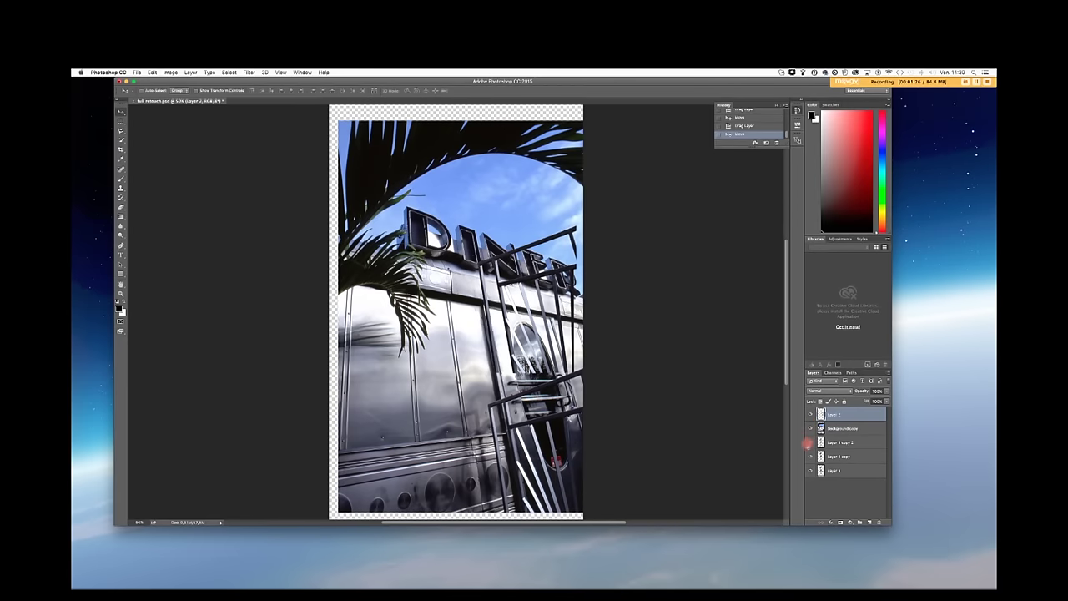
# Inspect the figure with the grill and diner background layers hidden, comparing it with and without the Layer 1 copy 2 overlay.
pyautogui.click(810, 428)
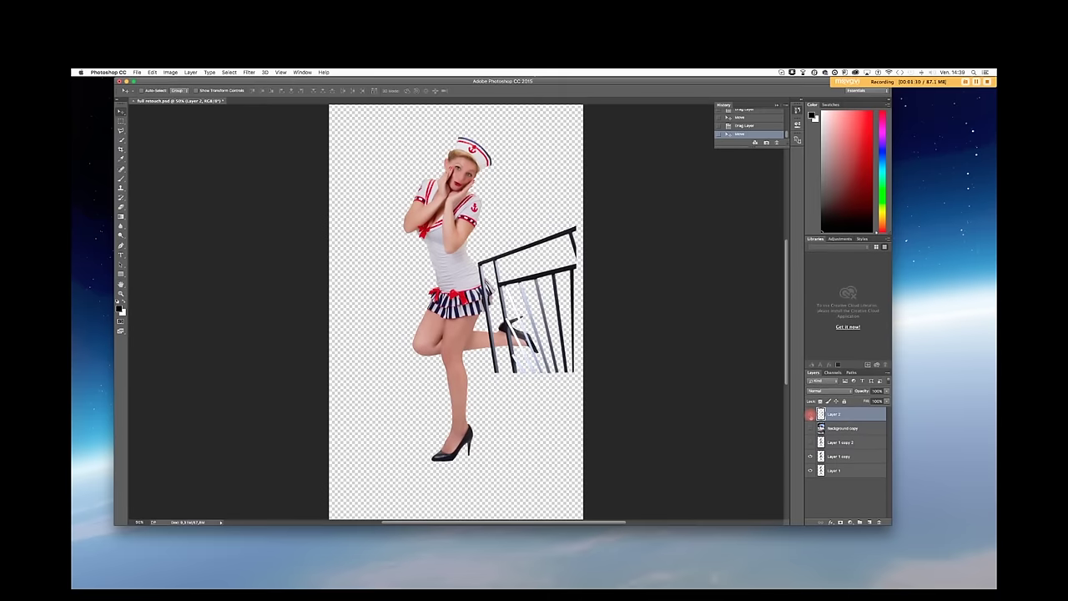
pyautogui.click(810, 414)
pyautogui.click(809, 441)
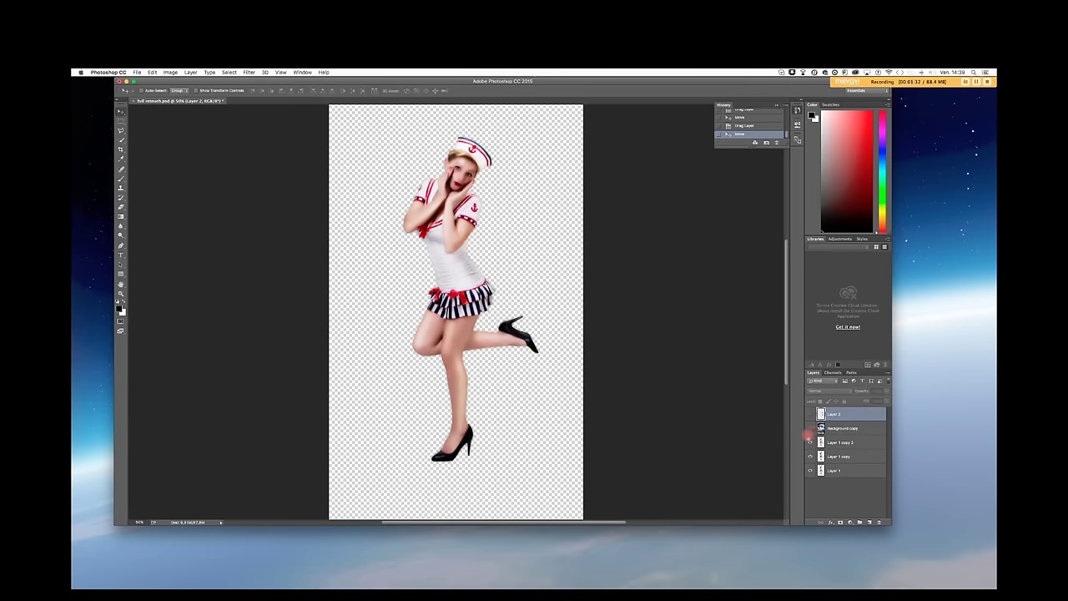
pyautogui.click(810, 428)
pyautogui.click(810, 414)
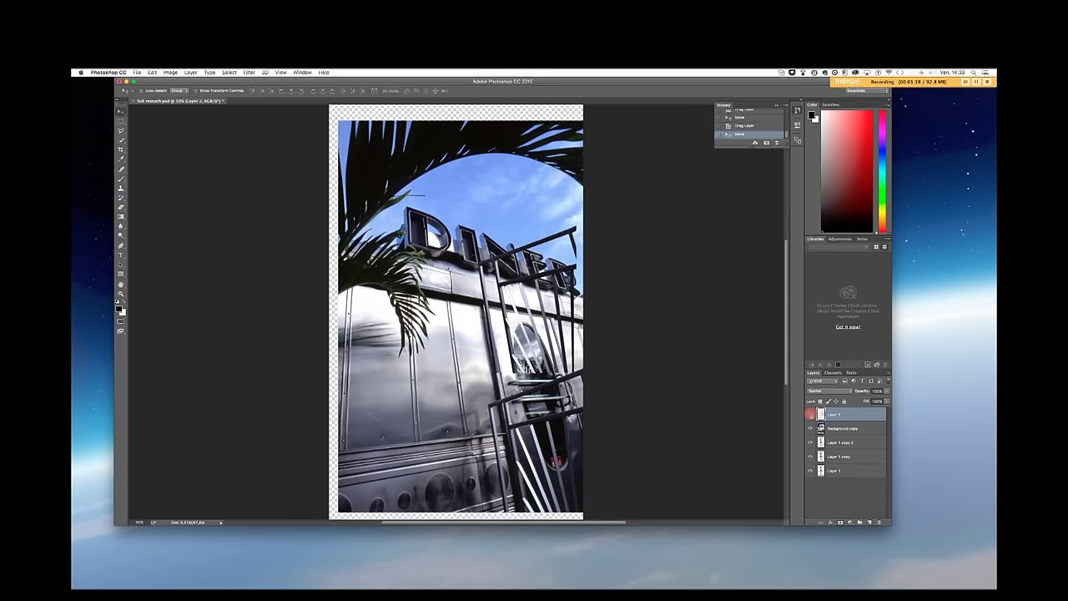
# Hide the grill layer, Layer 2, and place the diner background beneath all the figure layers, centred on the canvas.
pyautogui.click(810, 414)
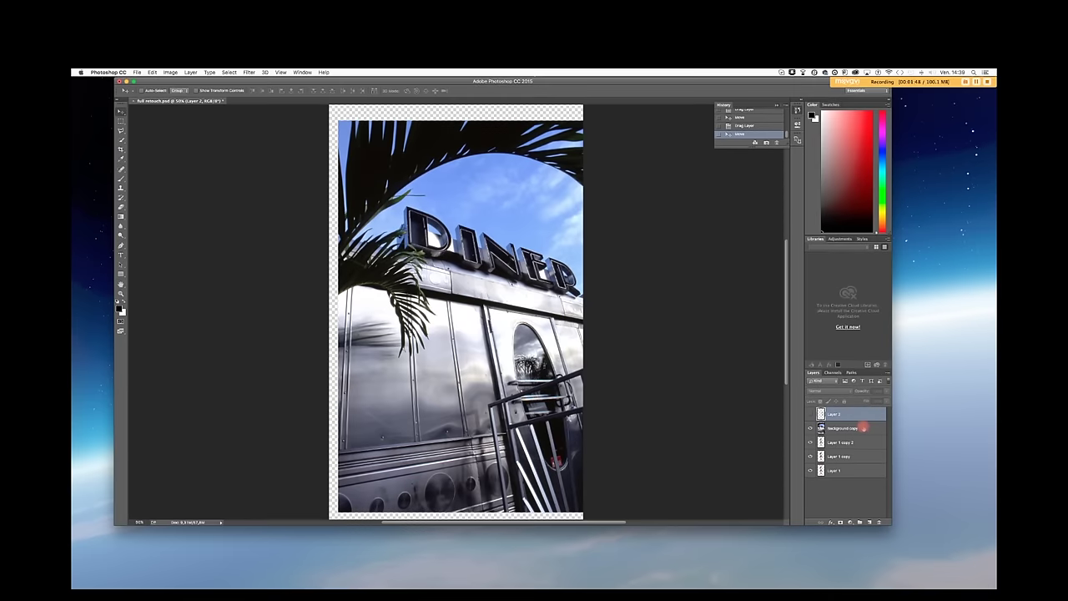
pyautogui.moveTo(863, 428); pyautogui.dragTo(860, 478)
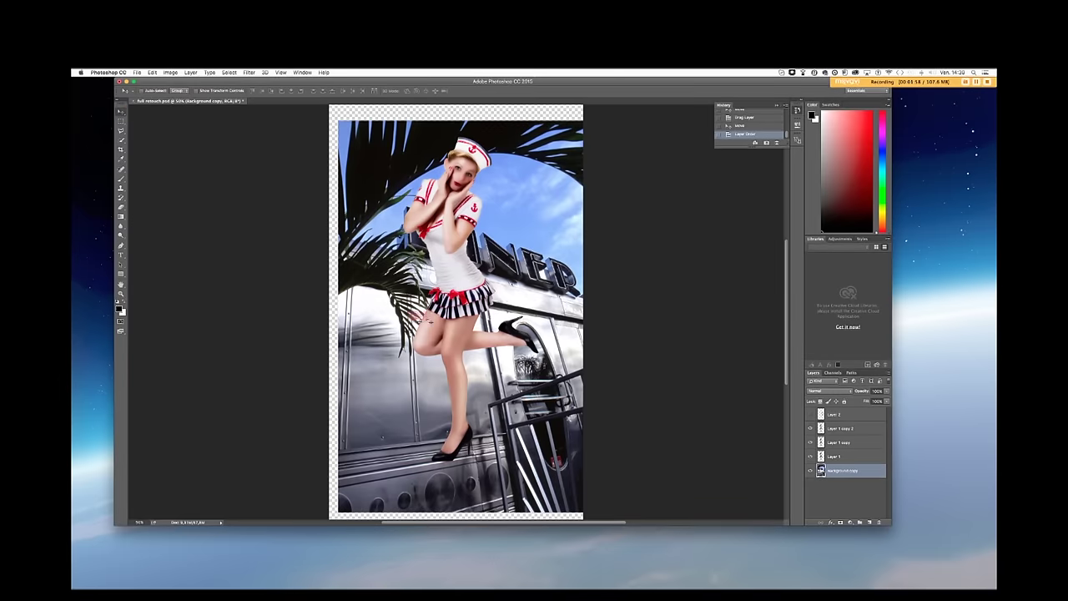
pyautogui.moveTo(465, 302)
pyautogui.mouseDown()
pyautogui.moveTo(462, 268)
pyautogui.moveTo(463, 283)
pyautogui.mouseUp()
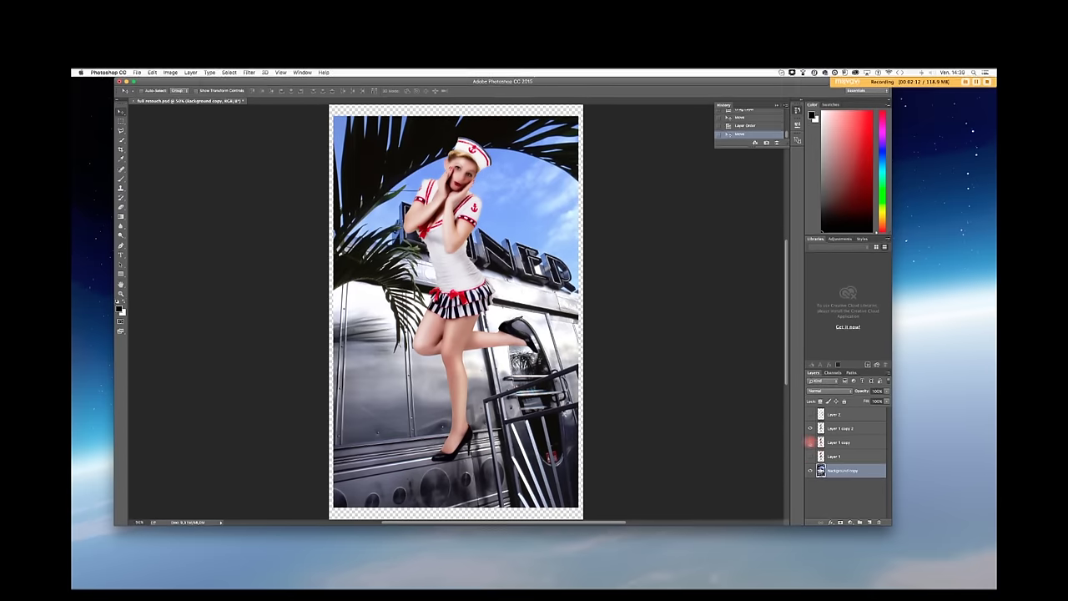
# Hide the diner background and merge the visible Layer 1 copy and Layer 1 copy 2 into one figure layer.
pyautogui.click(811, 442)
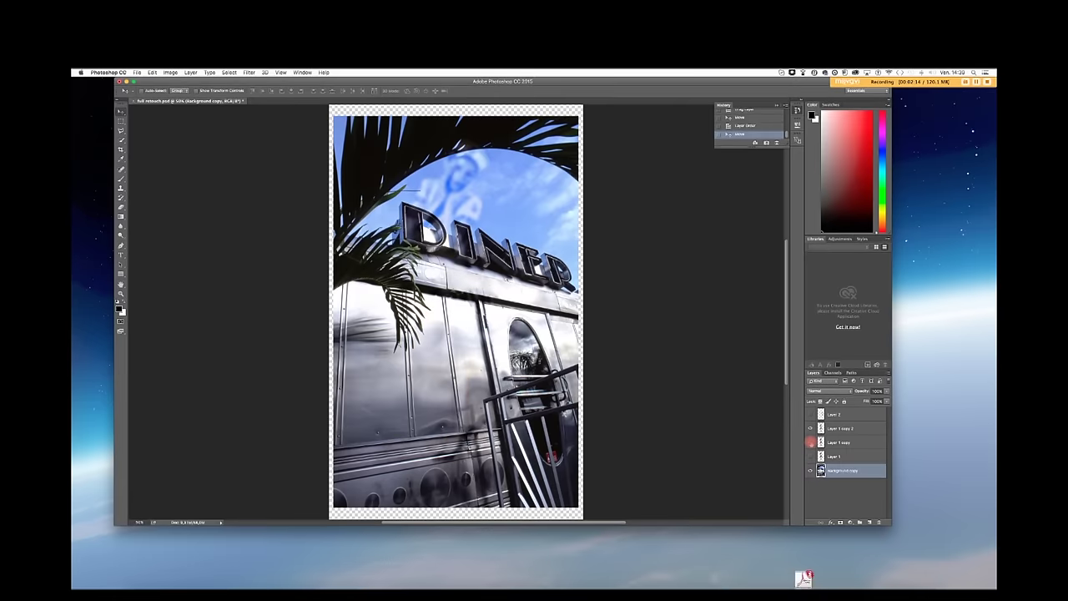
pyautogui.click(810, 440)
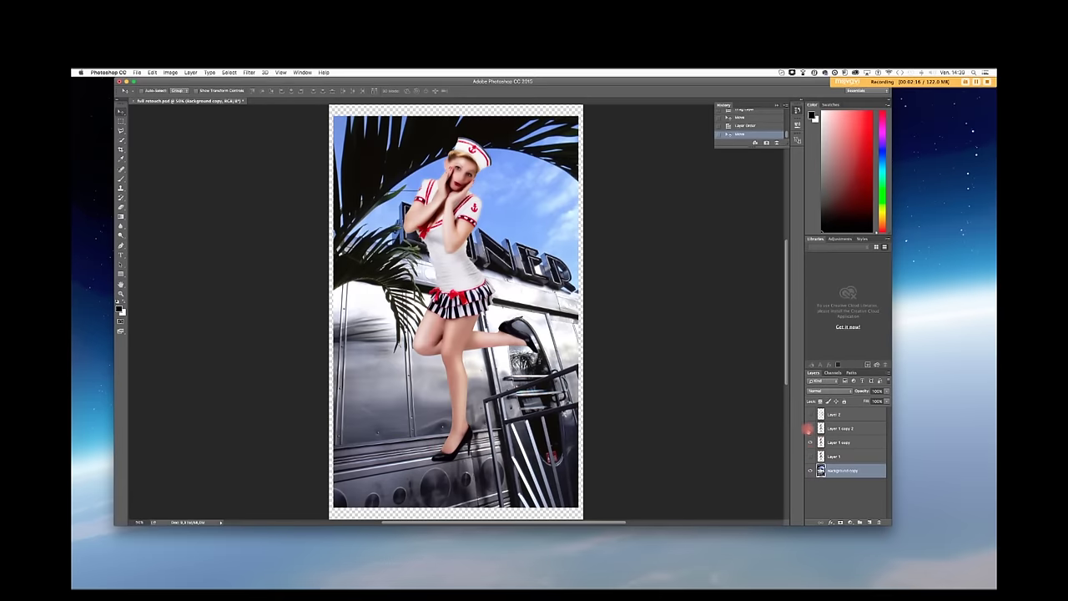
pyautogui.click(809, 471)
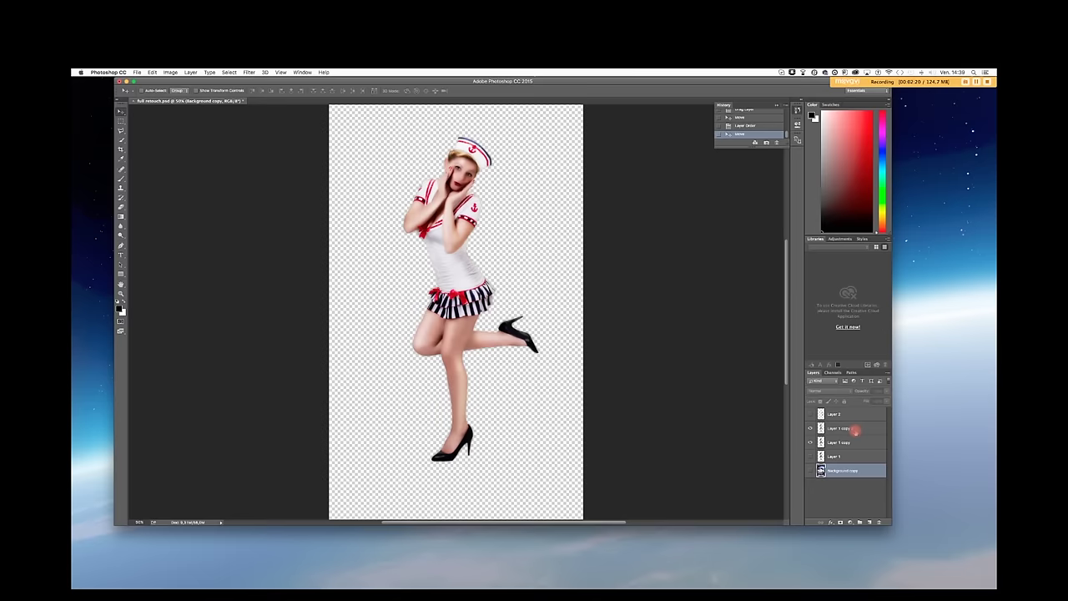
pyautogui.rightClick(681, 297)
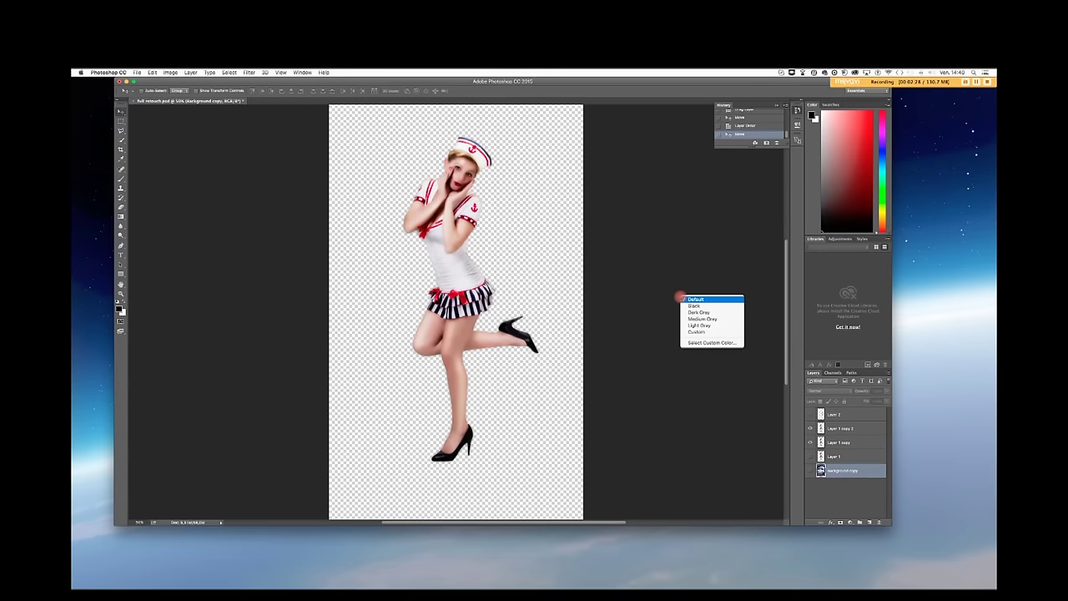
pyautogui.click(696, 288)
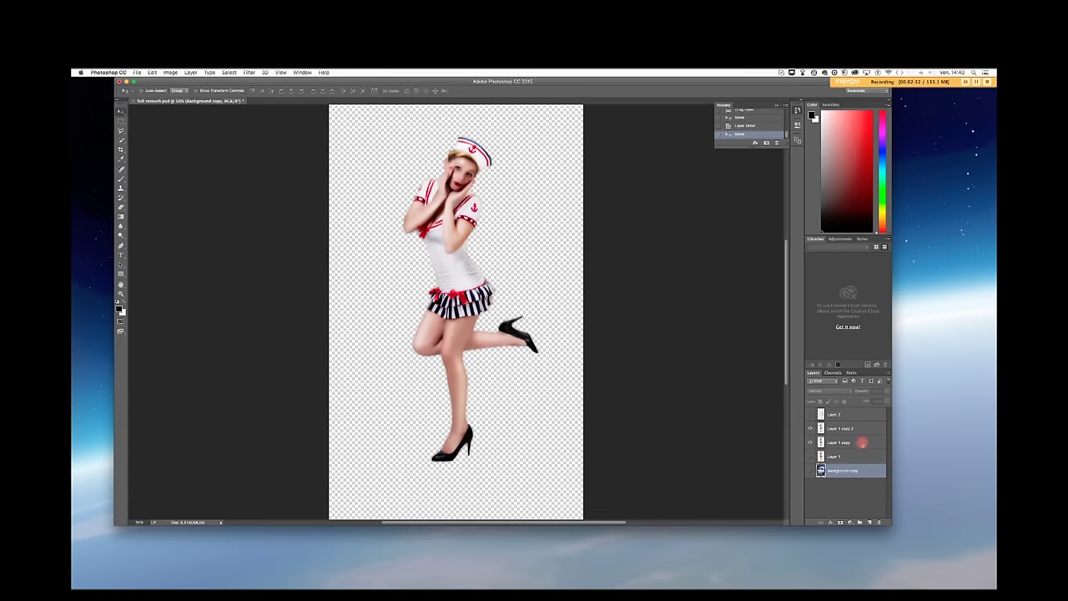
pyautogui.rightClick(862, 444)
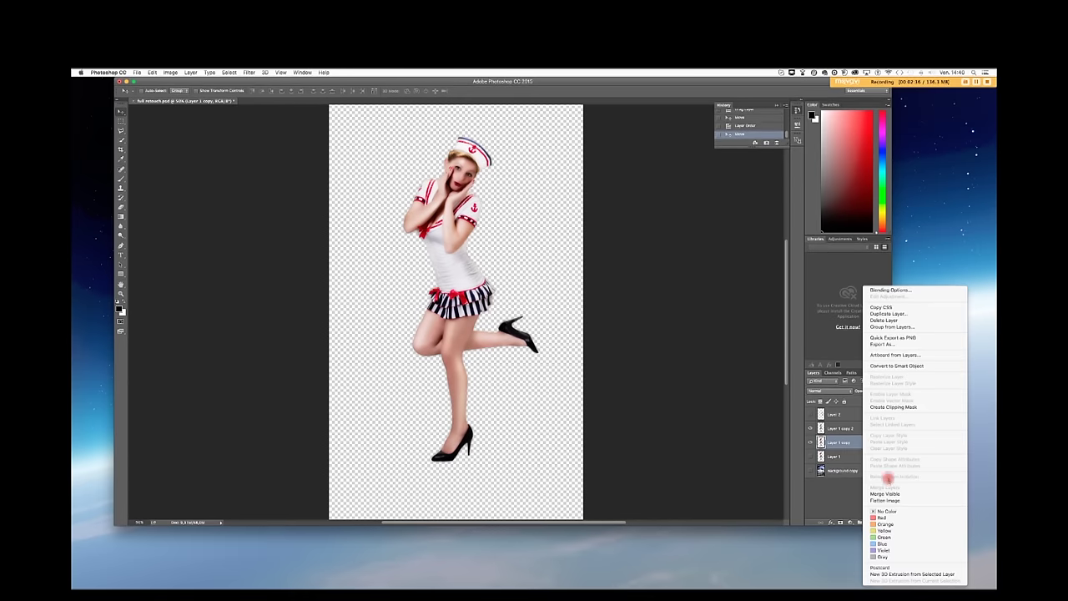
pyautogui.click(880, 494)
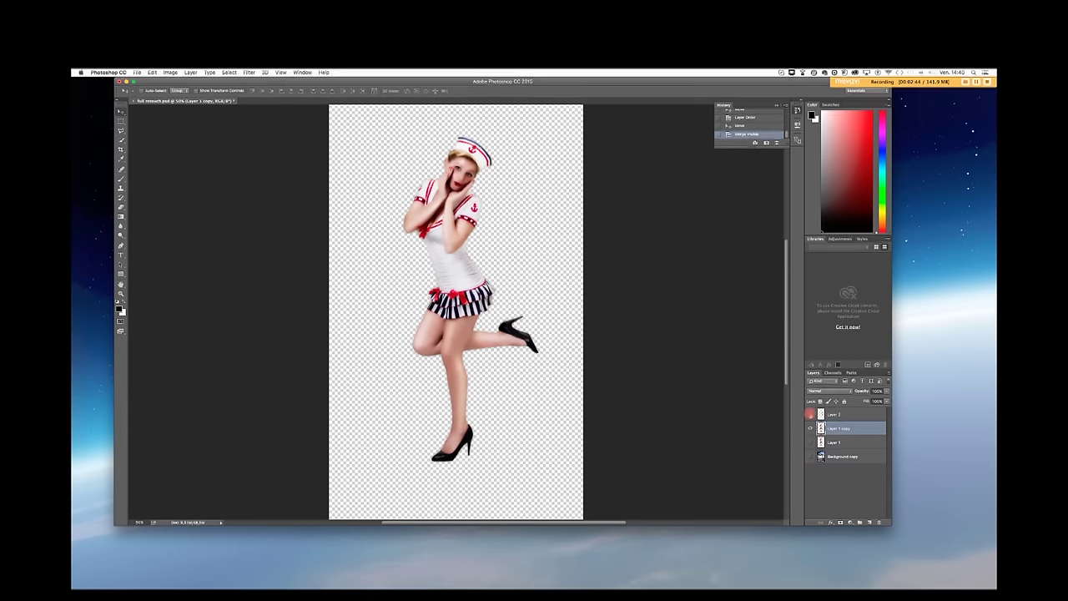
# Show the diner background and move the merged figure lower so her raised shoe meets the railing.
pyautogui.click(811, 456)
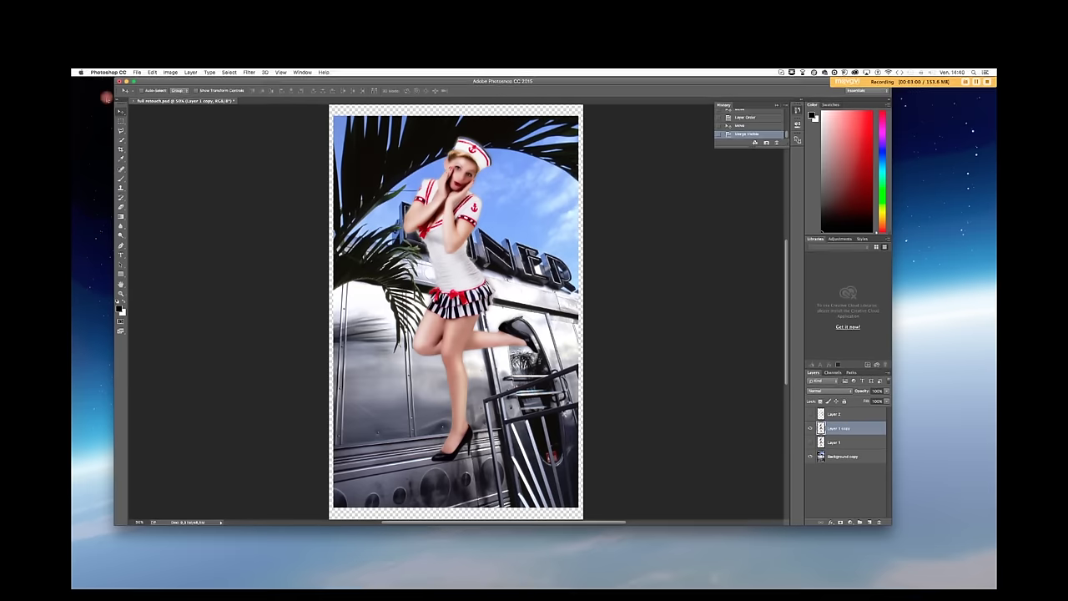
pyautogui.moveTo(448, 247)
pyautogui.mouseDown()
pyautogui.moveTo(467, 229)
pyautogui.moveTo(465, 257)
pyautogui.moveTo(447, 266)
pyautogui.moveTo(482, 270)
pyautogui.moveTo(445, 275)
pyautogui.moveTo(444, 266)
pyautogui.mouseUp()
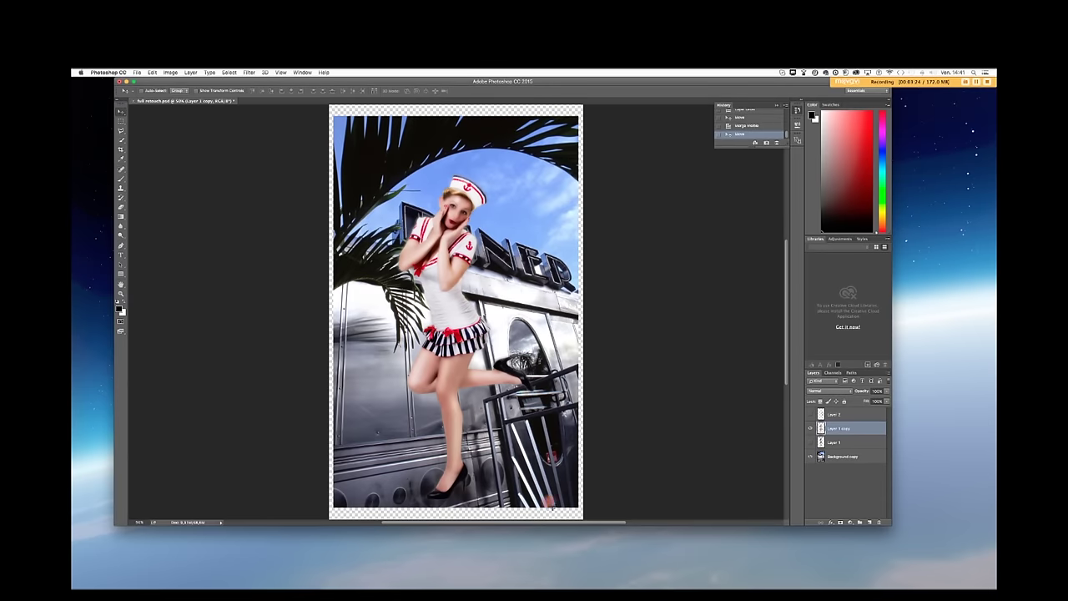
pyautogui.moveTo(456, 374); pyautogui.dragTo(452, 297)
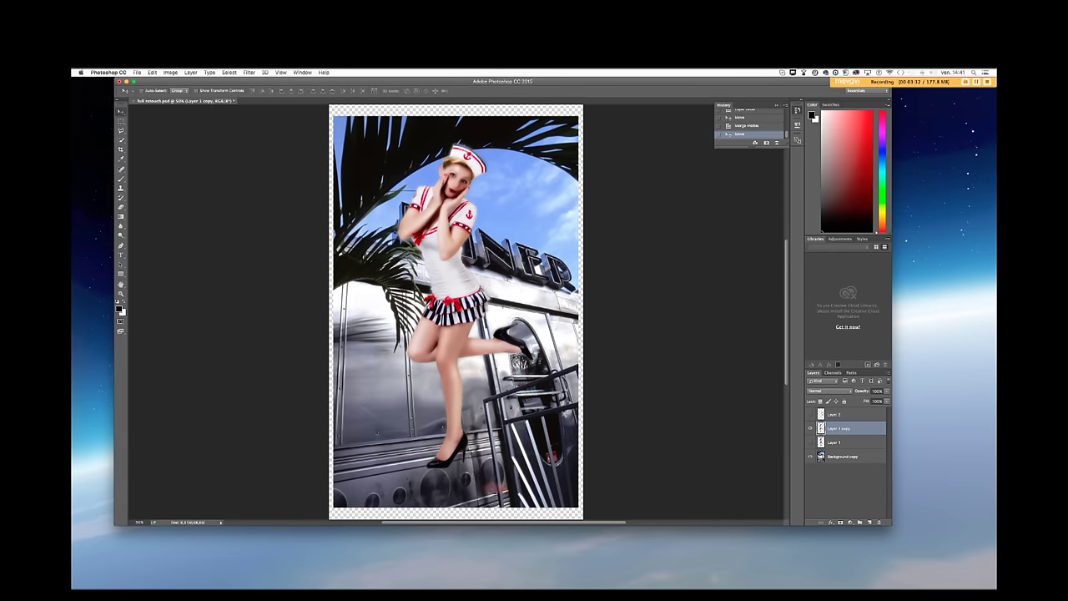
pyautogui.moveTo(455, 283); pyautogui.dragTo(464, 315)
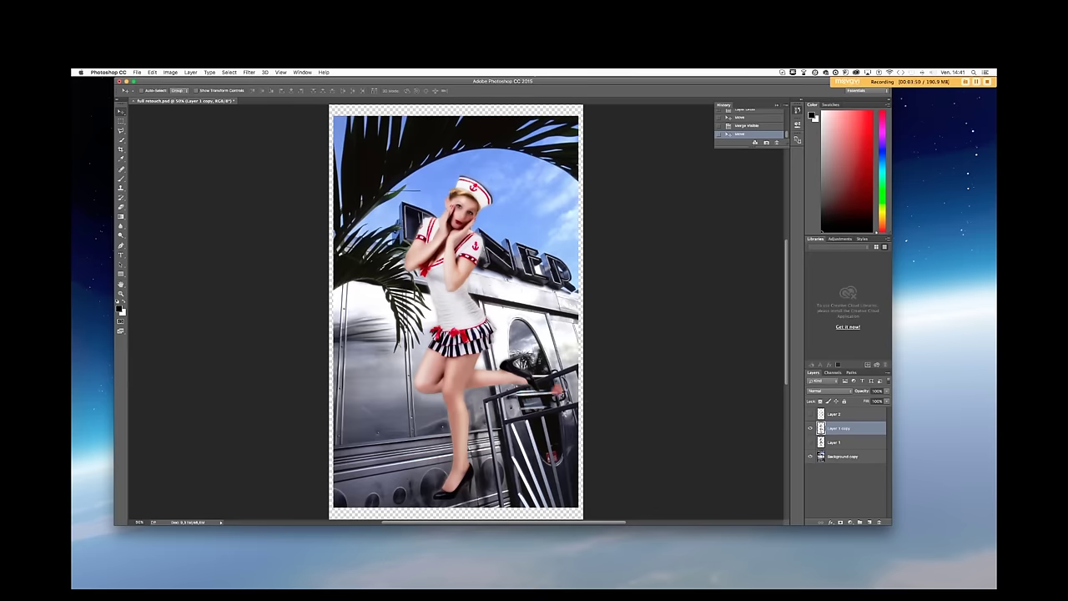
# Show the grill layer, Layer 2, and move it down over the matching diner railing at the figure's raised shoe.
pyautogui.click(809, 414)
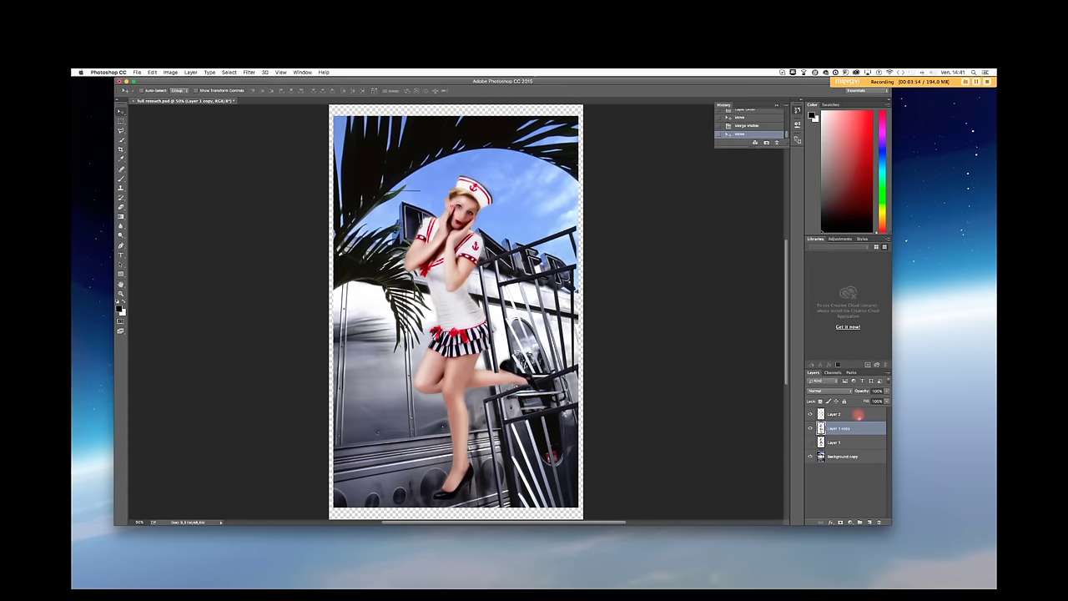
pyautogui.click(860, 414)
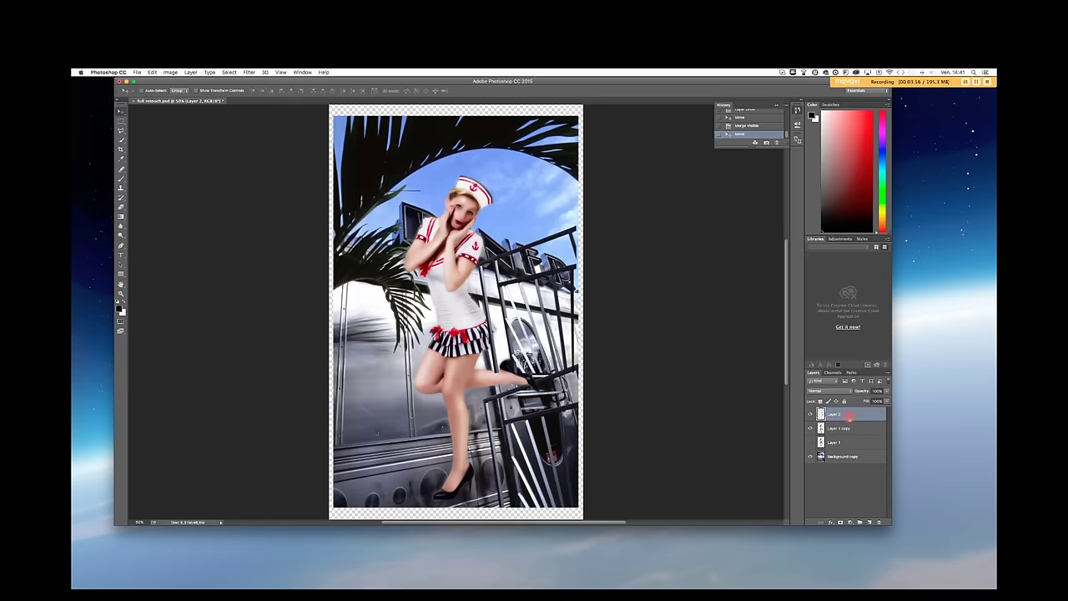
pyautogui.moveTo(519, 315); pyautogui.dragTo(539, 429)
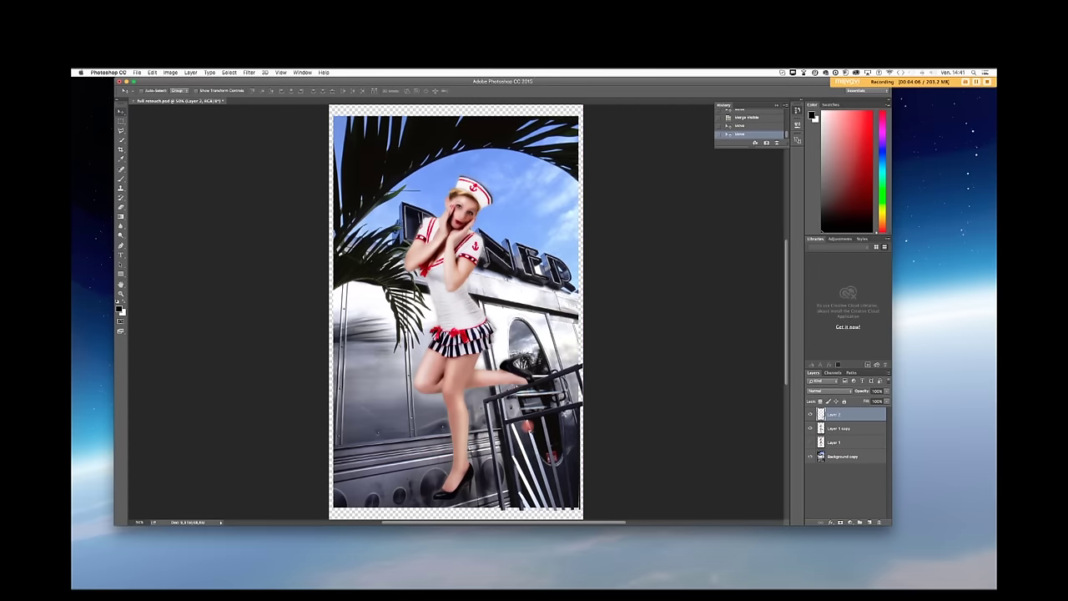
# Free-transform the grill, enlarging it to about 101% width with a slight rotation and nudging it until its bars align with the background railing.
pyautogui.click(121, 294)
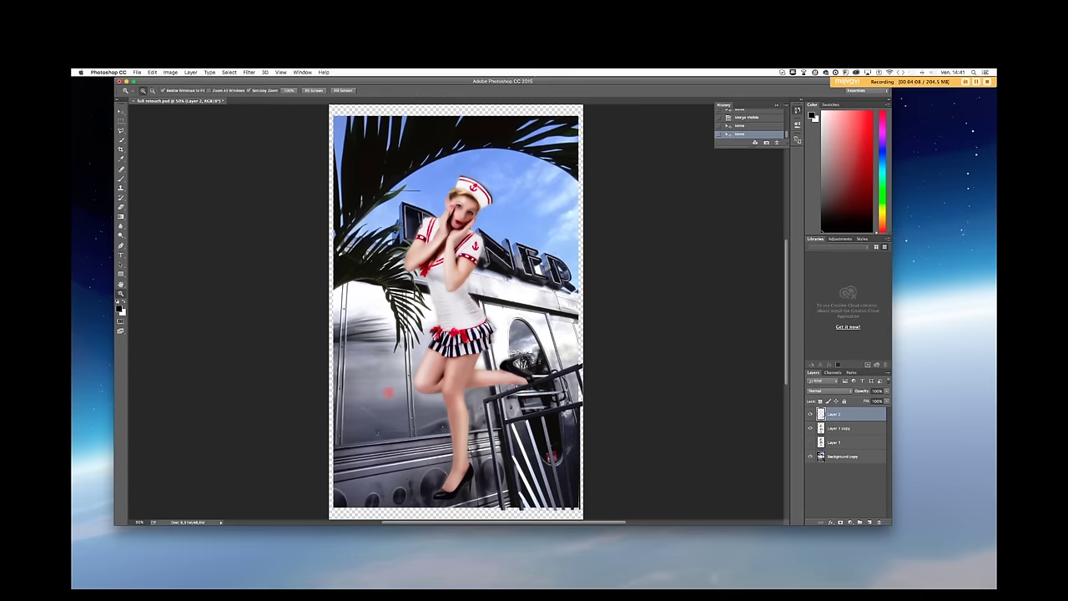
pyautogui.click(511, 442)
pyautogui.click(511, 442)
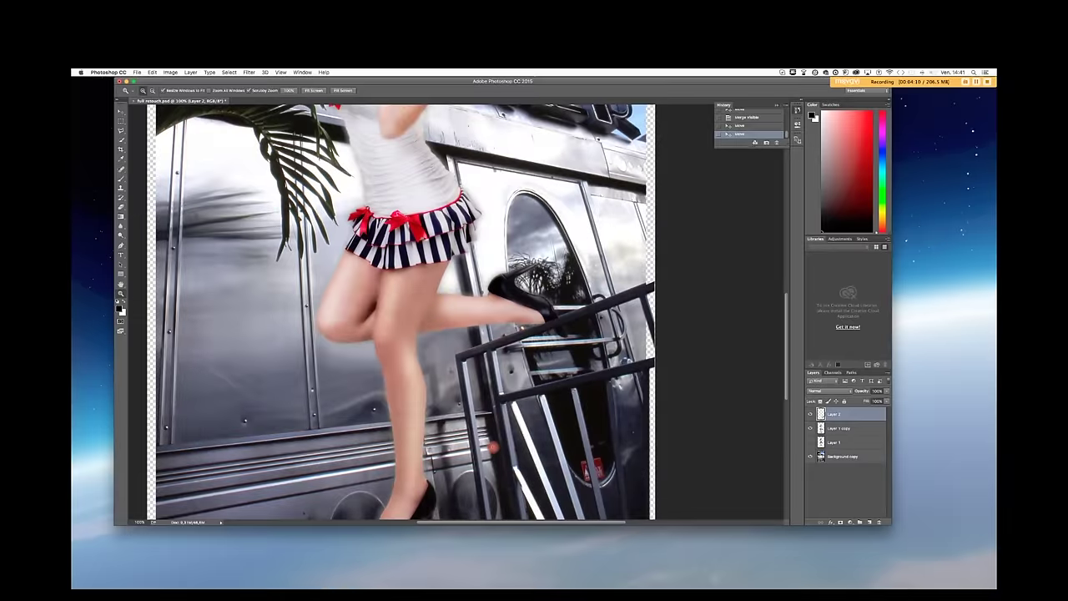
pyautogui.moveTo(502, 419); pyautogui.dragTo(601, 423)
pyautogui.press('super+t')
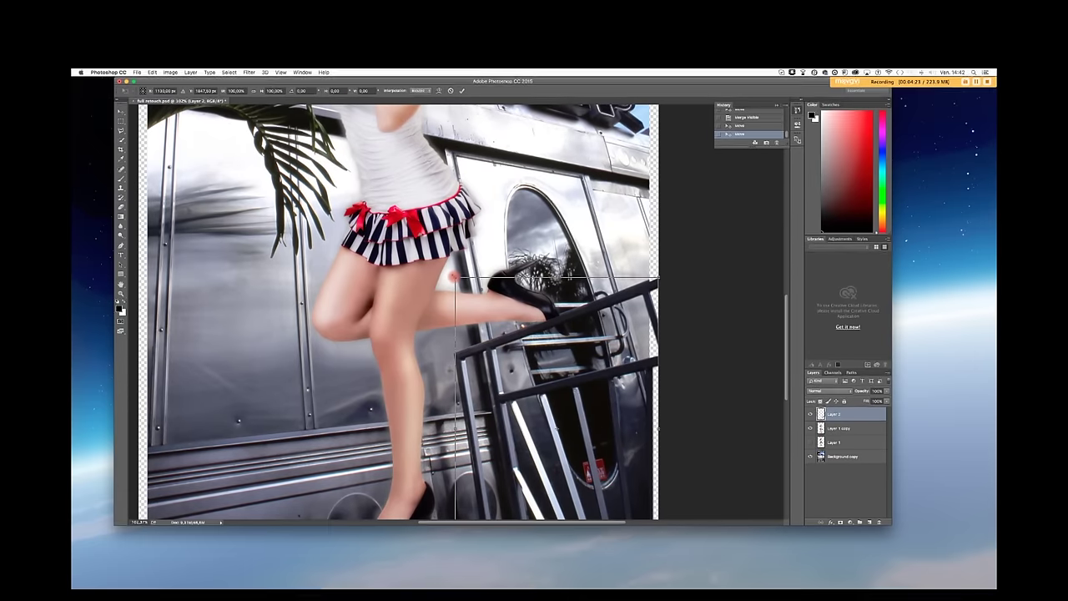
pyautogui.moveTo(455, 278); pyautogui.dragTo(451, 271)
pyautogui.press('Right')
pyautogui.press('Right')
pyautogui.press('Right')
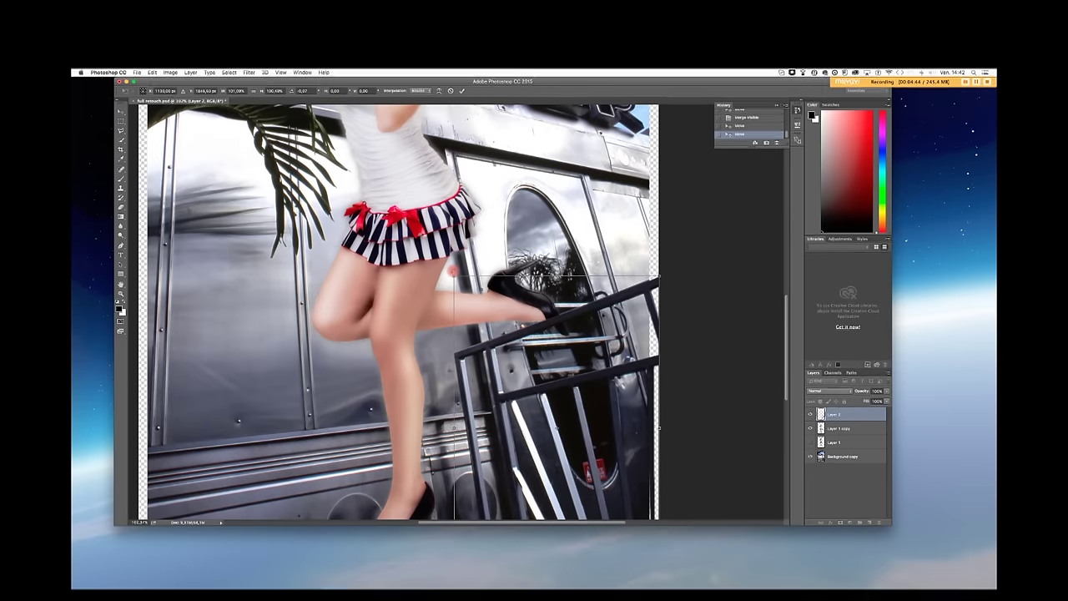
pyautogui.moveTo(453, 274); pyautogui.dragTo(452, 276)
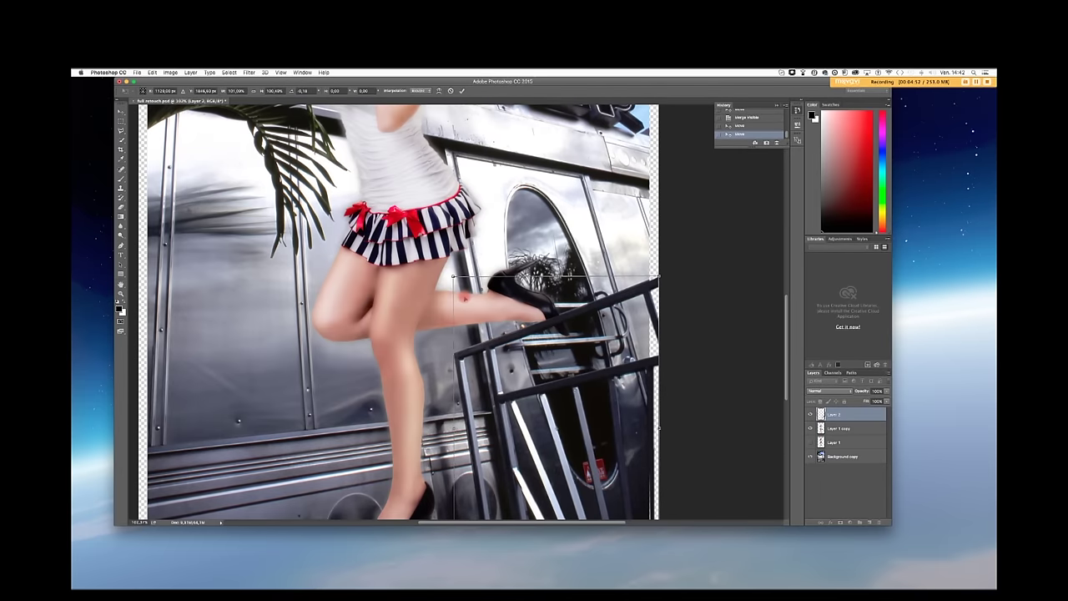
pyautogui.press('Left')
pyautogui.press('Left')
pyautogui.press('Left')
pyautogui.press('Left')
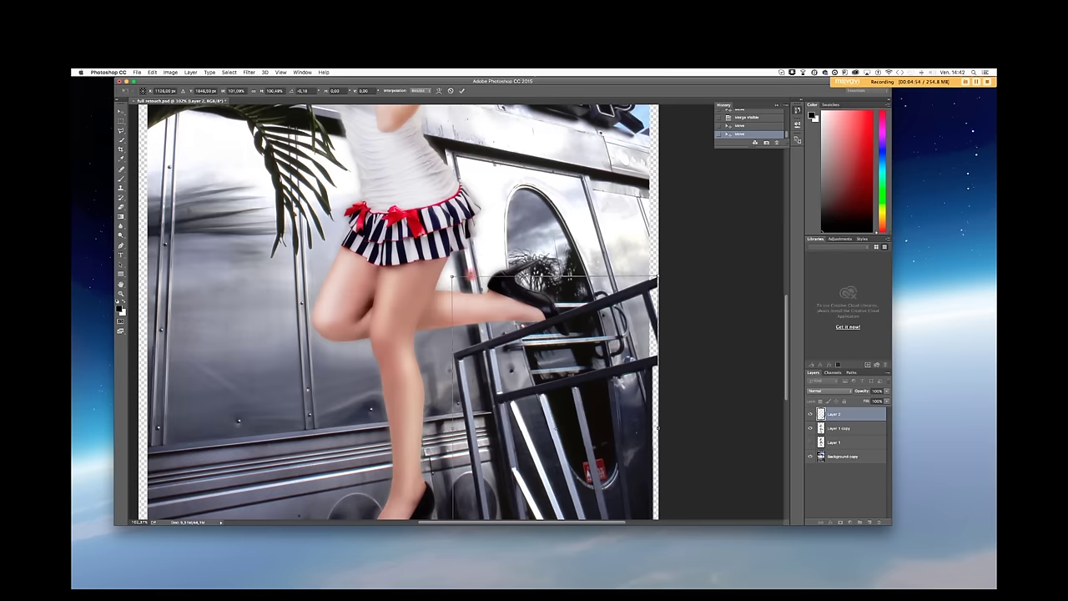
pyautogui.press('Return')
pyautogui.press('z')
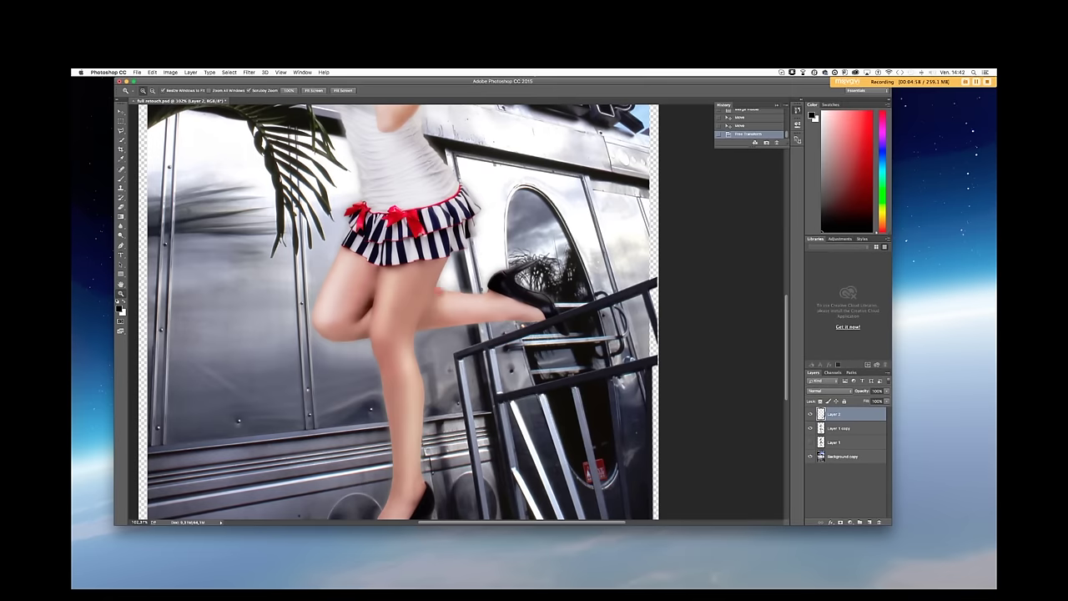
# Reposition the figure on Layer 1 copy slightly lower, with her standing foot near the photo's lower edge and her raised shoe behind the railing.
pyautogui.keyDown('alt'); pyautogui.click(441, 290); pyautogui.keyUp('alt')
pyautogui.keyDown('alt'); pyautogui.click(442, 290); pyautogui.keyUp('alt')
pyautogui.keyDown('alt'); pyautogui.click(442, 290); pyautogui.keyUp('alt')
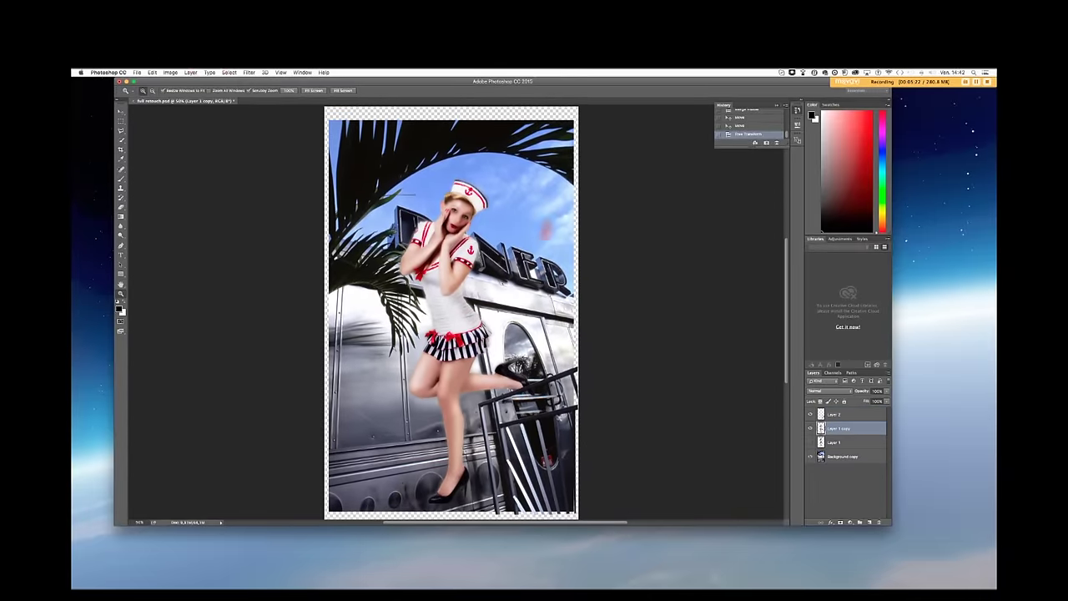
pyautogui.click(121, 110)
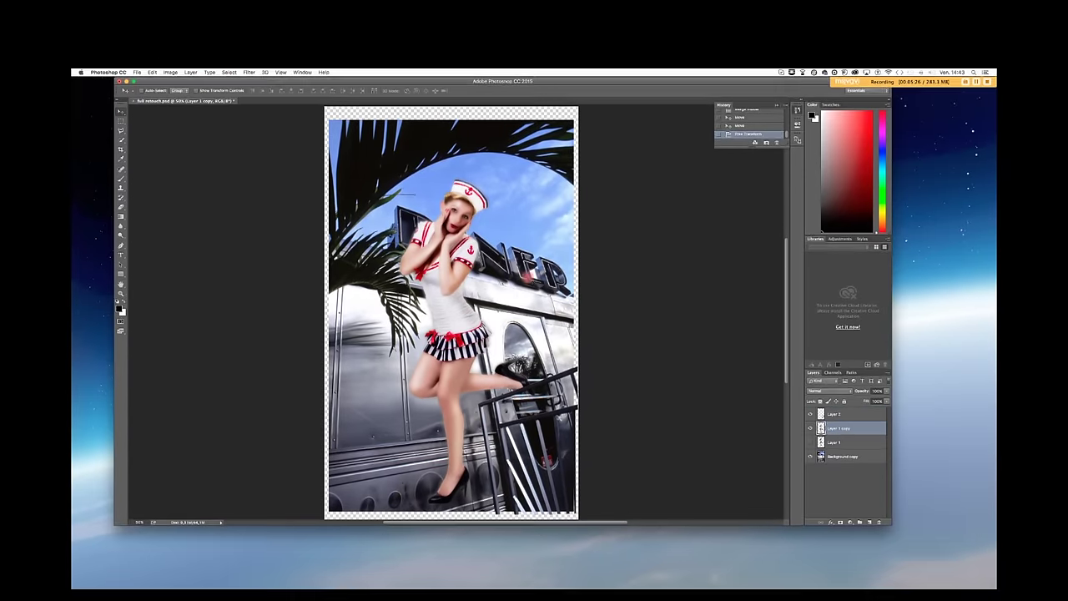
pyautogui.moveTo(457, 302); pyautogui.dragTo(493, 299)
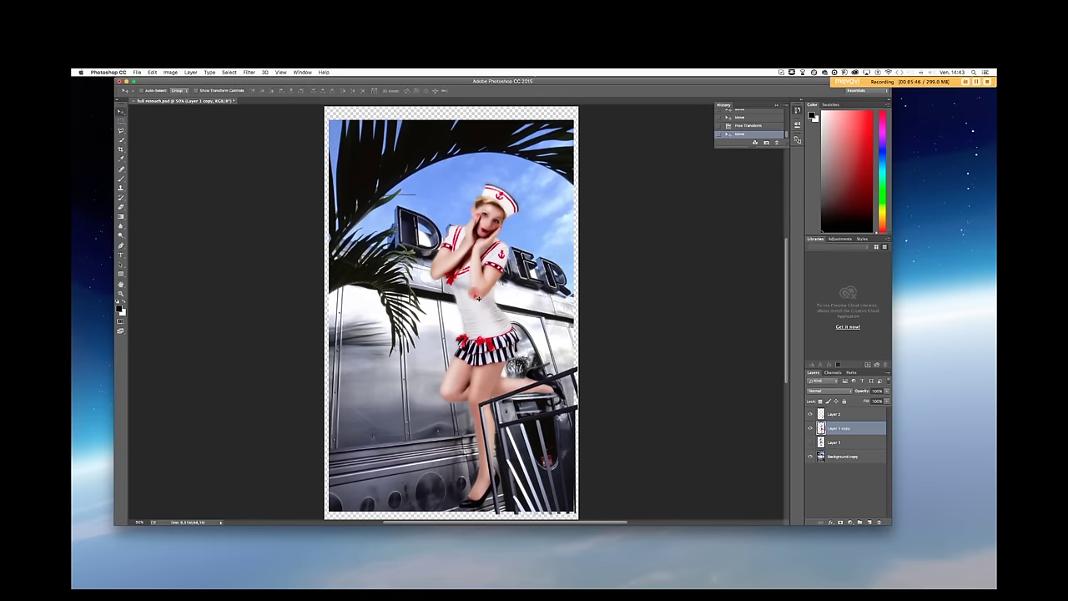
pyautogui.moveTo(473, 294); pyautogui.dragTo(451, 297)
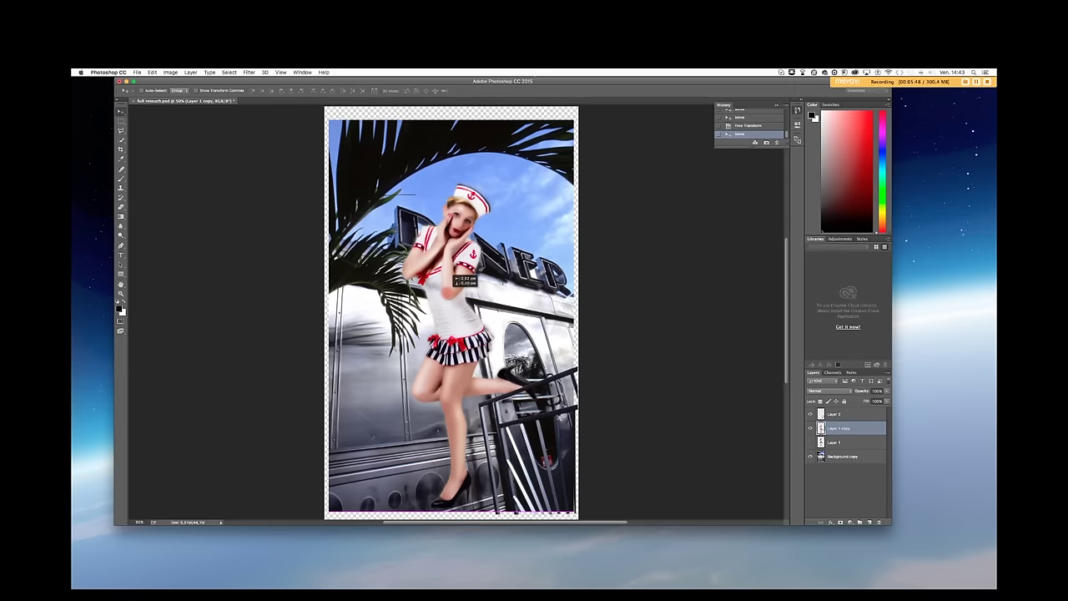
pyautogui.click(519, 207)
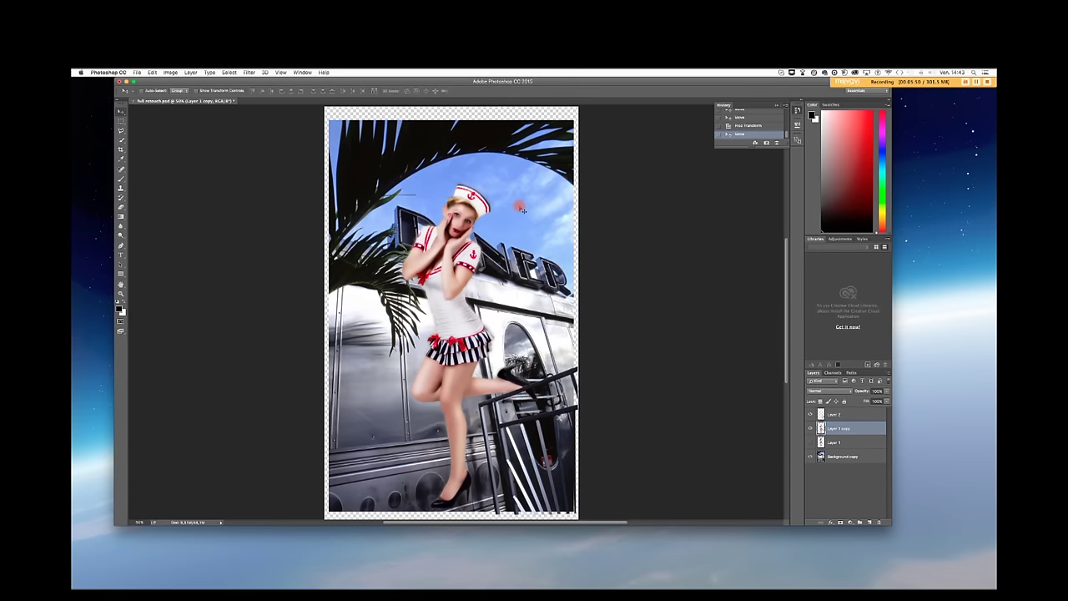
# Apply a Gaussian Blur with a radius of 6.2 pixels to the diner background layer, Background copy.
pyautogui.scroll(-1, 521, 211)
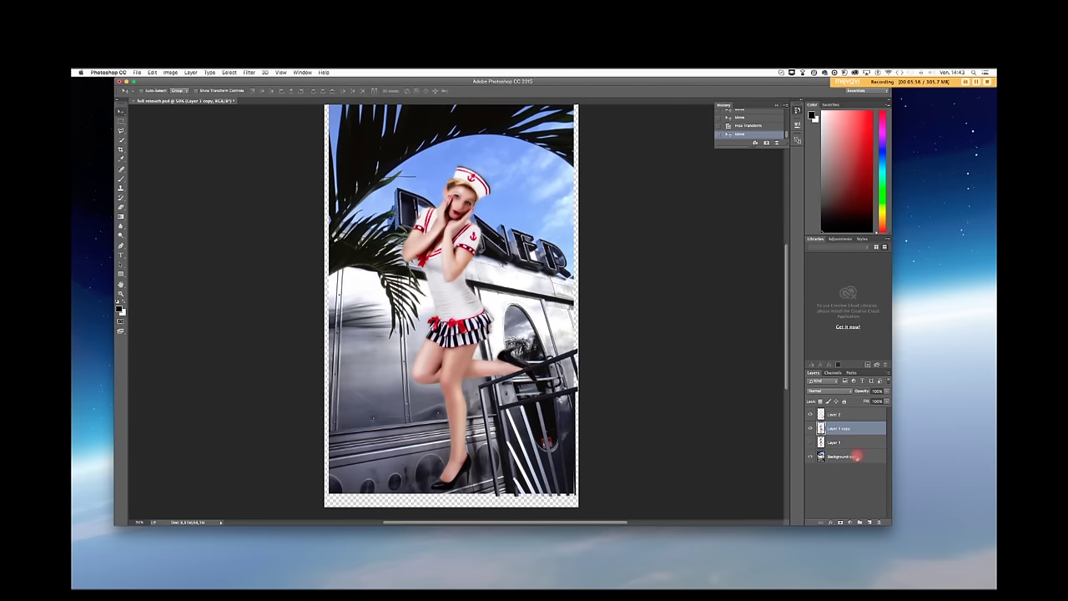
pyautogui.click(856, 456)
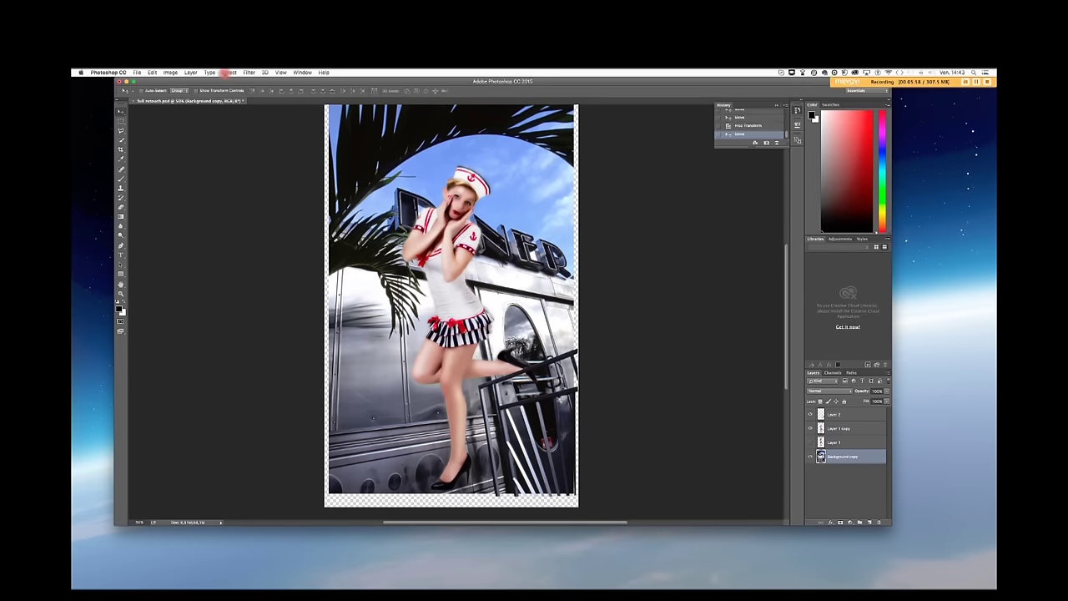
pyautogui.click(250, 73)
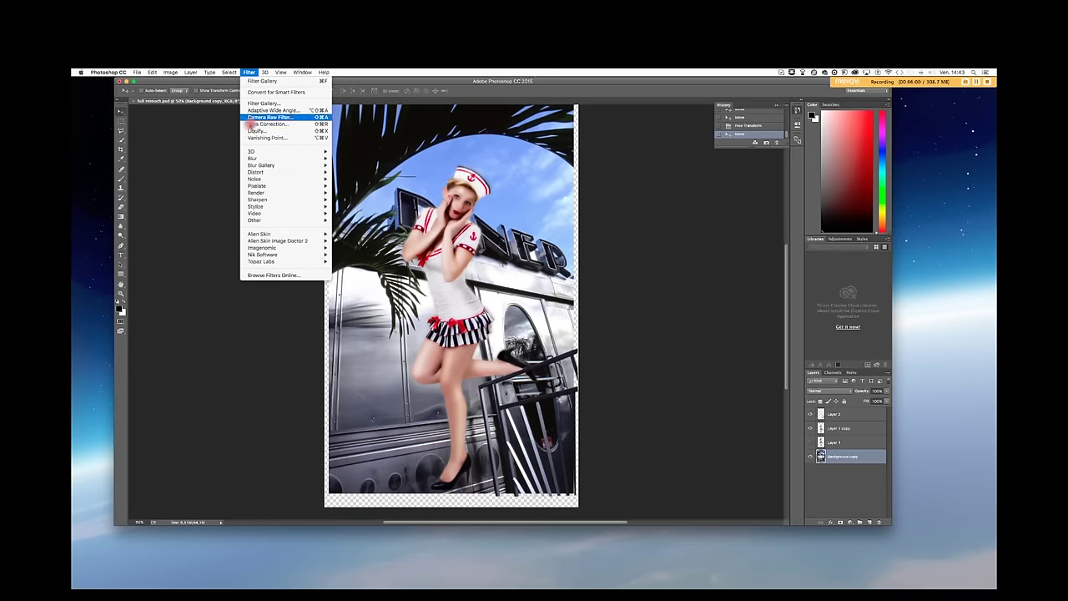
pyautogui.moveTo(256, 193)
pyautogui.moveTo(251, 158)
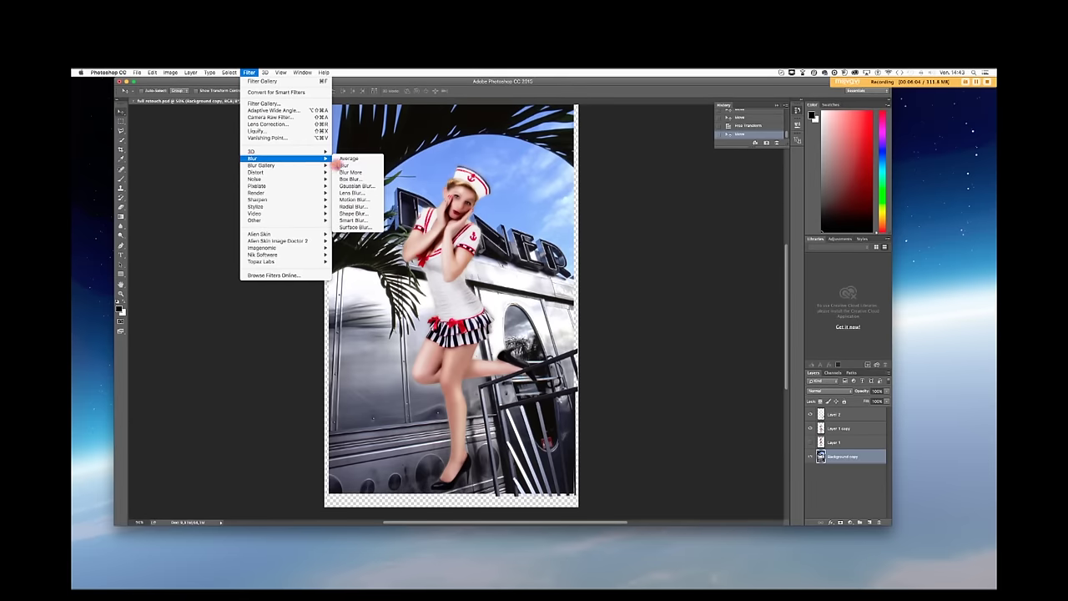
pyautogui.click(355, 185)
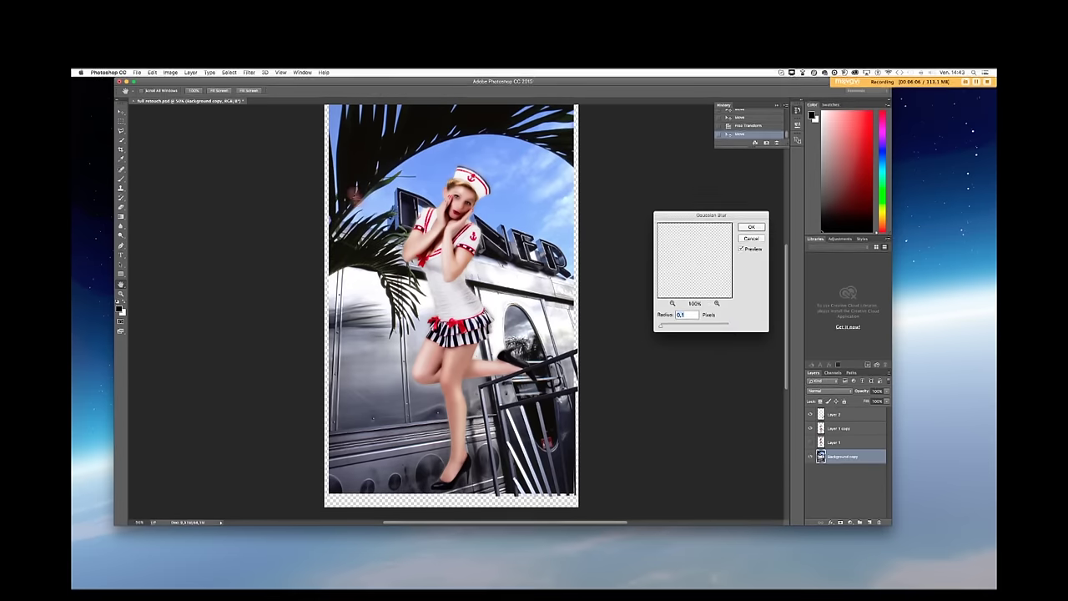
pyautogui.moveTo(660, 324); pyautogui.dragTo(681, 326)
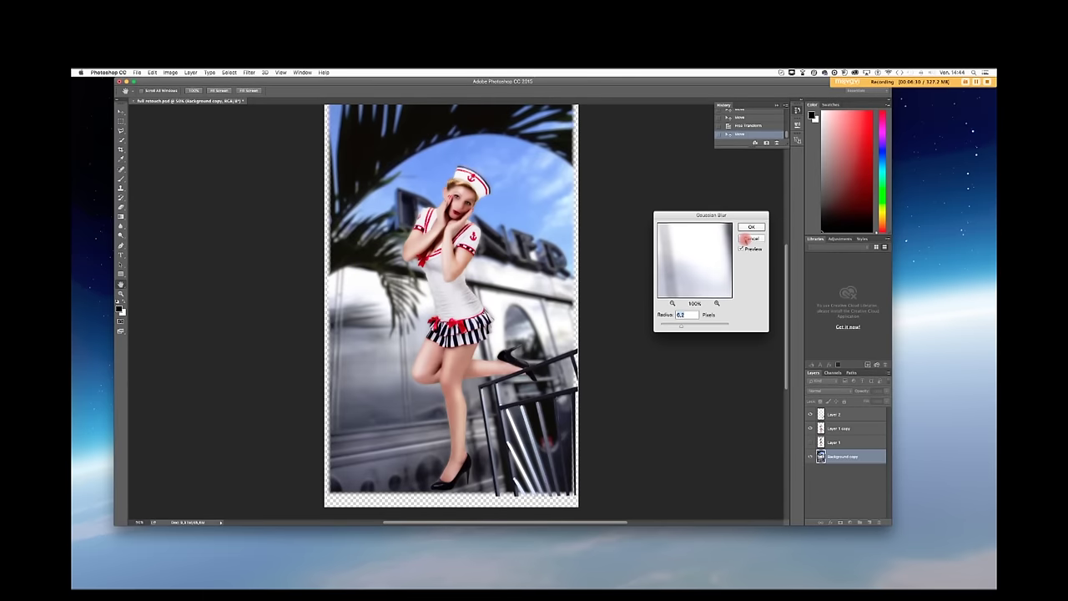
pyautogui.click(749, 226)
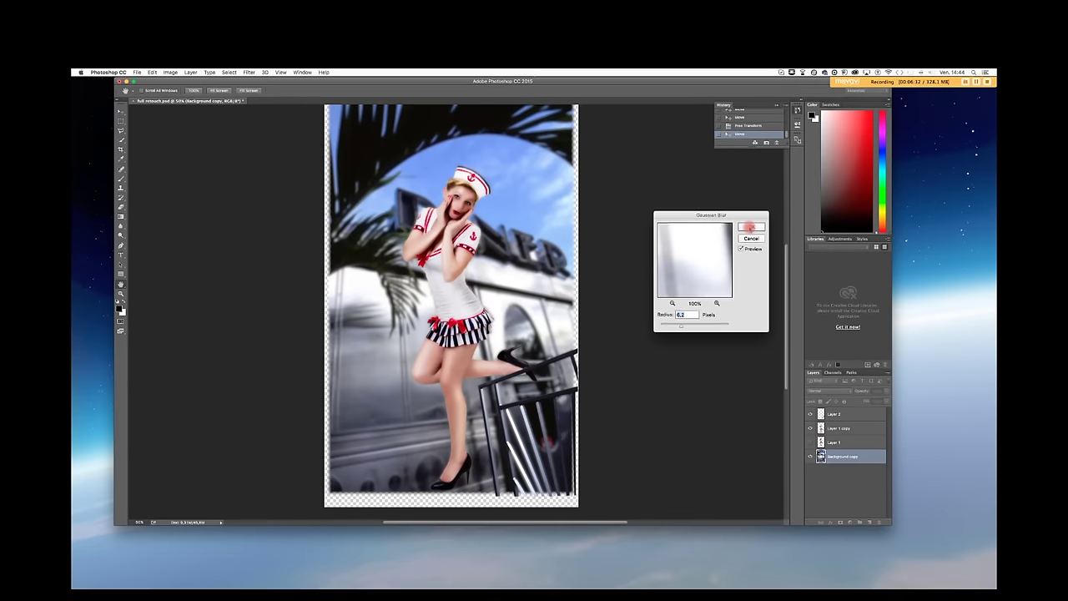